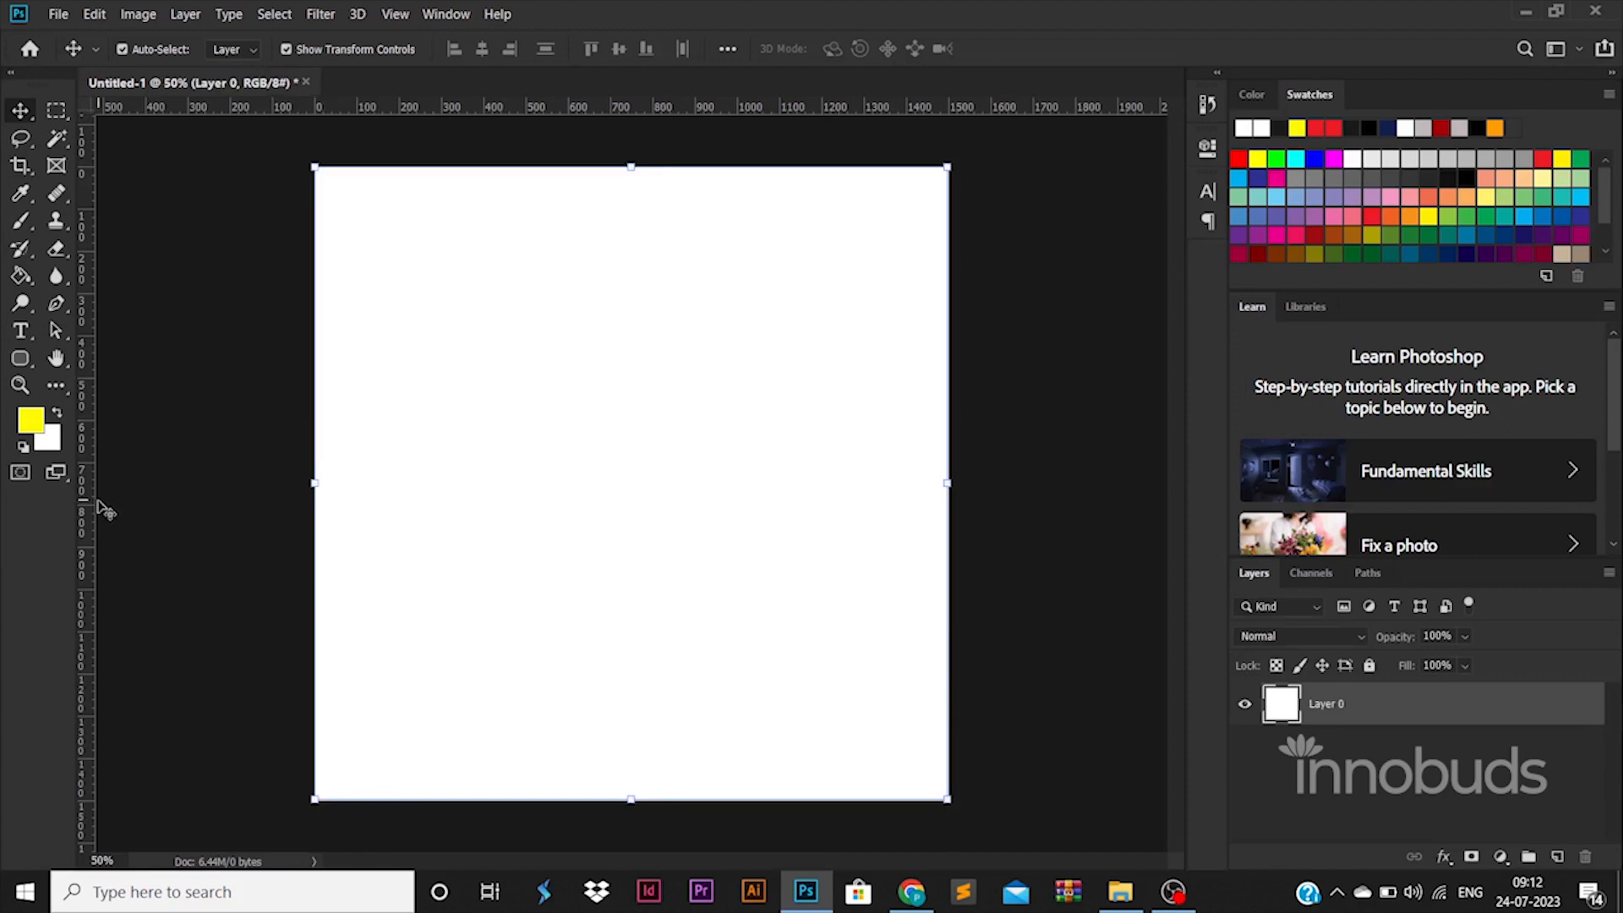
# Step: Add two vertical and two horizontal margin guides about 50 px inside the edges of the square canvas
pyautogui.moveTo(87, 510); pyautogui.dragTo(335, 519)
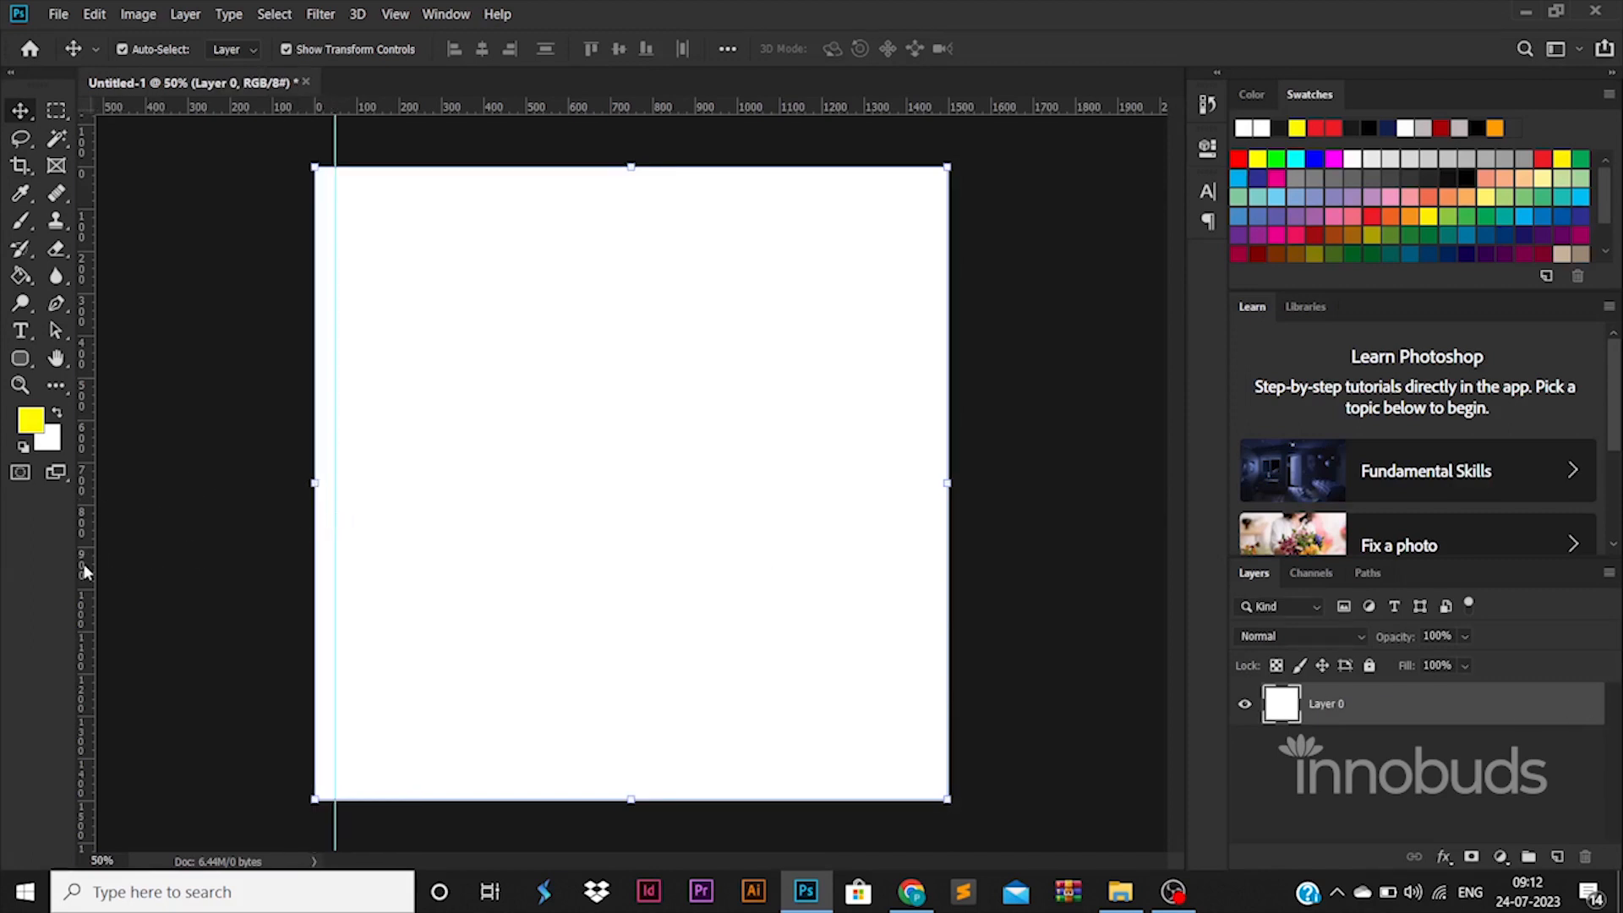
pyautogui.moveTo(84, 572); pyautogui.dragTo(929, 535)
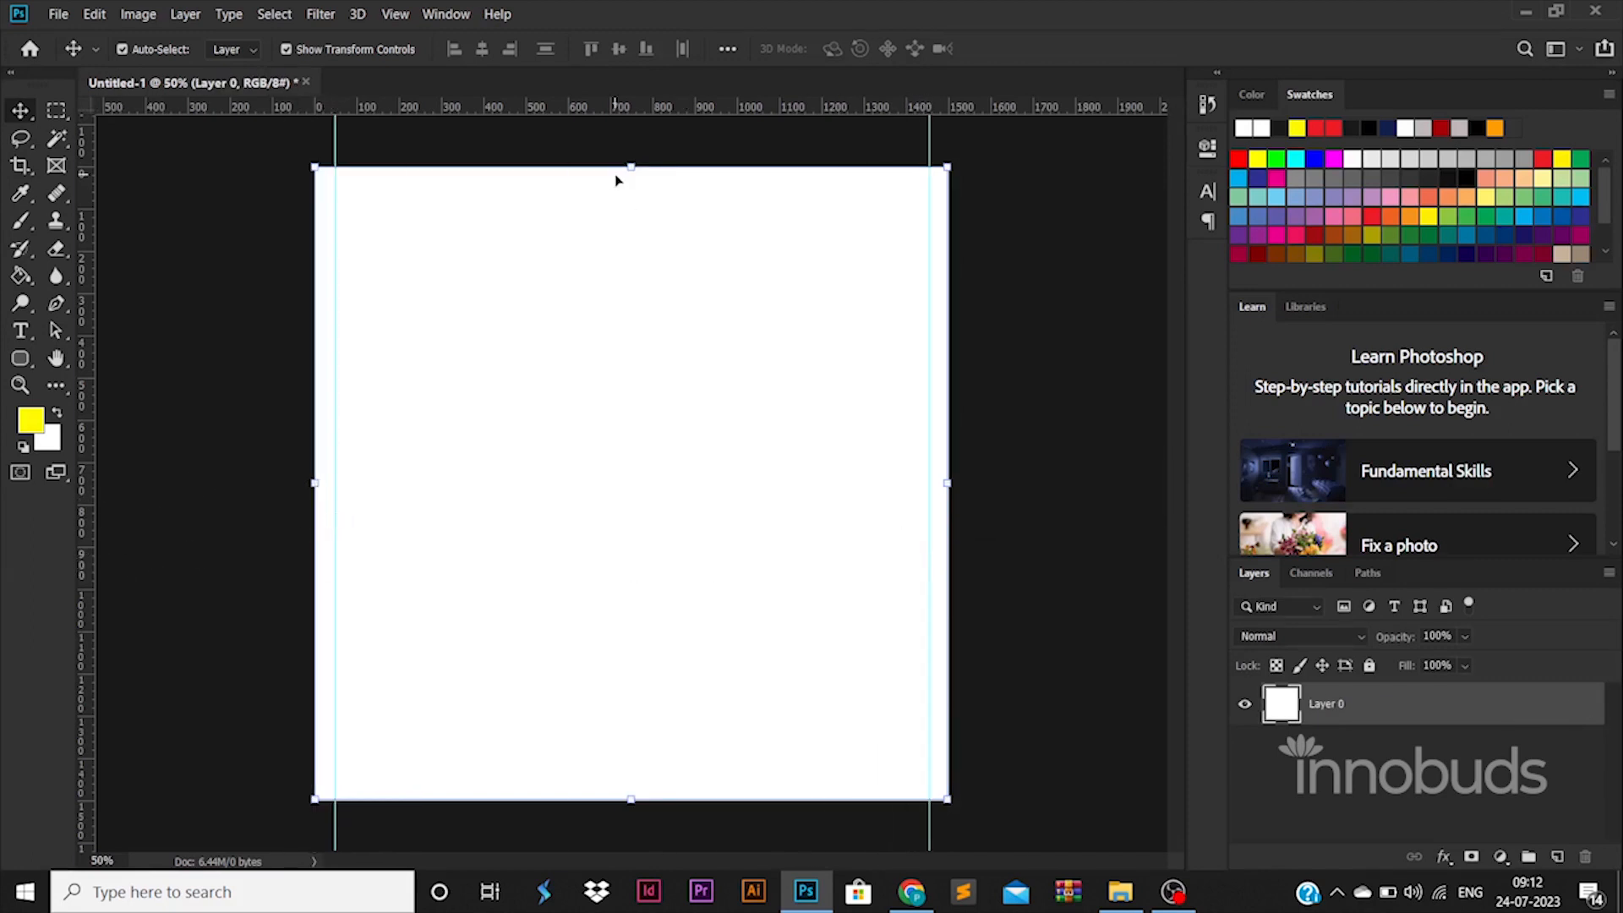
pyautogui.moveTo(595, 120); pyautogui.dragTo(603, 190)
pyautogui.moveTo(602, 107); pyautogui.dragTo(648, 584)
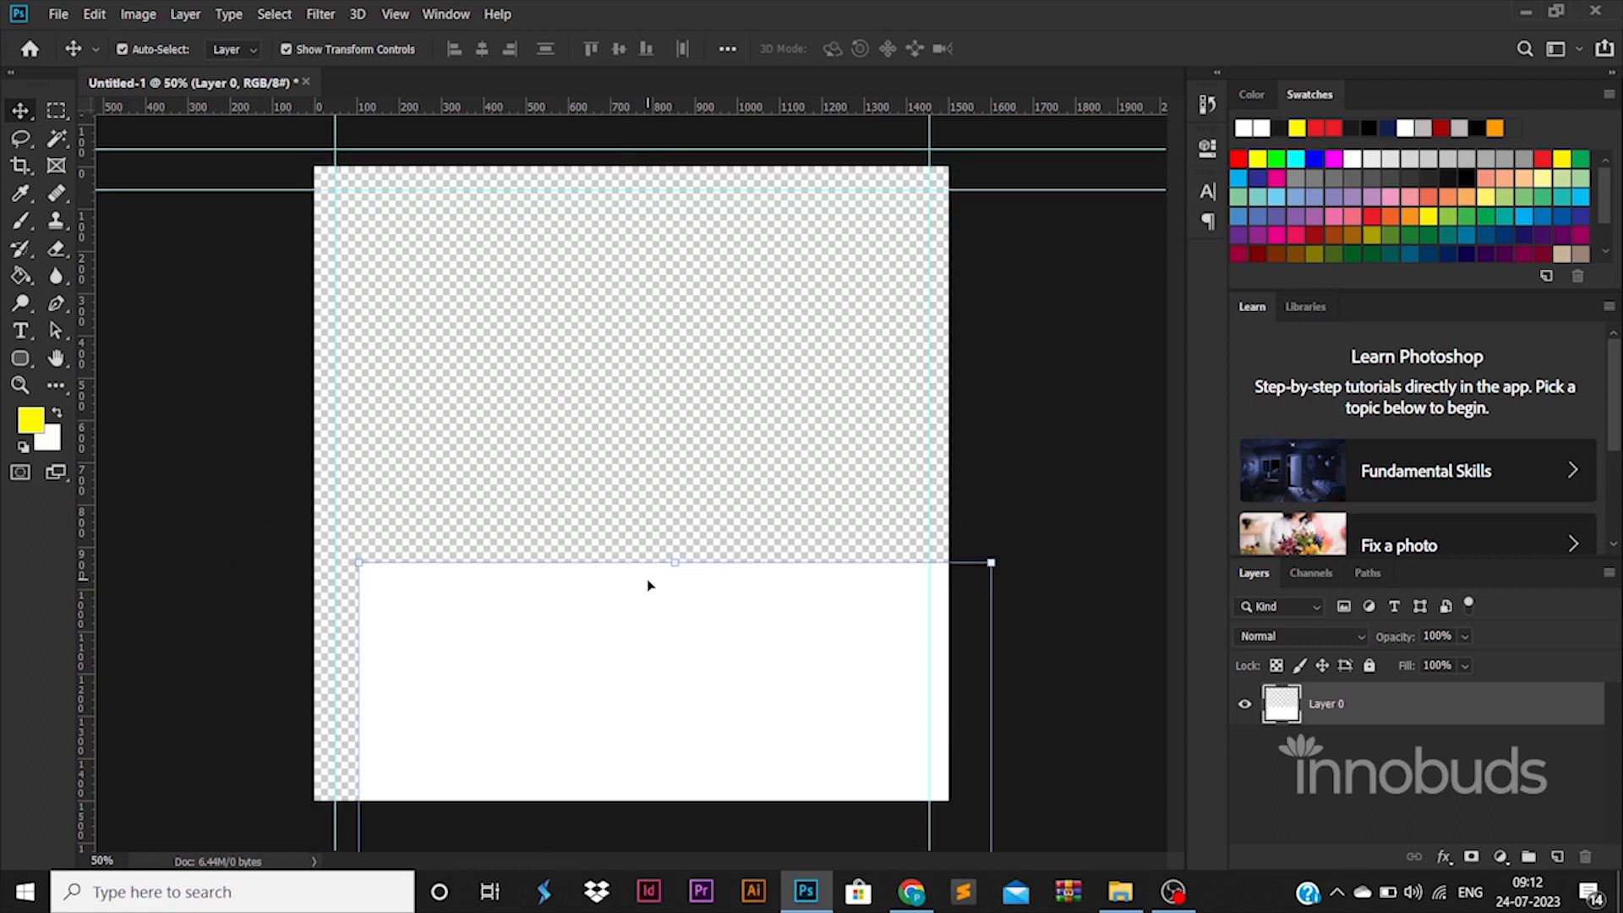
pyautogui.hotkey('ctrl', 'z')
pyautogui.moveTo(524, 143); pyautogui.dragTo(544, 772)
# Step: Draw a yellow ellipse about 1521 px wide from the upper-left guide intersection and set its height to 1521 px
pyautogui.rightClick(18, 363)
pyautogui.click(127, 372)
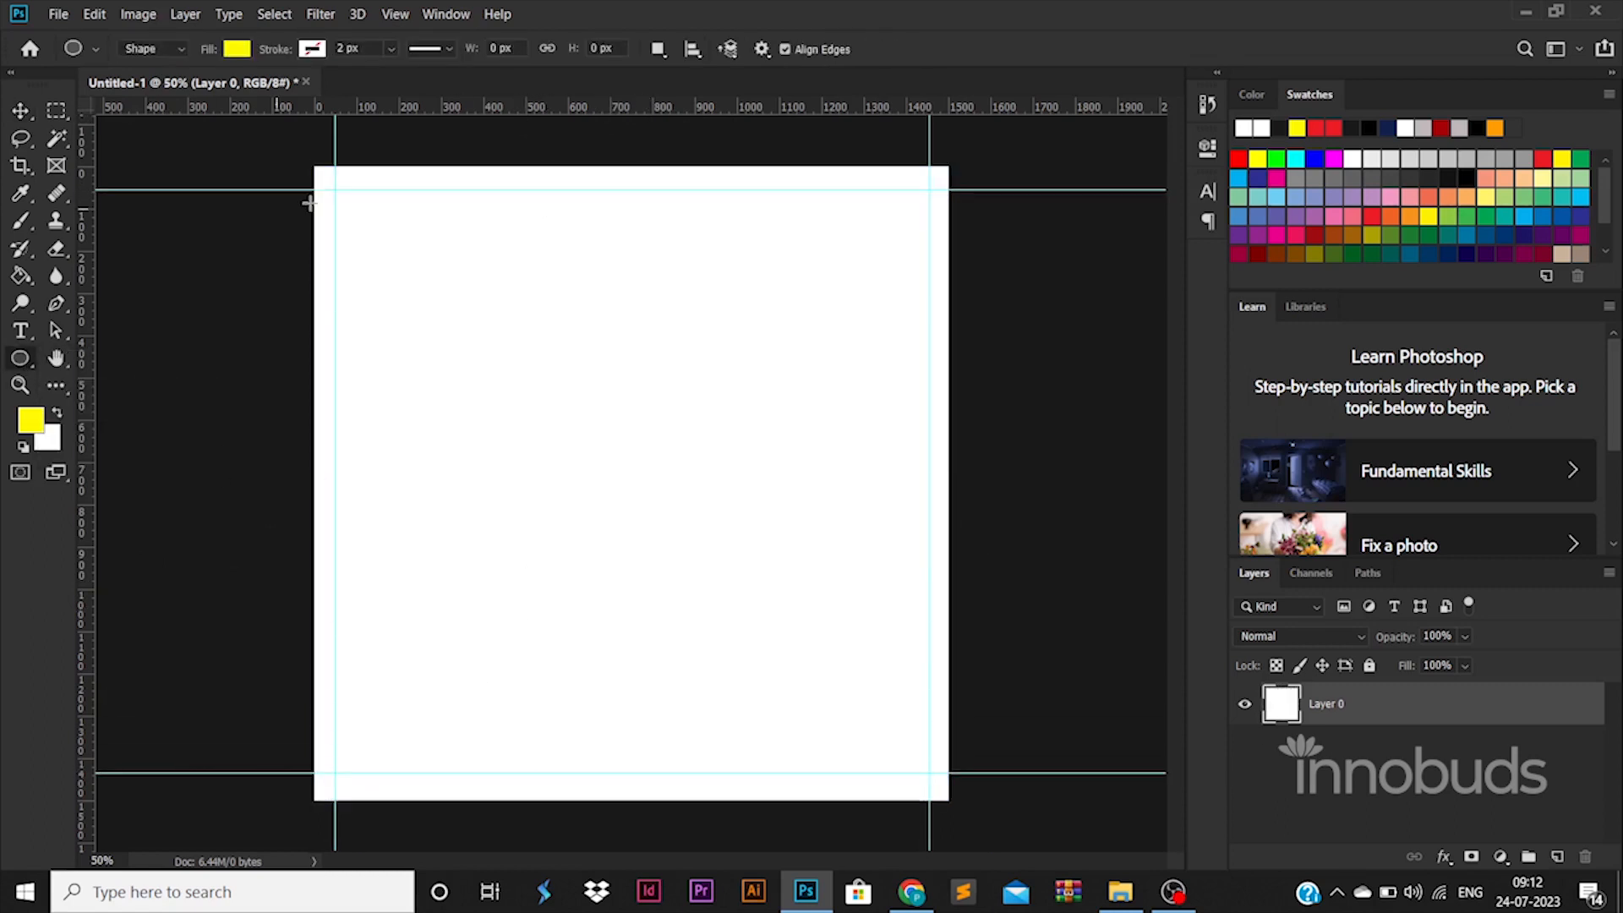
pyautogui.moveTo(334, 188); pyautogui.dragTo(979, 847)
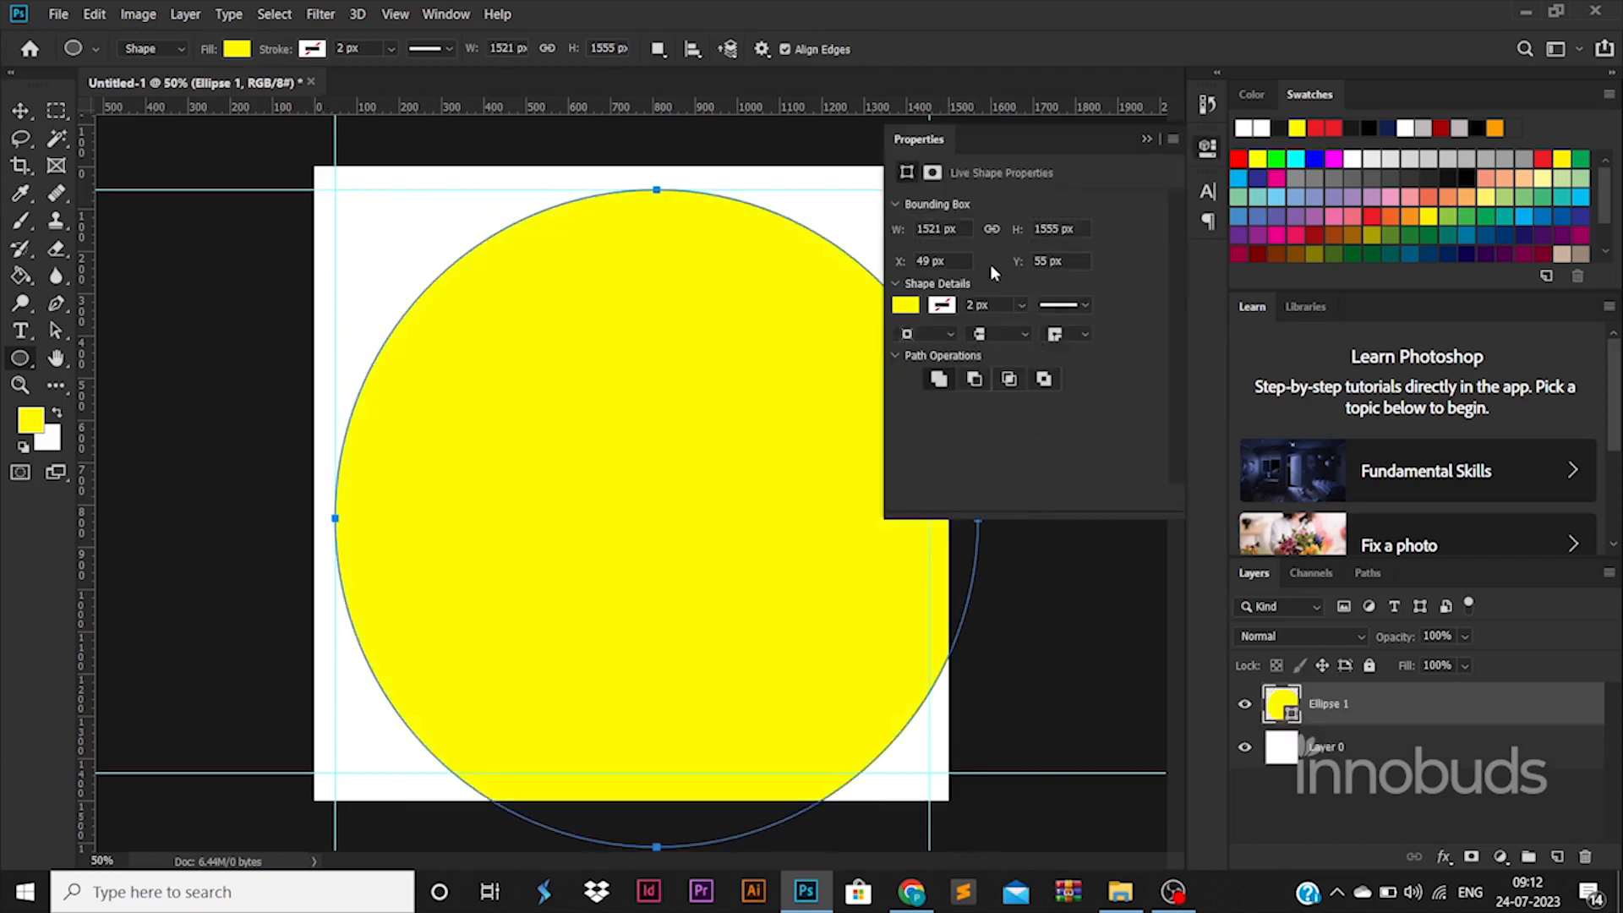
pyautogui.write('21')
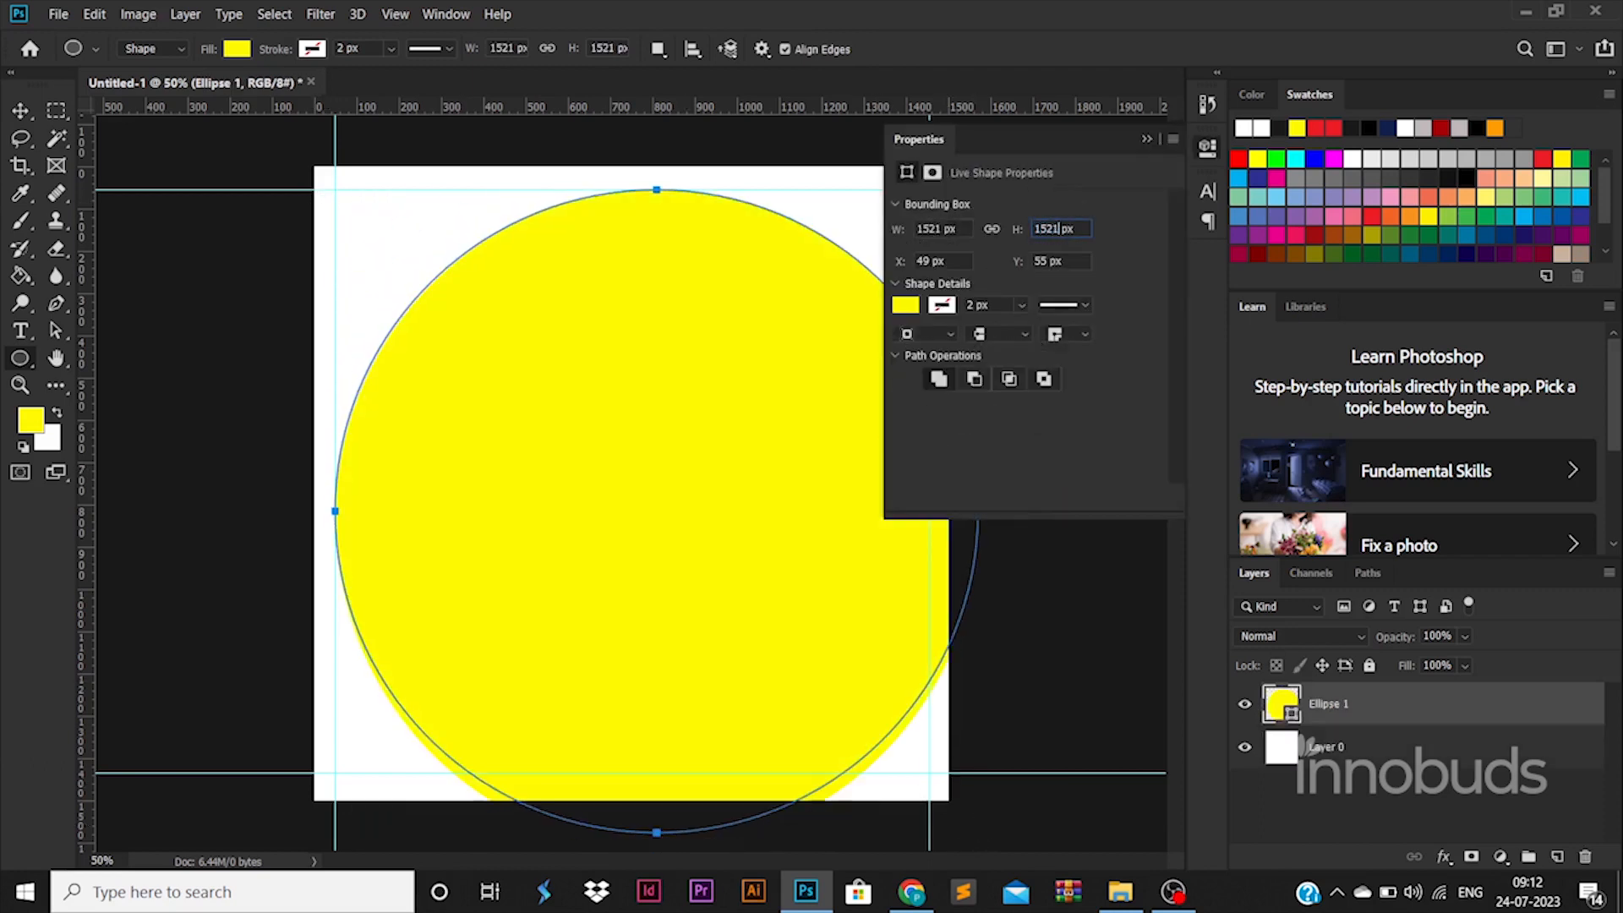
pyautogui.write('v')
pyautogui.moveTo(685, 430); pyautogui.dragTo(846, 336)
pyautogui.keyDown('shift'); pyautogui.click(803, 404); pyautogui.keyUp('shift')
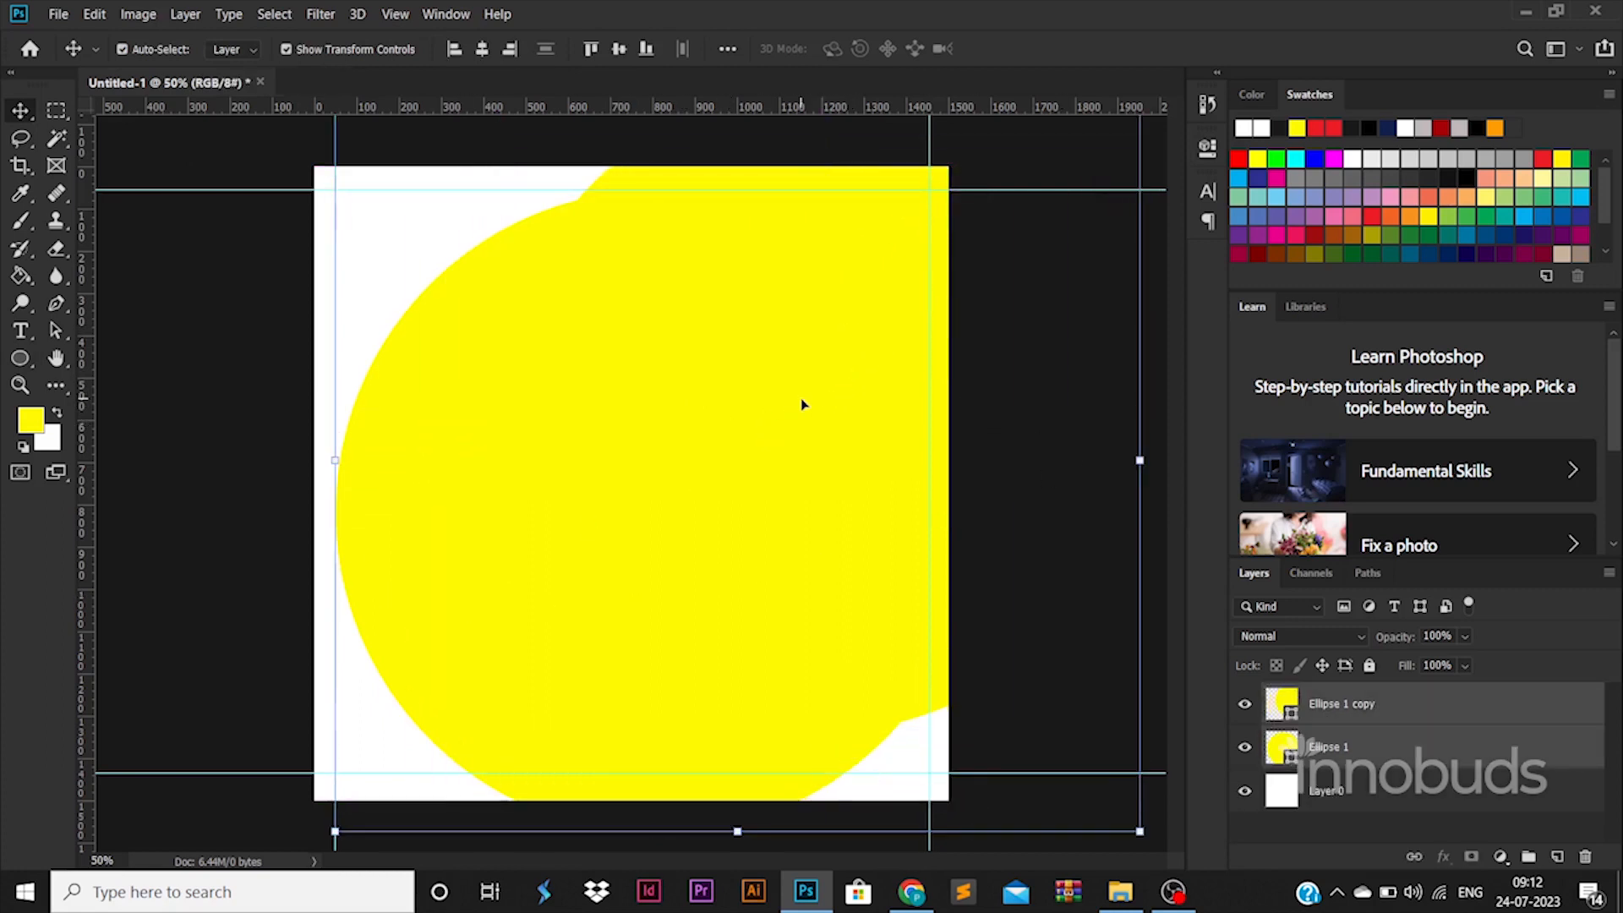
pyautogui.hotkey('ctrl', 'z')
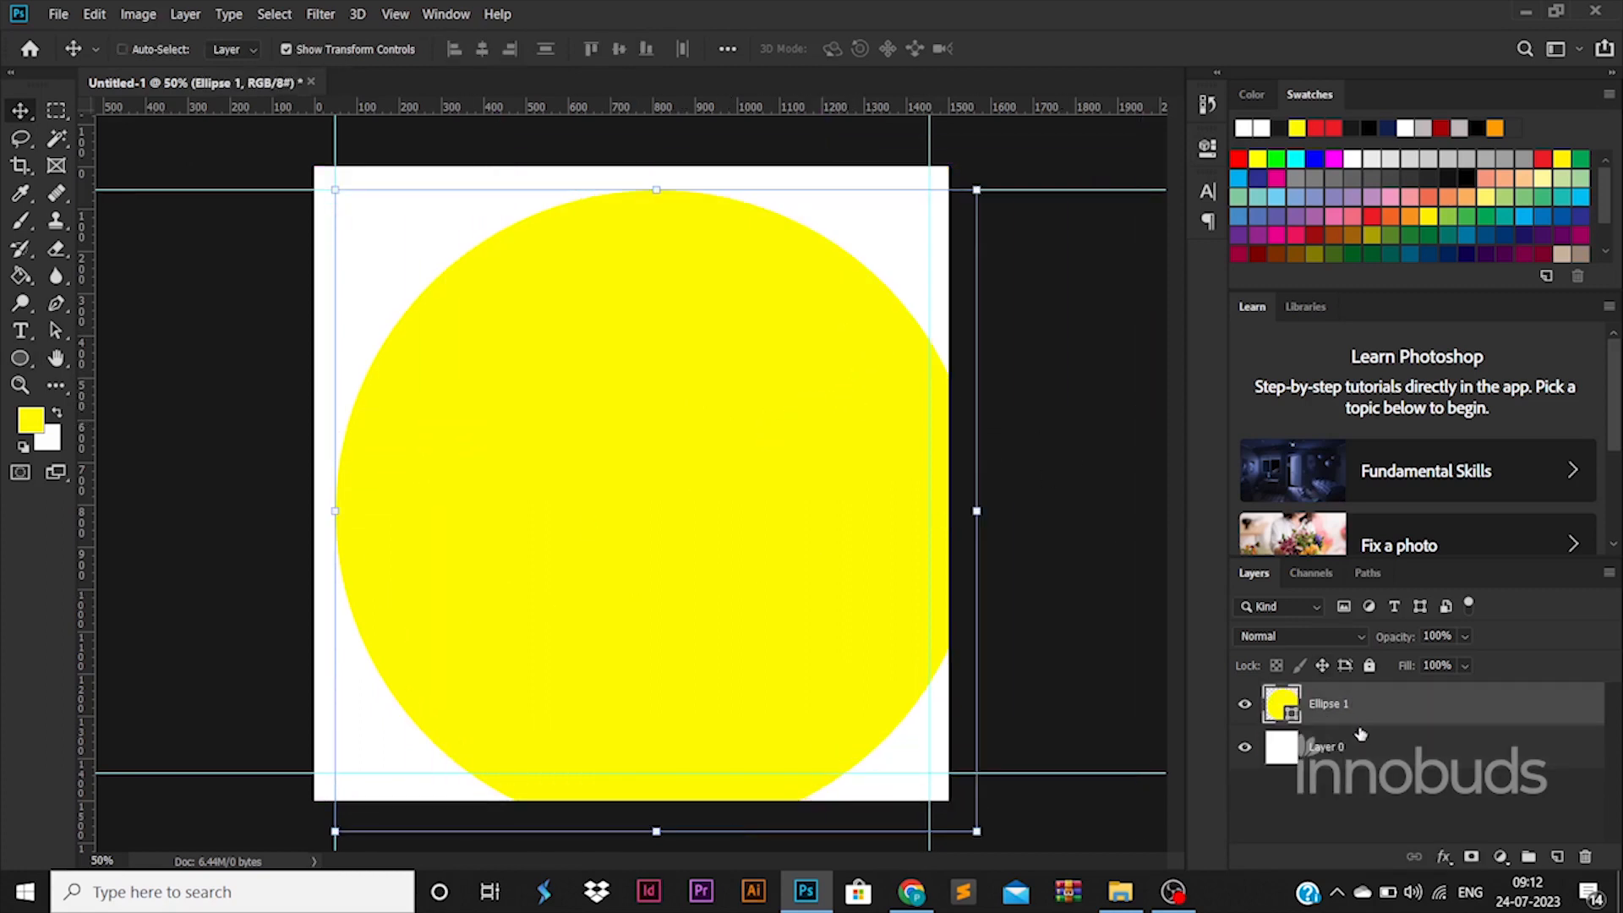
# Step: Duplicate the yellow circle layer and offset the copy up and to the right so it partly overlaps the original
pyautogui.hotkey('ctrl', 'j')
pyautogui.hotkey('ctrl', 't')
pyautogui.moveTo(674, 623); pyautogui.dragTo(823, 514)
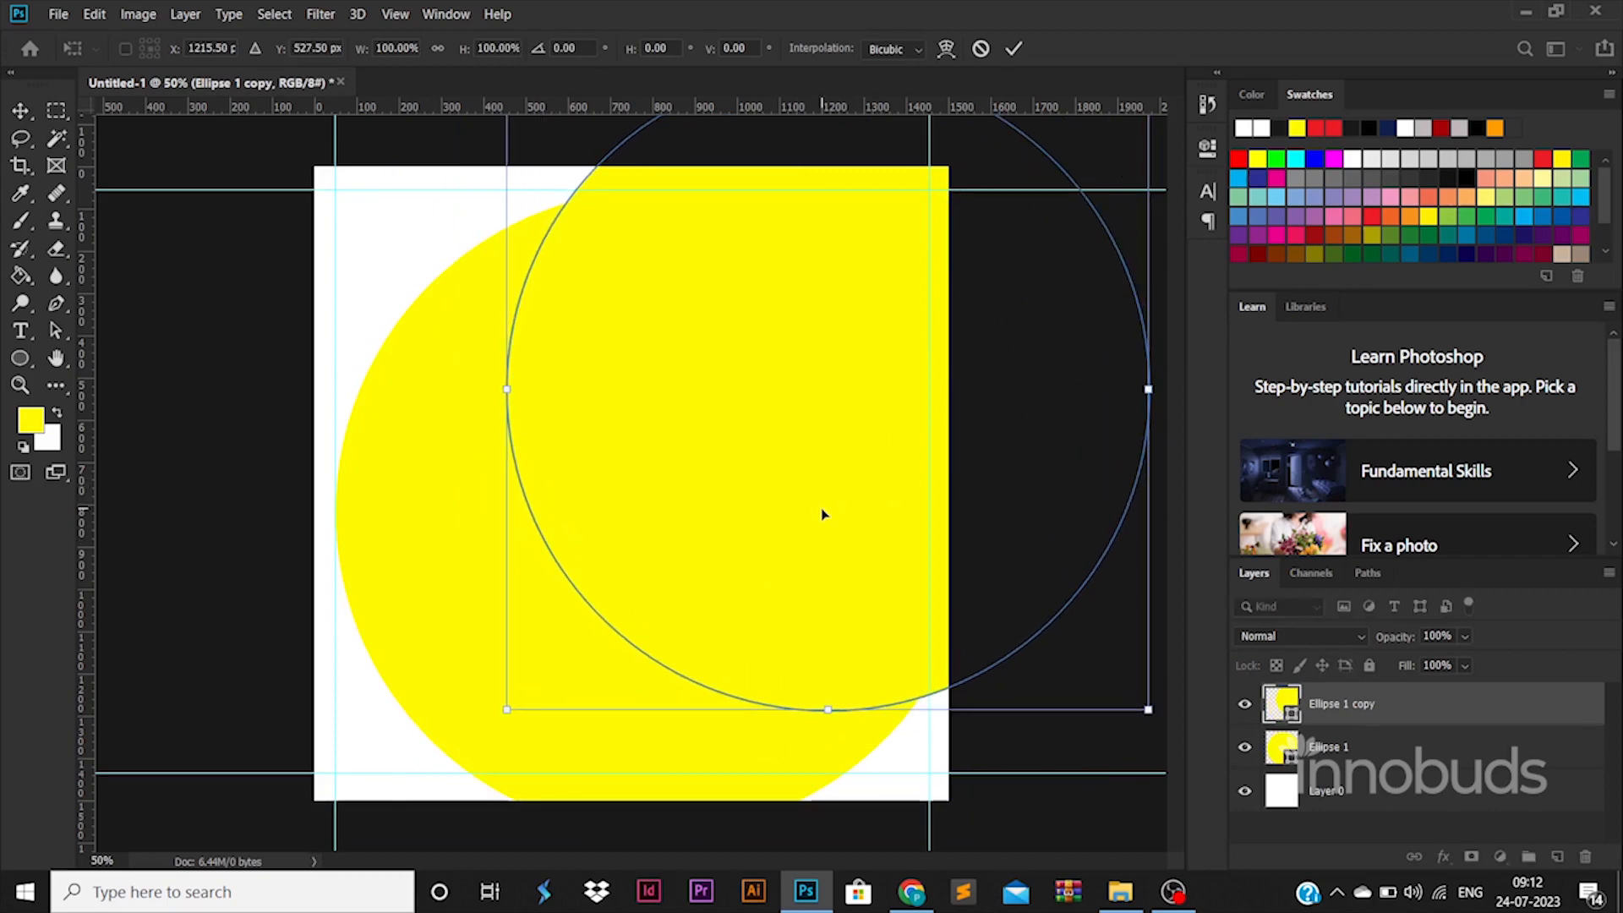
pyautogui.press('Return')
pyautogui.keyDown('shift'); pyautogui.click(1341, 749); pyautogui.keyUp('shift')
pyautogui.hotkey('ctrl', 't')
pyautogui.moveTo(339, 438); pyautogui.dragTo(191, 436)
pyautogui.hotkey('ctrl', 'z')
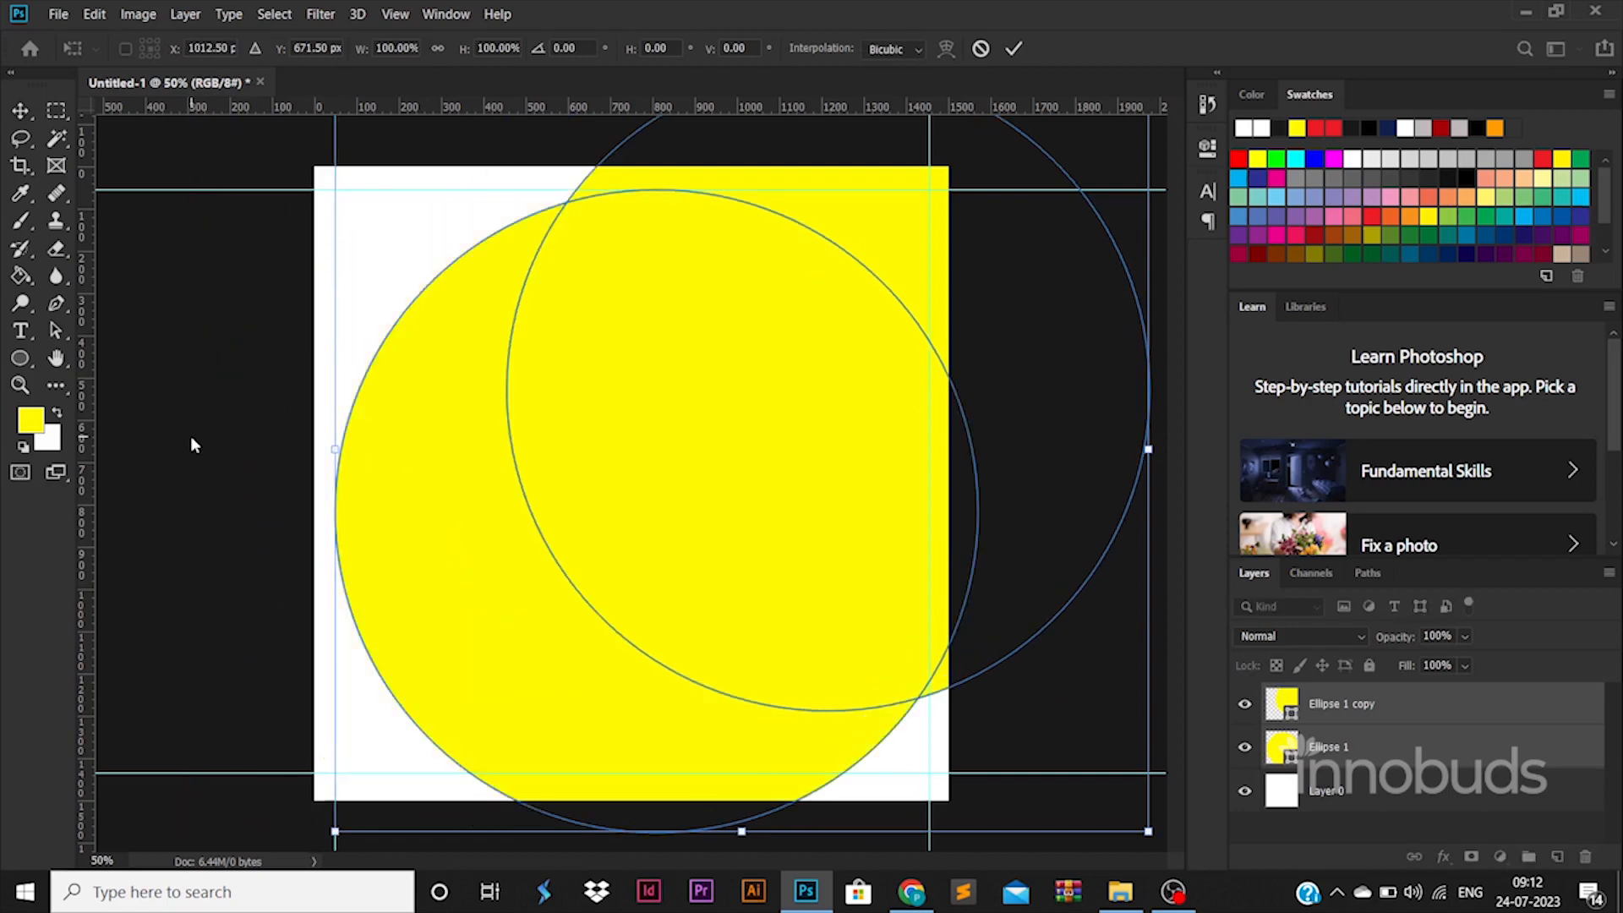
pyautogui.press('Return')
# Step: Load the outline of Ellipse 1 copy as a selection and rasterize the Ellipse 1 layer
pyautogui.keyDown('ctrl'); pyautogui.click(1262, 705); pyautogui.keyUp('ctrl')
pyautogui.keyDown('ctrl'); pyautogui.click(1263, 705); pyautogui.keyUp('ctrl')
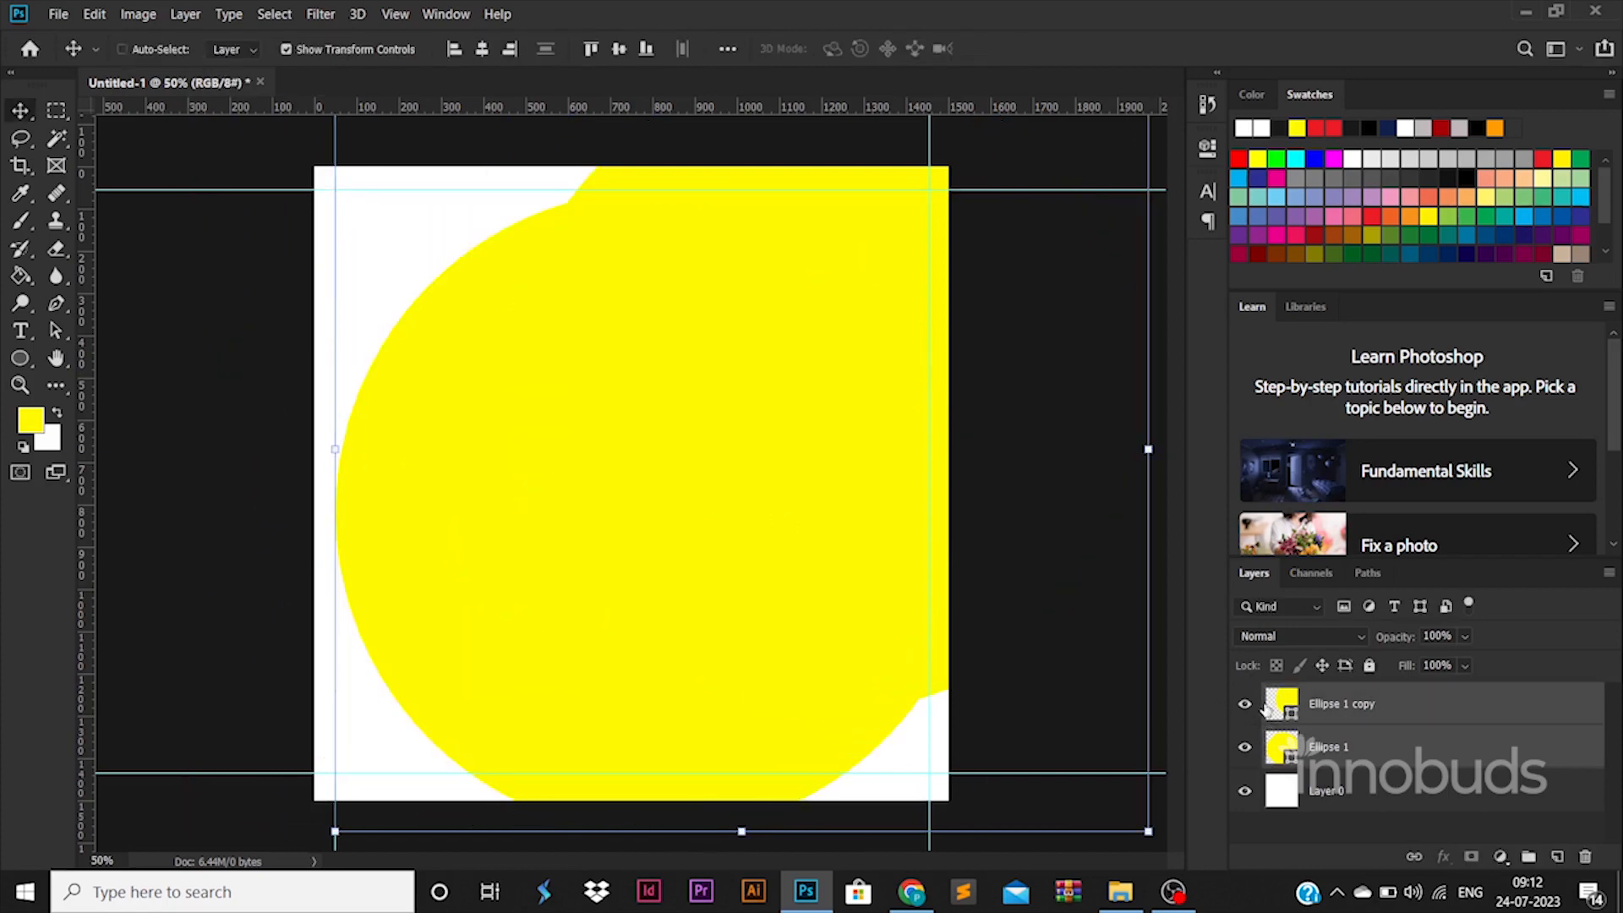
pyautogui.keyDown('ctrl'); pyautogui.click(1286, 714); pyautogui.keyUp('ctrl')
pyautogui.click(1384, 755)
pyautogui.rightClick(1384, 754)
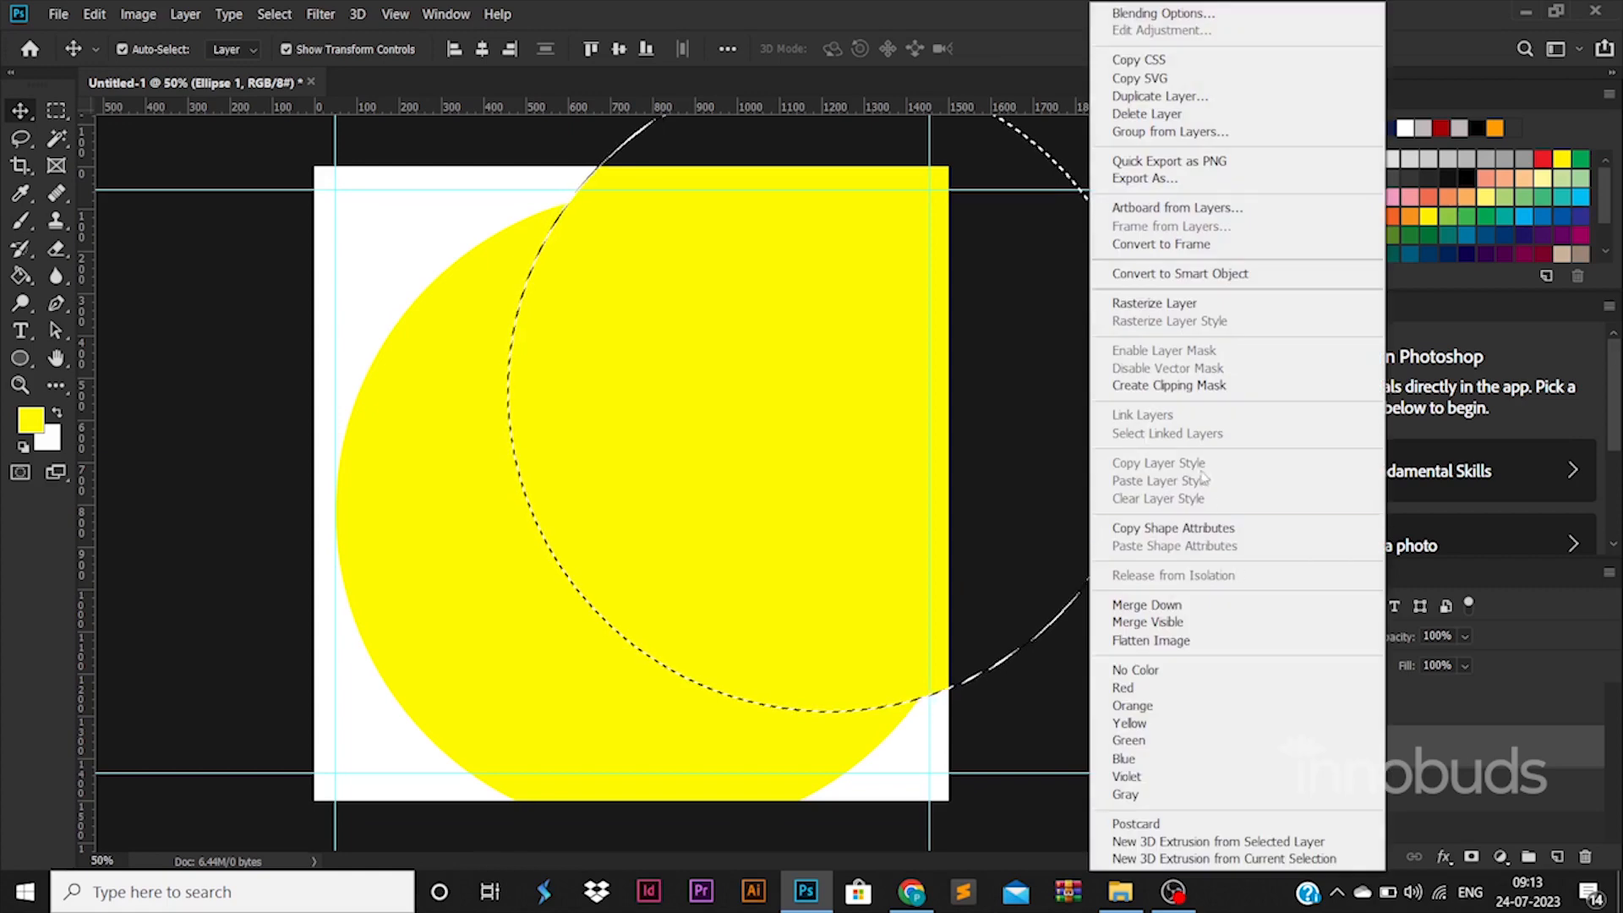
pyautogui.click(1173, 304)
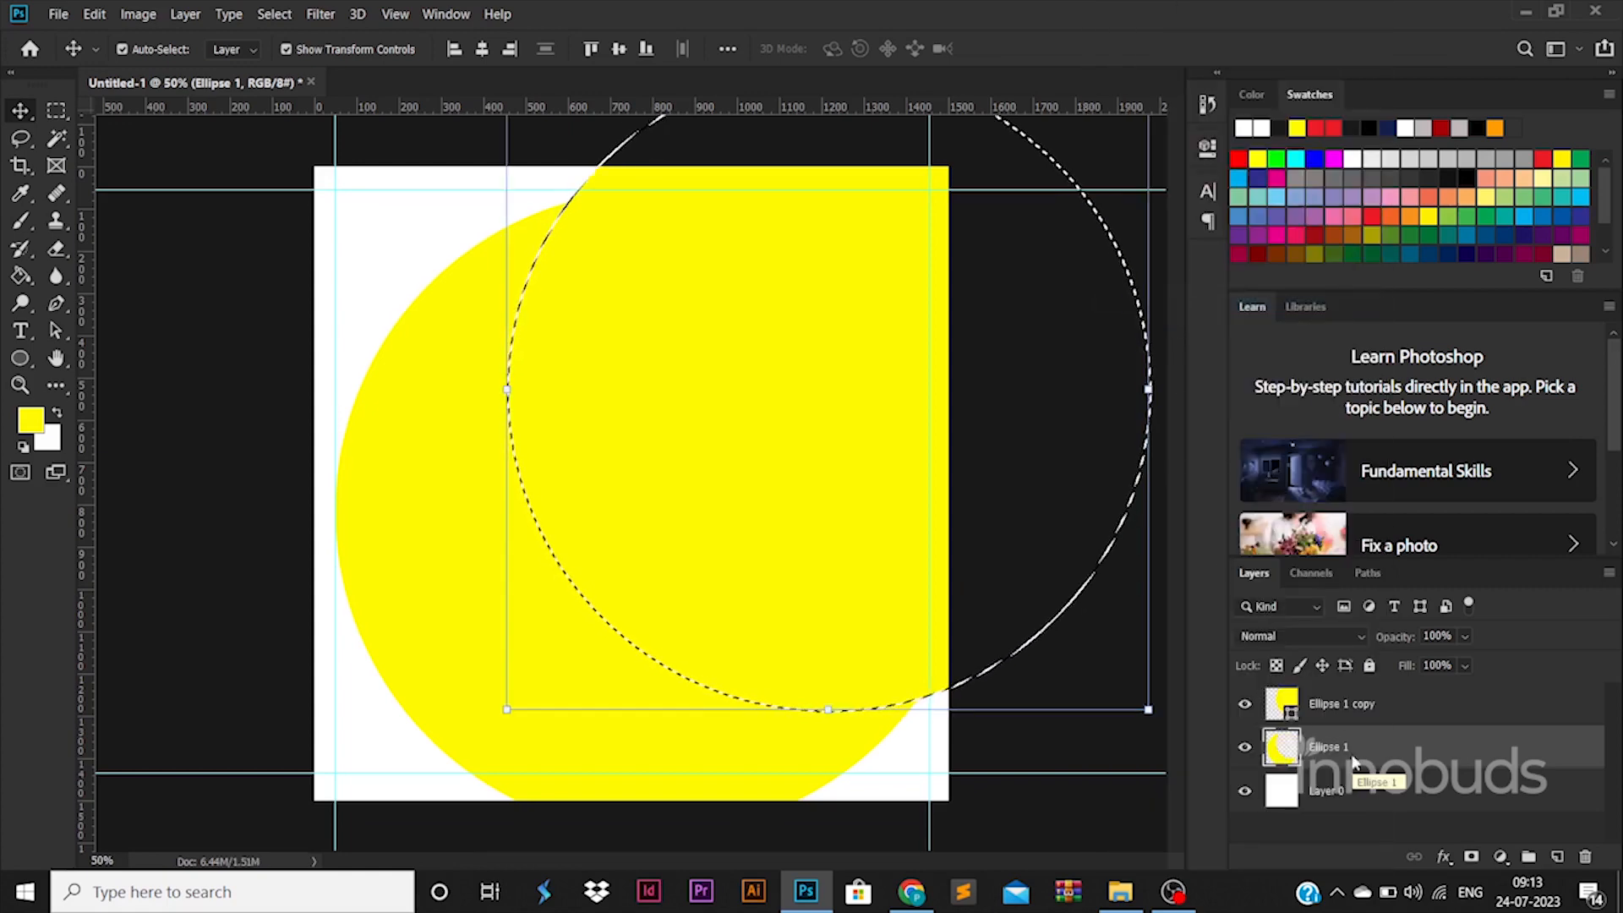
# Step: Delete the selected area from Ellipse 1, hide the copy and deselect to leave a crescent
pyautogui.press('Delete')
pyautogui.click(1244, 704)
pyautogui.hotkey('ctrl', 'd')
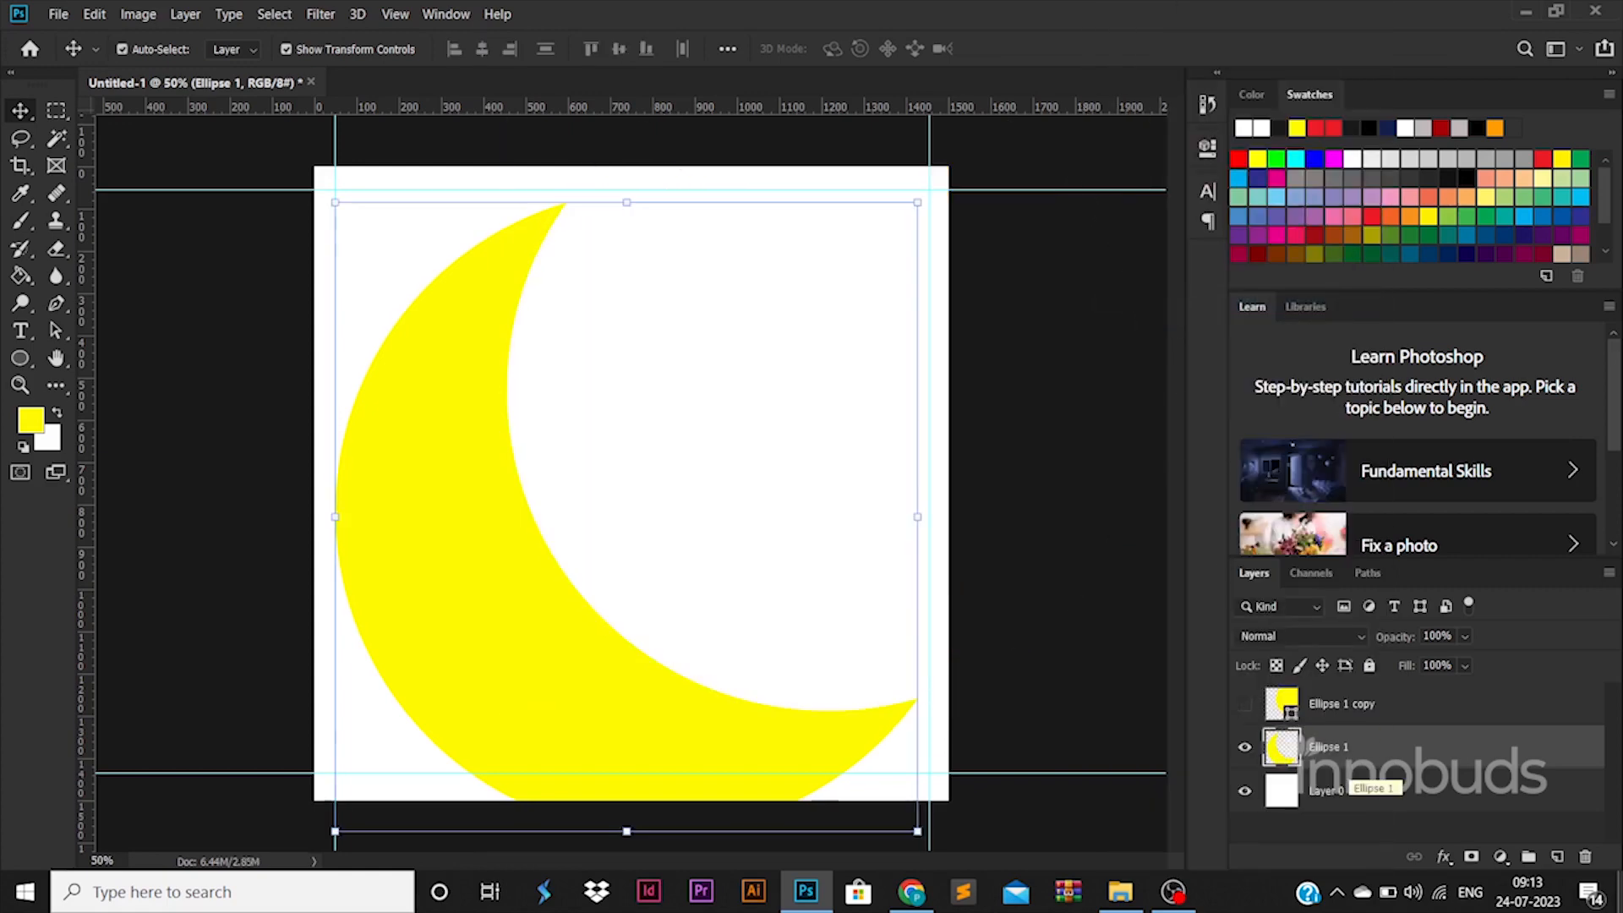
# Step: Rotate the crescent by -9.47 degrees, scale it to 67.47% and place it against the left margin guide
pyautogui.moveTo(456, 581); pyautogui.dragTo(326, 629)
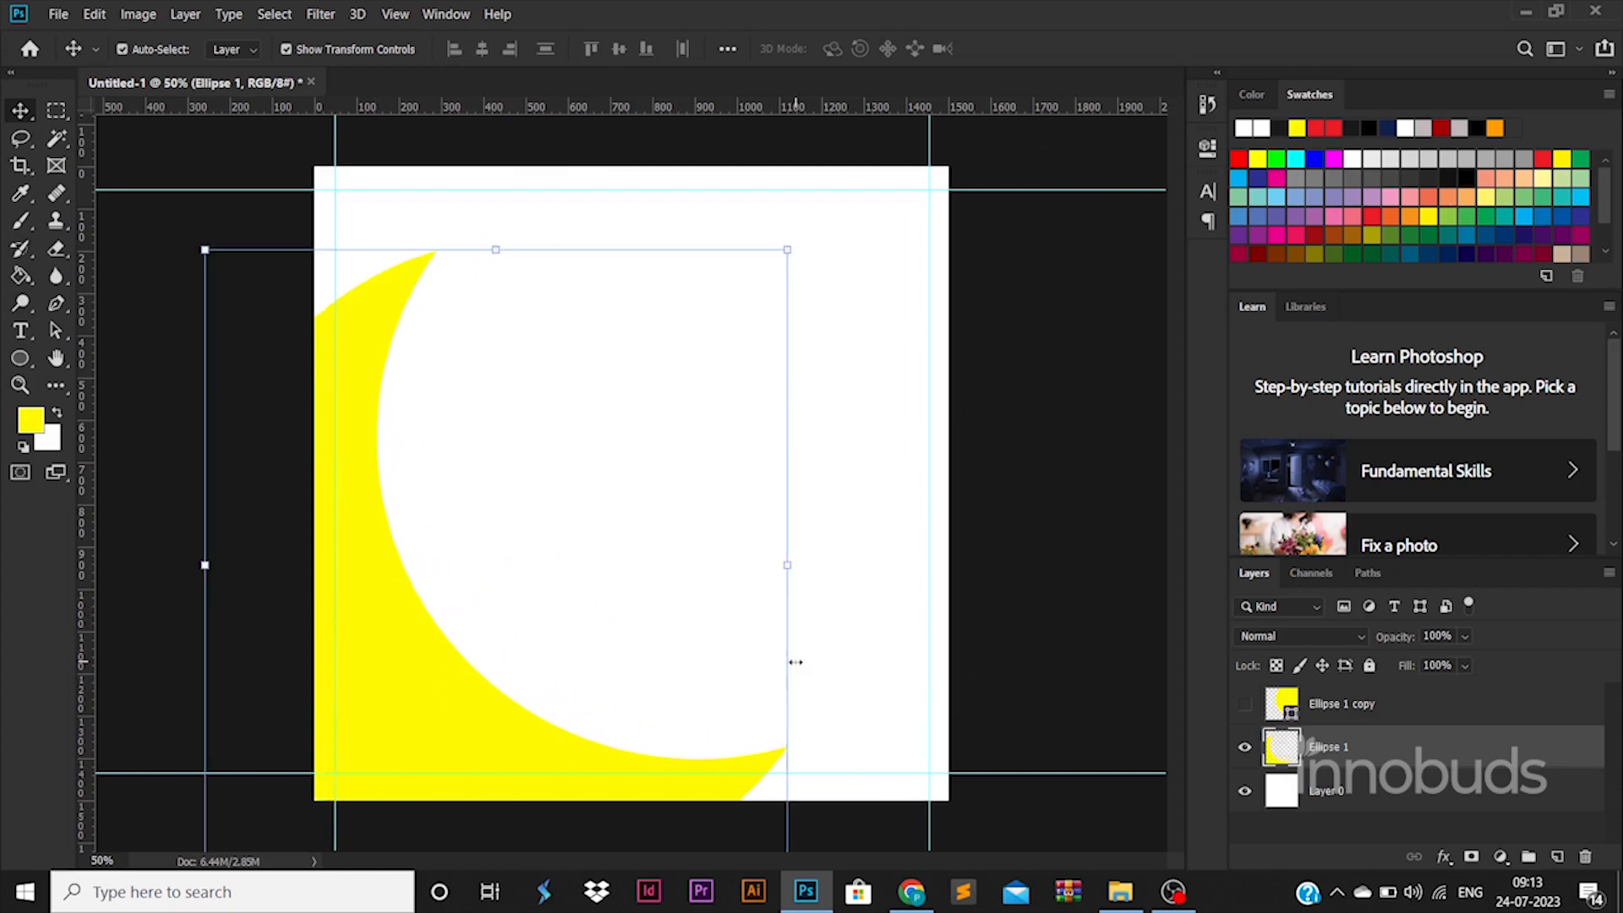
pyautogui.moveTo(852, 635); pyautogui.dragTo(928, 646)
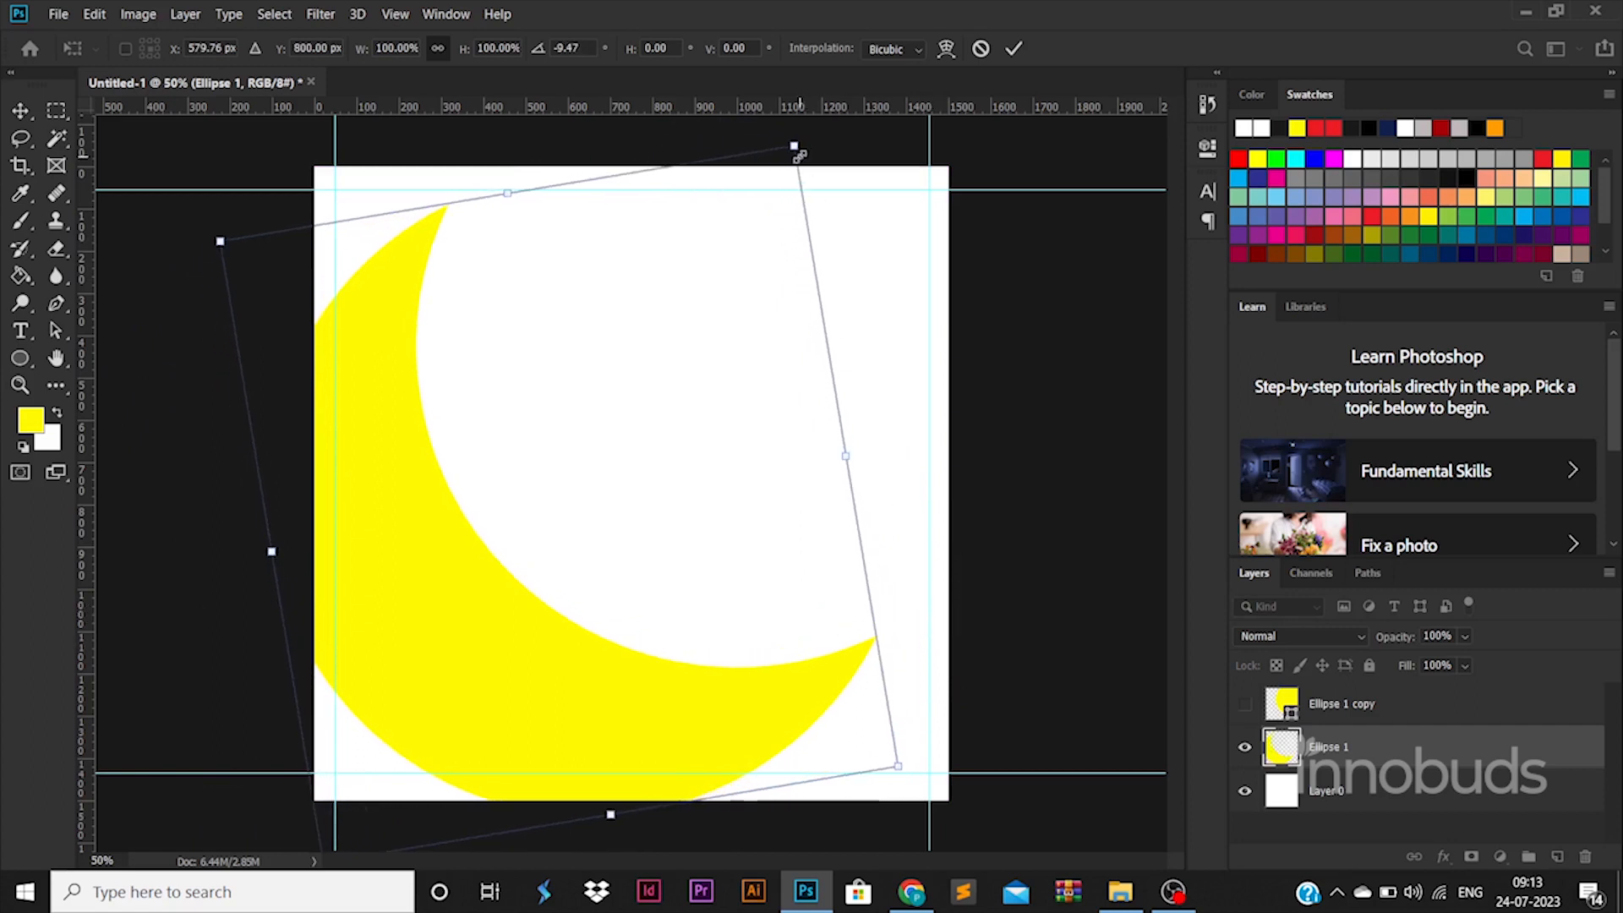
pyautogui.moveTo(798, 155); pyautogui.dragTo(742, 225)
pyautogui.moveTo(645, 423); pyautogui.dragTo(706, 320)
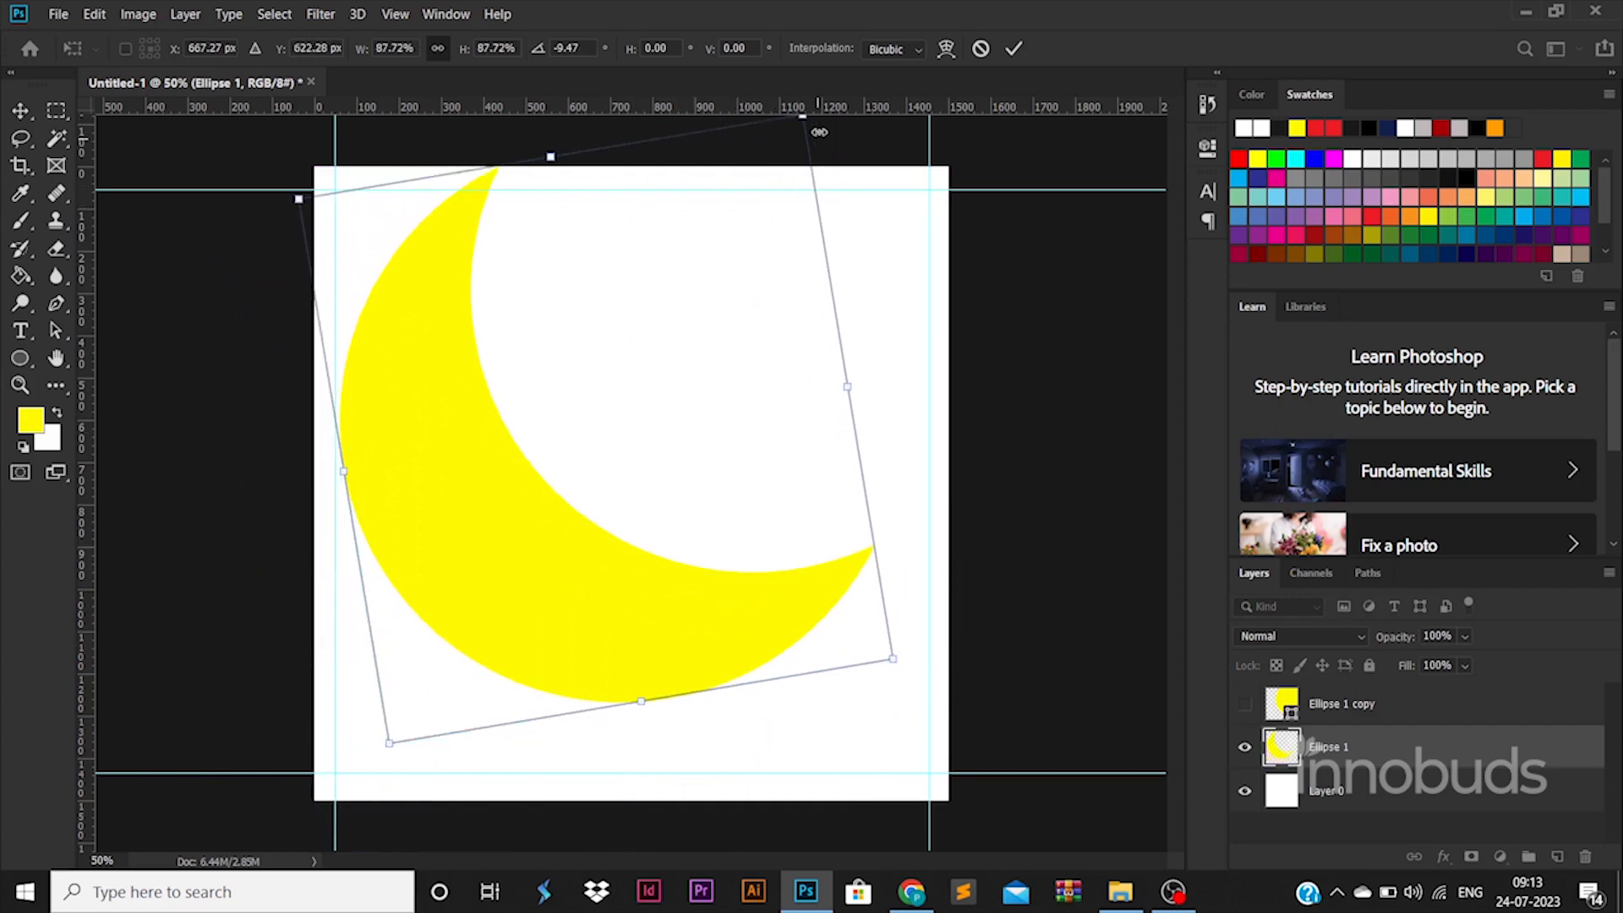
pyautogui.moveTo(819, 132); pyautogui.dragTo(691, 253)
pyautogui.moveTo(507, 591); pyautogui.dragTo(488, 582)
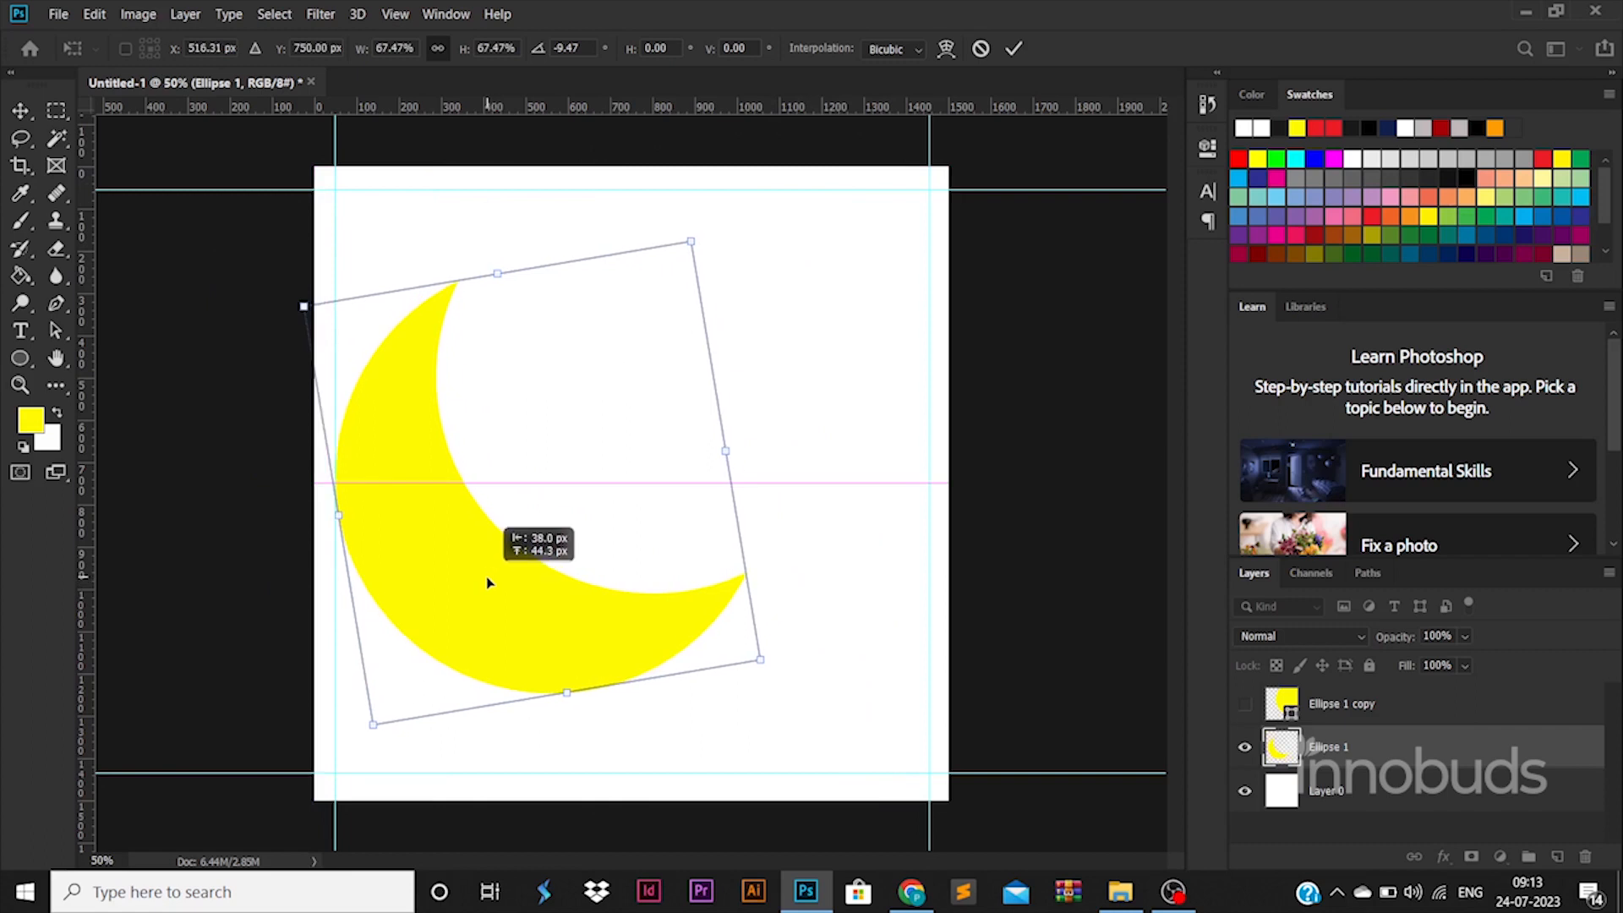
pyautogui.press('Return')
pyautogui.click(1031, 656)
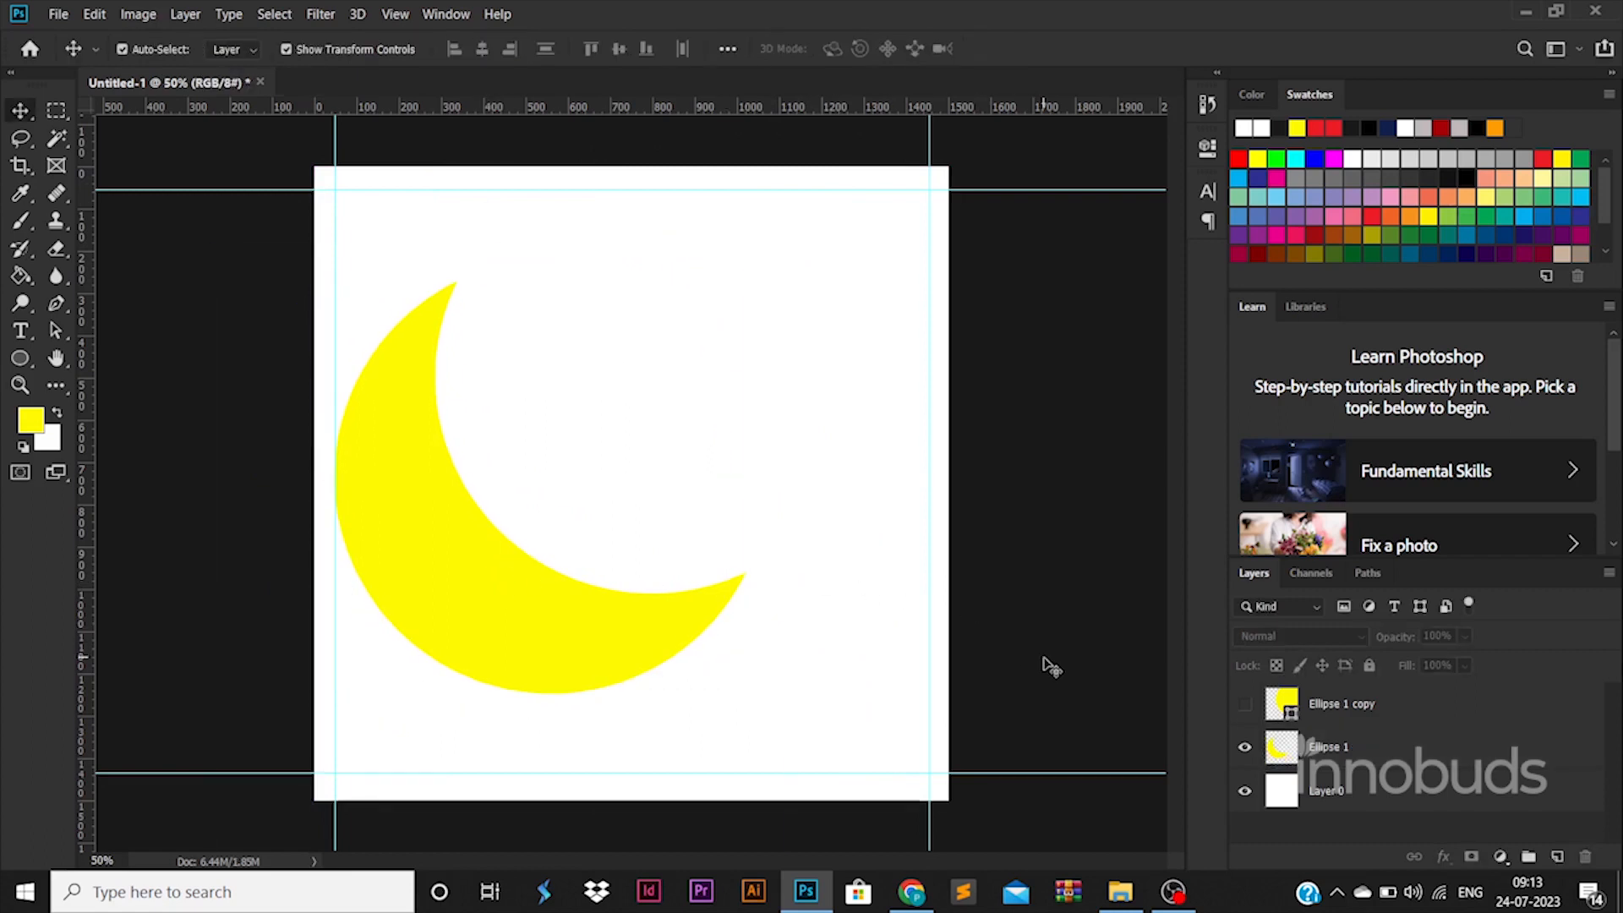
# Step: Add a gradient overlay to the background Layer 0 and set its first color stop to dark red 660000
pyautogui.click(1449, 794)
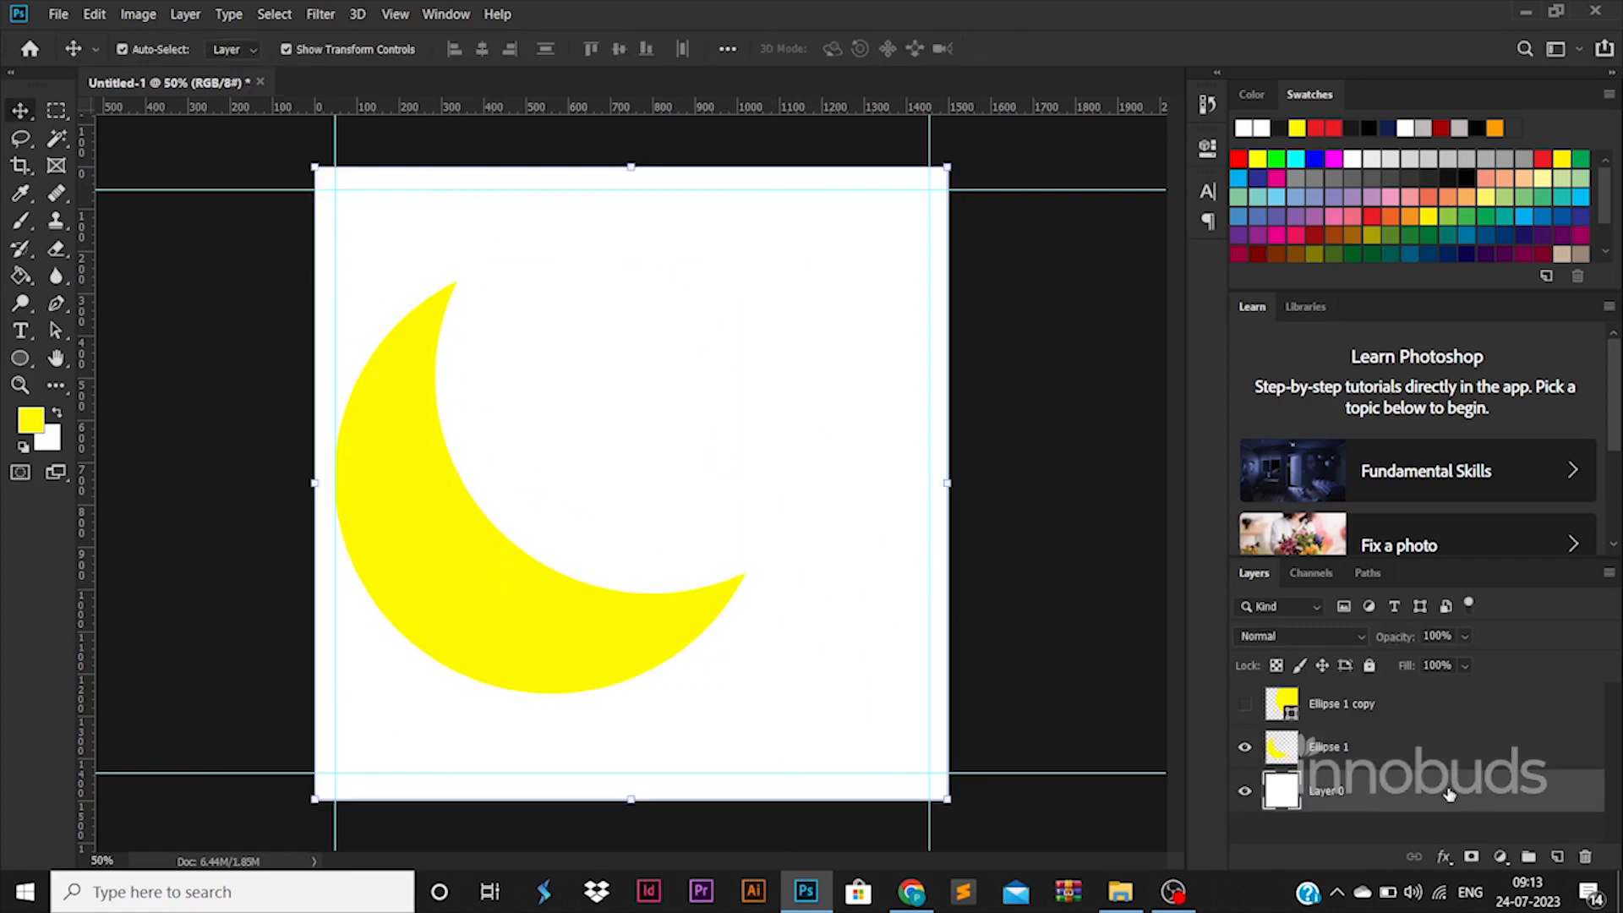
pyautogui.doubleClick(1449, 794)
pyautogui.click(866, 752)
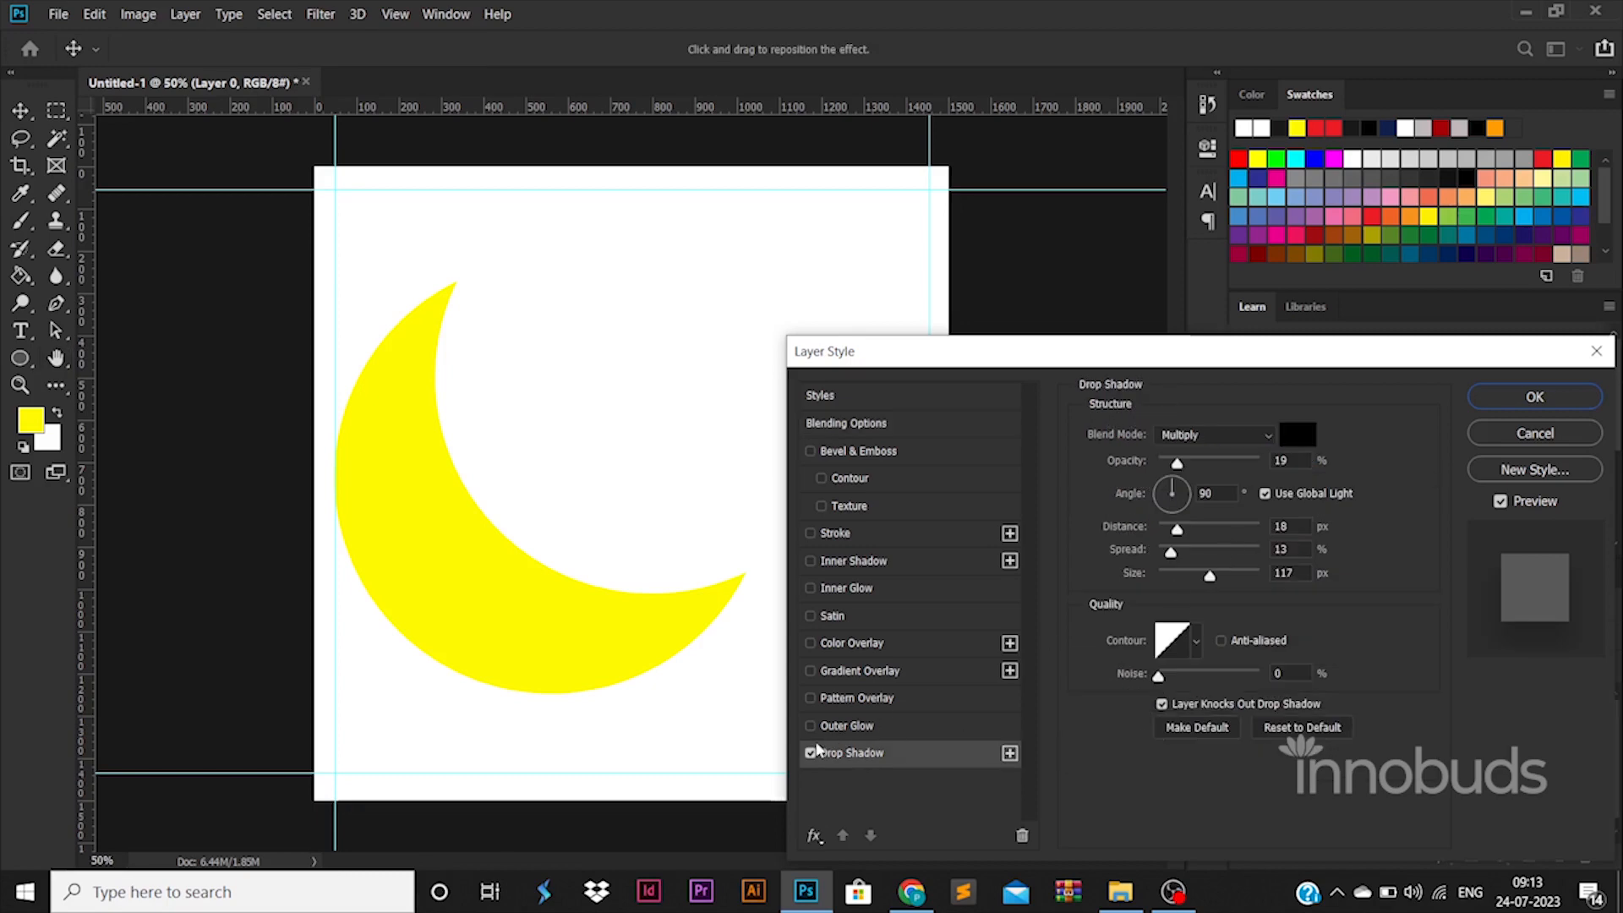
pyautogui.click(811, 753)
pyautogui.click(858, 670)
pyautogui.click(1133, 470)
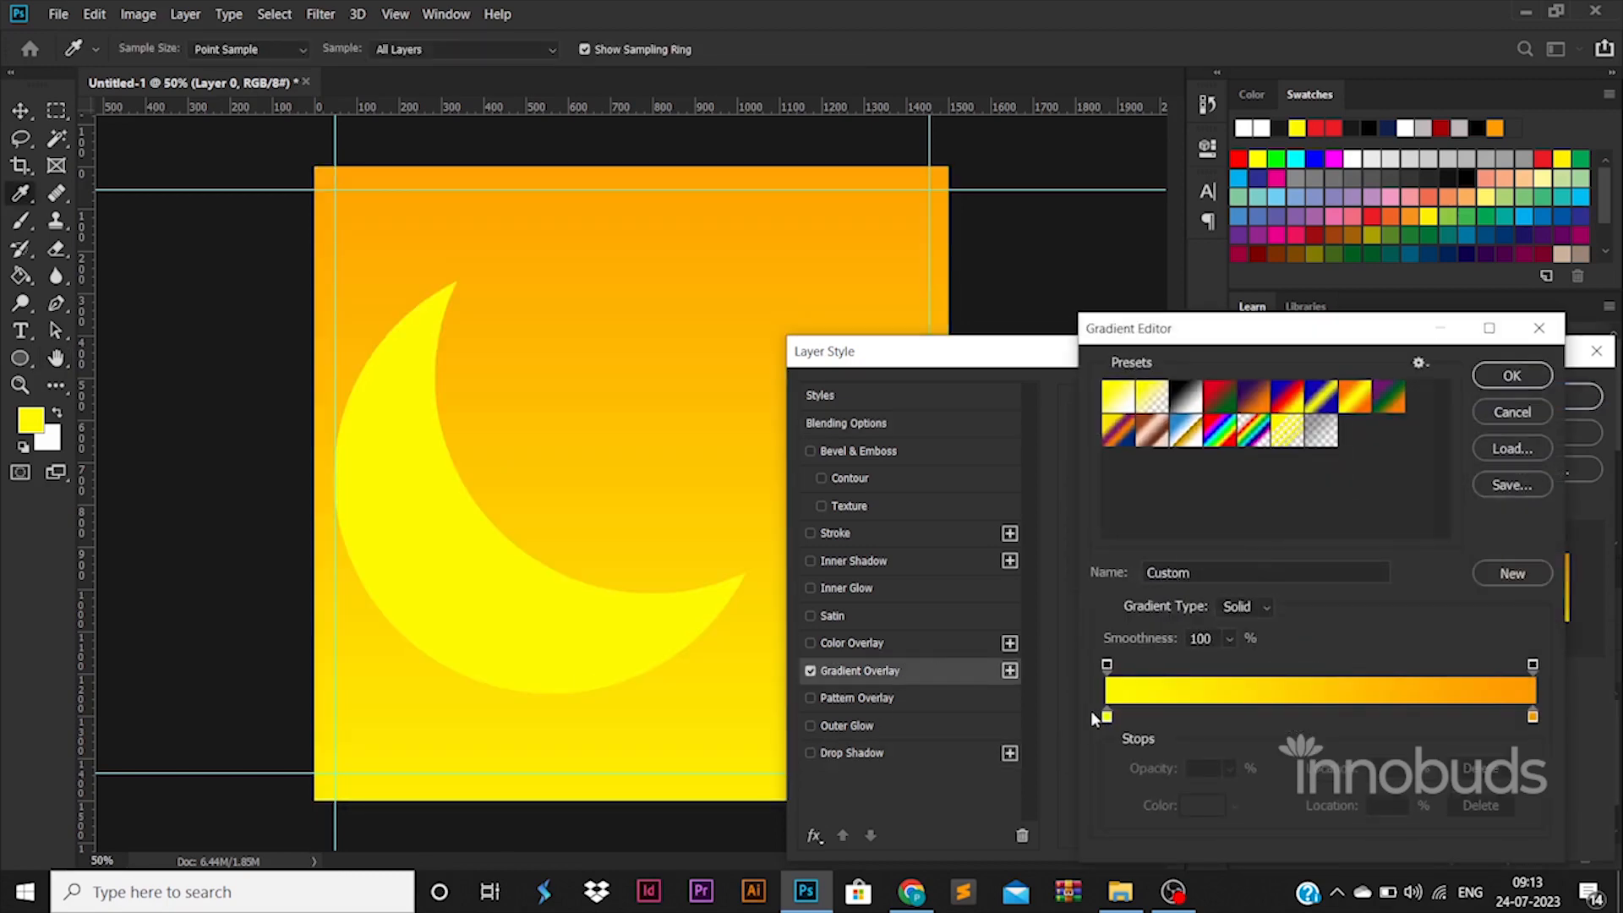
pyautogui.doubleClick(1106, 716)
pyautogui.moveTo(1342, 507); pyautogui.dragTo(1373, 419)
pyautogui.click(1305, 571)
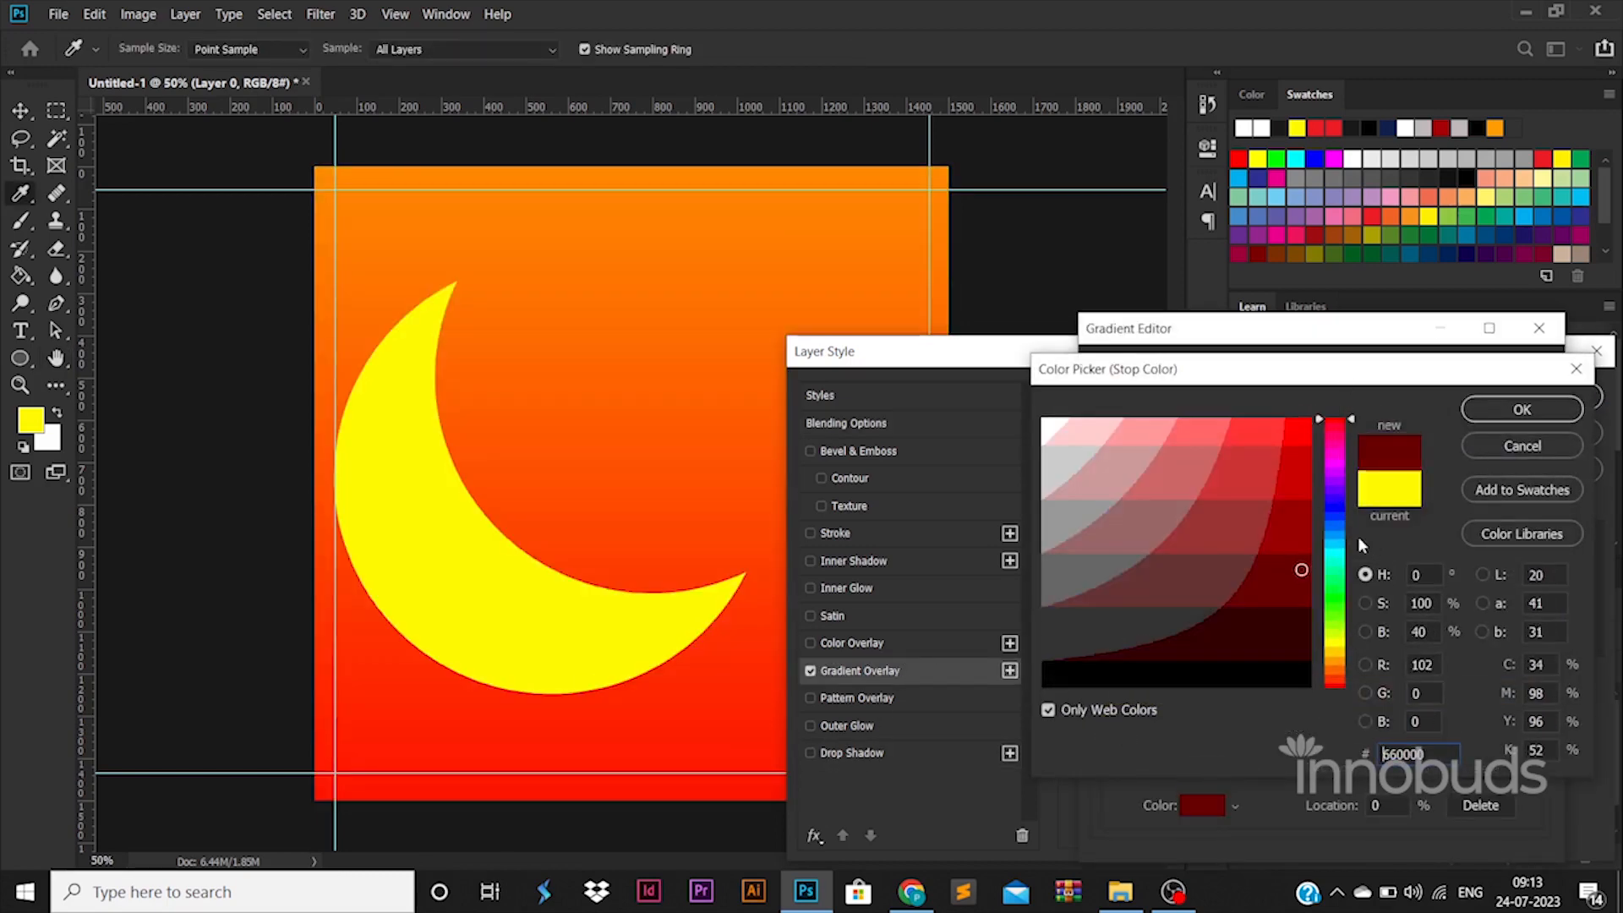
pyautogui.click(1521, 409)
# Step: Set the gradient's end color stop to red ff0000 and apply the layer style
pyautogui.doubleClick(1532, 716)
pyautogui.click(1325, 439)
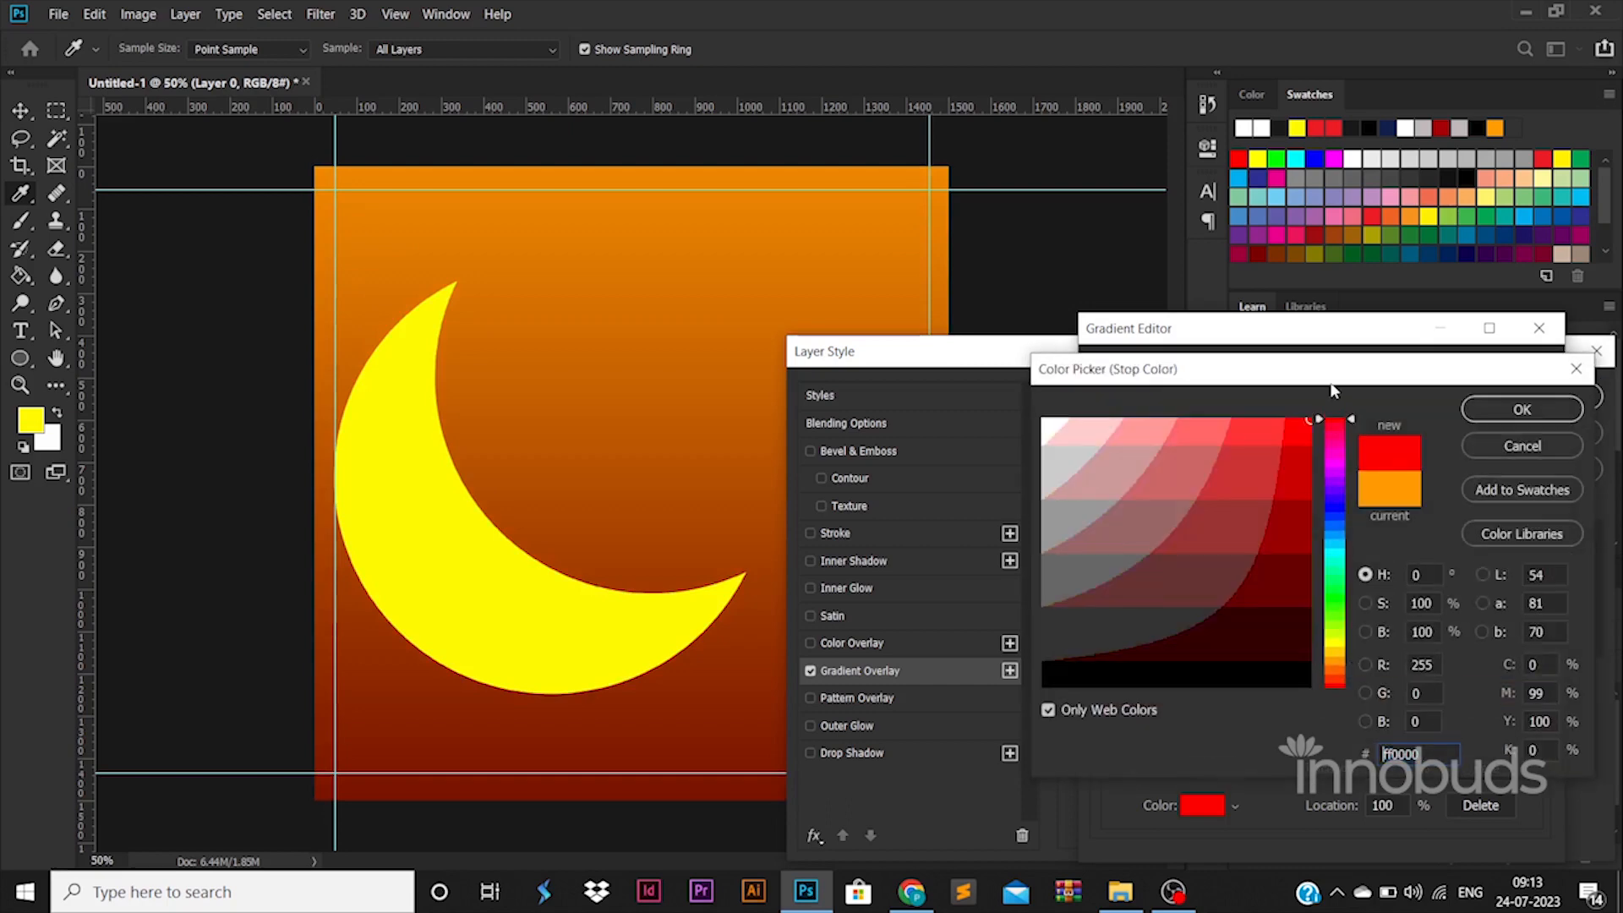
pyautogui.click(1522, 409)
pyautogui.click(1512, 376)
pyautogui.click(1535, 398)
# Step: Move the crescent slightly downward along the left guide and deselect it
pyautogui.press('v')
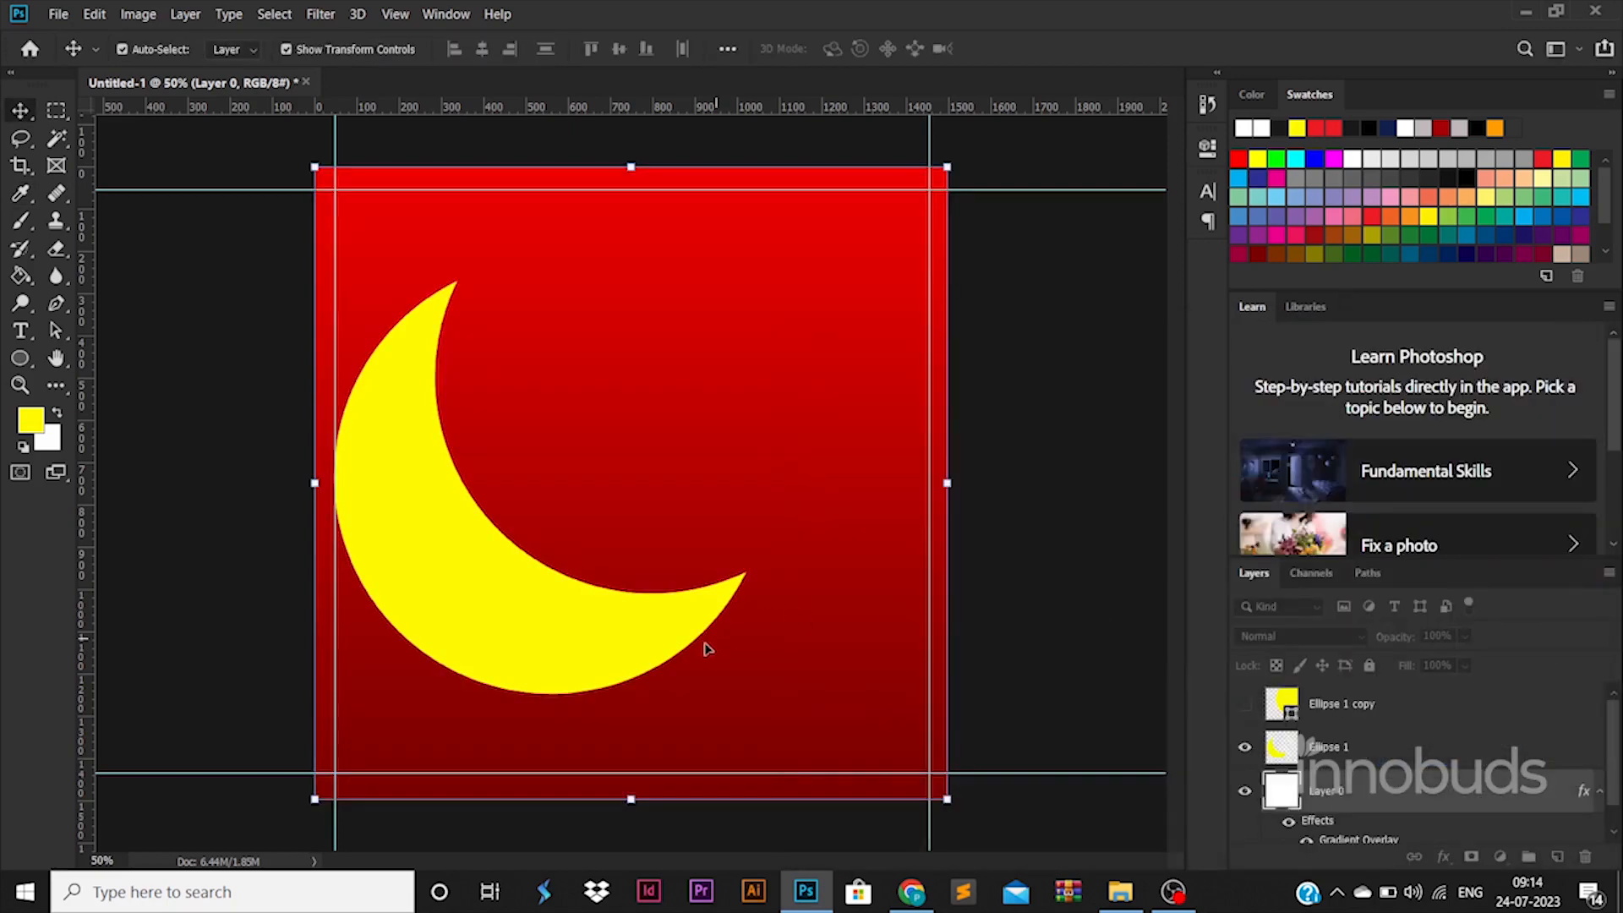
pyautogui.click(667, 644)
pyautogui.moveTo(665, 659); pyautogui.dragTo(665, 659)
pyautogui.click(1061, 659)
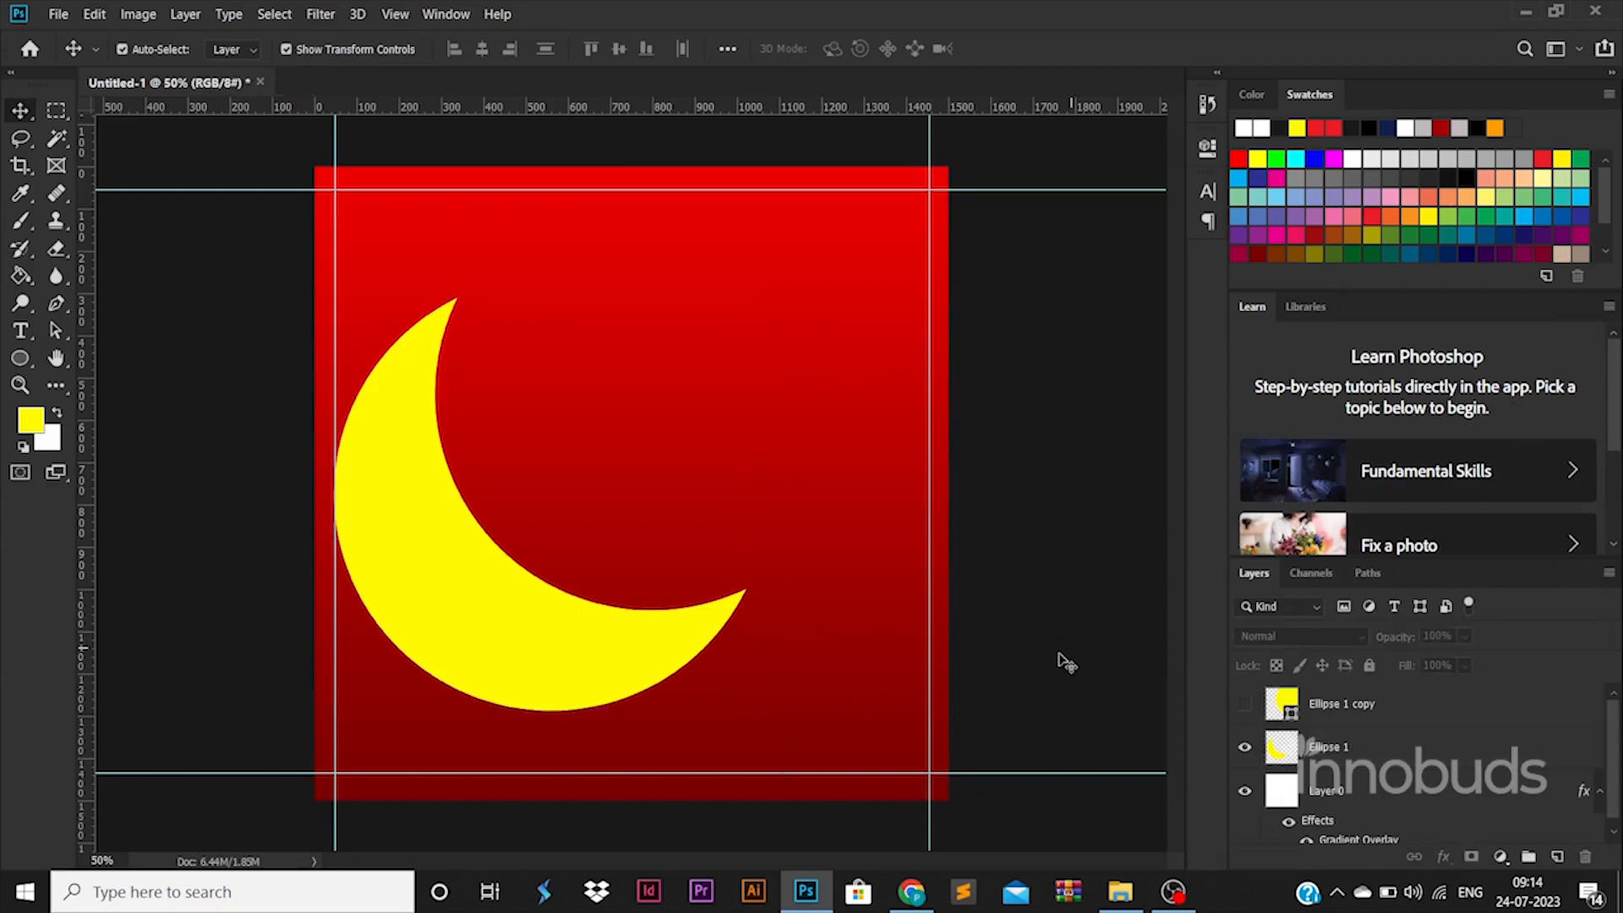
# Step: Place the buidling skyline image from the file folder on the canvas and rasterize its layer
pyautogui.click(1120, 892)
pyautogui.hotkey('alt', 'Tab')
pyautogui.moveTo(720, 463); pyautogui.dragTo(721, 461)
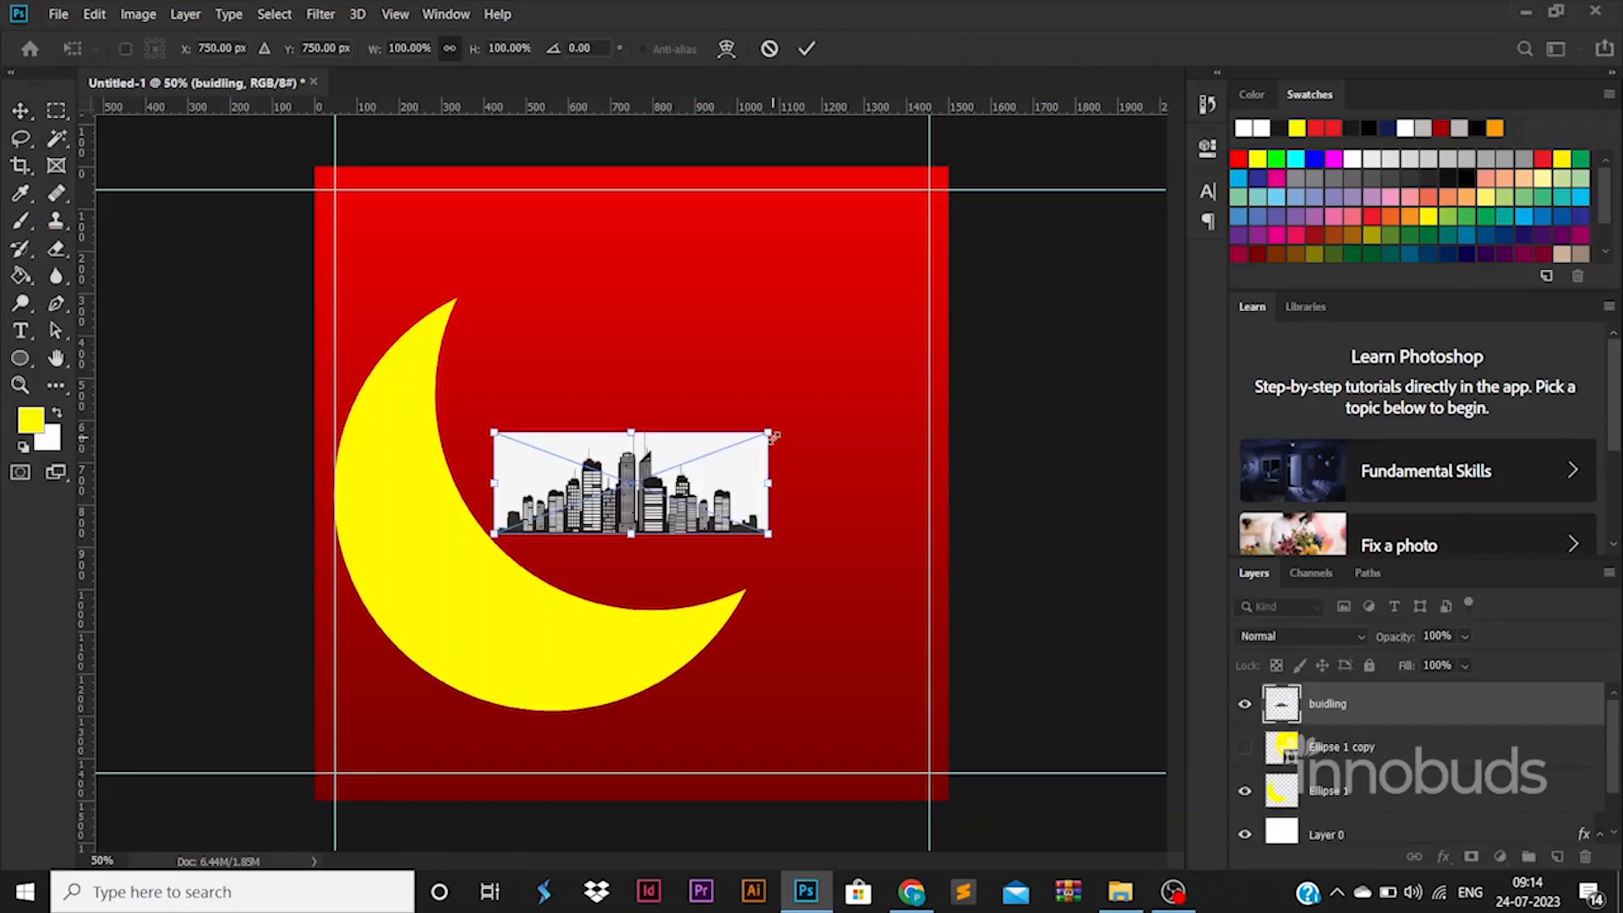
pyautogui.press('Return')
pyautogui.rightClick(1376, 701)
pyautogui.click(1148, 354)
# Step: Select the skyline image's light background with Color Range, delete it and deselect
pyautogui.click(274, 14)
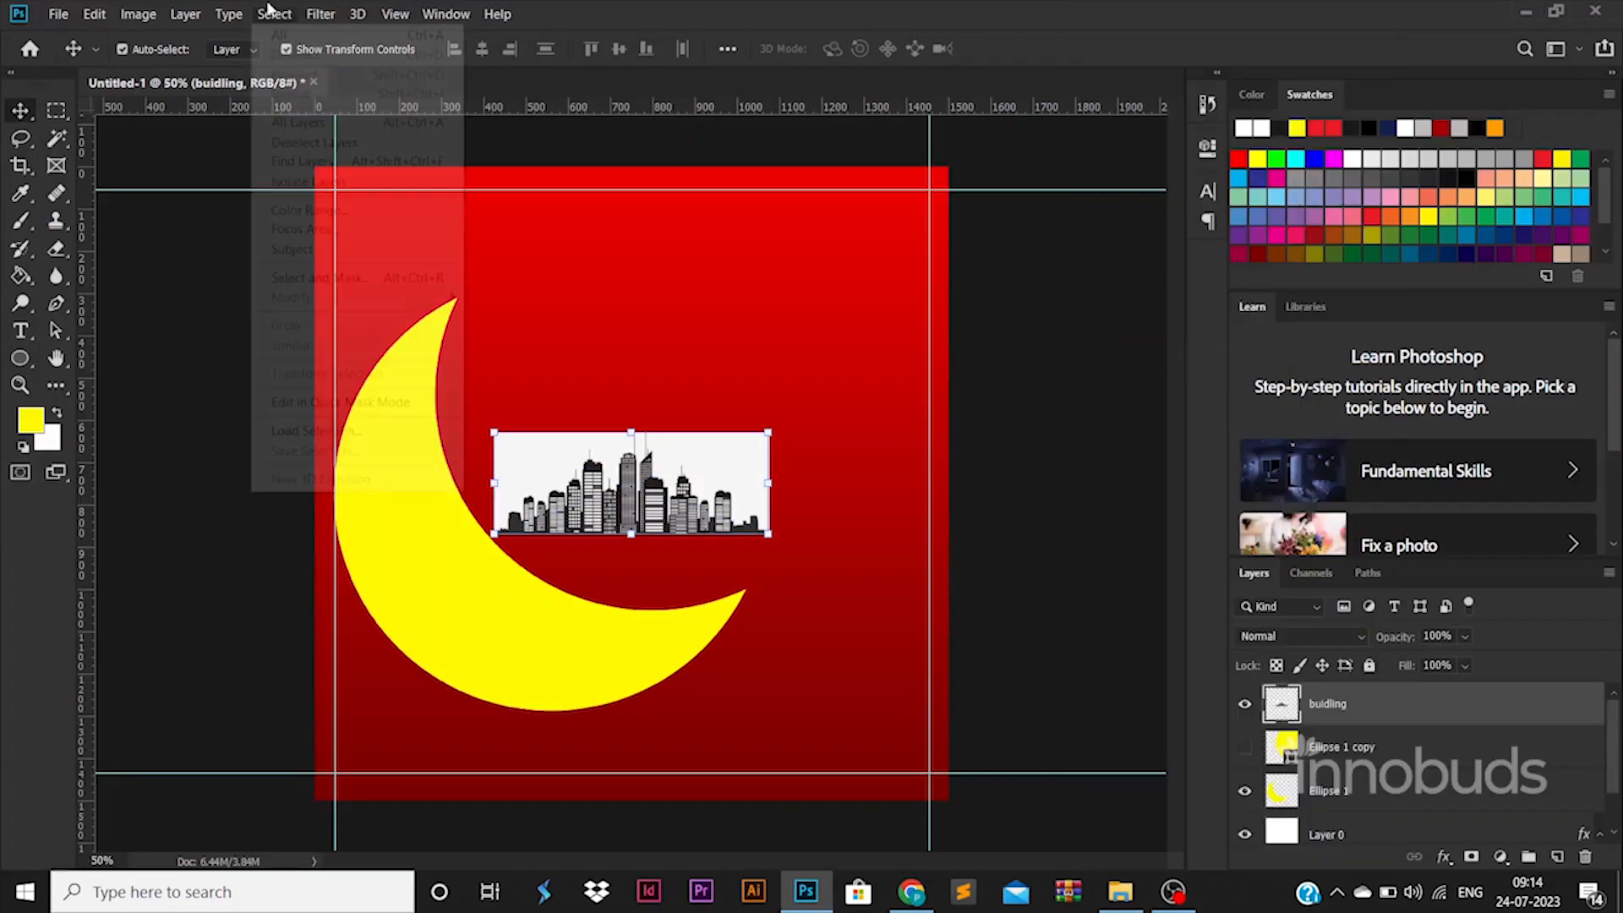
pyautogui.click(321, 216)
pyautogui.click(548, 445)
pyautogui.click(1282, 100)
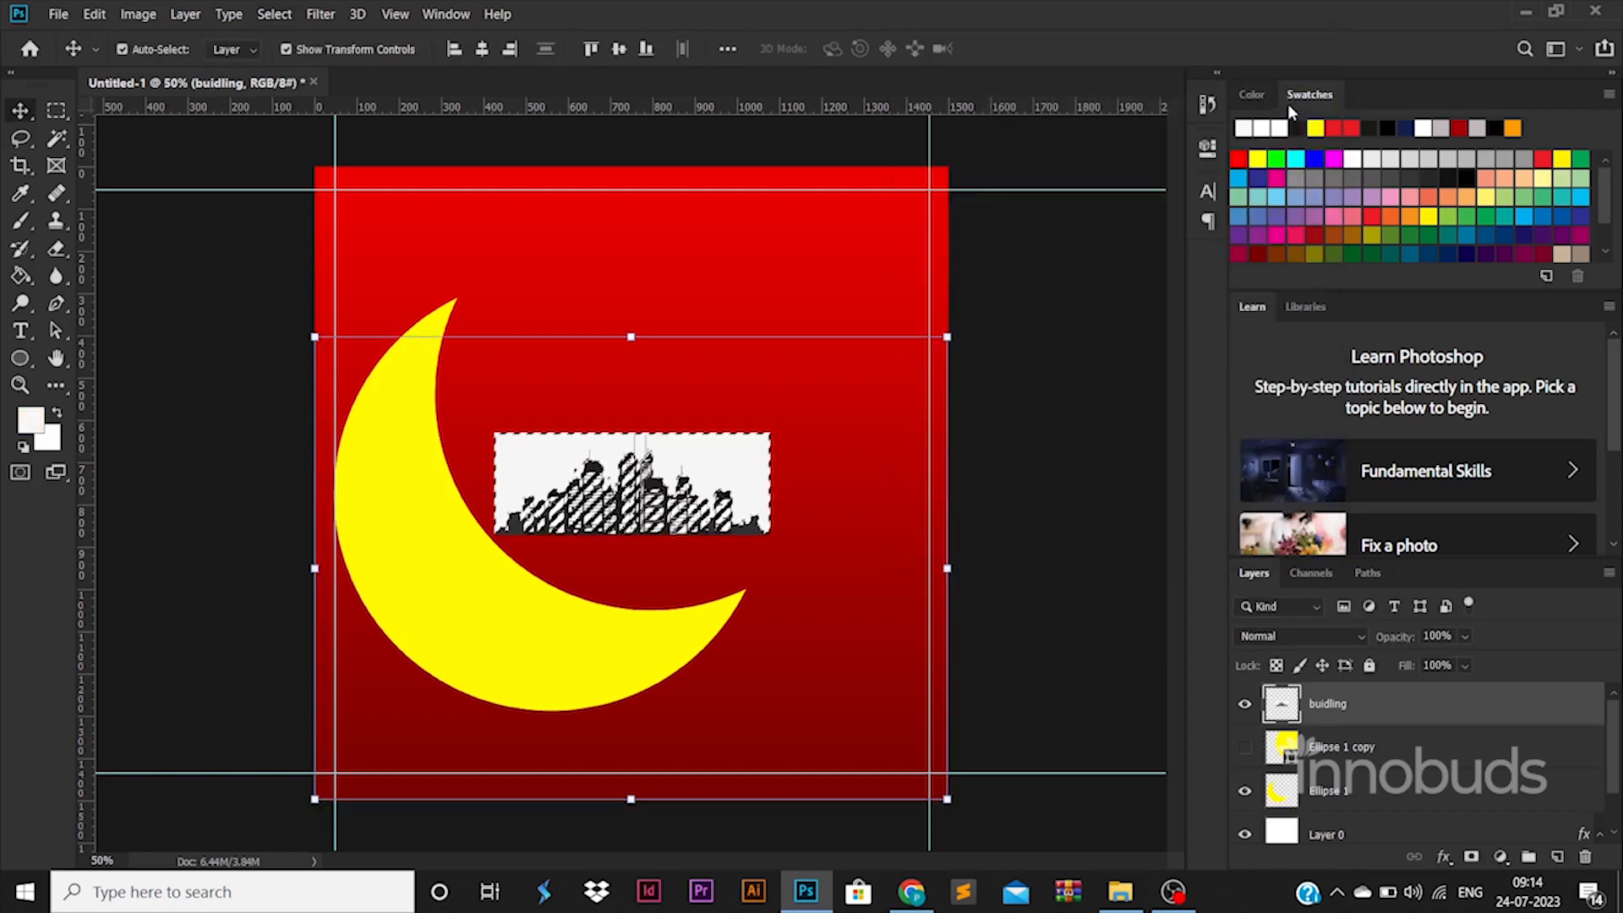
pyautogui.press('Delete')
pyautogui.hotkey('ctrl', 'd')
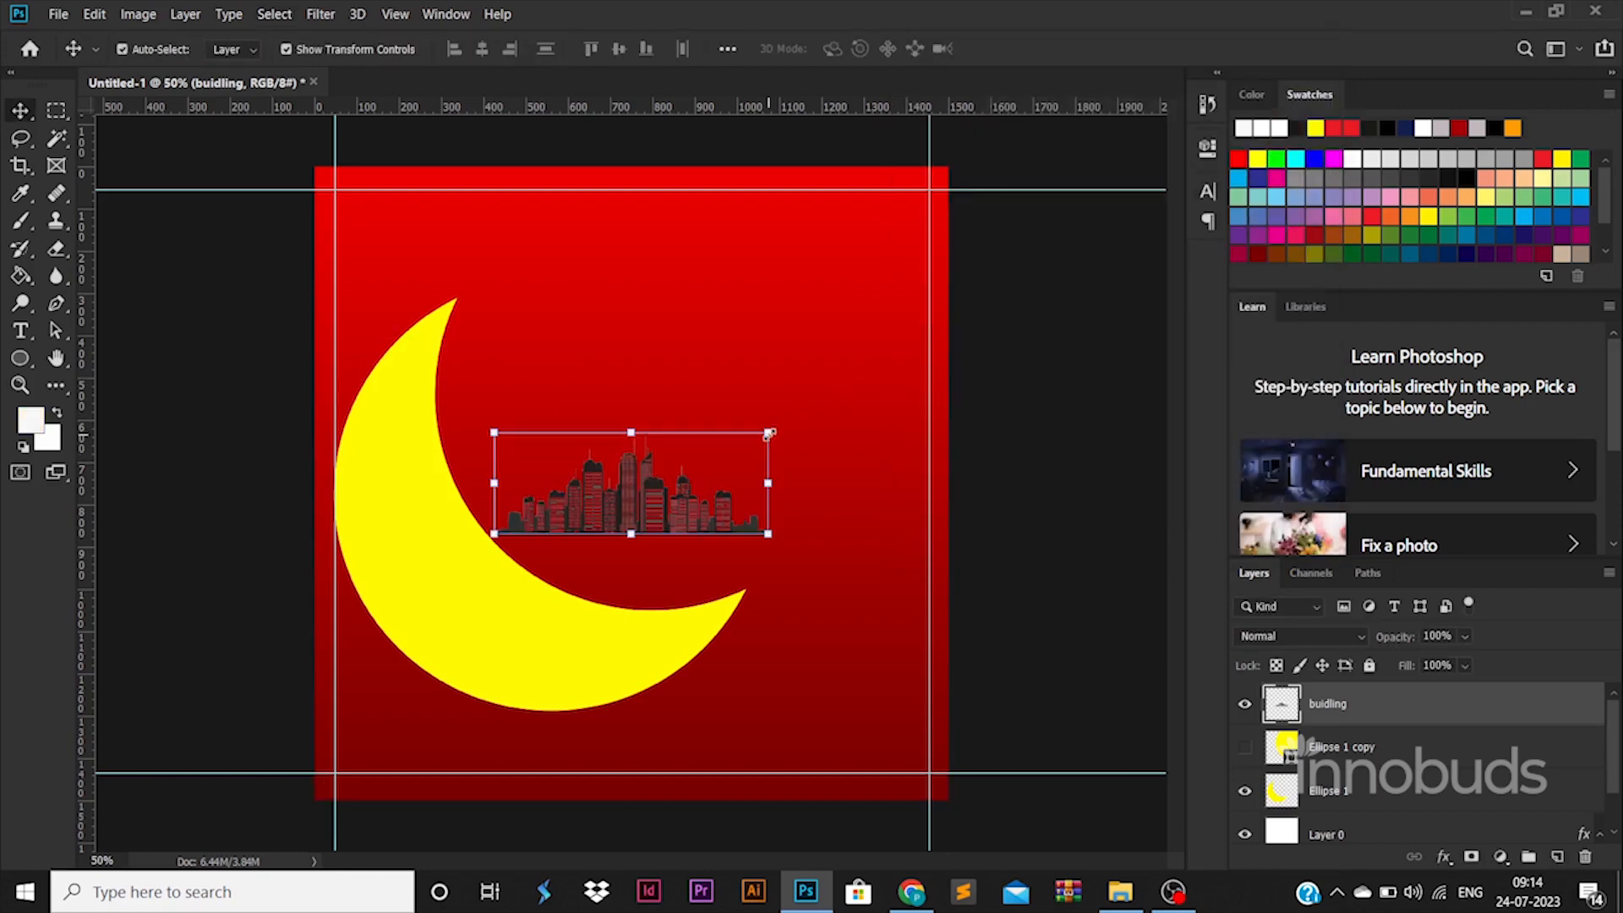
# Step: Enlarge the skyline to span the canvas width along the bottom edge and move its layer below Ellipse 1 copy
pyautogui.moveTo(767, 433); pyautogui.dragTo(1159, 289)
pyautogui.moveTo(908, 363); pyautogui.dragTo(709, 643)
pyautogui.press('Return')
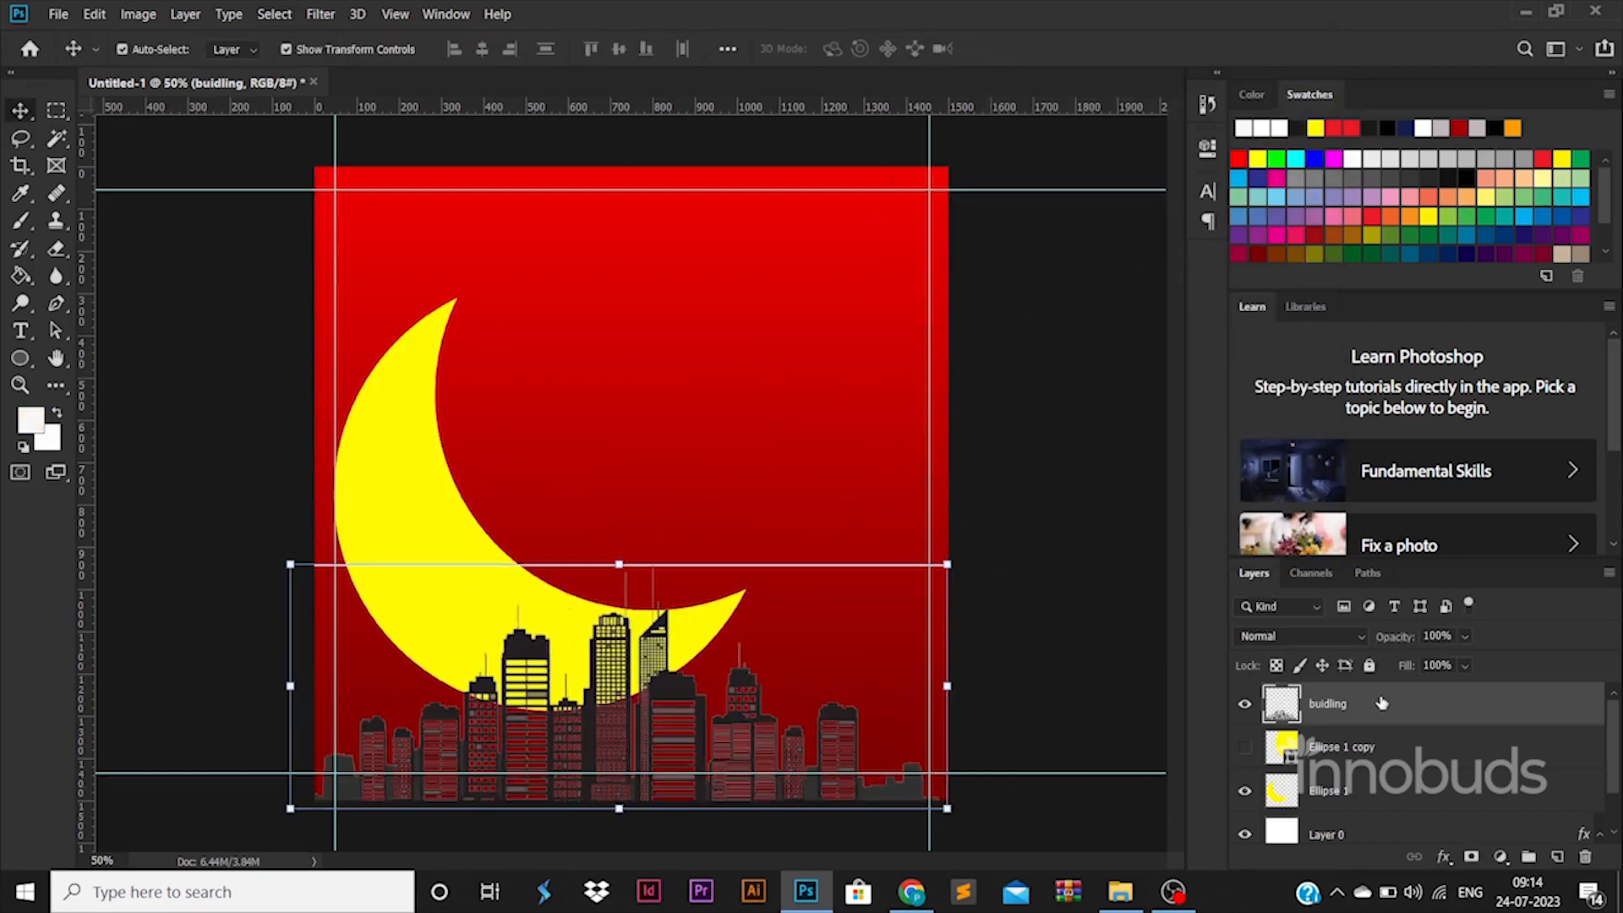
pyautogui.moveTo(1380, 703); pyautogui.dragTo(1477, 758)
# Step: Apply a white ffffff color overlay to the buidling layer
pyautogui.doubleClick(1477, 758)
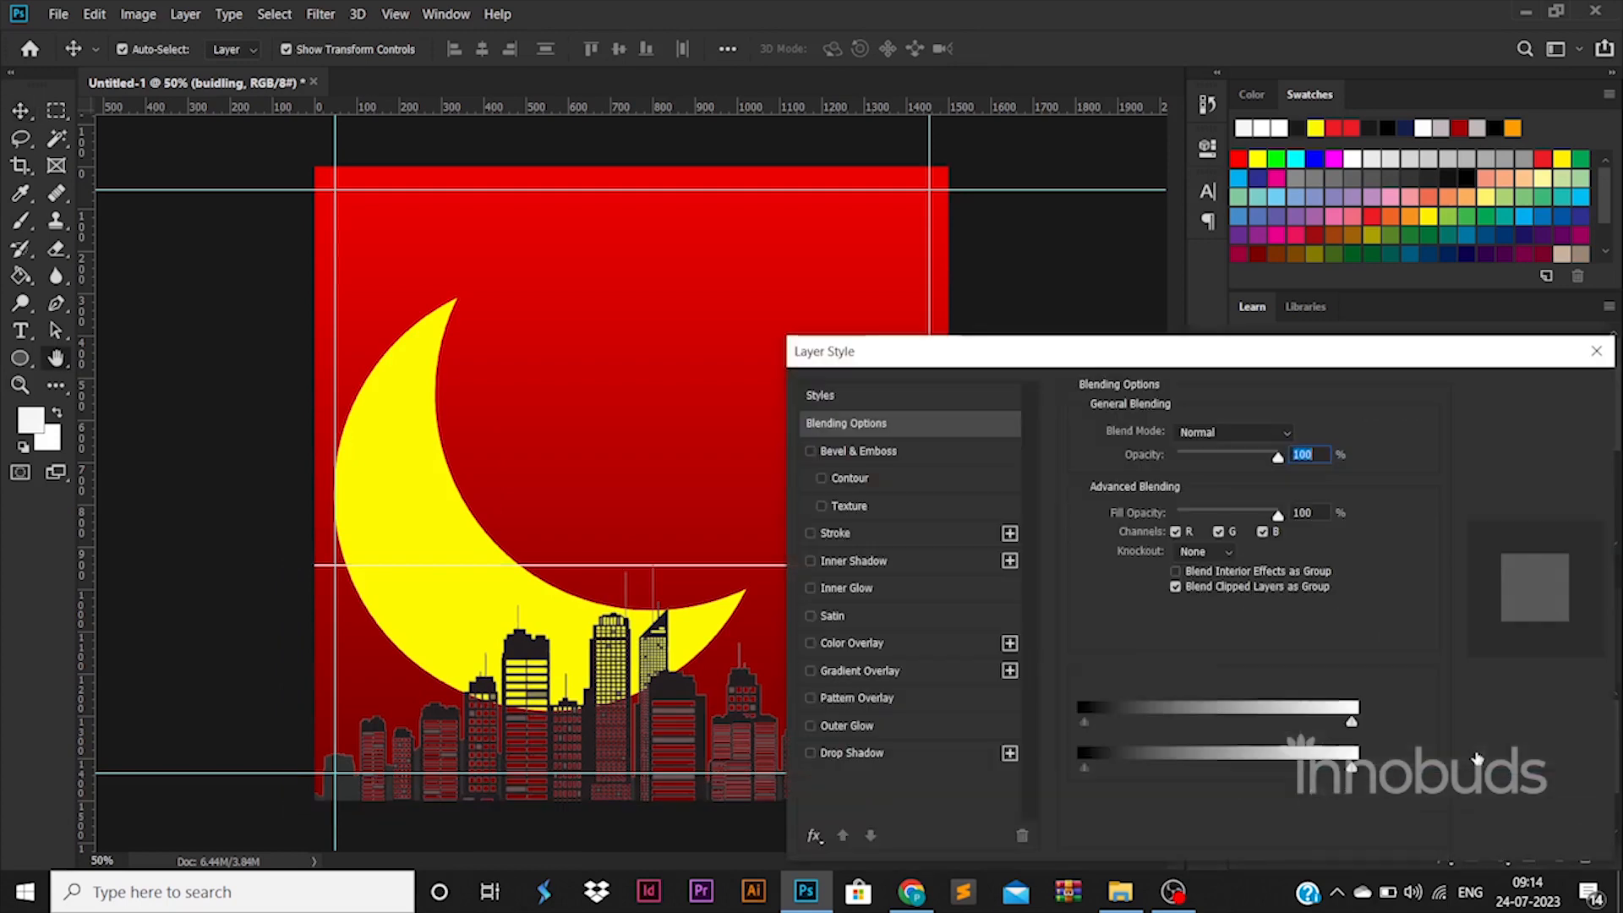
pyautogui.click(851, 643)
pyautogui.click(1297, 434)
pyautogui.click(1052, 426)
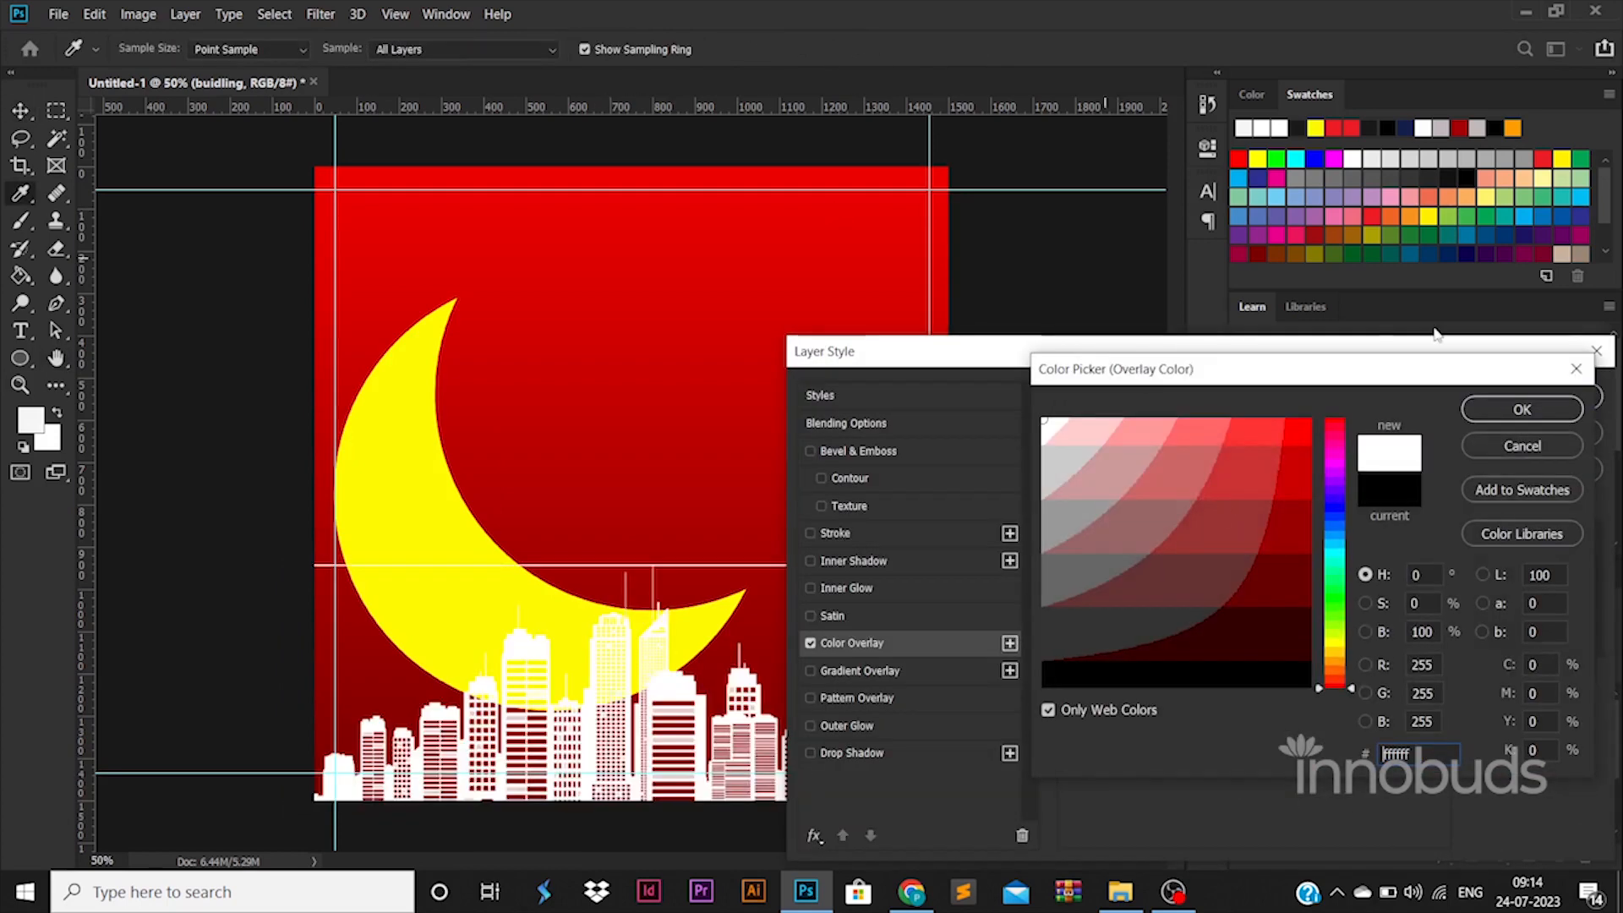
pyautogui.click(1556, 415)
pyautogui.click(1578, 403)
# Step: Remove the leftover horizontal line above the skyline with a rectangular selection and move the buidling layer beneath the crescent
pyautogui.click(58, 112)
pyautogui.moveTo(308, 523); pyautogui.dragTo(1068, 576)
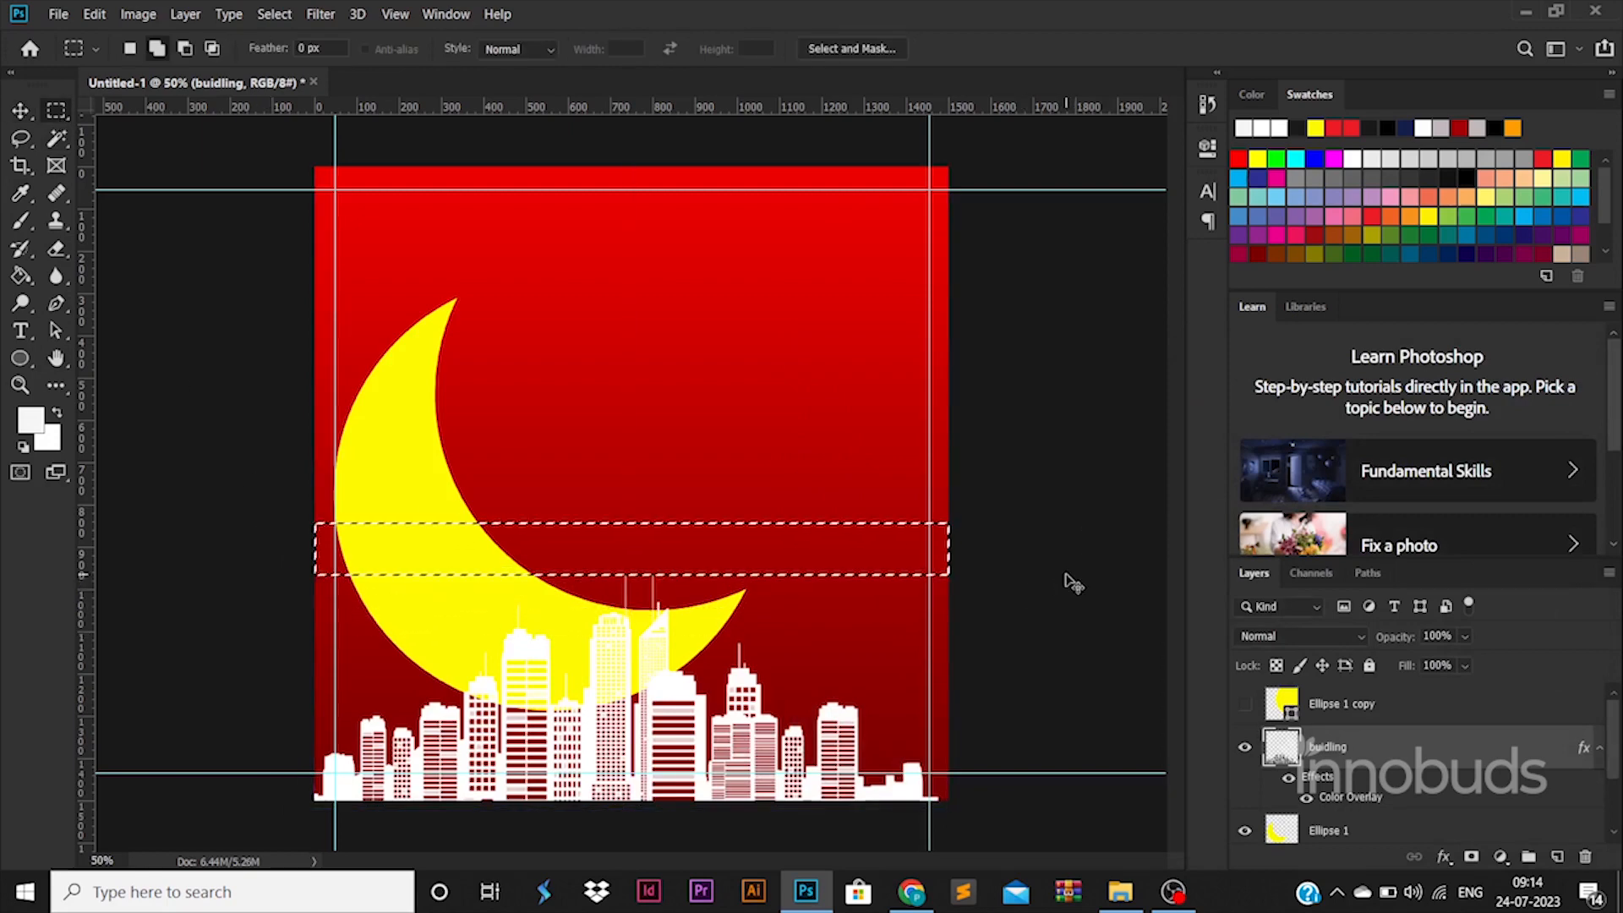
pyautogui.moveTo(1374, 761); pyautogui.dragTo(1304, 774)
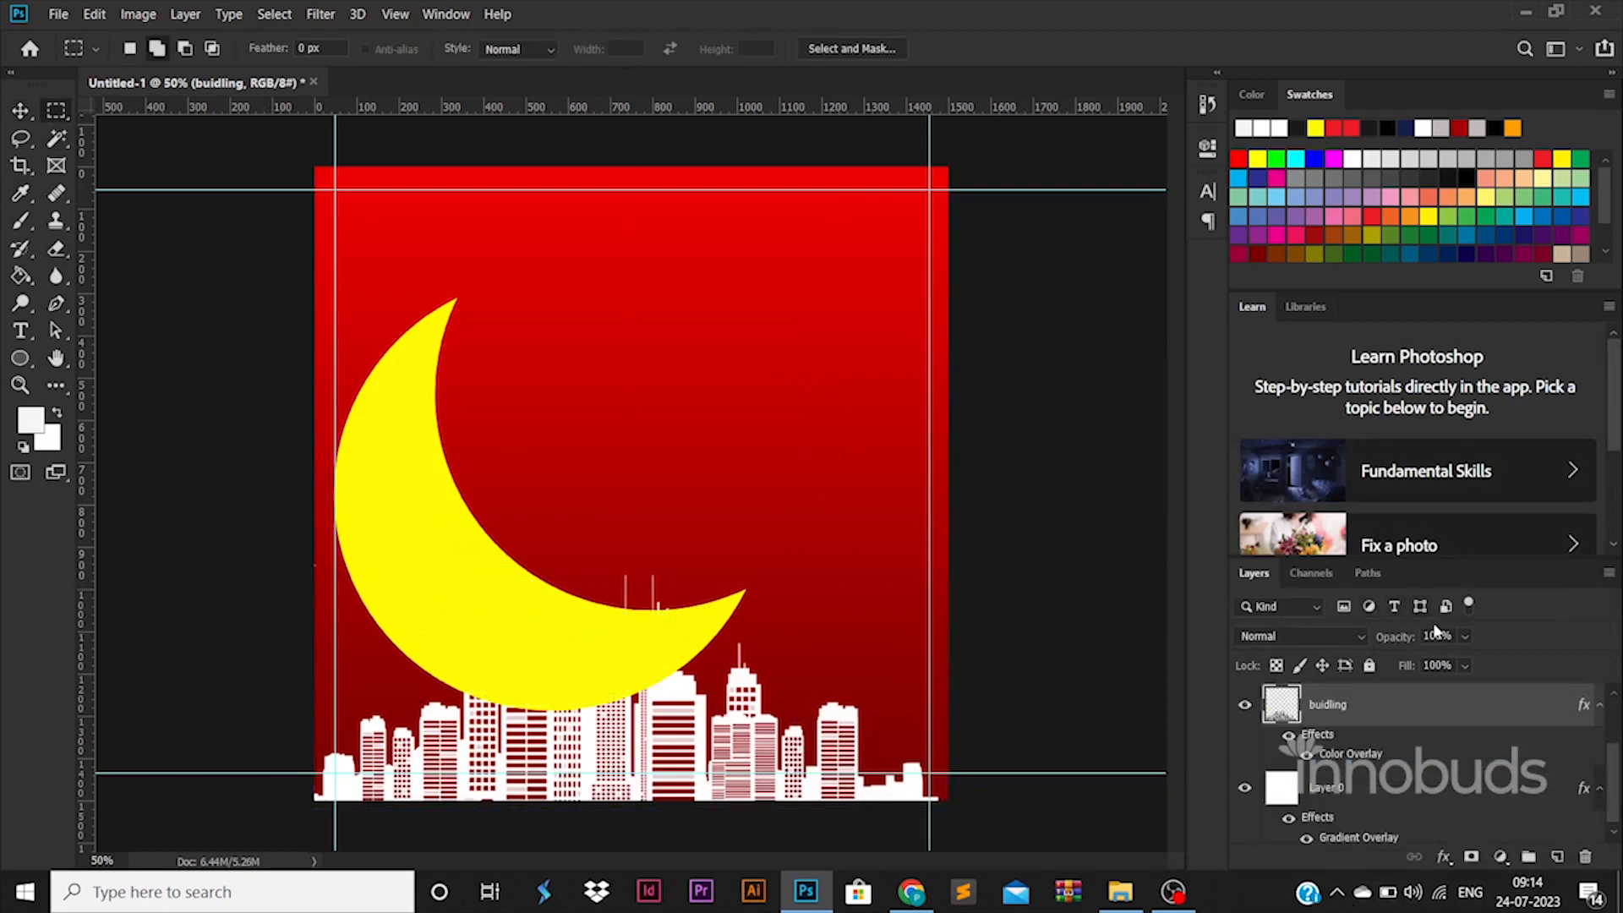
# Step: Set the buidling layer's opacity to 20% and move the yellow crescent slightly upward
pyautogui.write('10')
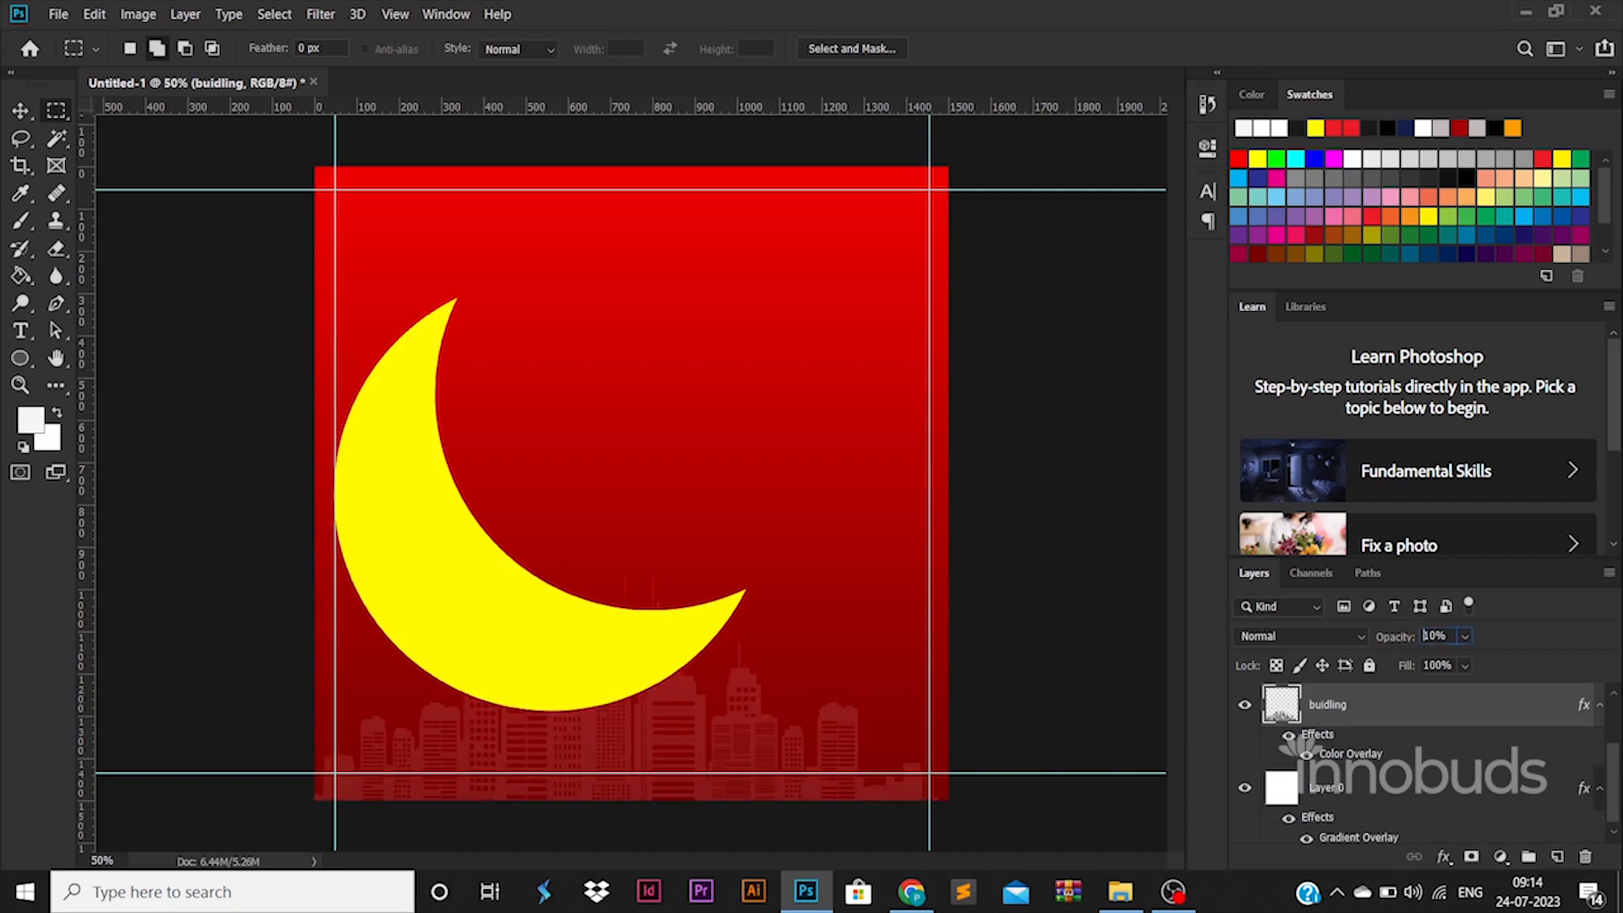
pyautogui.write('20')
pyautogui.write('v')
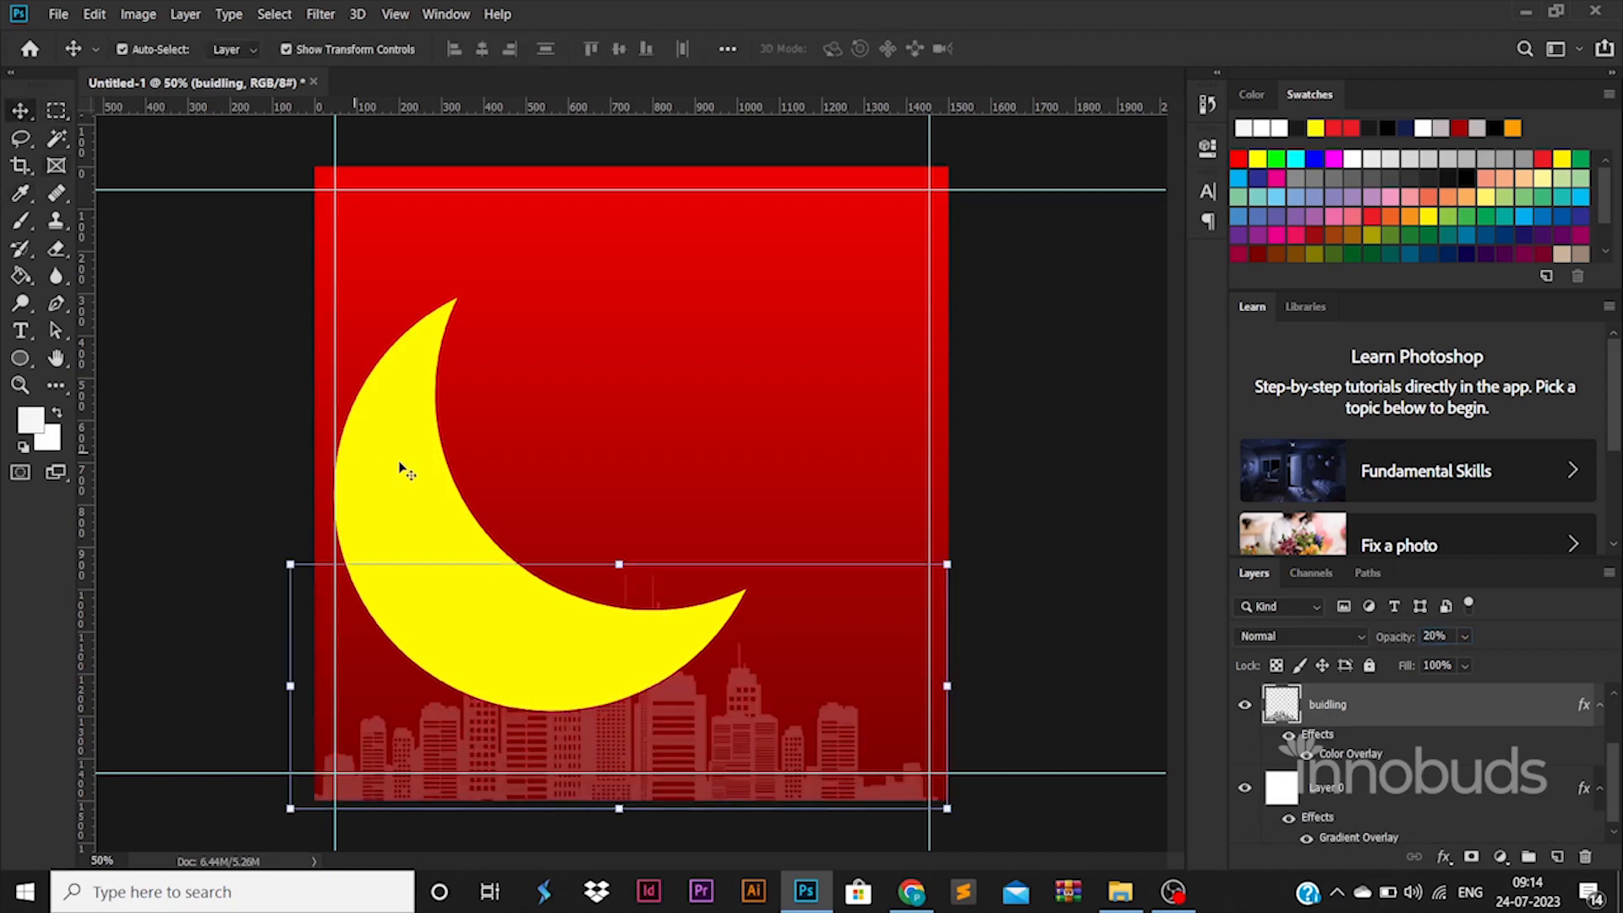
pyautogui.moveTo(405, 470); pyautogui.dragTo(410, 412)
pyautogui.click(999, 530)
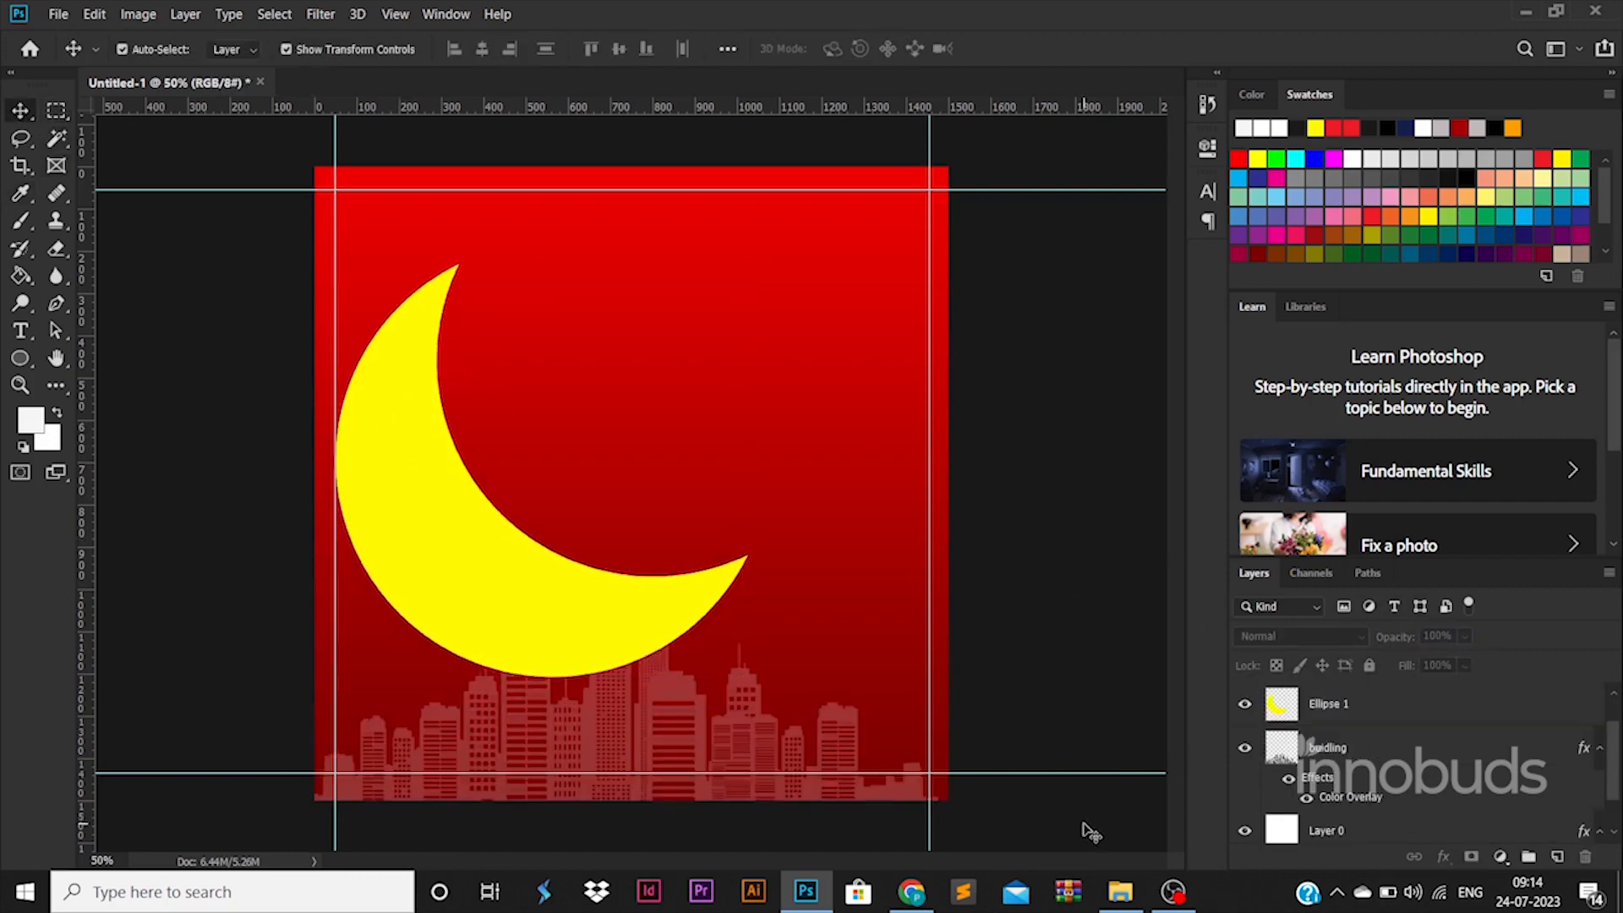
# Step: Place pexels-fox-1595388.jpg from File Explorer into the poster, scaled to 37.71% and positioned over the crescent
pyautogui.click(1120, 893)
pyautogui.hotkey('alt', 'Tab')
pyautogui.moveTo(476, 173); pyautogui.dragTo(641, 470)
pyautogui.moveTo(931, 292); pyautogui.dragTo(791, 376)
pyautogui.moveTo(744, 429); pyautogui.dragTo(732, 309)
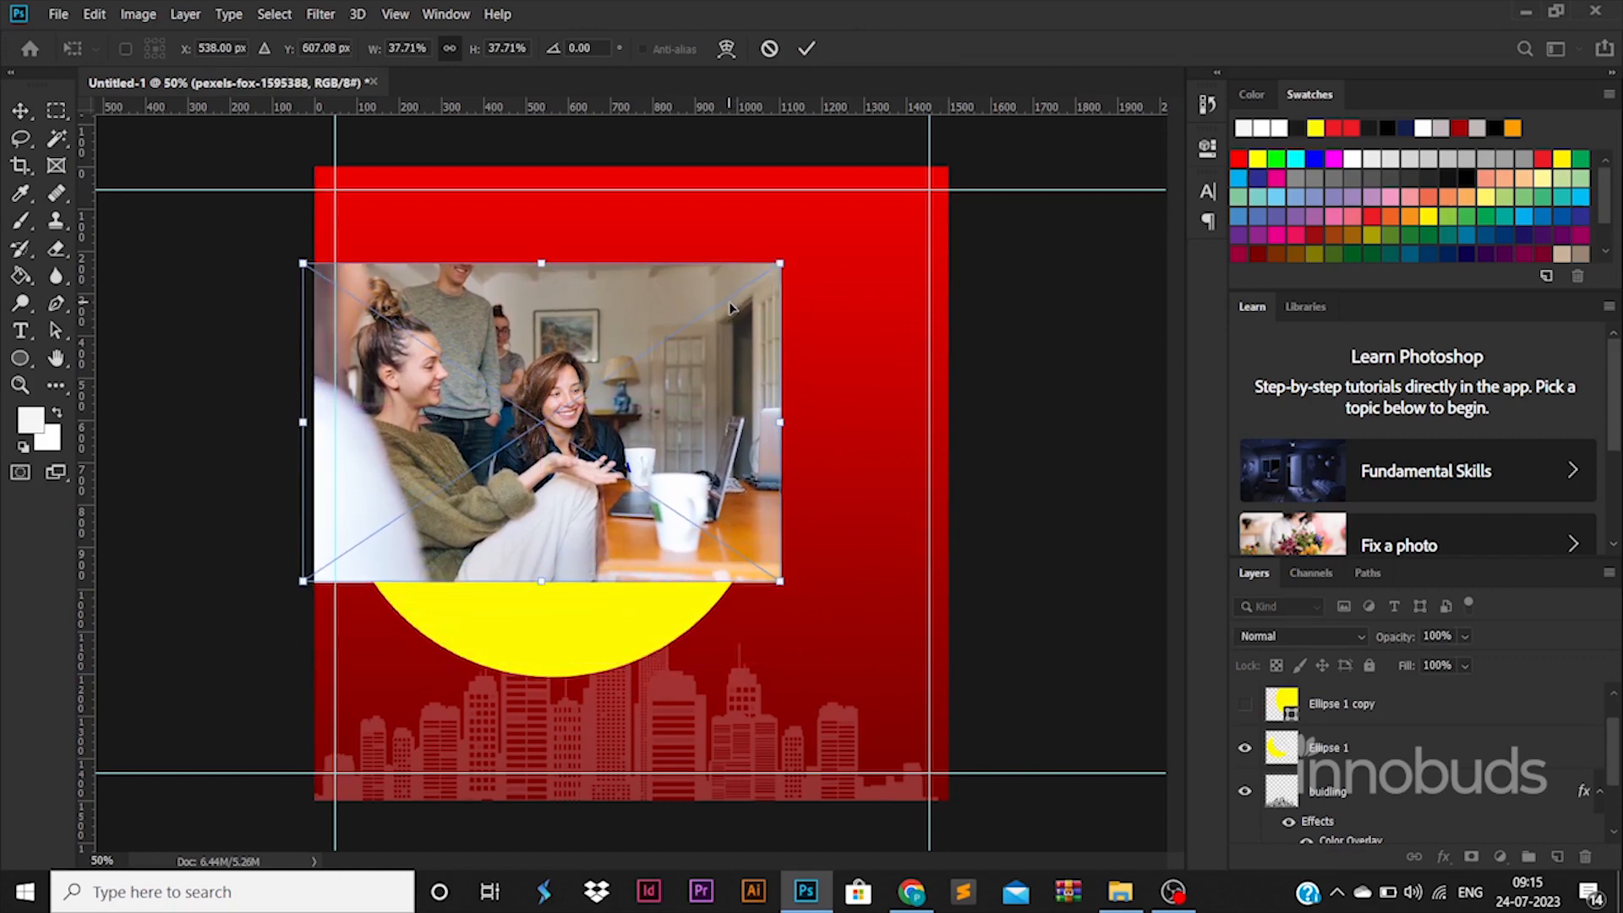
pyautogui.press('Return')
# Step: Turn off layer auto-selection, scale the photo down to 27.78% and position it over the crescent's lower part
pyautogui.click(122, 49)
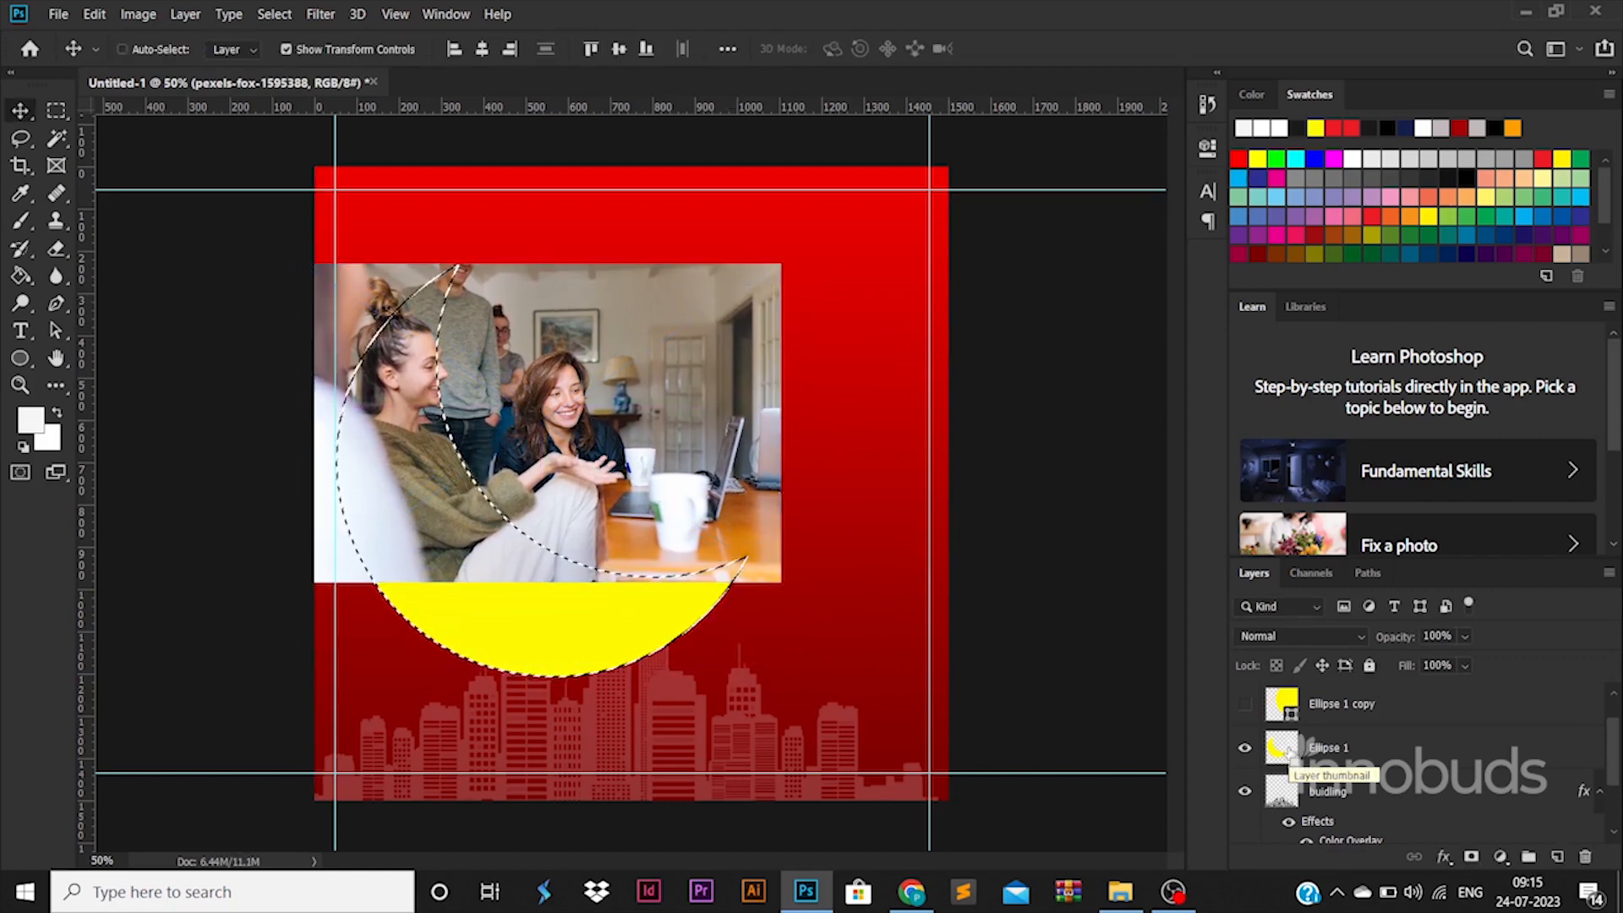
pyautogui.moveTo(656, 471); pyautogui.dragTo(679, 567)
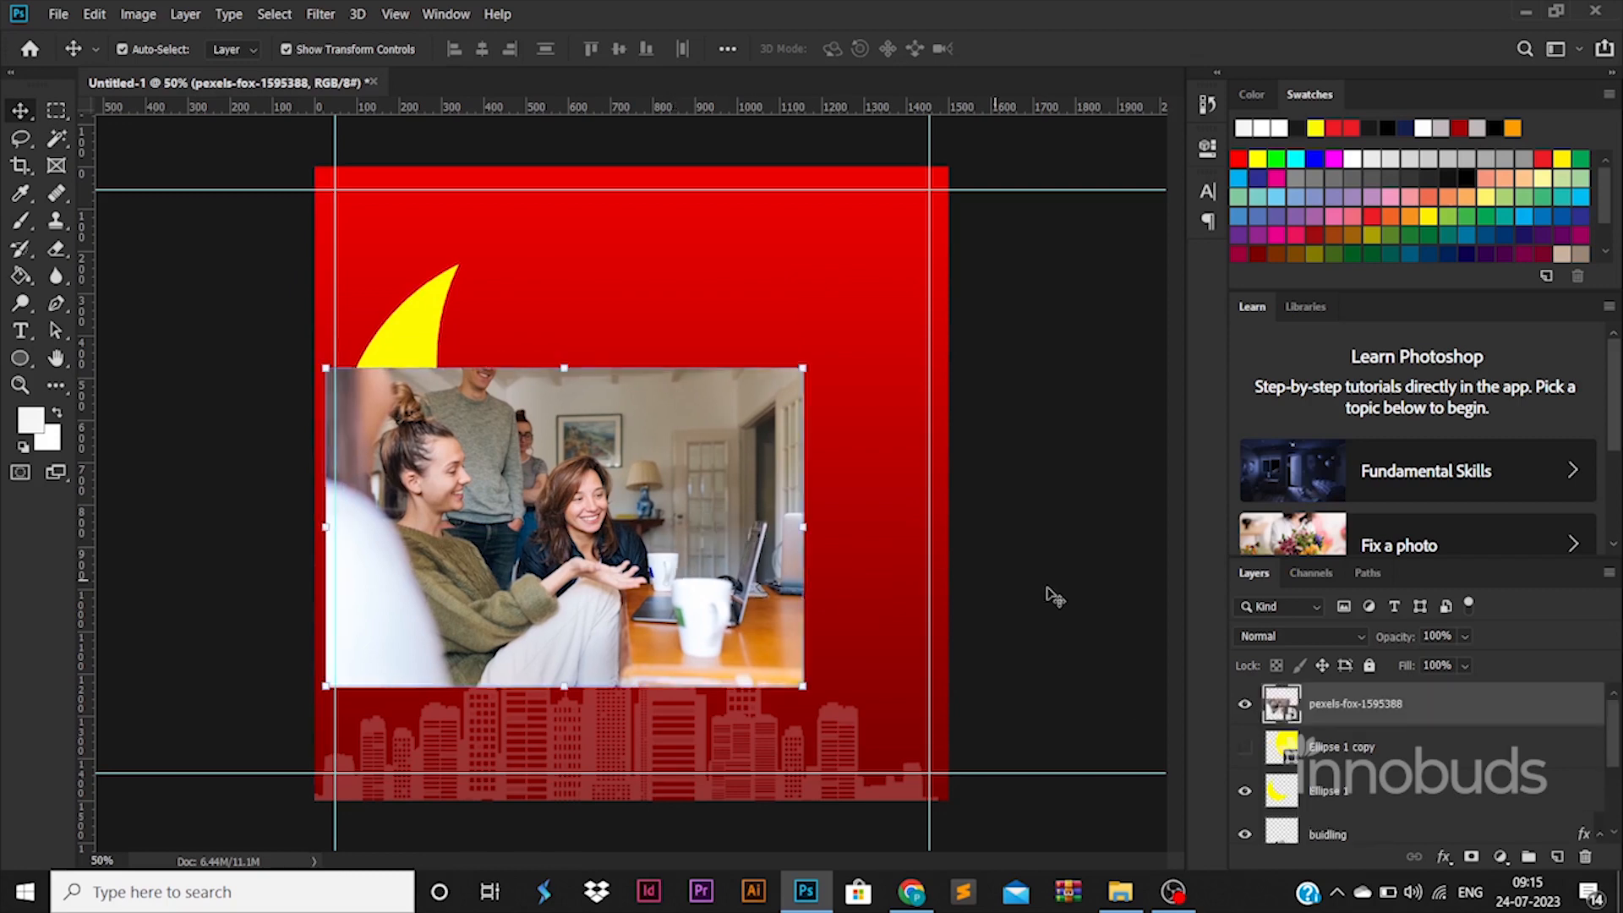
pyautogui.keyDown('ctrl'); pyautogui.click(1282, 794); pyautogui.keyUp('ctrl')
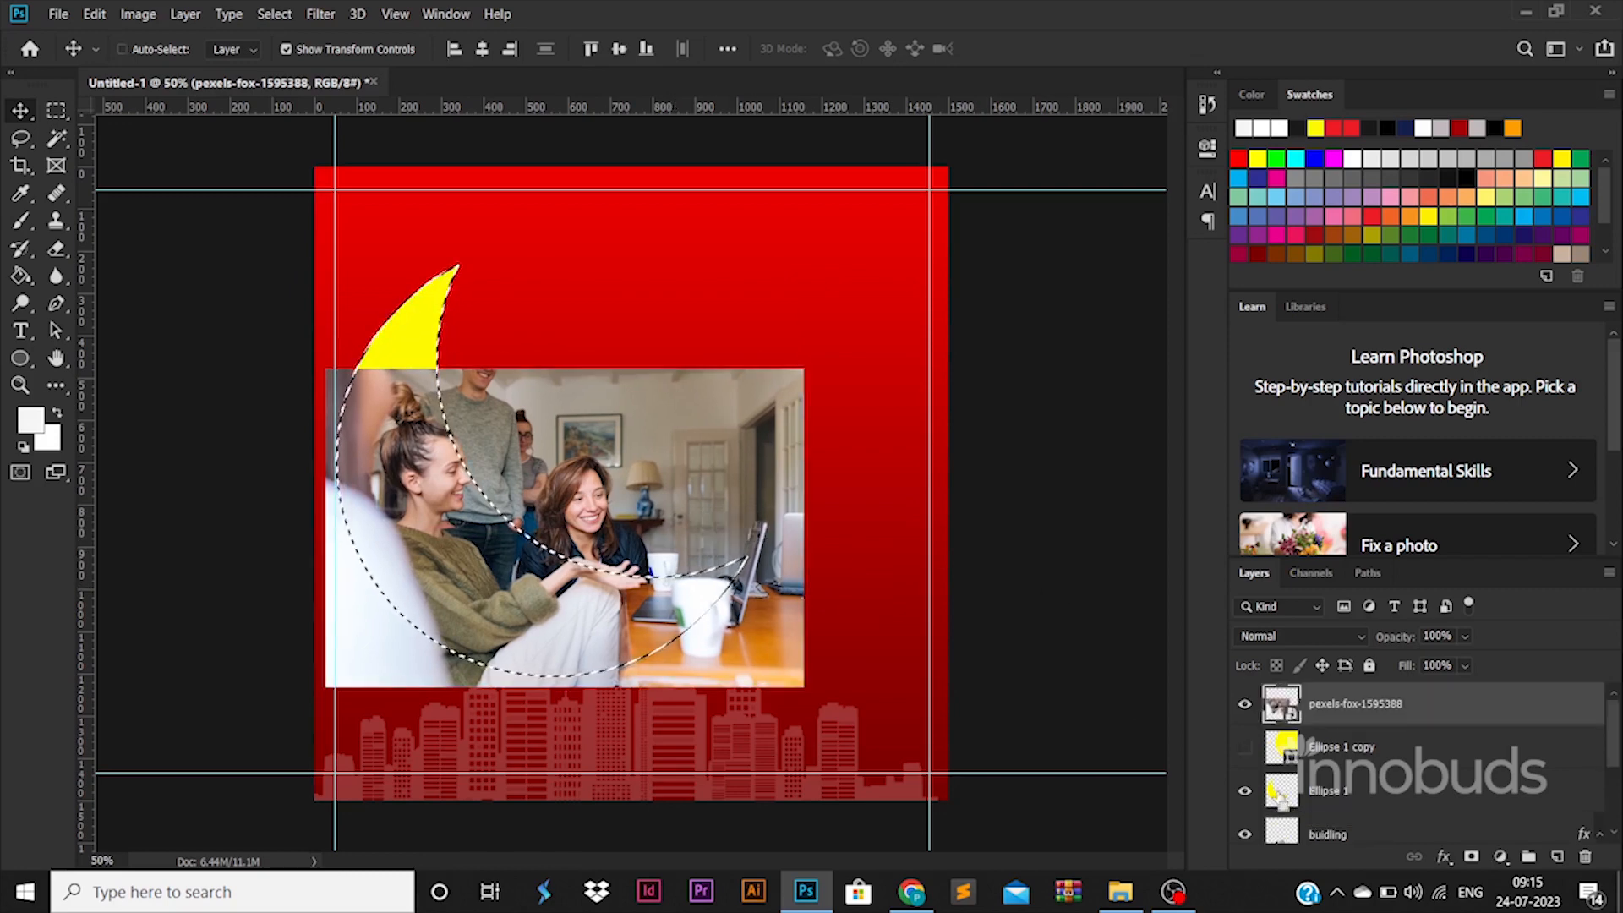
pyautogui.hotkey('ctrl', 'd')
pyautogui.moveTo(804, 367); pyautogui.dragTo(665, 460)
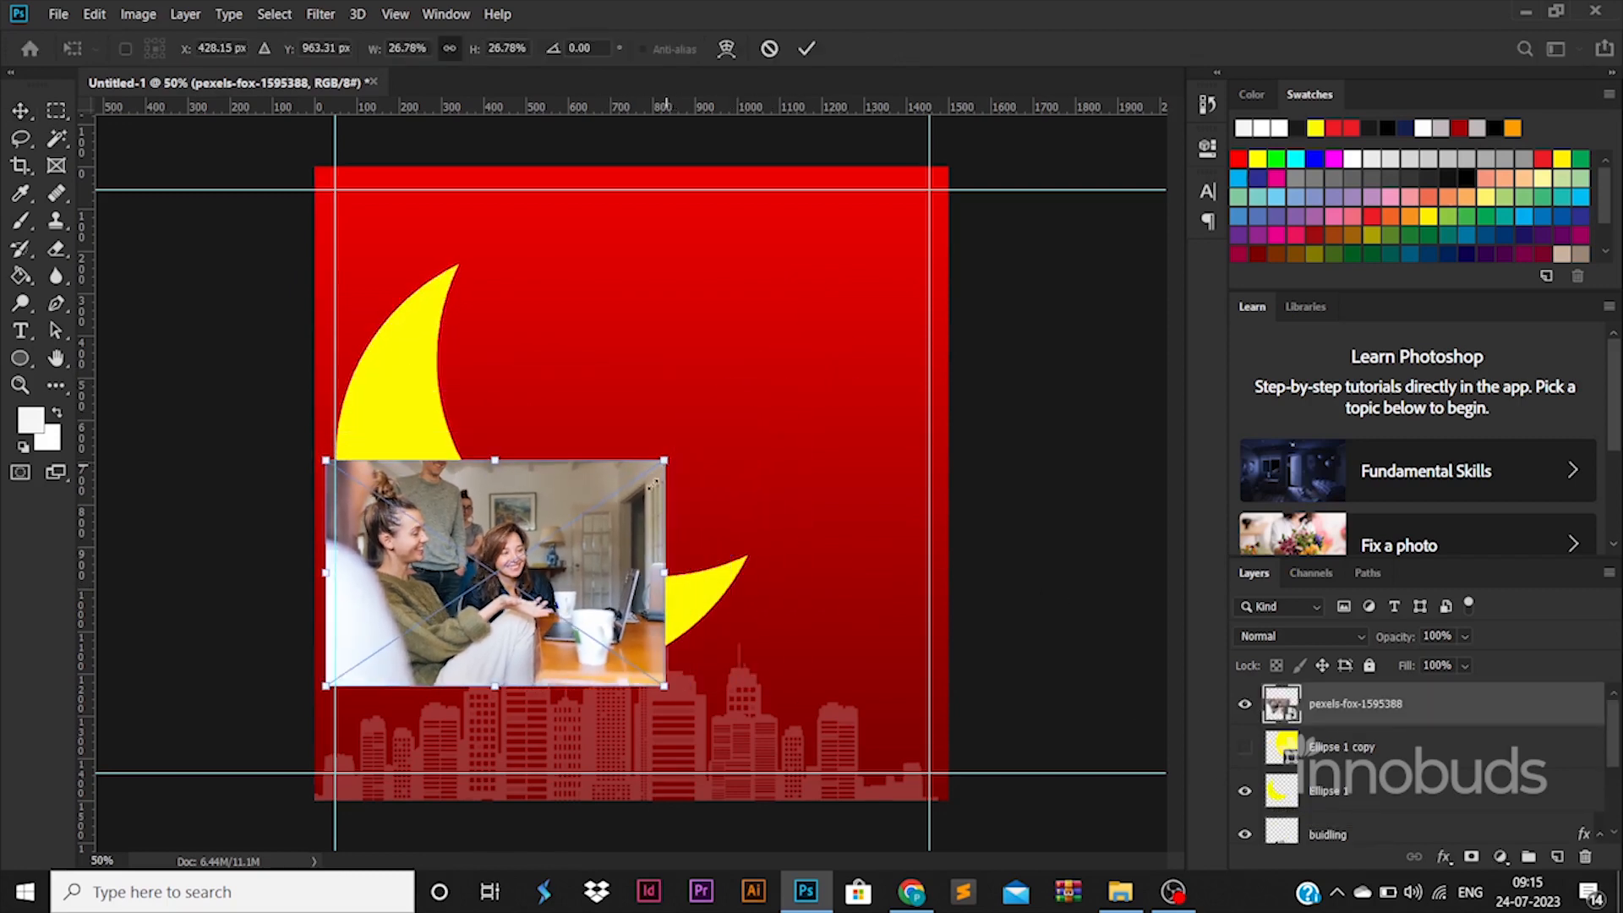
pyautogui.moveTo(618, 521); pyautogui.dragTo(710, 533)
pyautogui.moveTo(418, 582); pyautogui.dragTo(406, 583)
pyautogui.moveTo(527, 571); pyautogui.dragTo(518, 575)
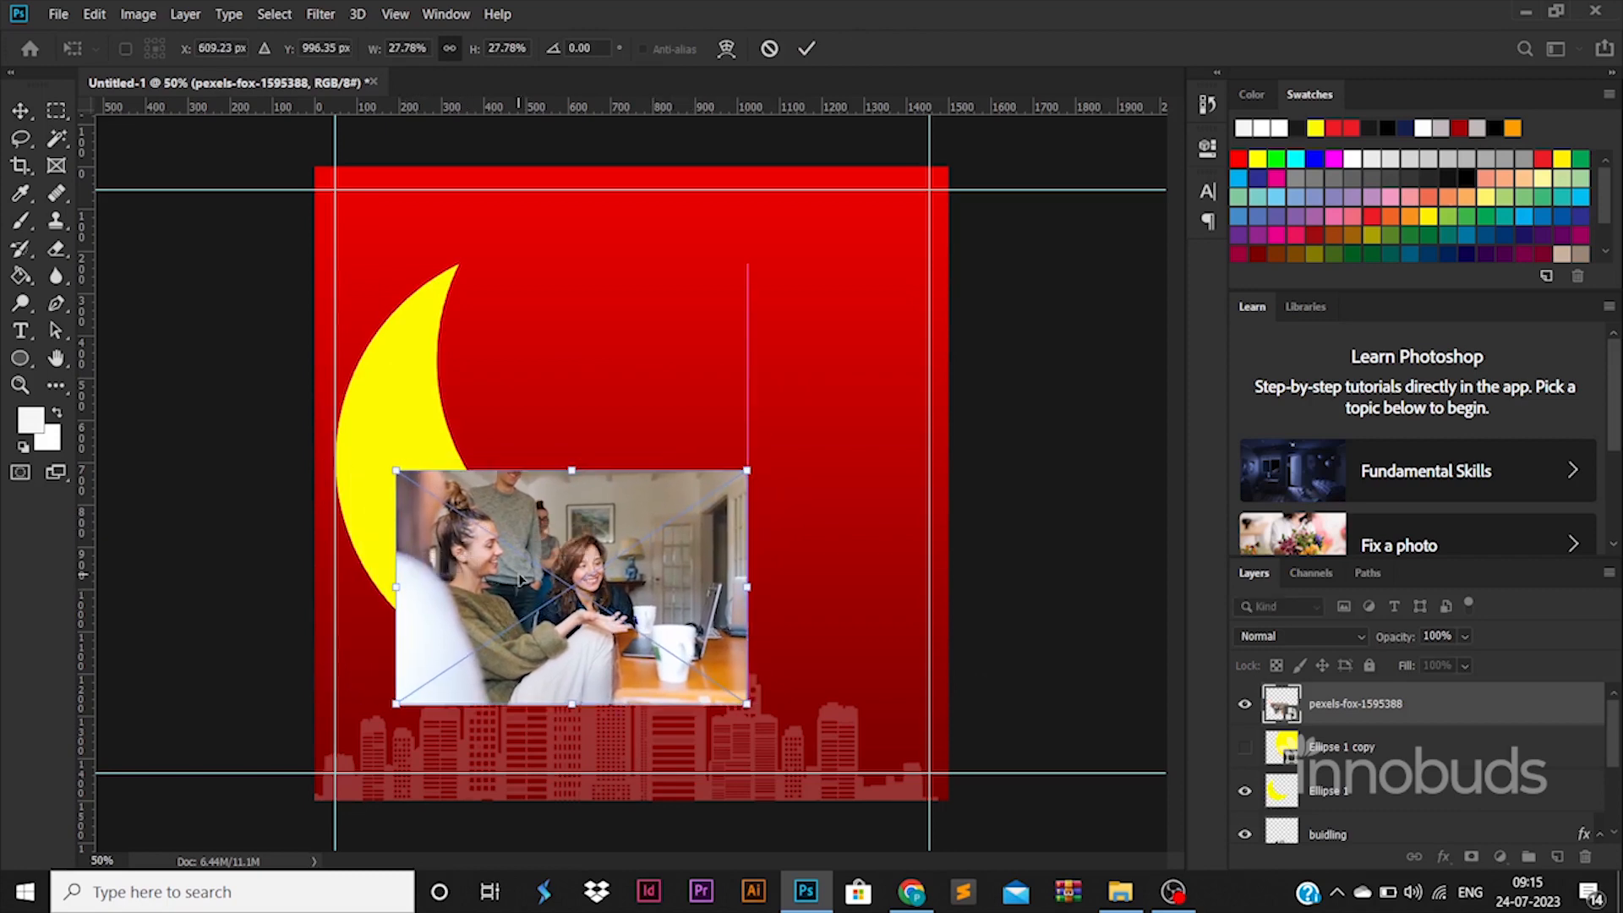
pyautogui.press('Return')
# Step: Load the Ellipse 1 crescent as a selection, rasterize the photo layer, delete everything outside the crescent and deselect
pyautogui.keyDown('ctrl'); pyautogui.click(1281, 747); pyautogui.keyUp('ctrl')
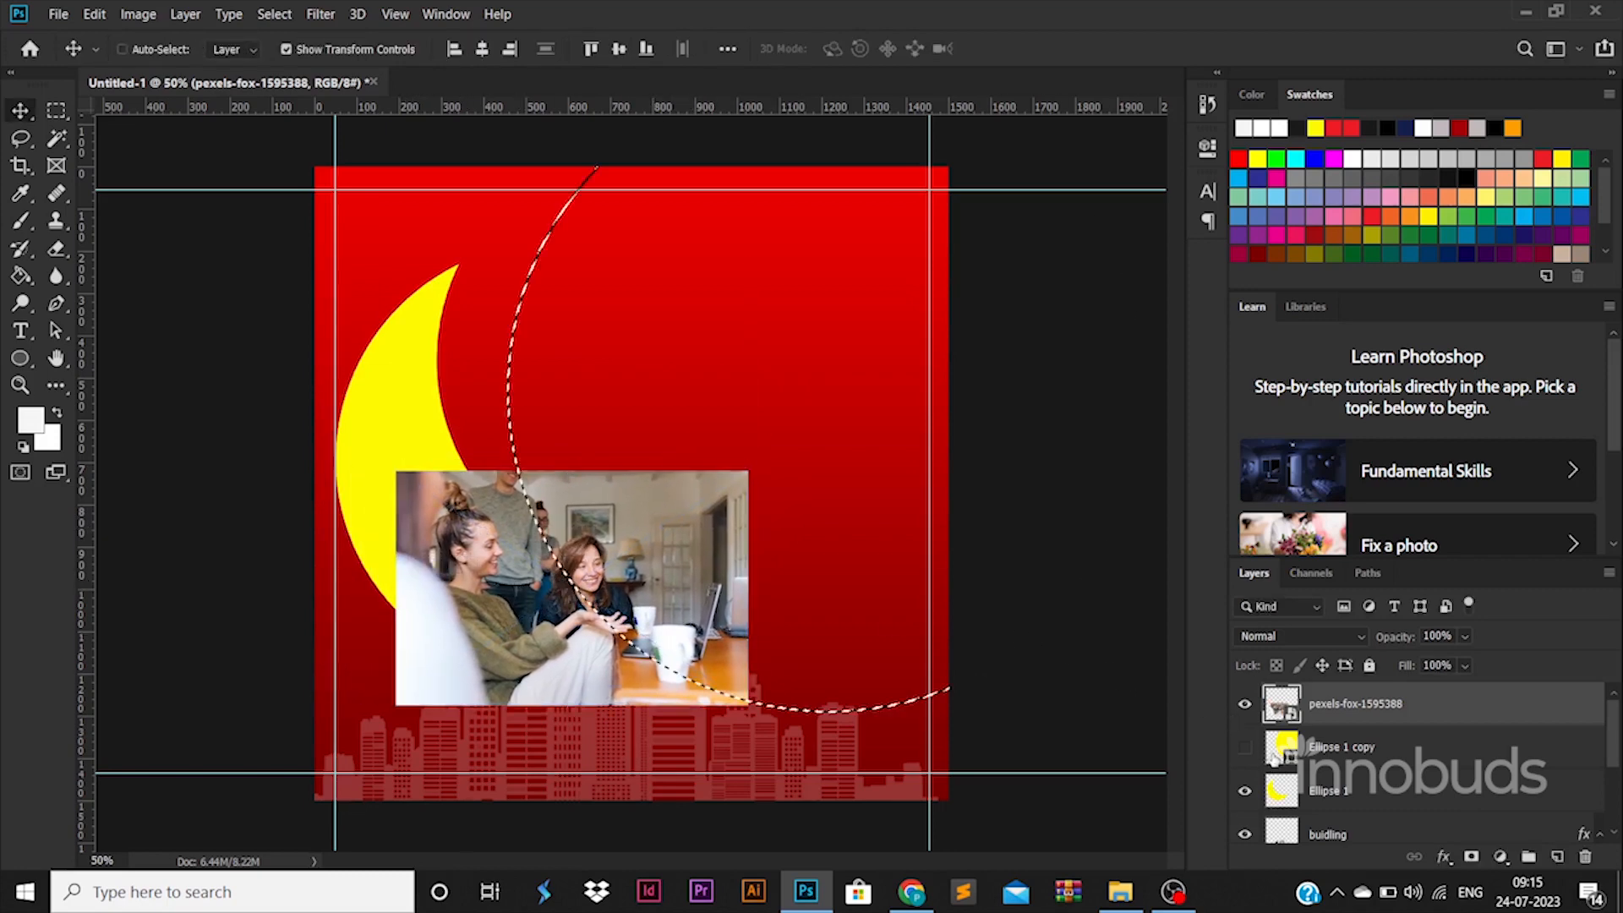
pyautogui.hotkey('ctrl', 'd')
pyautogui.keyDown('ctrl'); pyautogui.click(1283, 795); pyautogui.keyUp('ctrl')
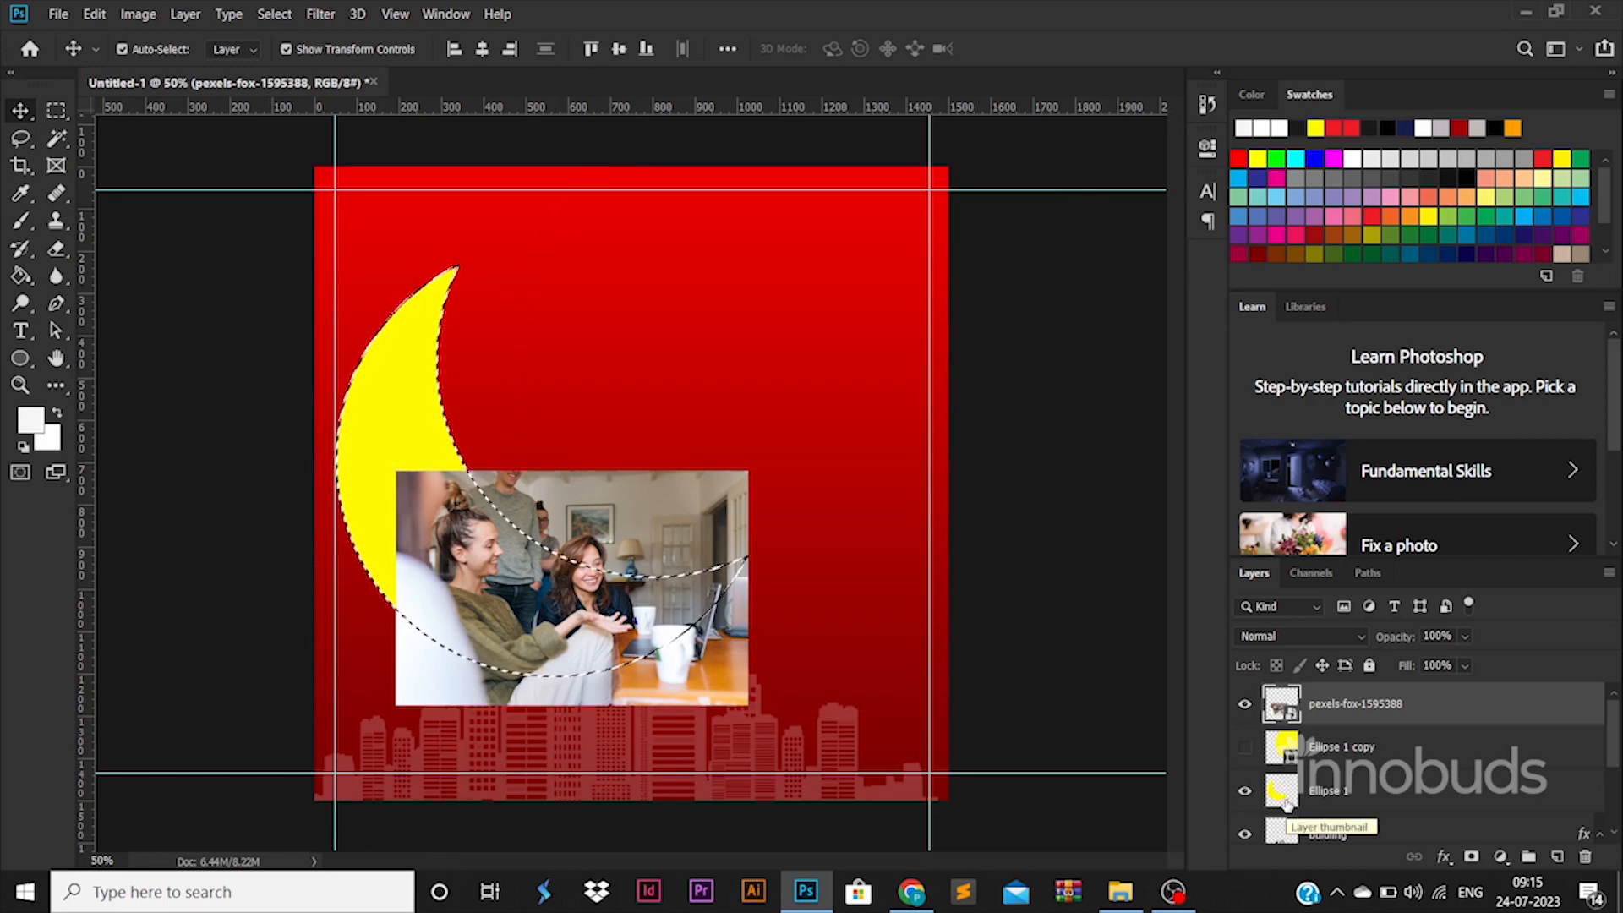
pyautogui.rightClick(1354, 705)
pyautogui.click(1137, 355)
pyautogui.hotkey('ctrl', 'shift', 'i')
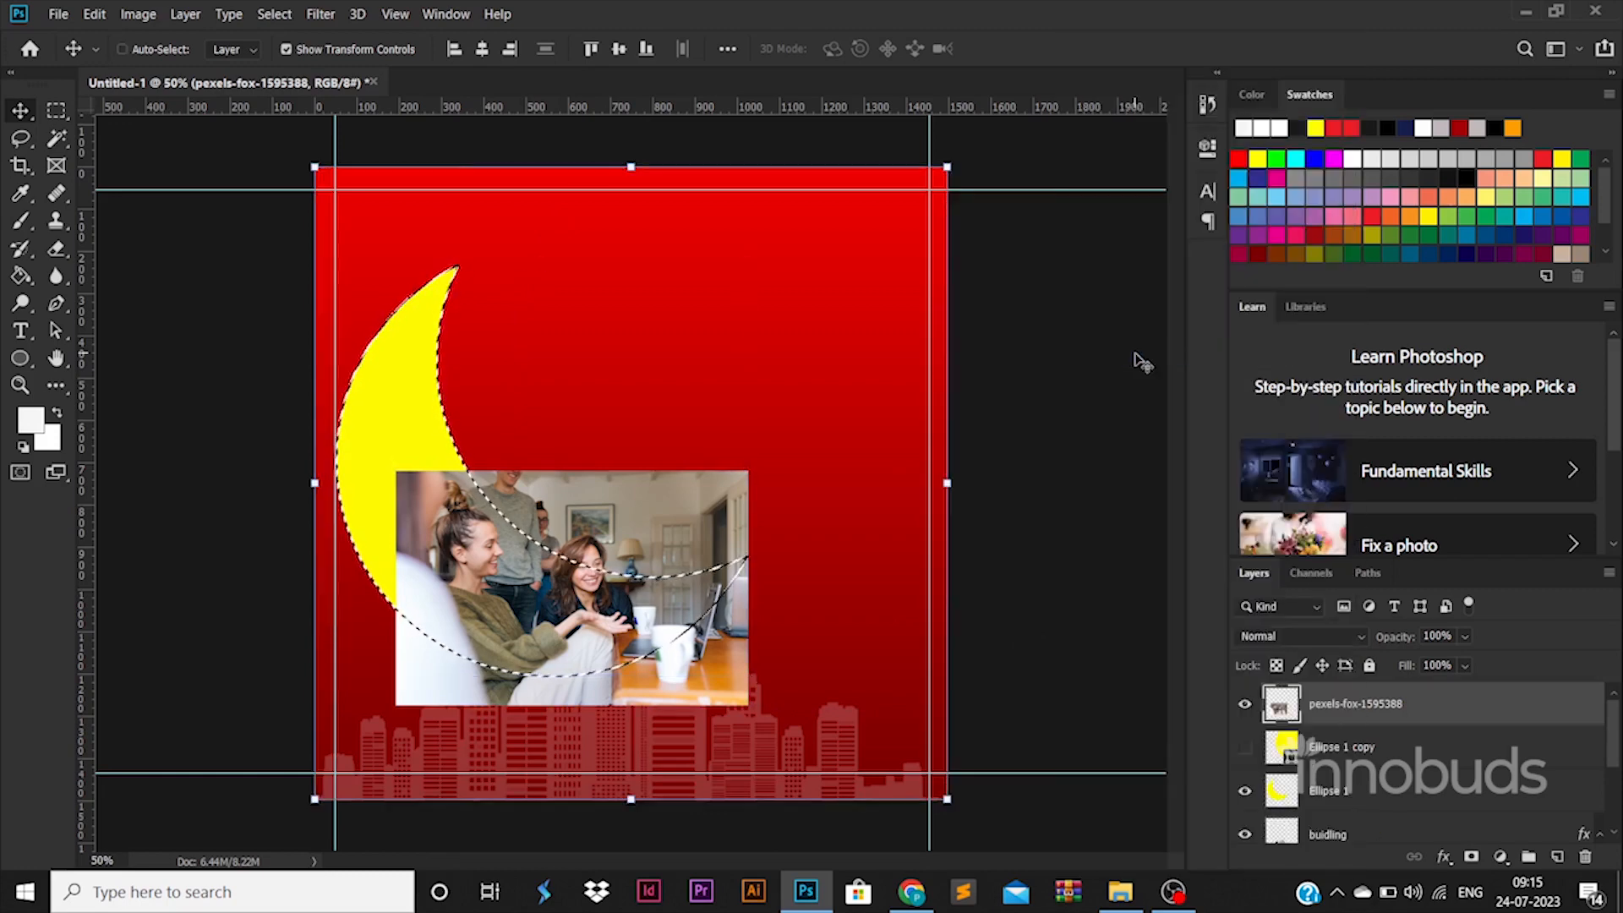
pyautogui.press('Delete')
pyautogui.hotkey('ctrl', 'd')
pyautogui.click(1038, 502)
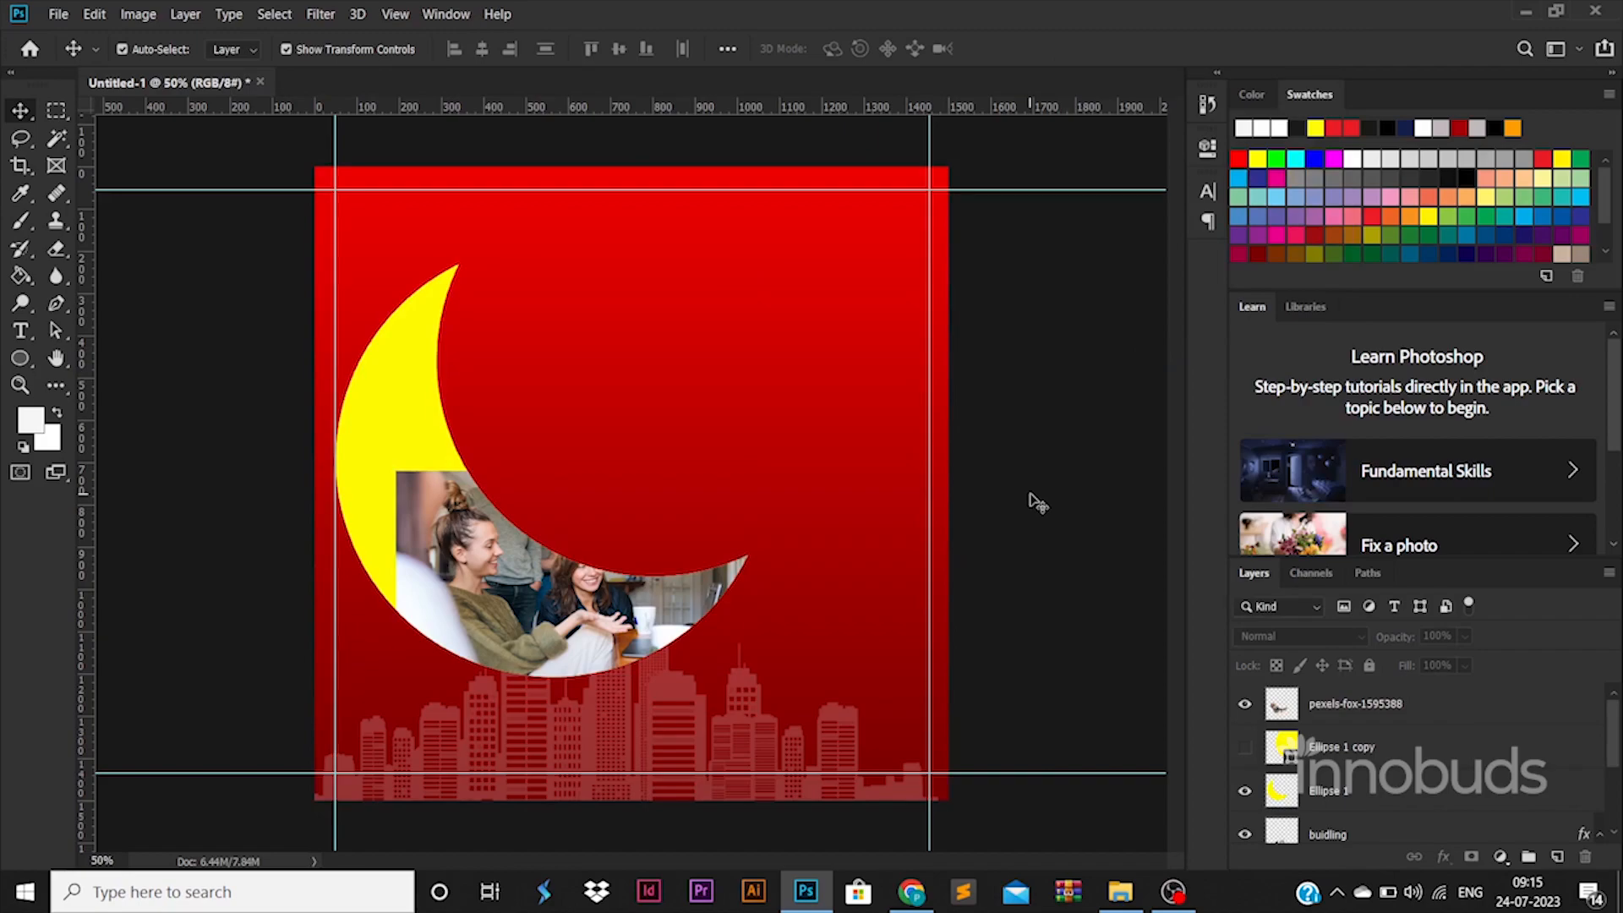
# Step: Place a second copy of pexels-fox-1595388.jpg from folder 51 directly above Ellipse 1 at 50% and shift it over the crescent's upper part
pyautogui.click(1120, 901)
pyautogui.click(521, 71)
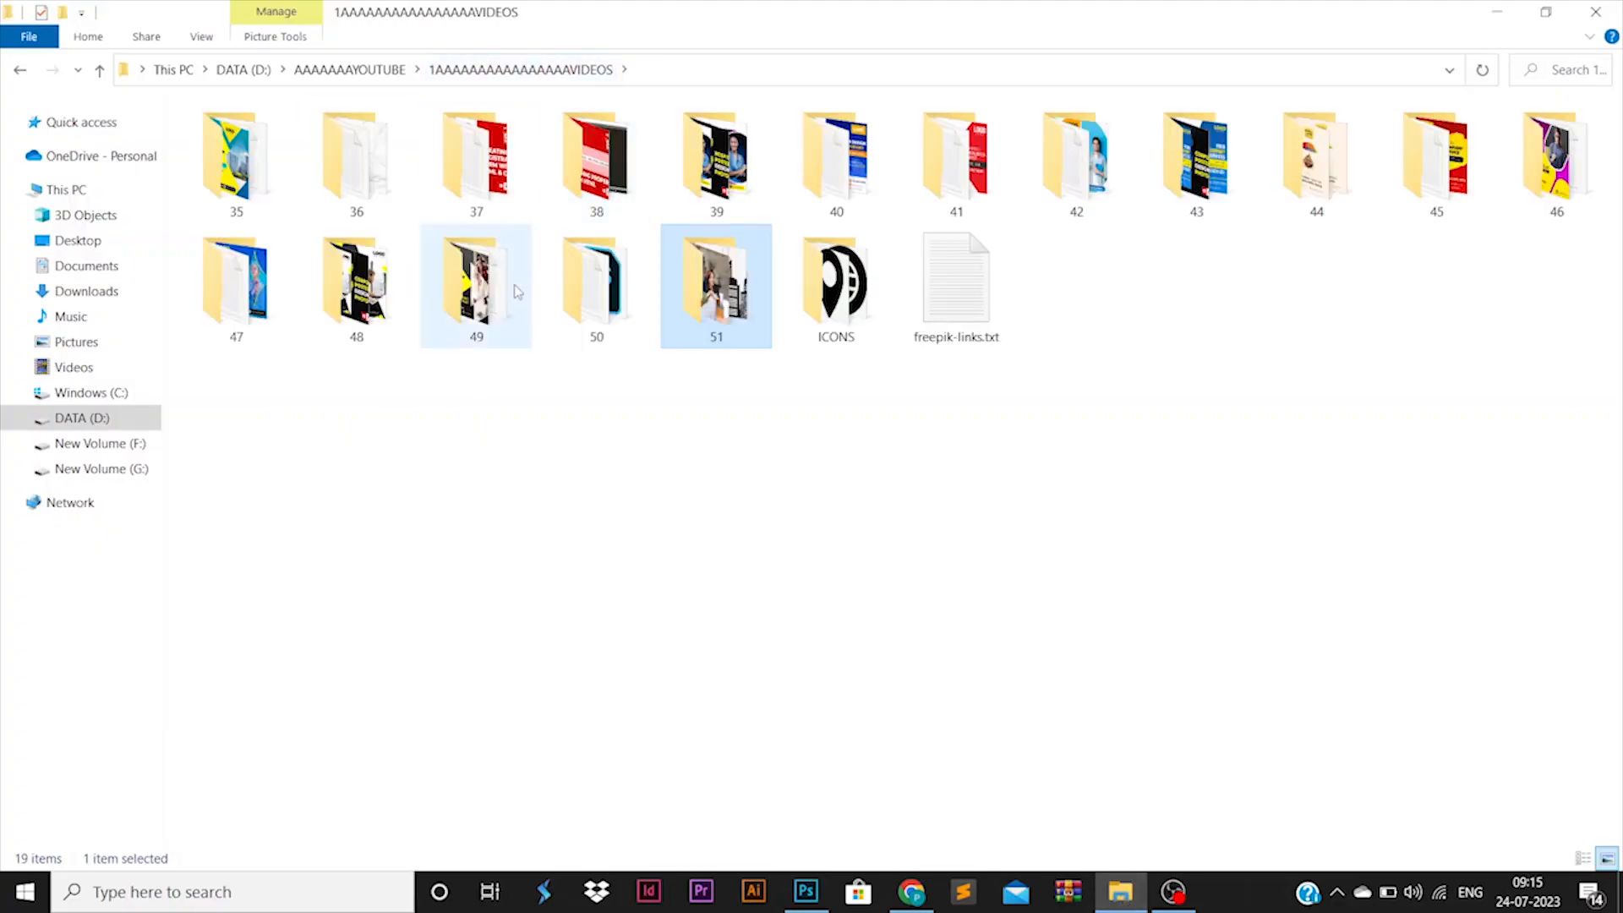
pyautogui.doubleClick(717, 284)
pyautogui.hotkey('alt', 'Tab')
pyautogui.click(414, 395)
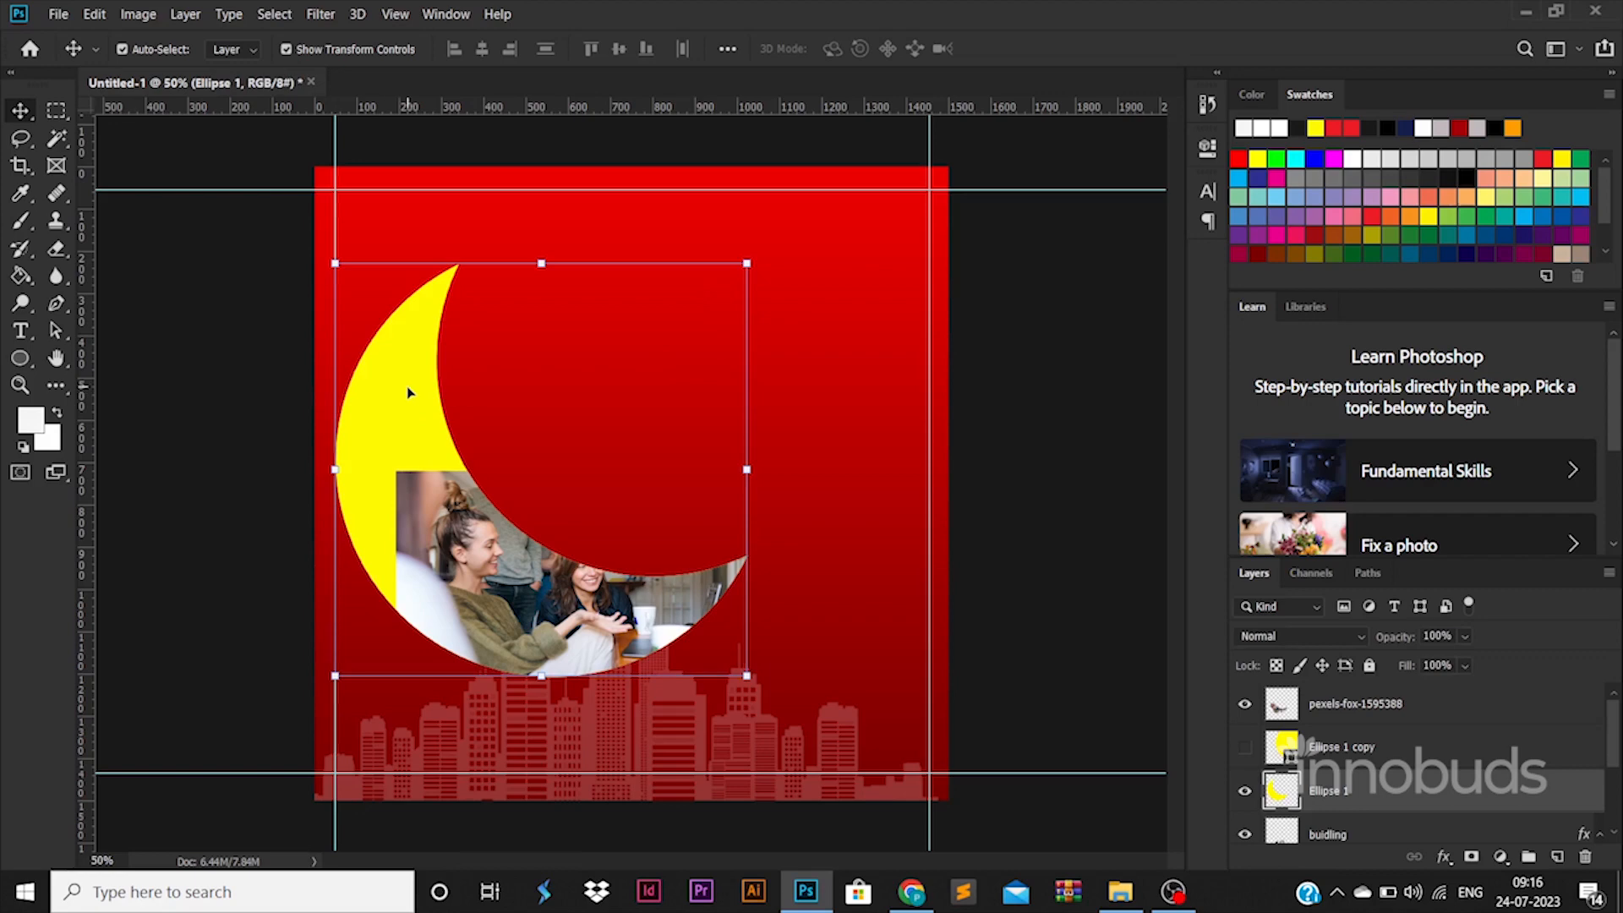
pyautogui.hotkey('alt', 'Tab')
pyautogui.click(473, 165)
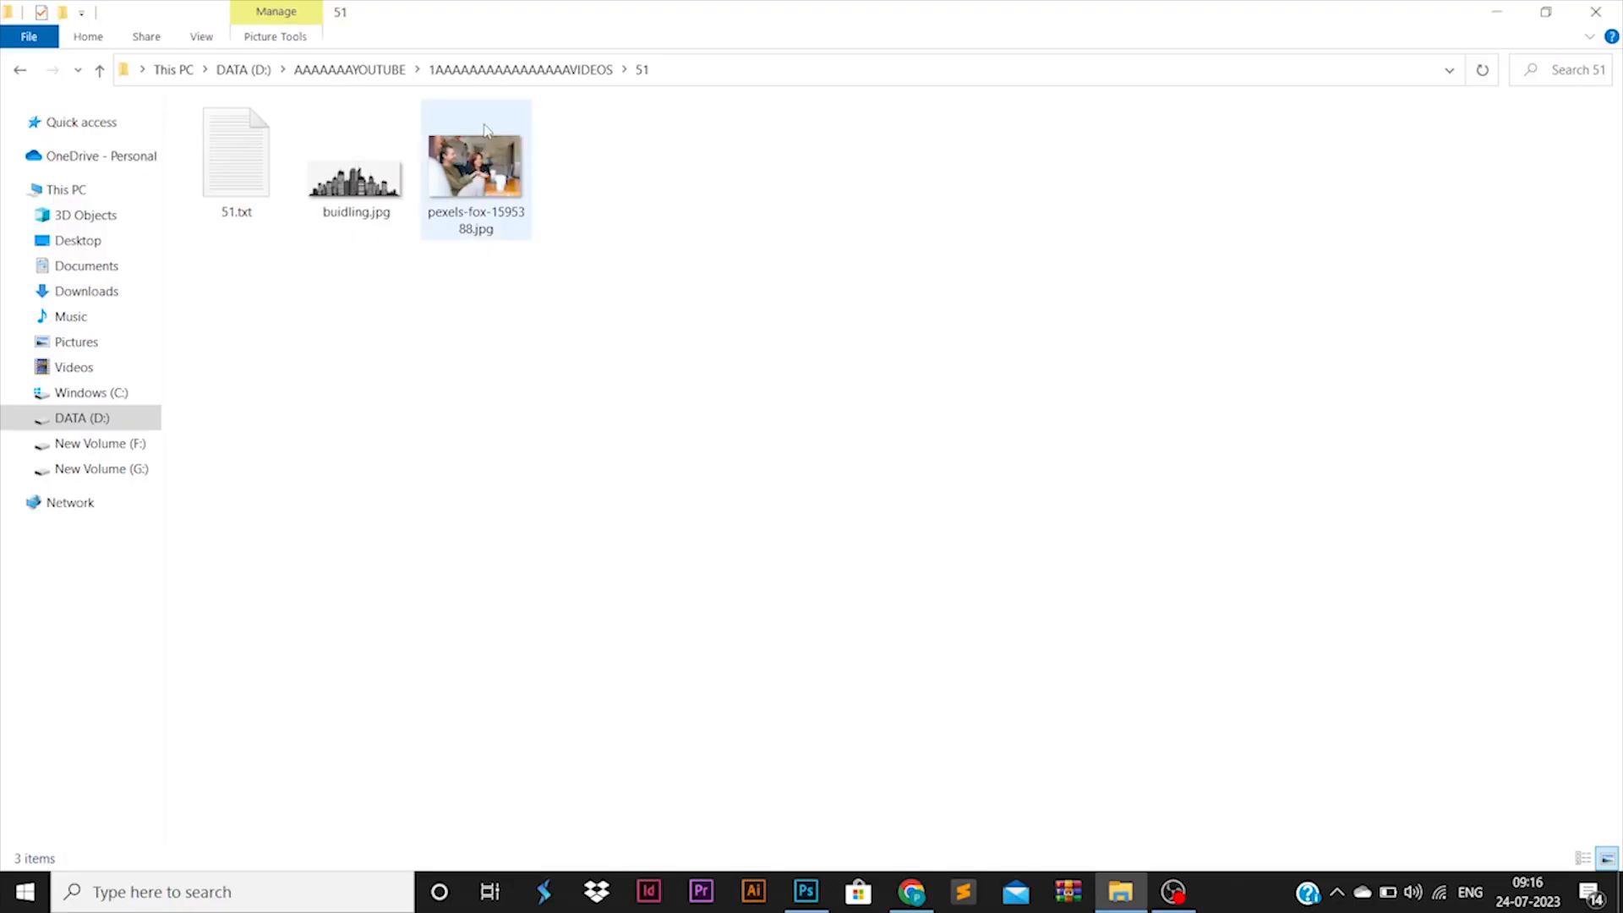
pyautogui.moveTo(482, 157); pyautogui.dragTo(651, 279)
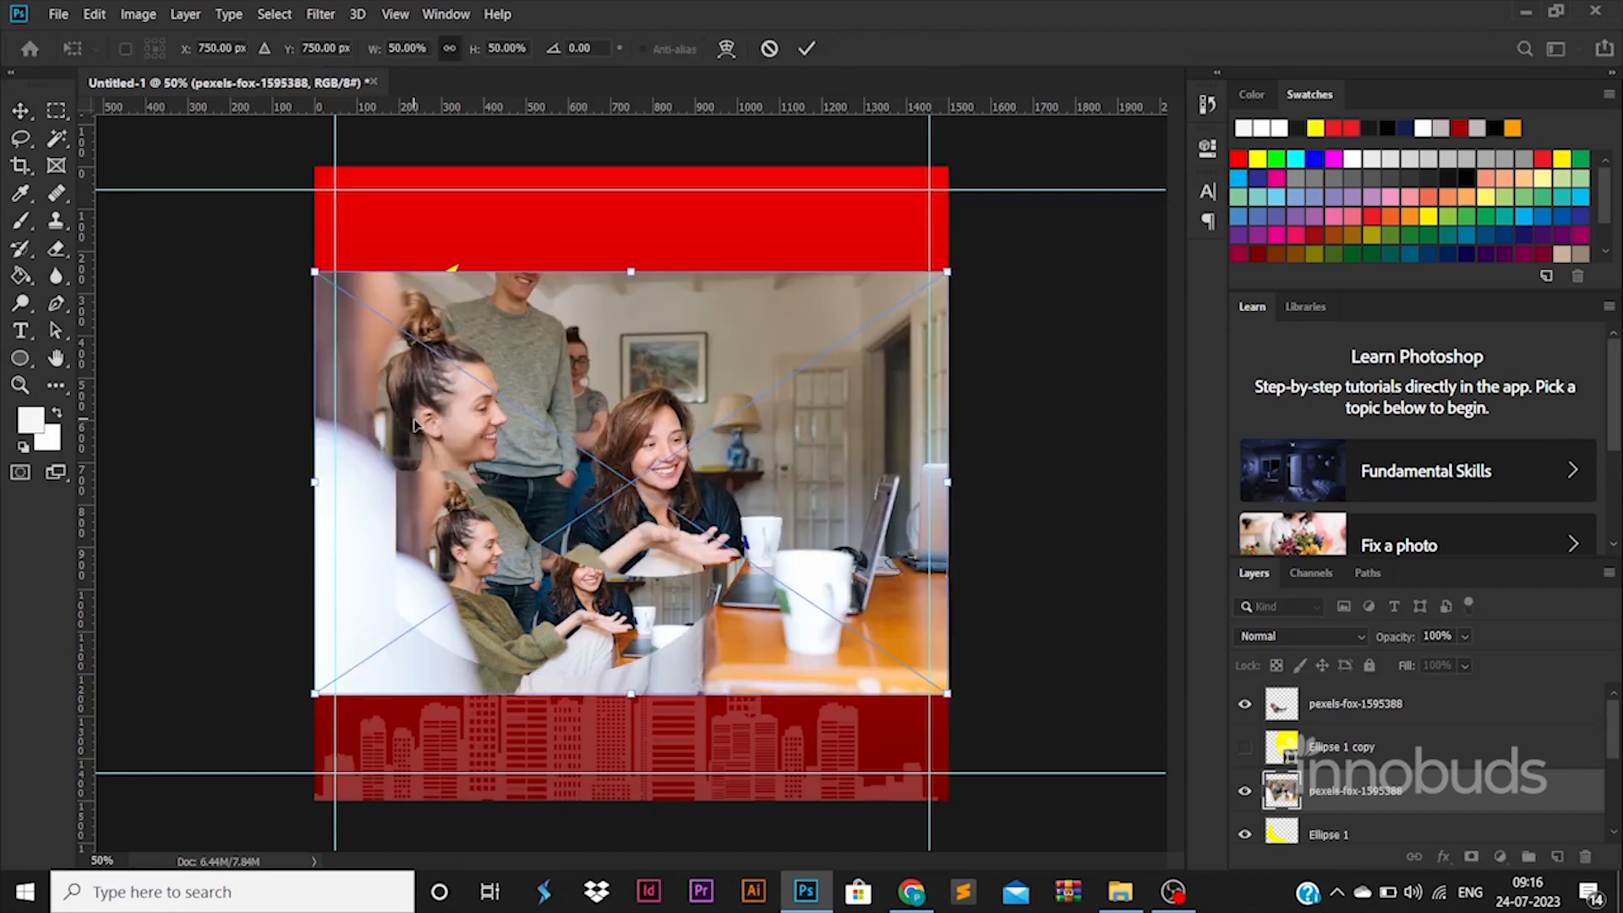
pyautogui.moveTo(511, 422); pyautogui.dragTo(257, 368)
pyautogui.press('Return')
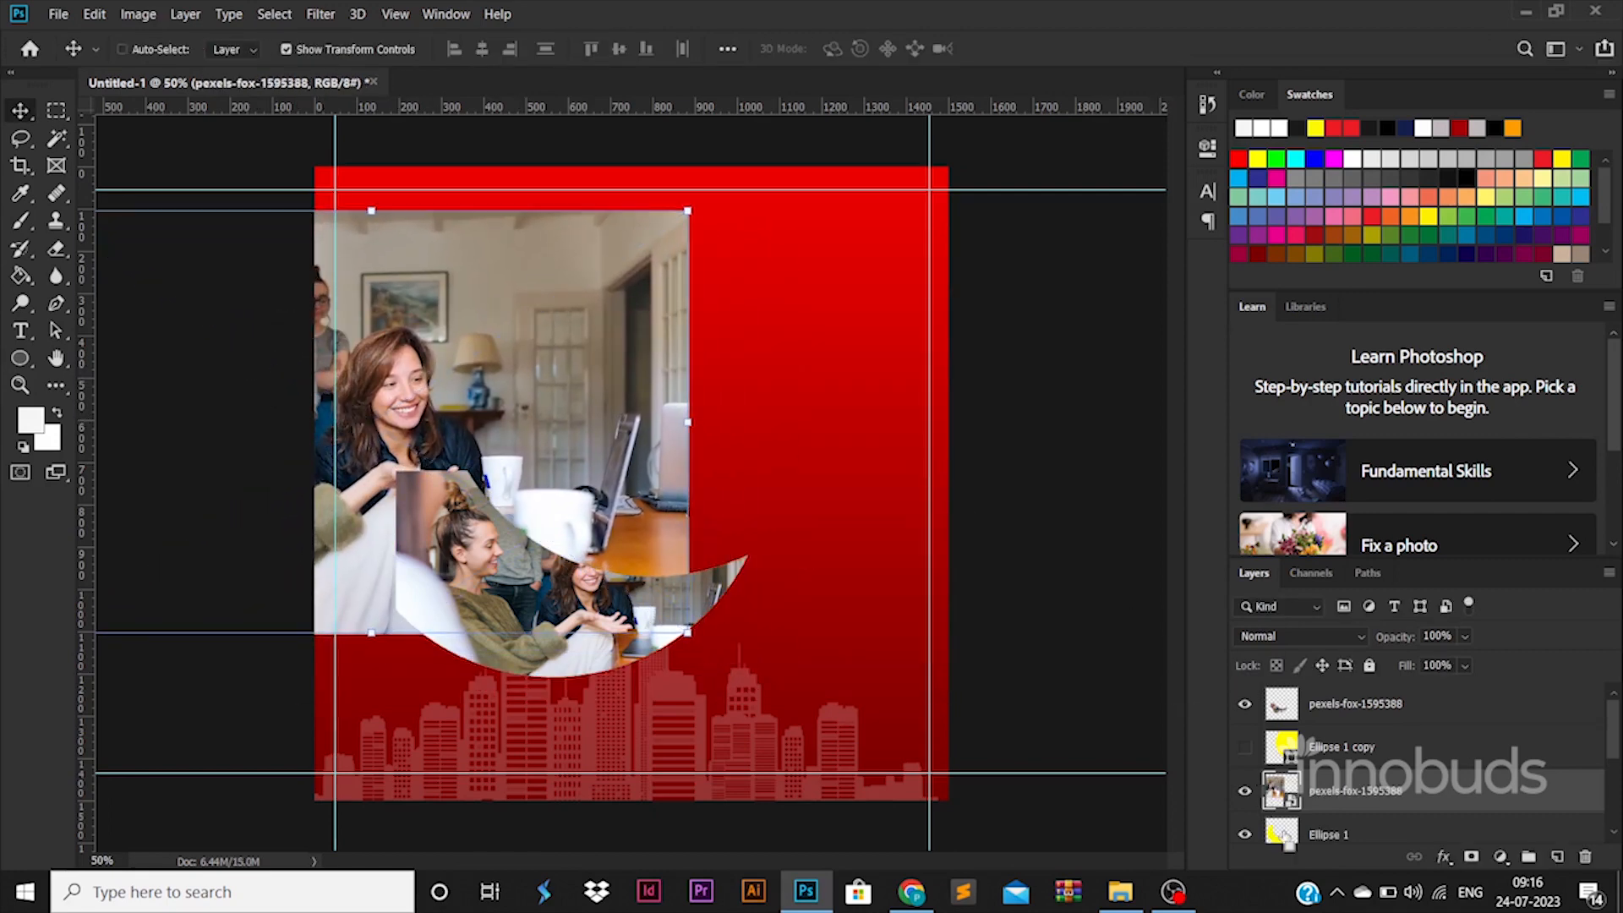
# Step: Load the Ellipse 1 crescent as a selection, rasterize the Ellipse 1 copy layer and invert the selection
pyautogui.keyDown('ctrl'); pyautogui.click(1283, 834); pyautogui.keyUp('ctrl')
pyautogui.rightClick(1349, 758)
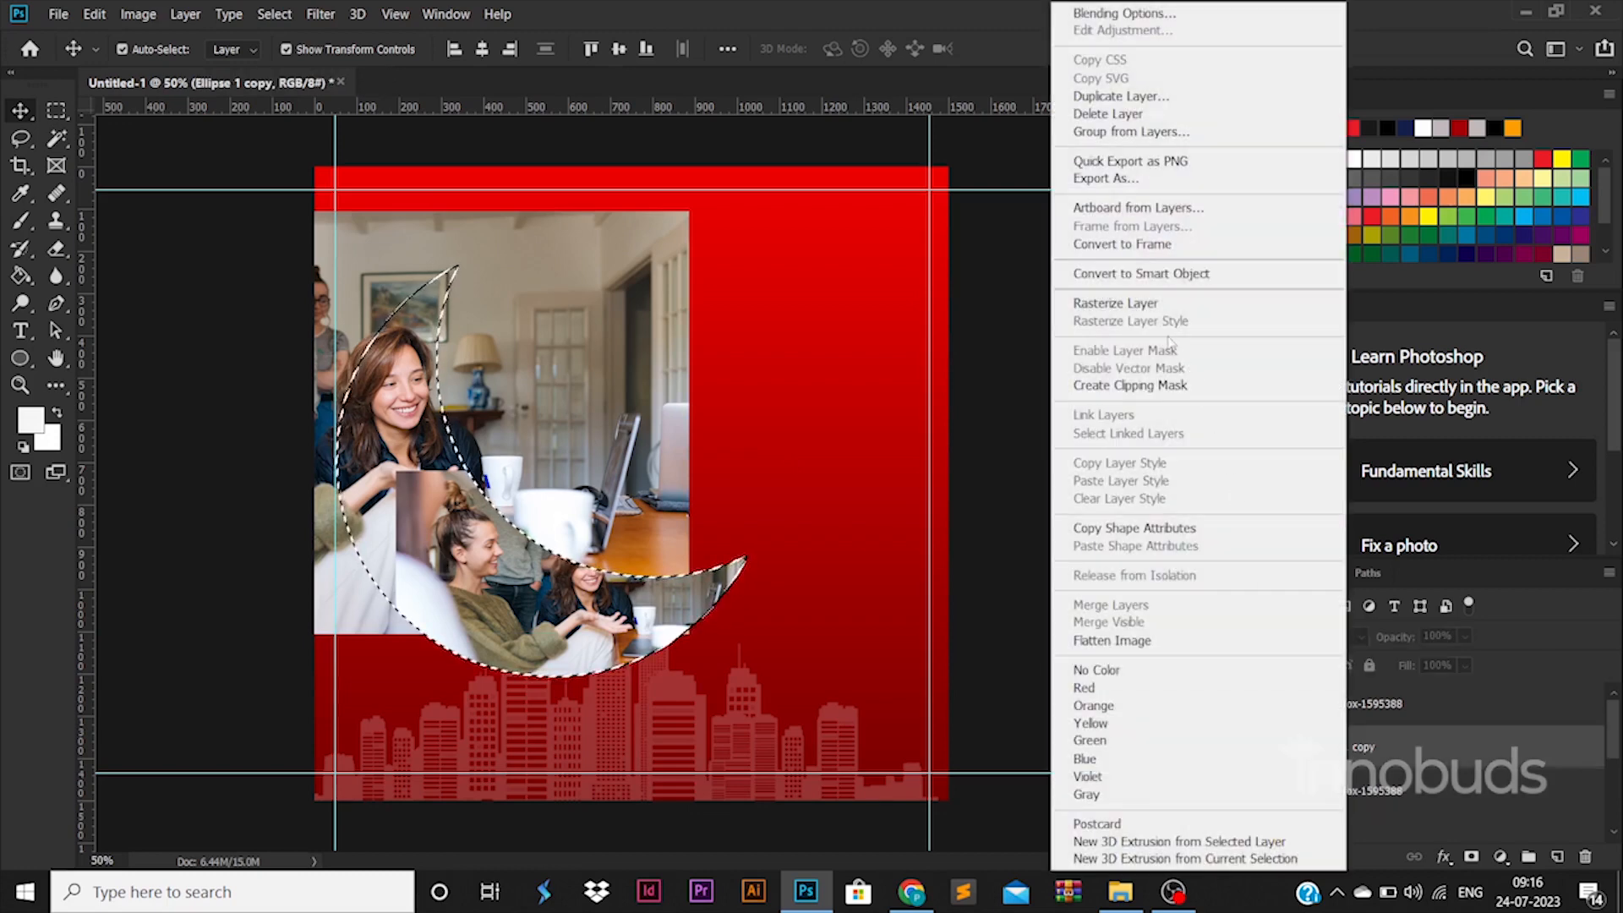
pyautogui.click(1161, 307)
pyautogui.hotkey('ctrl', 'shift', 'i')
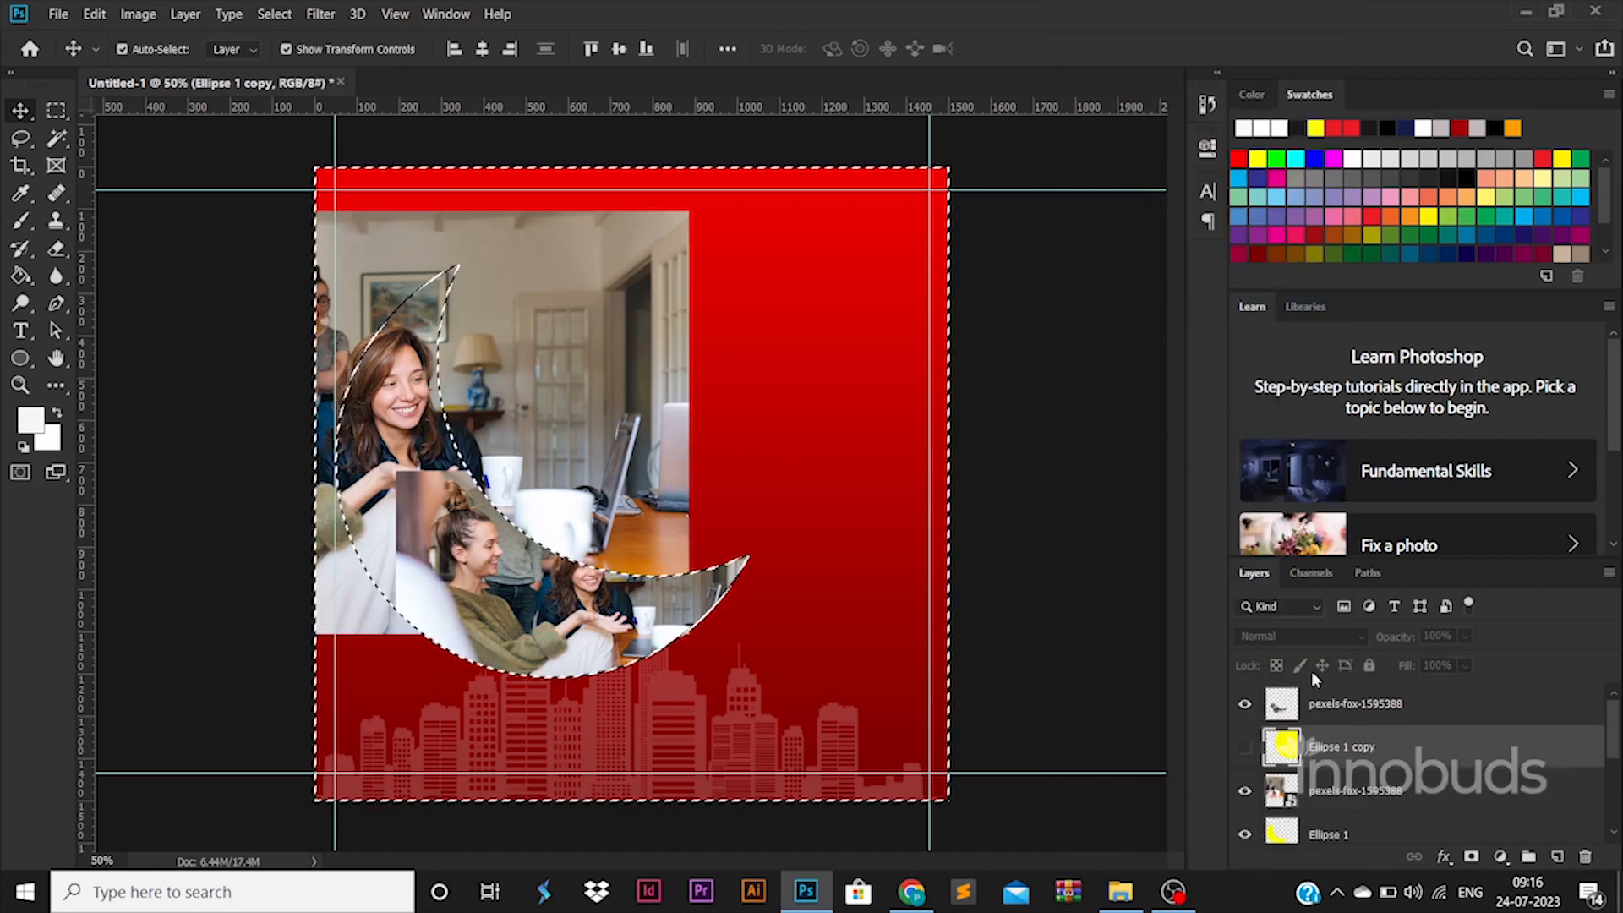
# Step: Rasterize the second photo layer above Ellipse 1, delete its area outside the crescent and deselect
pyautogui.click(1370, 791)
pyautogui.press('Delete')
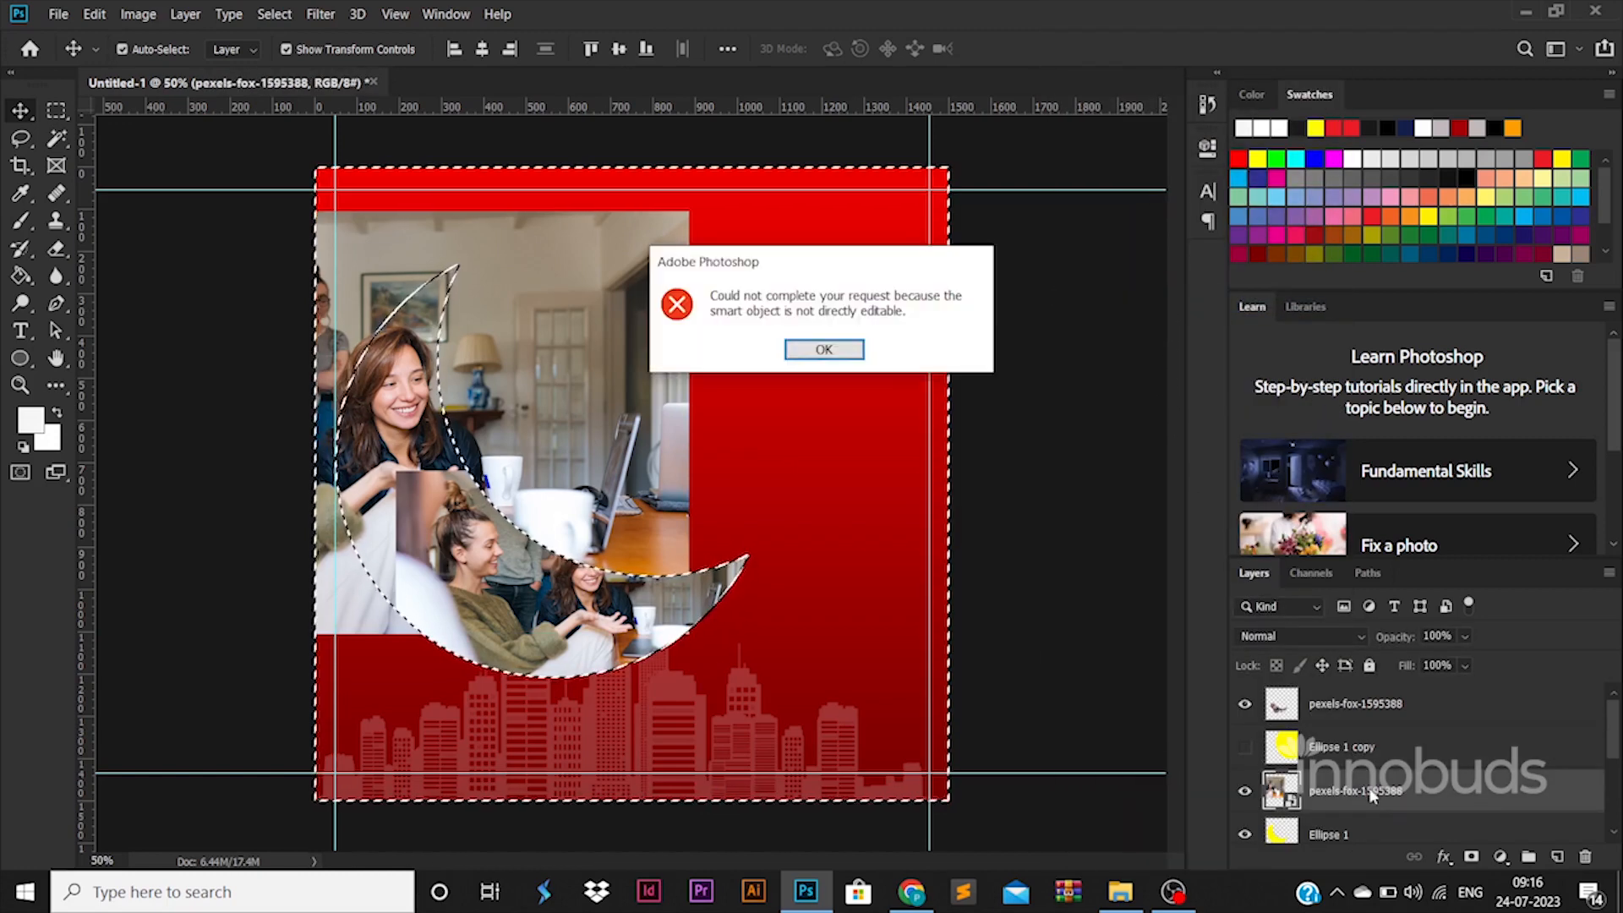
pyautogui.press('Return')
pyautogui.rightClick(1371, 793)
pyautogui.click(1143, 368)
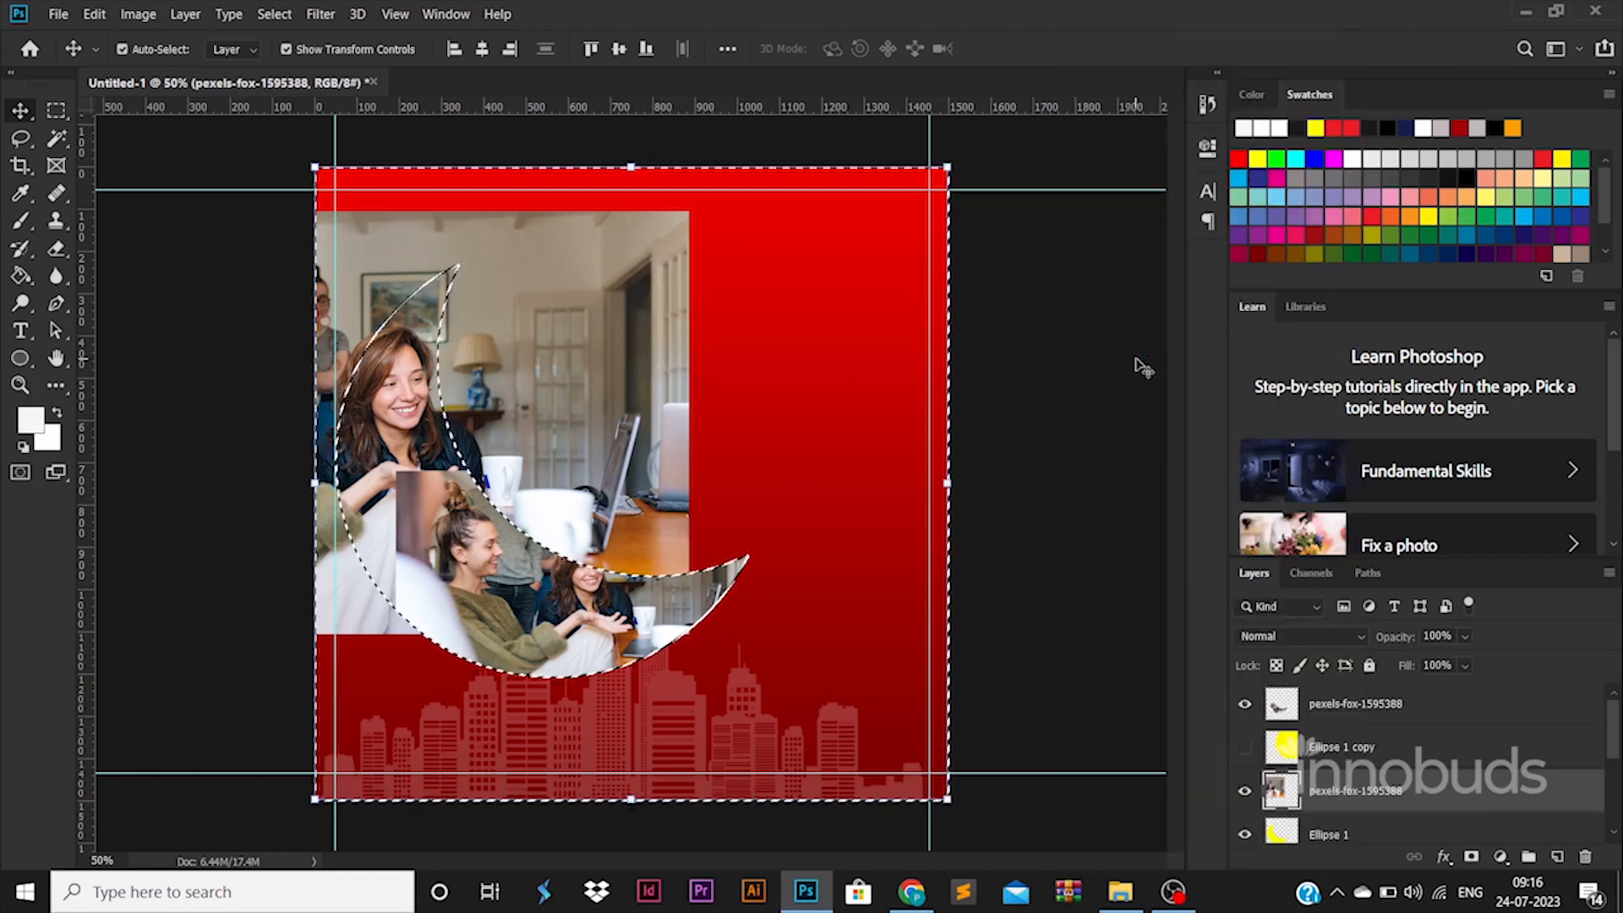
pyautogui.press('Delete')
pyautogui.hotkey('ctrl', 'd')
pyautogui.click(259, 448)
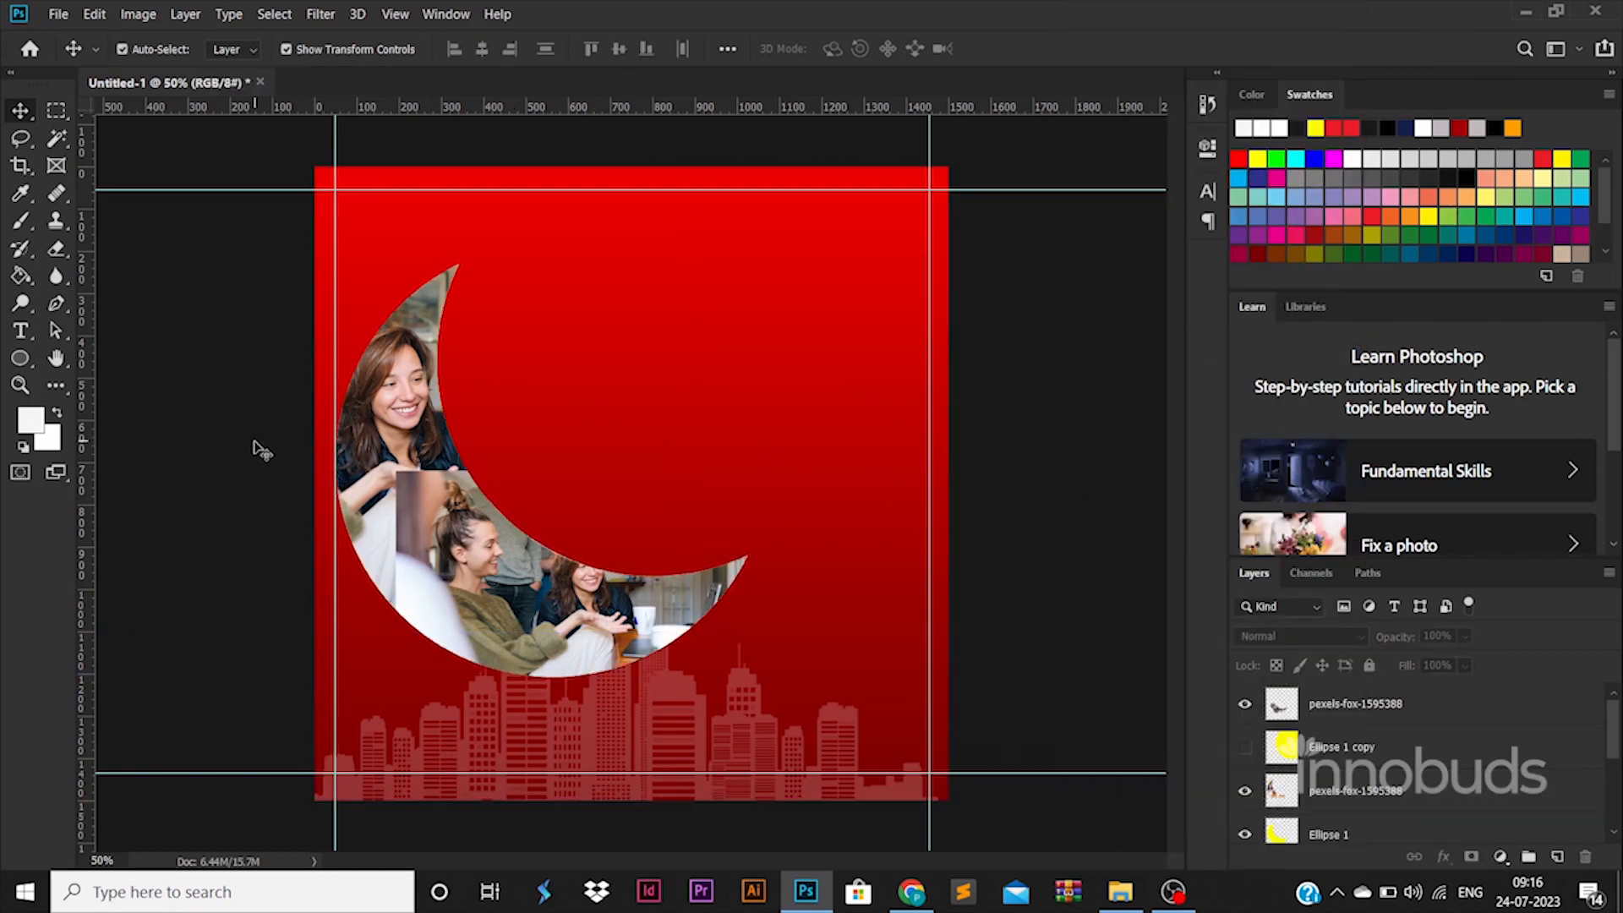
pyautogui.click(1386, 703)
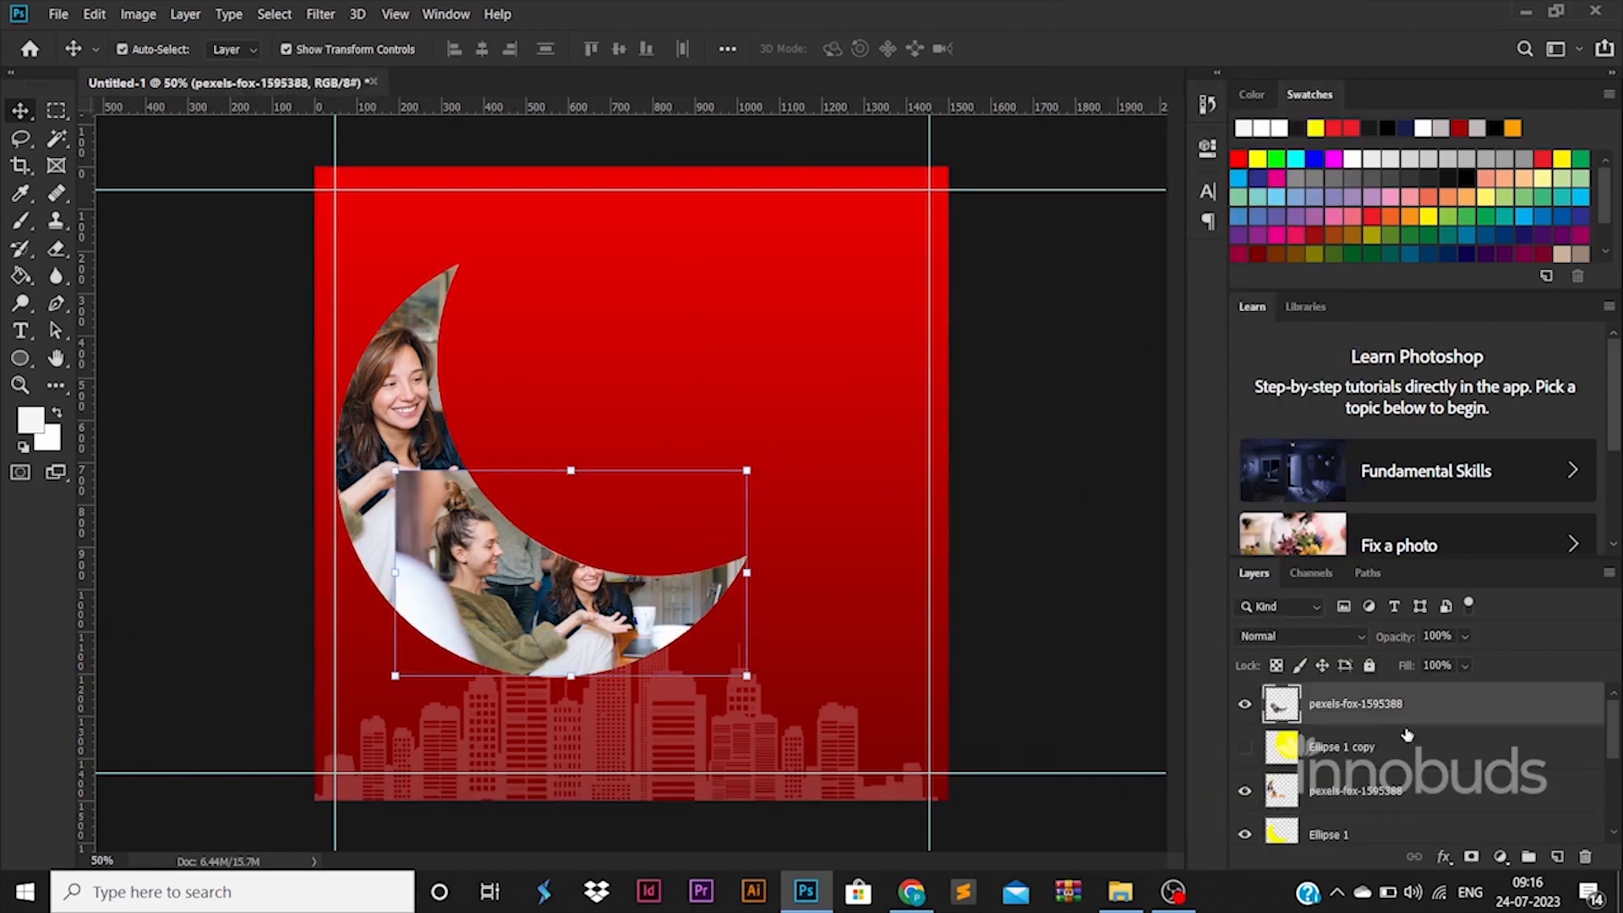
pyautogui.doubleClick(1475, 710)
pyautogui.click(835, 533)
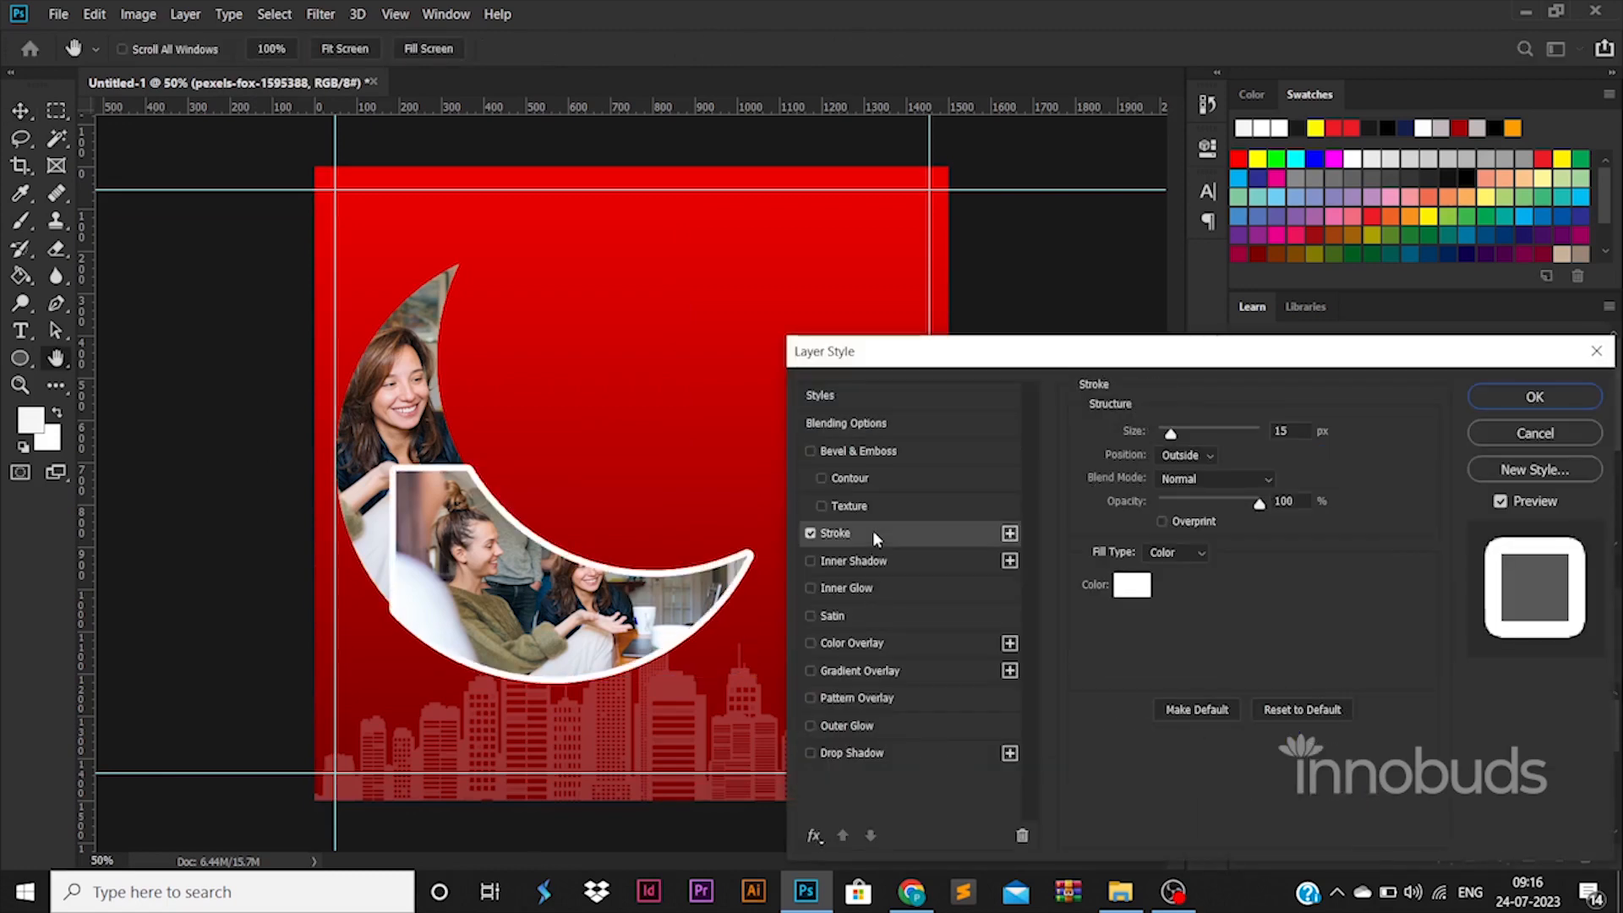
pyautogui.click(1595, 352)
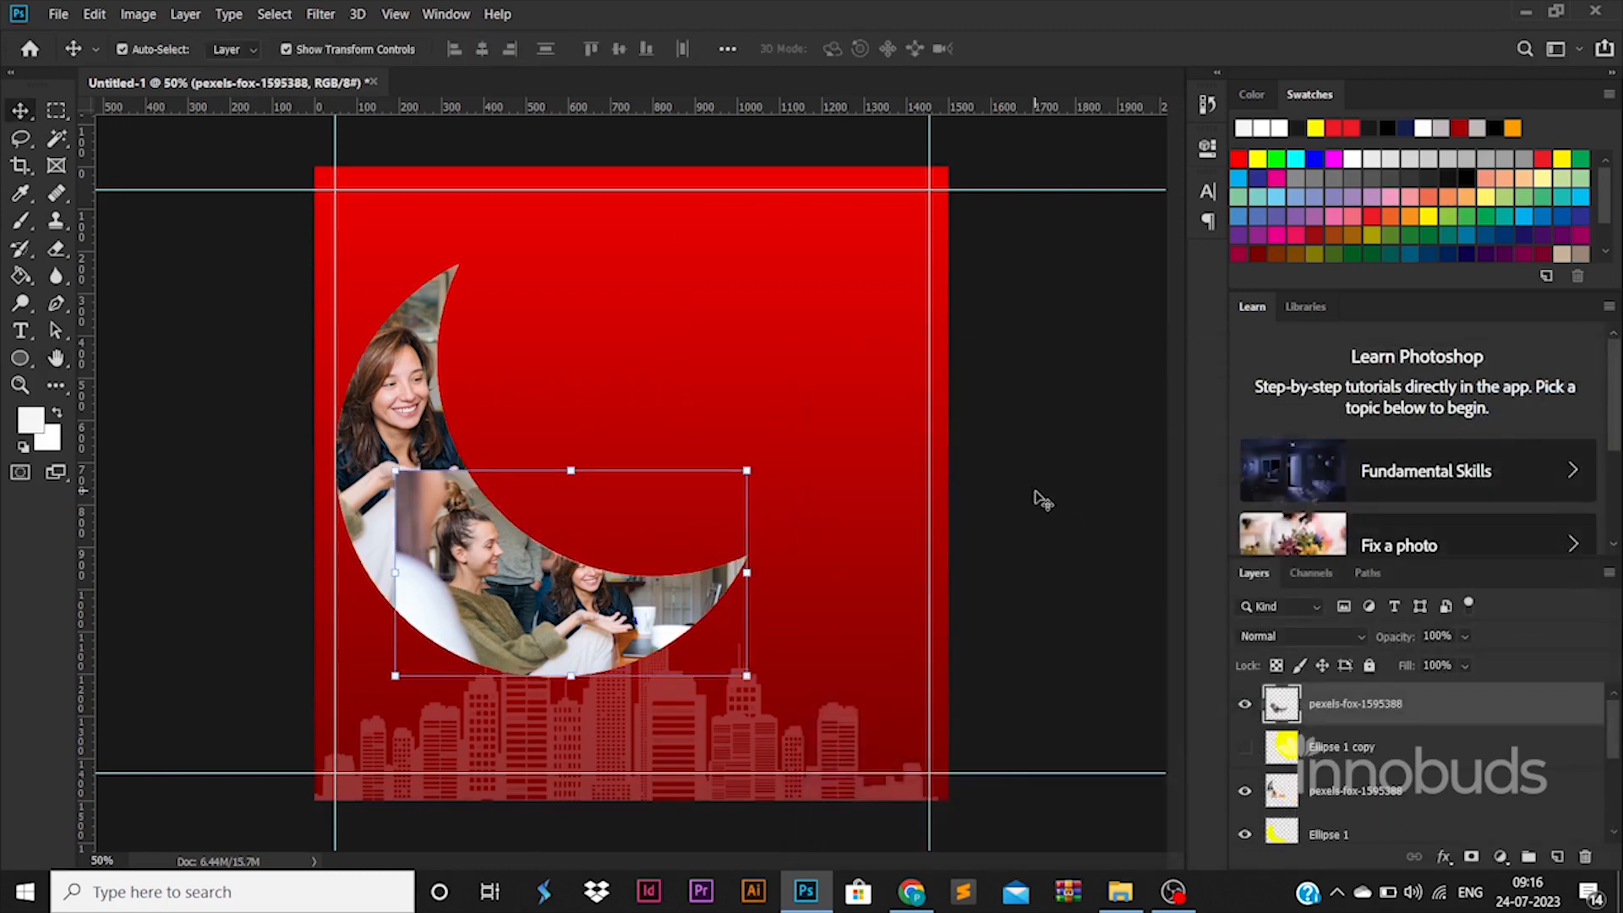
pyautogui.click(1036, 497)
# Step: Try blending the edge between the two photos with a size 511 Eraser on the lower photo, and undo the erasing
pyautogui.click(460, 492)
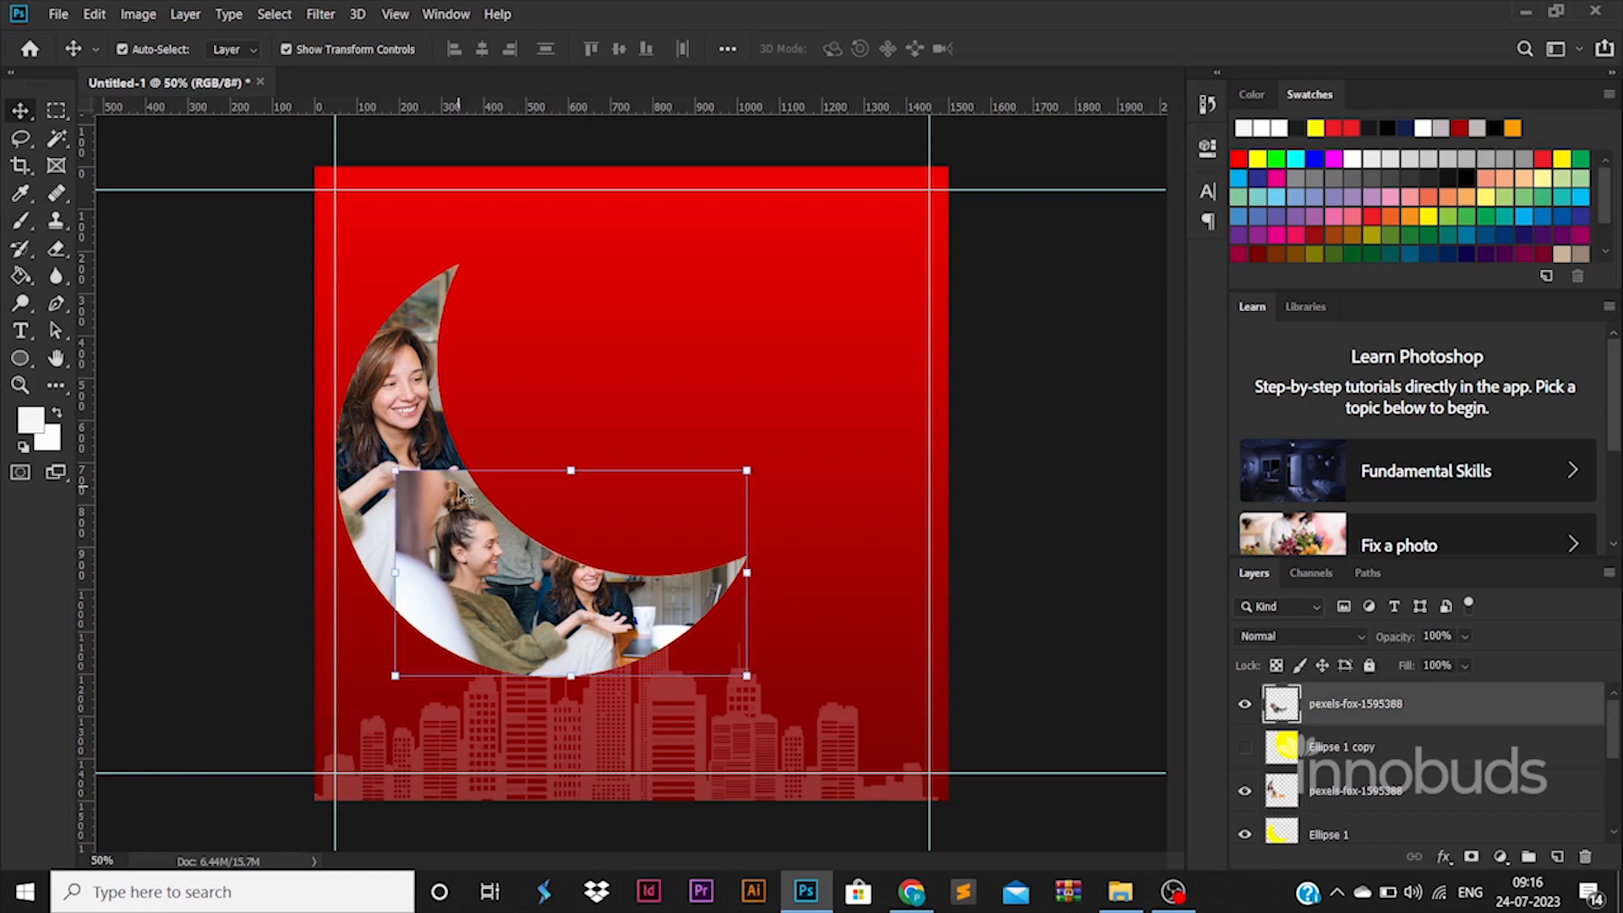
pyautogui.click(54, 250)
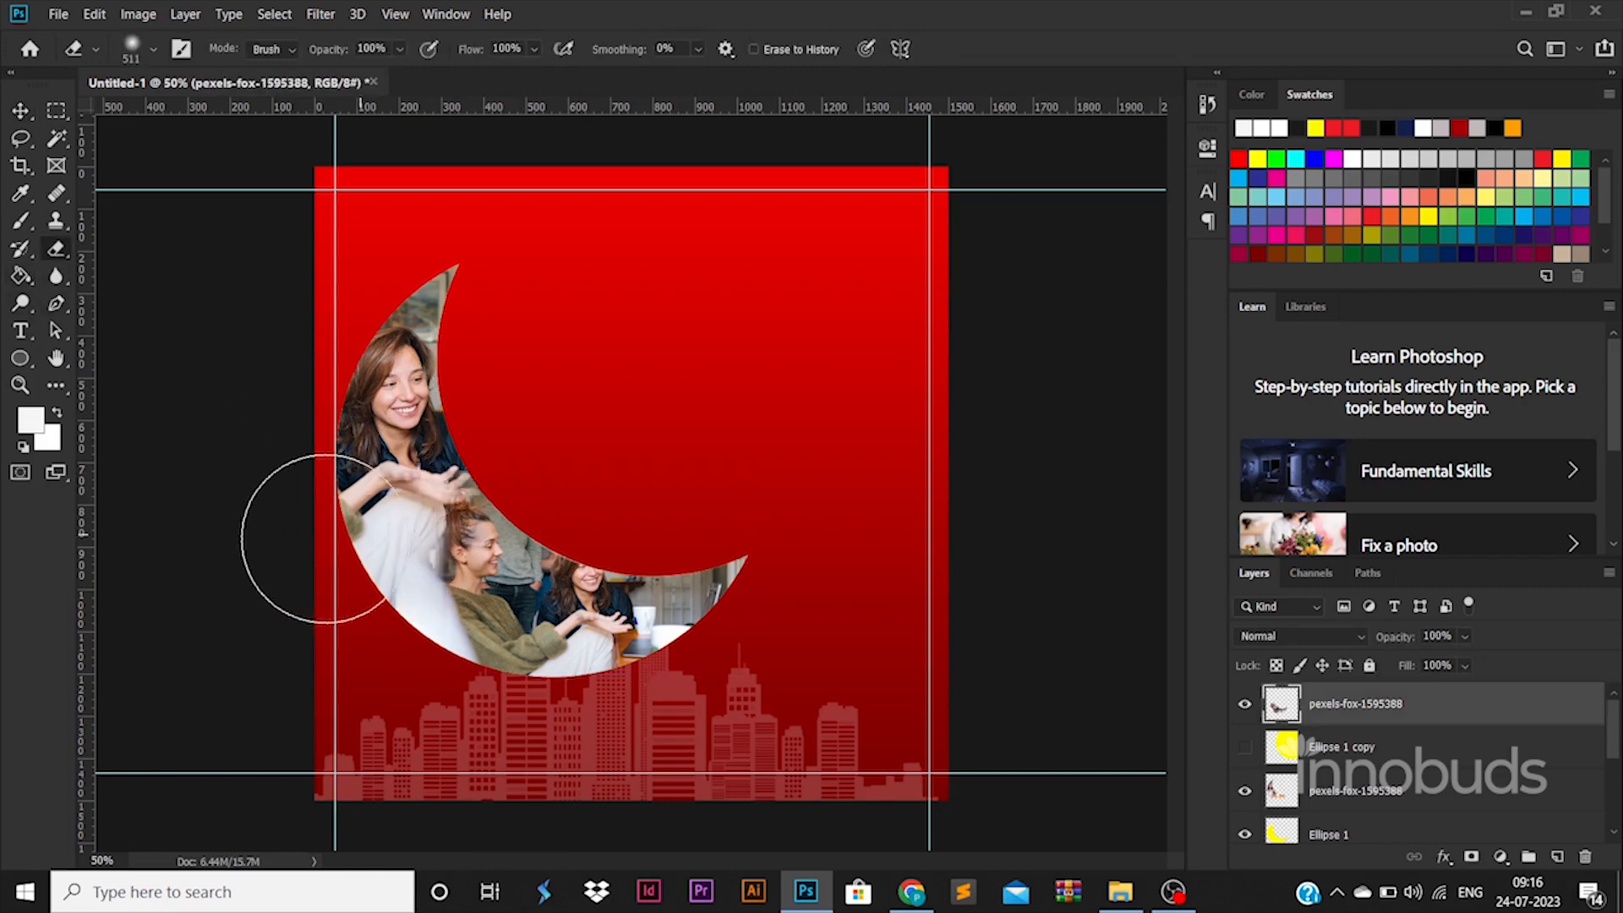
pyautogui.moveTo(372, 436)
pyautogui.mouseDown()
pyautogui.moveTo(317, 470)
pyautogui.moveTo(323, 579)
pyautogui.moveTo(332, 491)
pyautogui.mouseUp()
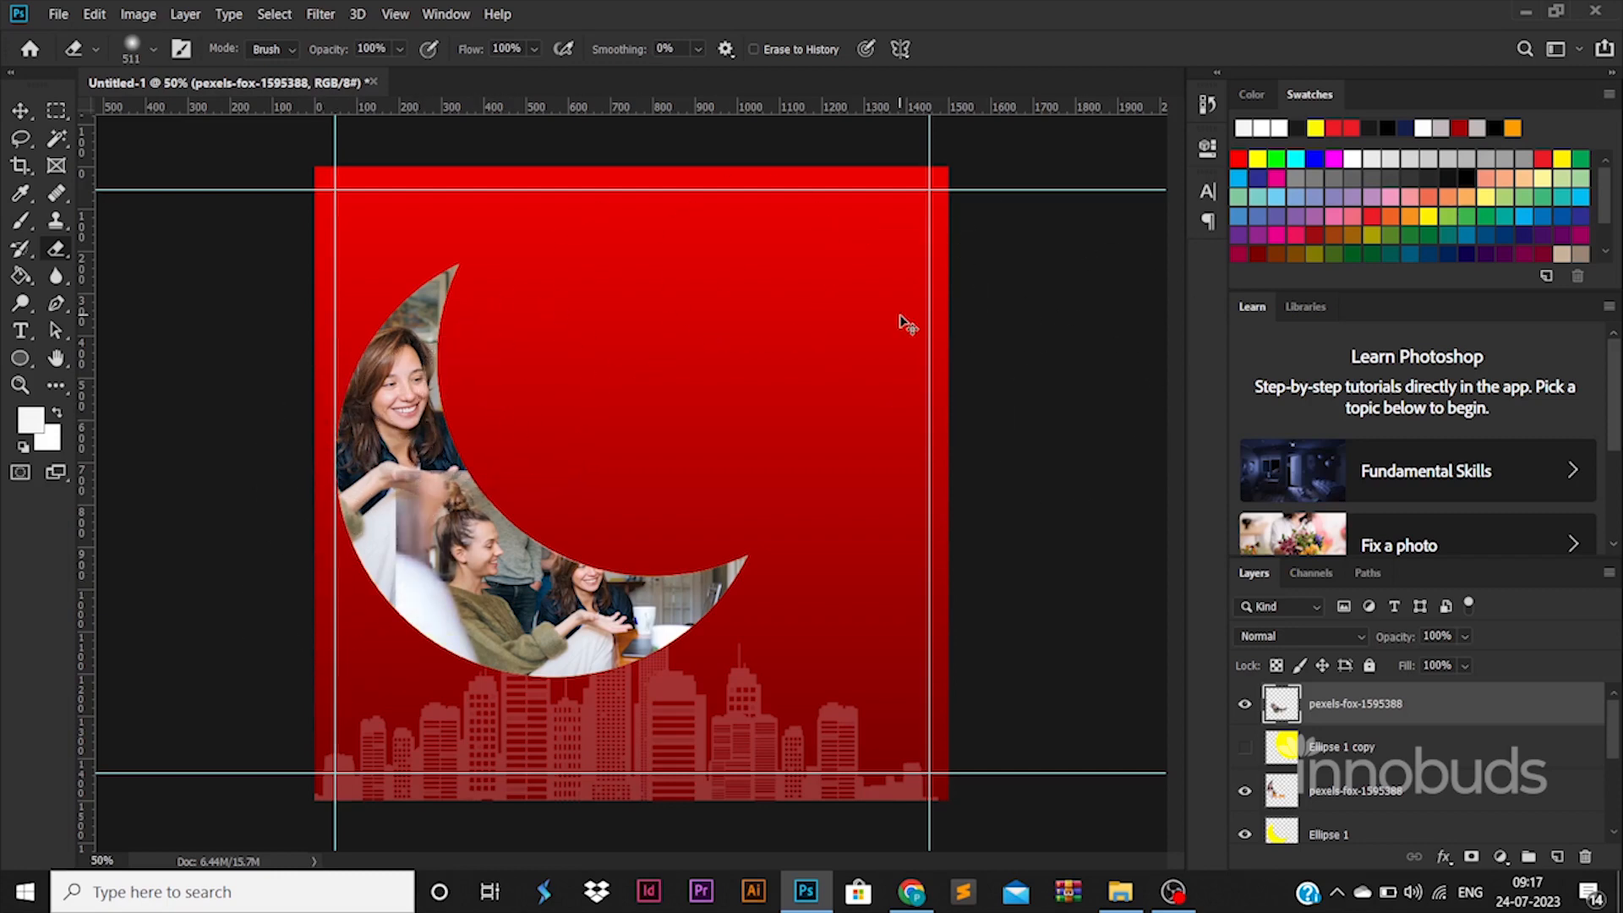
pyautogui.hotkey('ctrl', 'z')
pyautogui.hotkey('ctrl', 'z')
pyautogui.hotkey('ctrl', 'd')
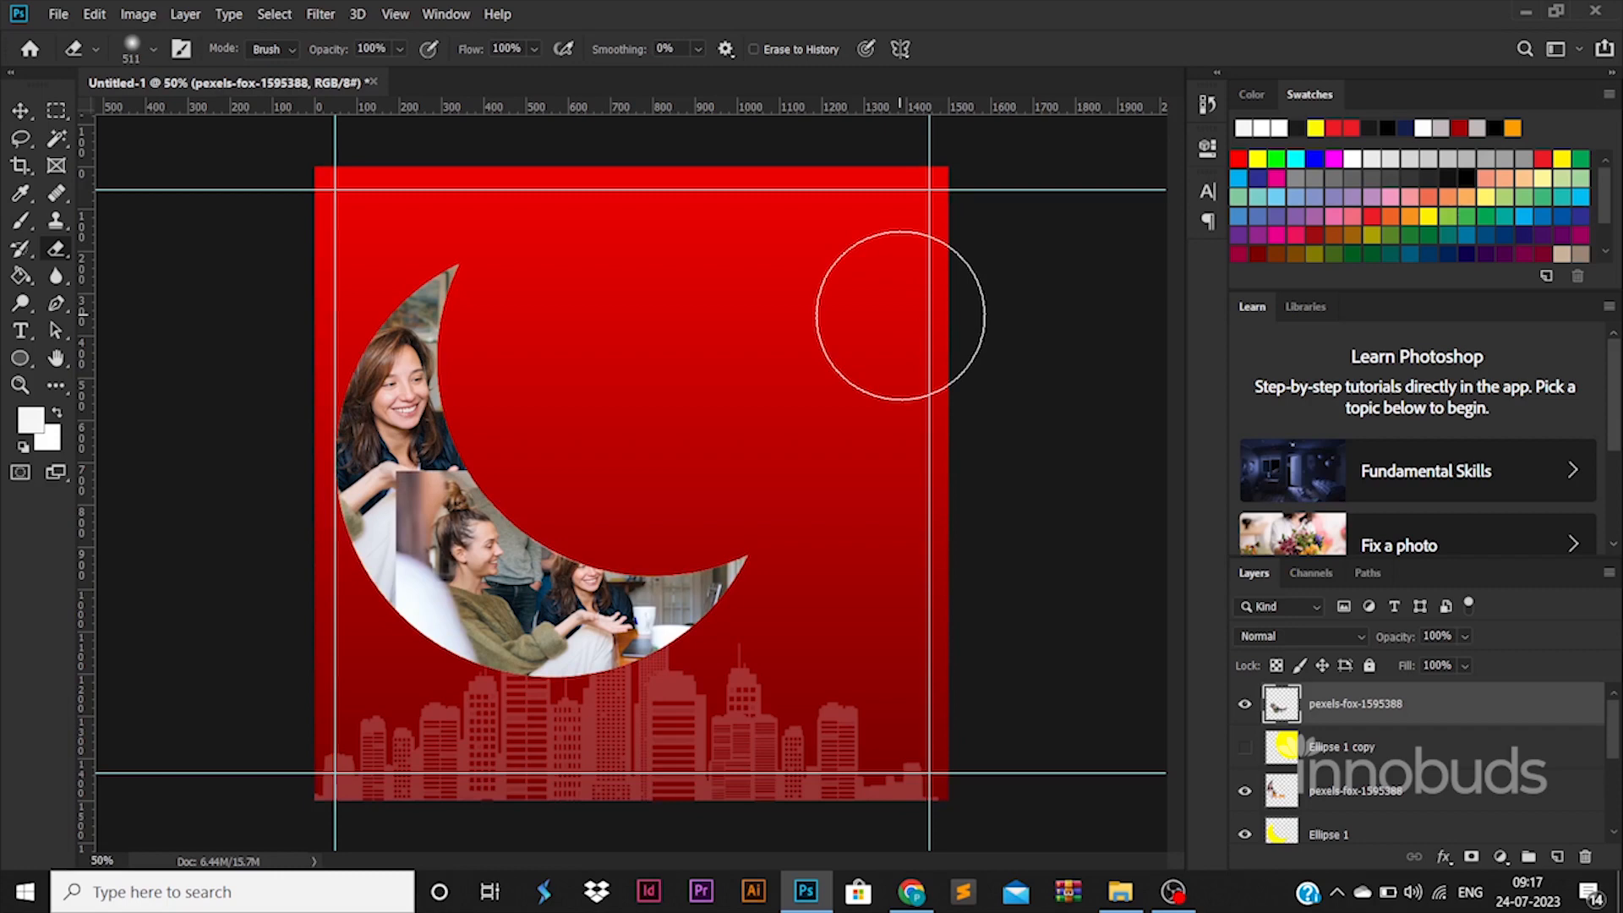
pyautogui.click(22, 110)
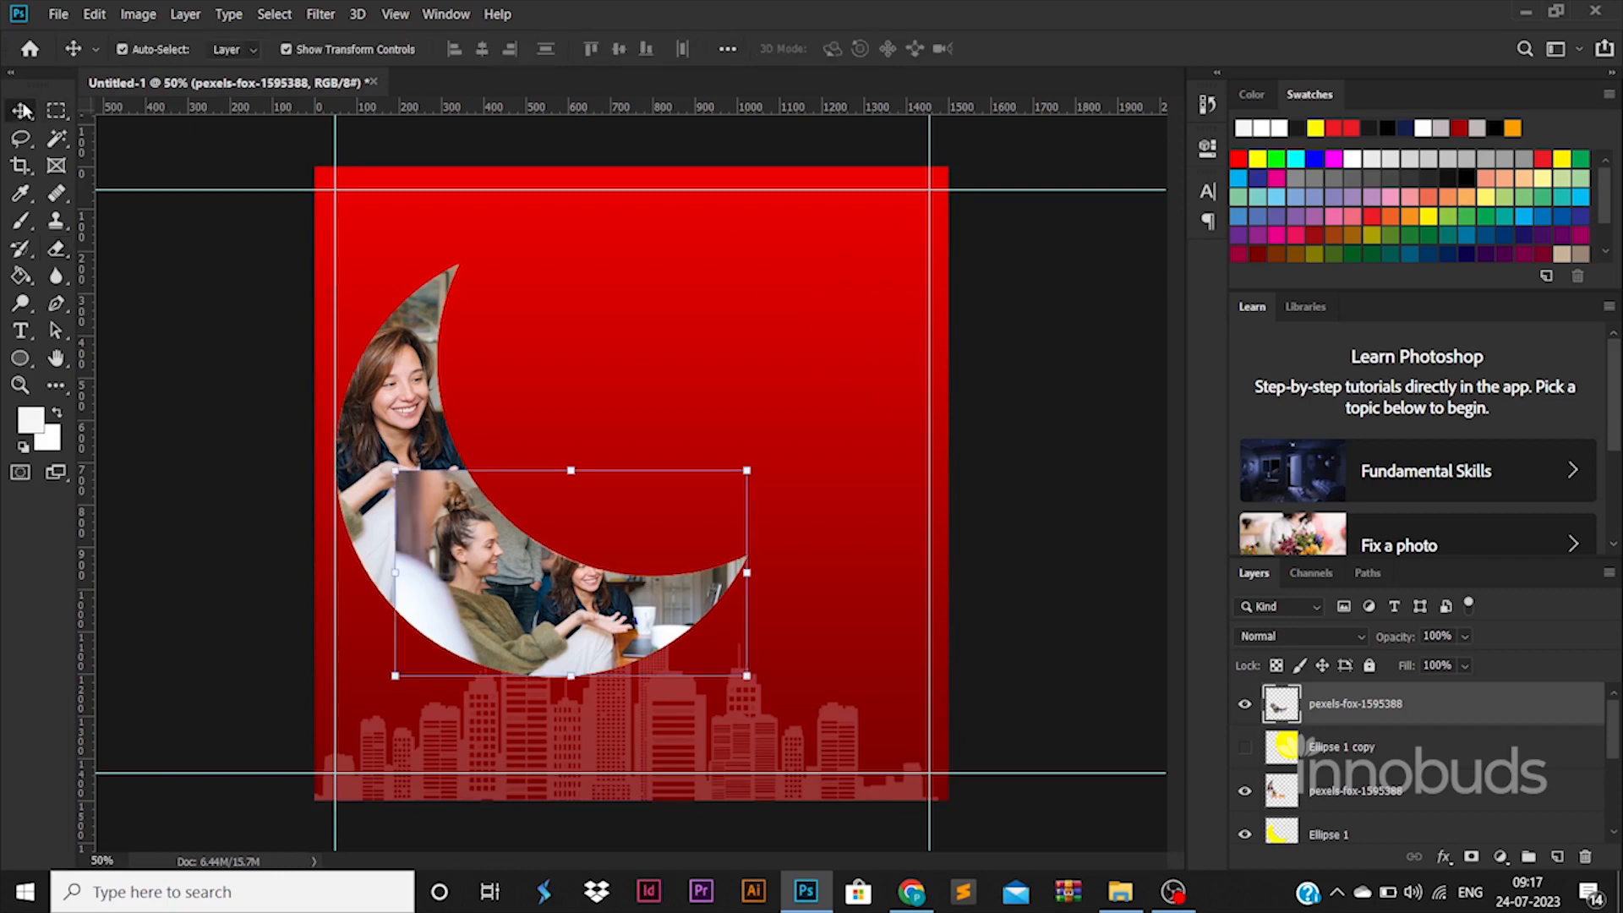
pyautogui.click(1053, 509)
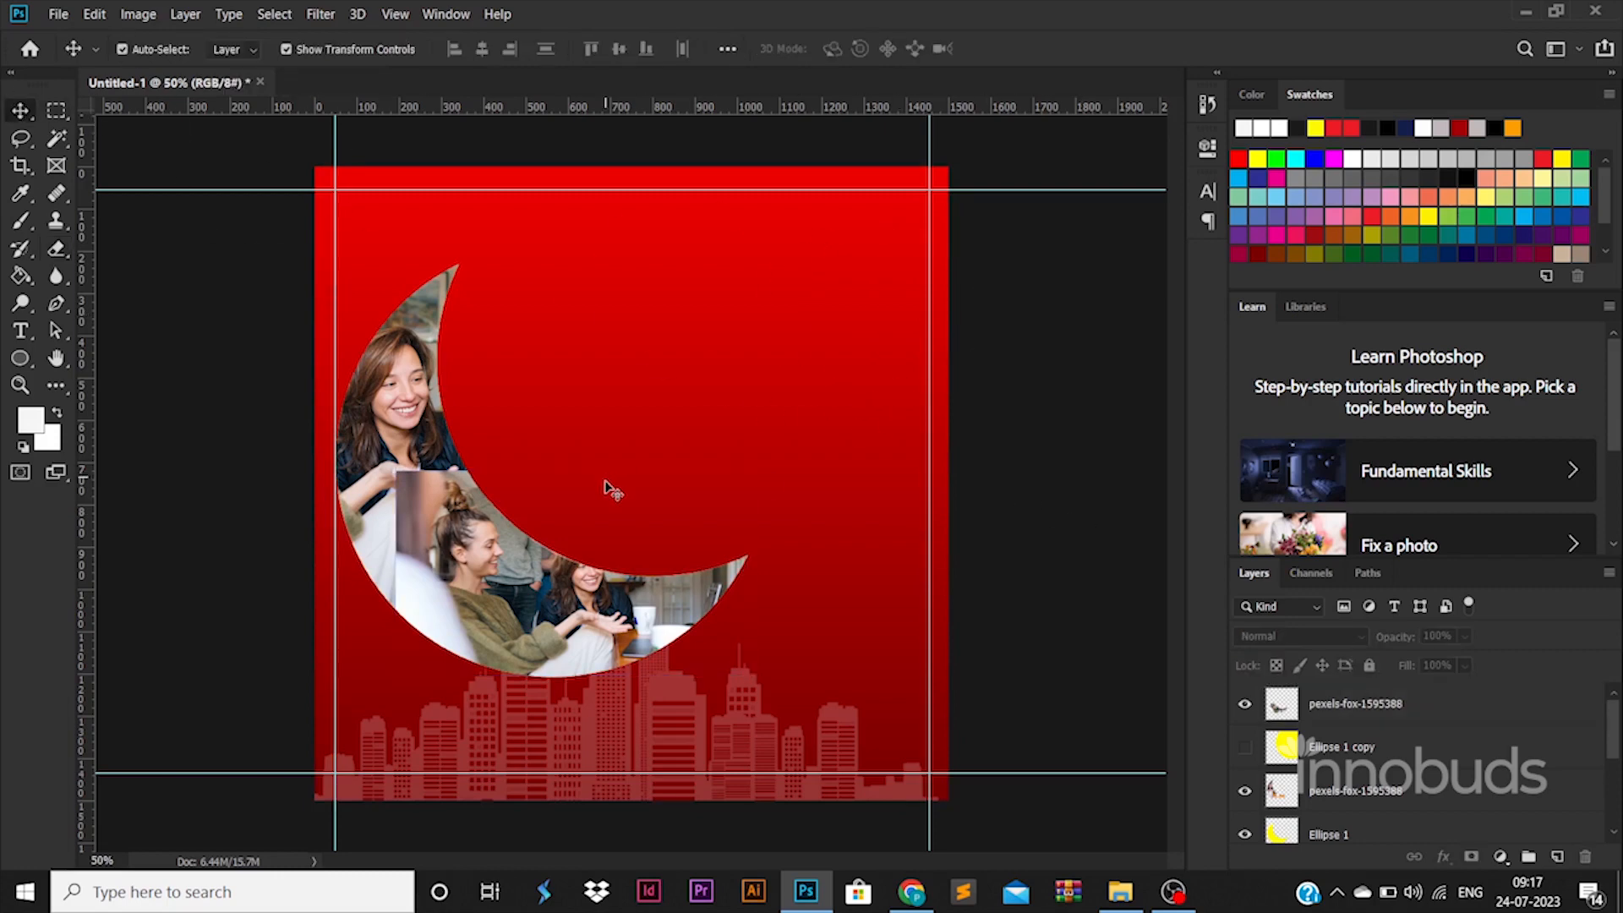
# Step: Add a Multiply drop shadow to the Ellipse 1 crescent with 27% opacity, 18 px distance, 13% spread and 73 px size
pyautogui.click(565, 578)
pyautogui.doubleClick(1448, 835)
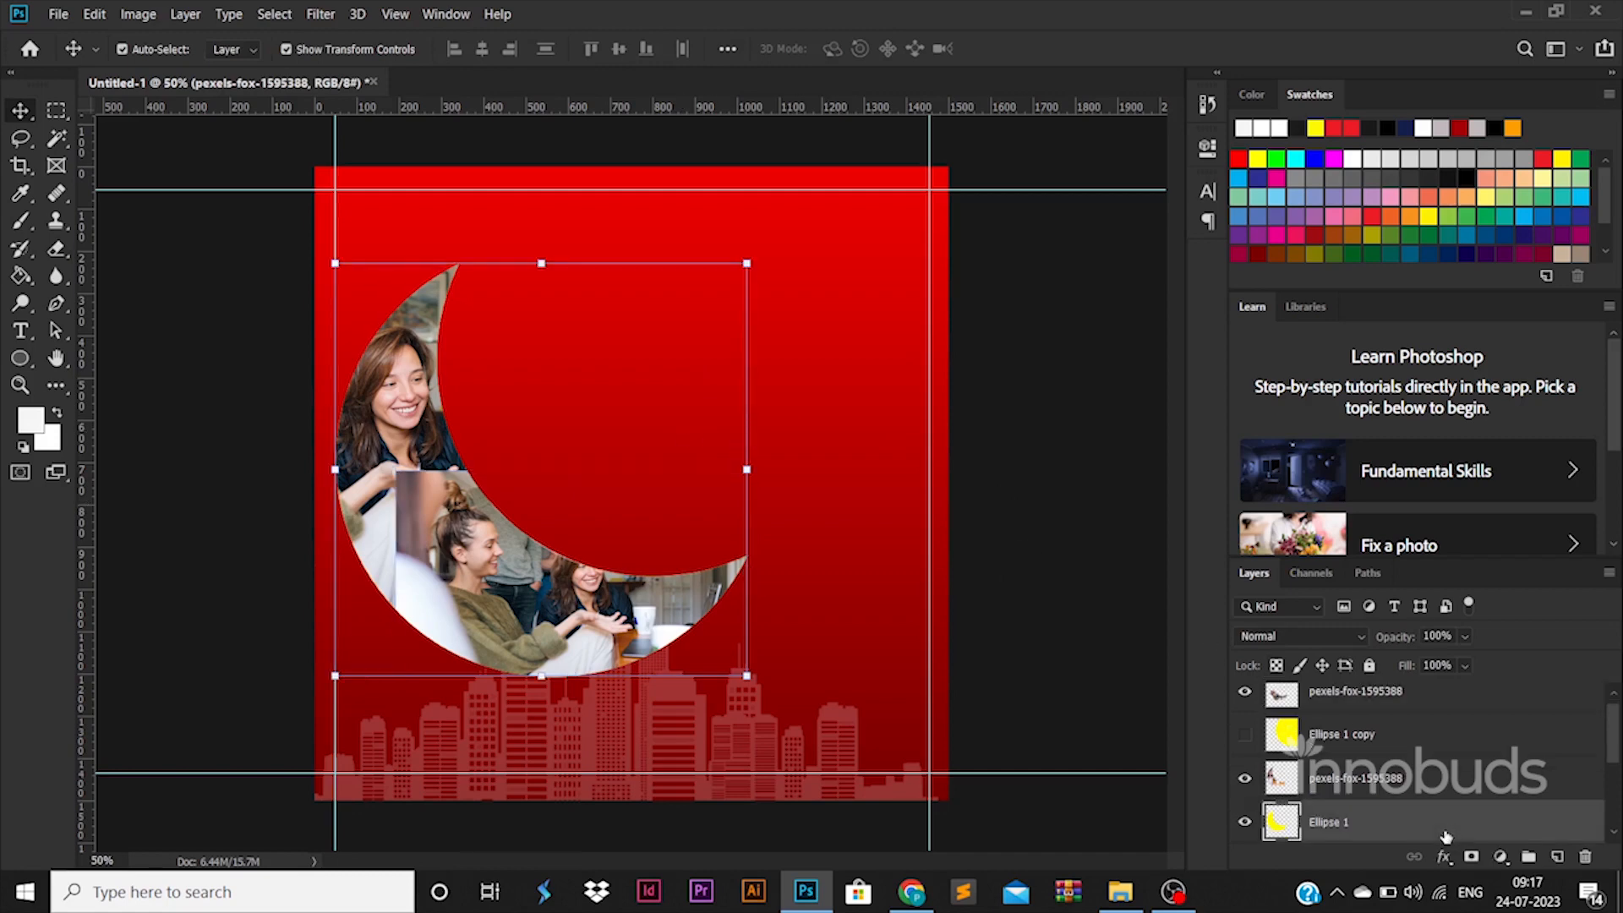
pyautogui.click(854, 752)
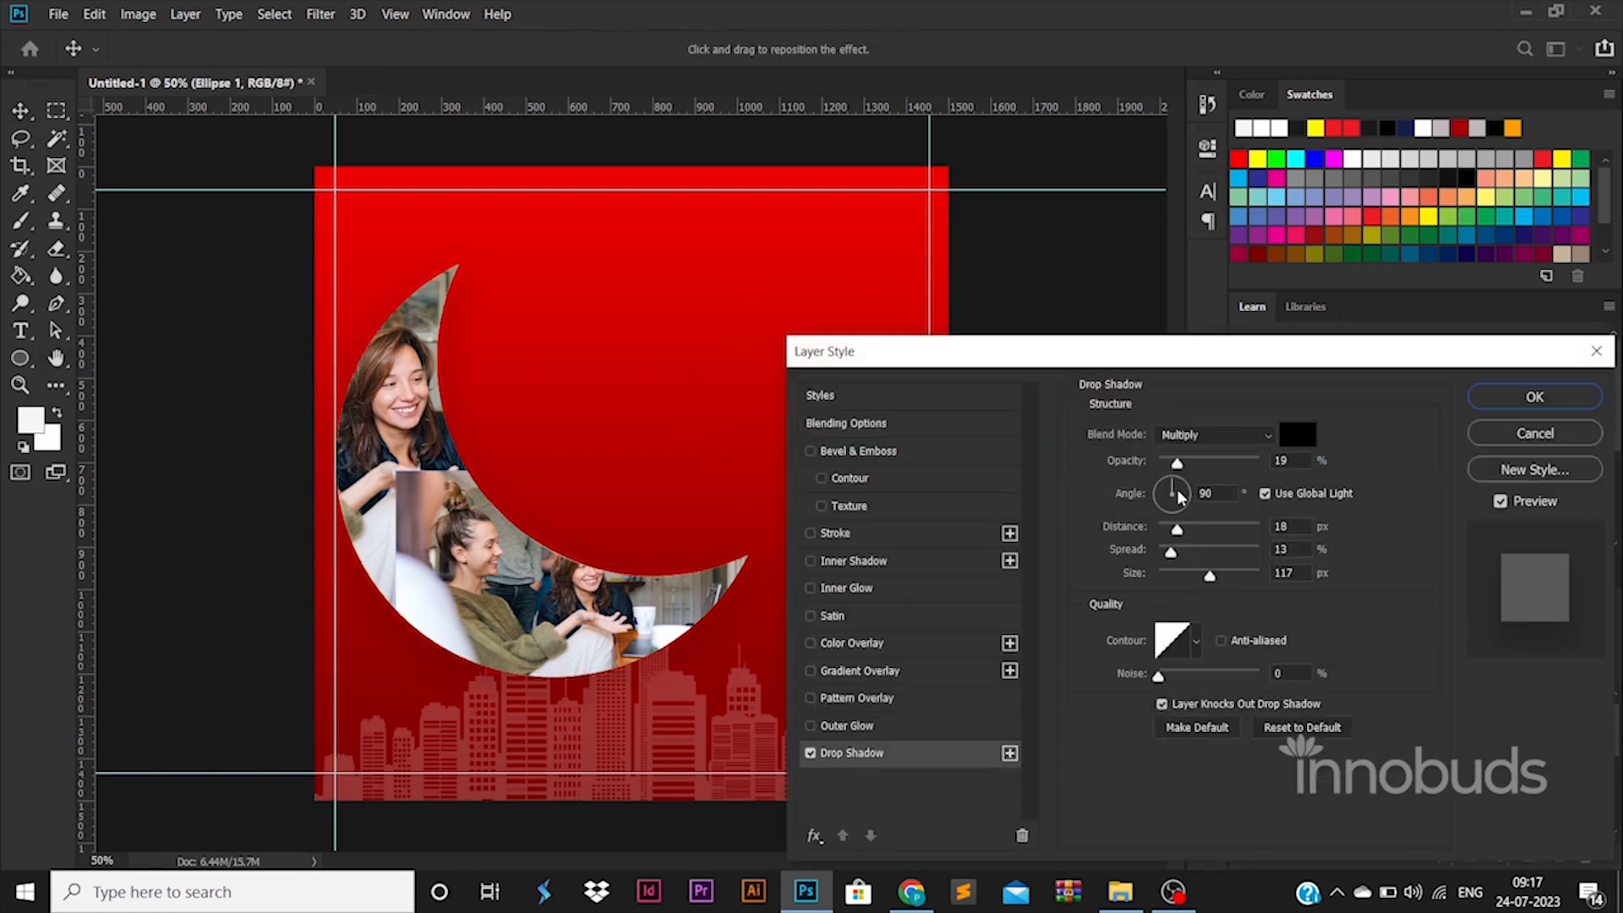
pyautogui.moveTo(1177, 463); pyautogui.dragTo(1246, 466)
pyautogui.moveTo(1162, 579); pyautogui.dragTo(1155, 580)
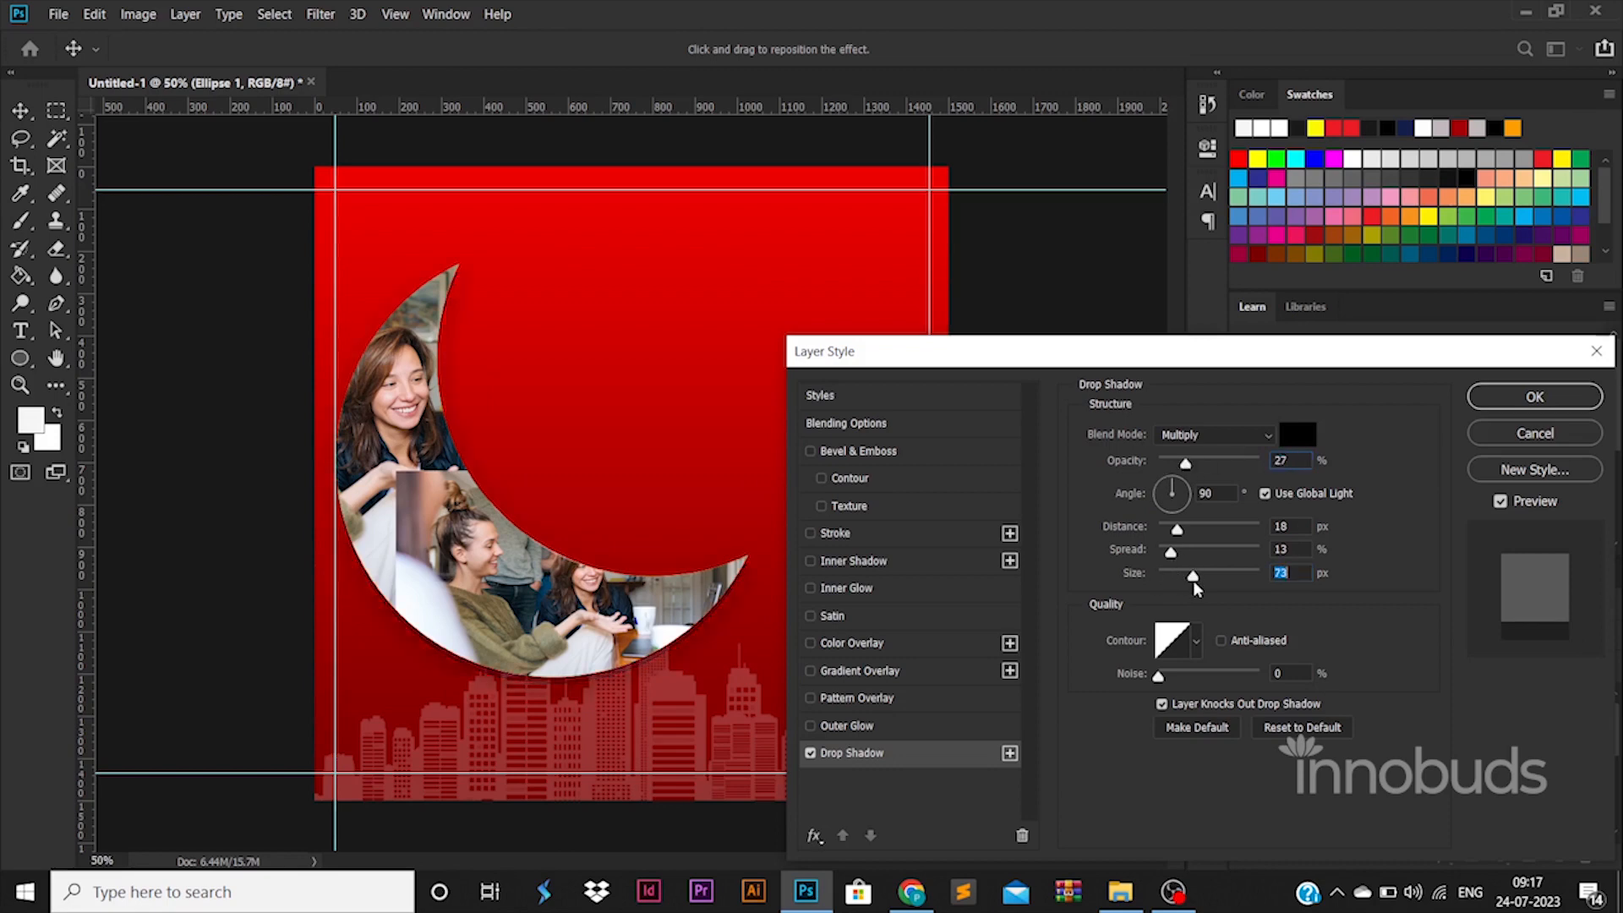
pyautogui.click(1533, 397)
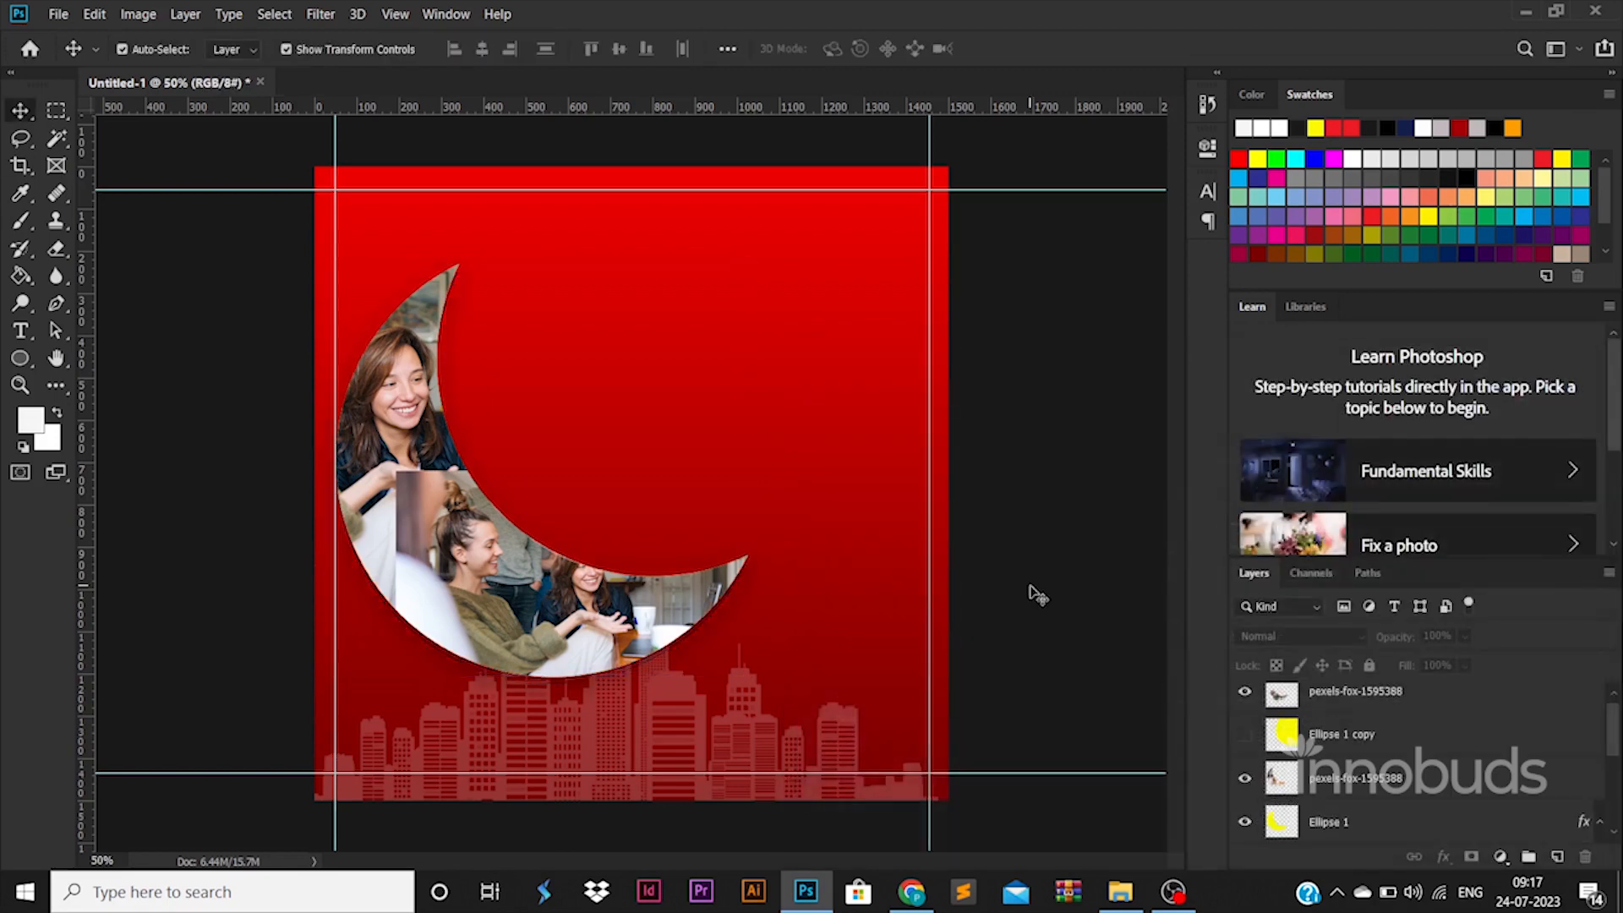
# Step: Add white three-line text reading "YOUR COMPANY SERVICE" to the right of the crescent's upper part
pyautogui.click(583, 387)
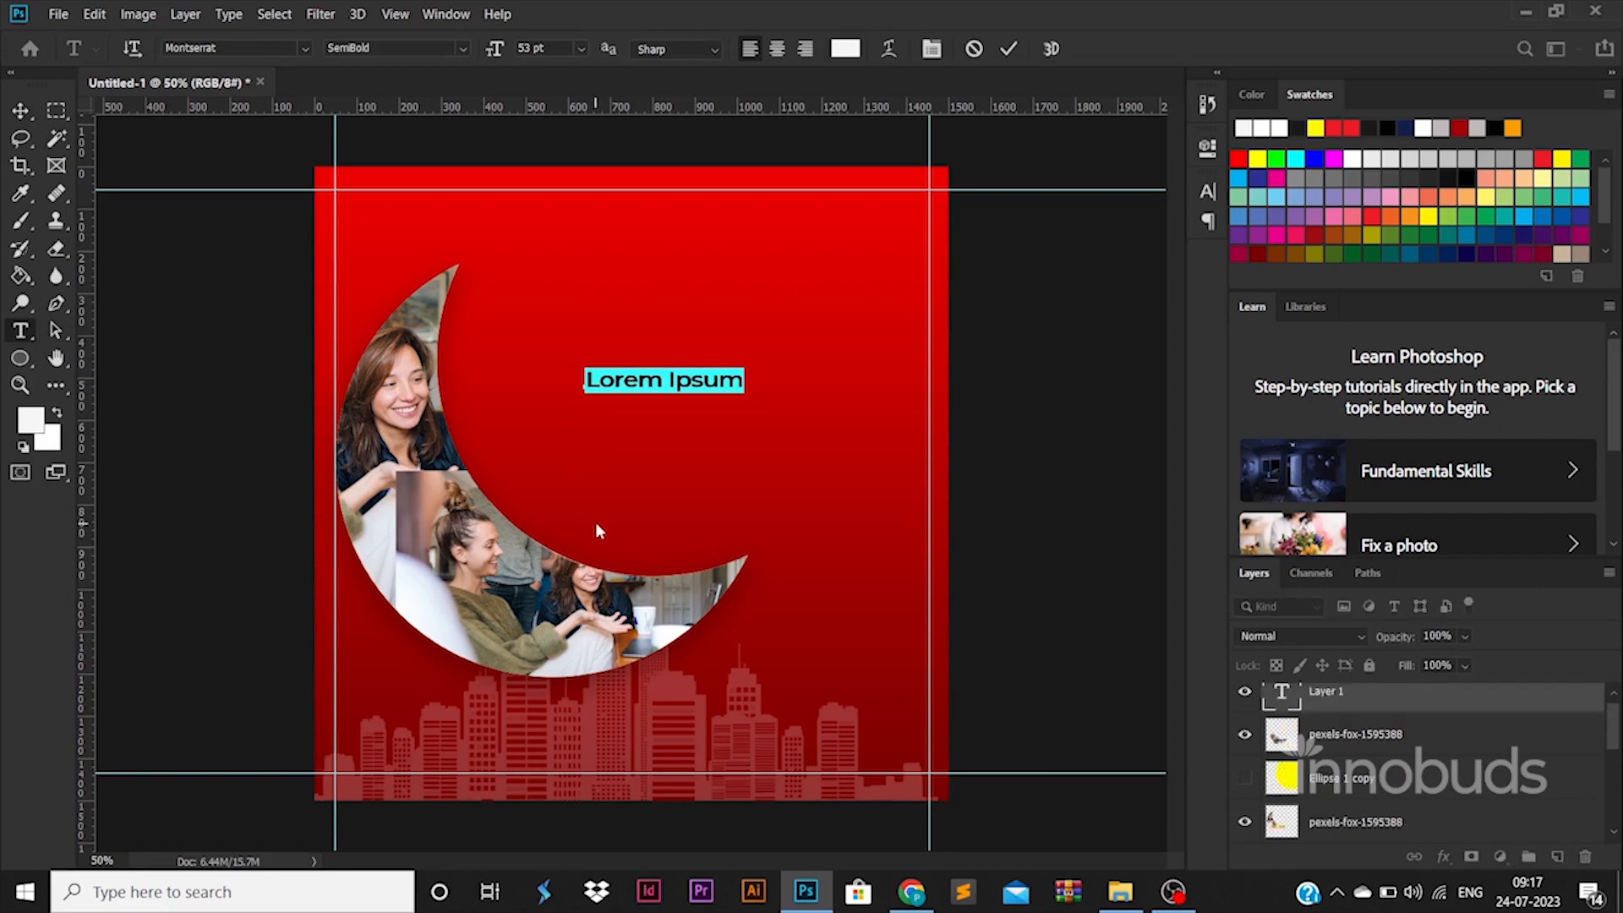
pyautogui.write('YOUR B')
pyautogui.press('BackSpace')
pyautogui.press('BackSpace')
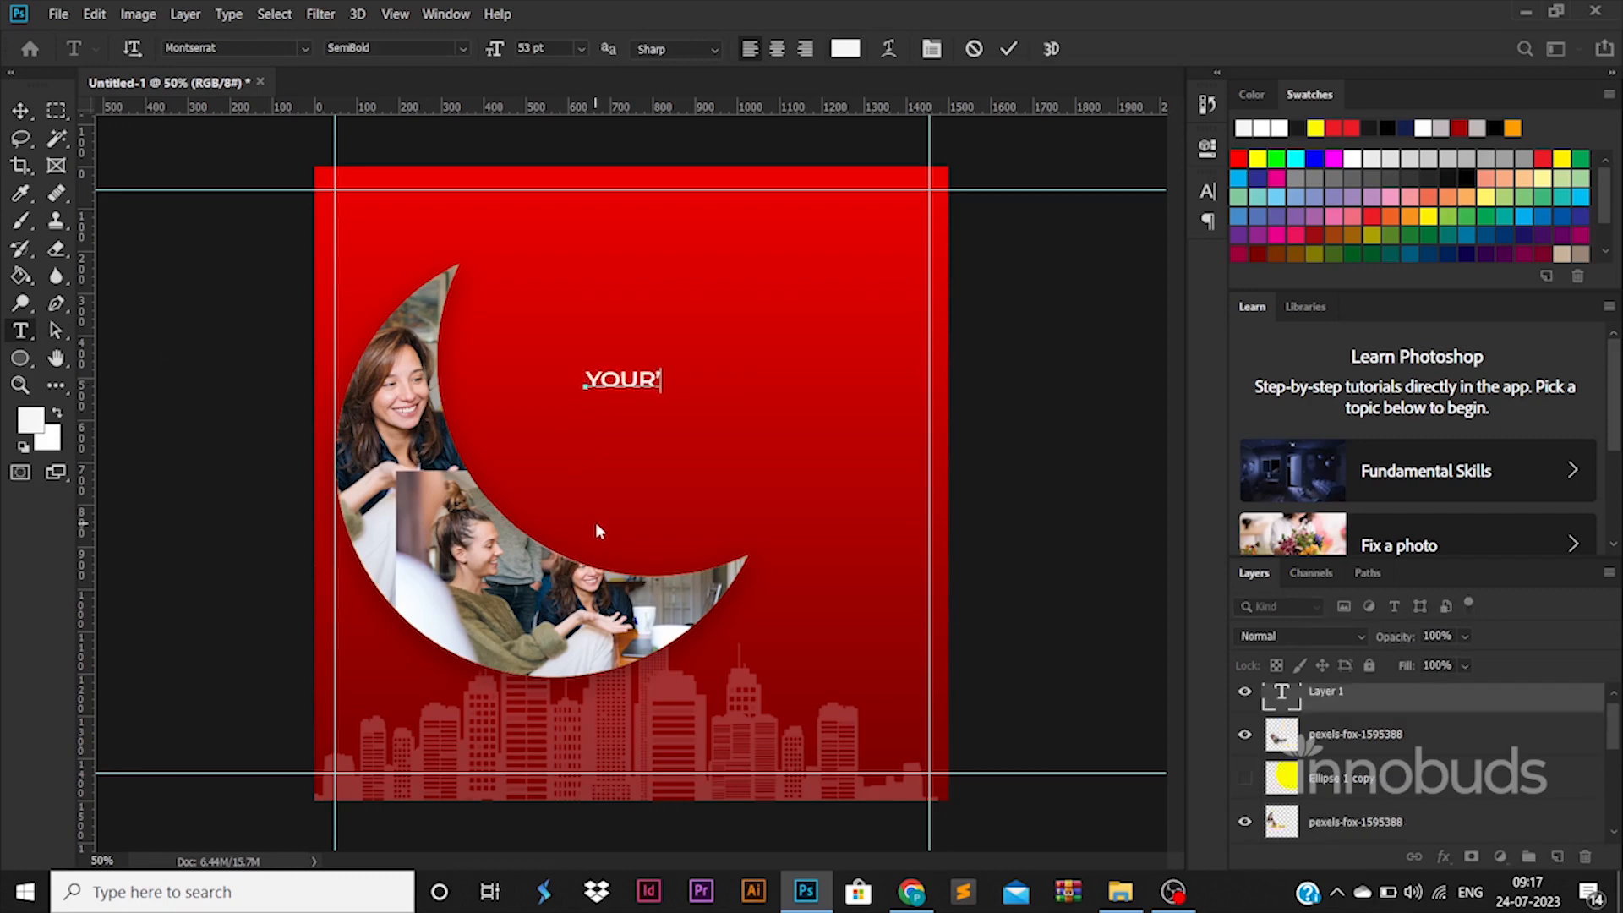
pyautogui.press('Return')
pyautogui.write('C OMPANY')
pyautogui.press('Return')
pyautogui.write('SERVICE')
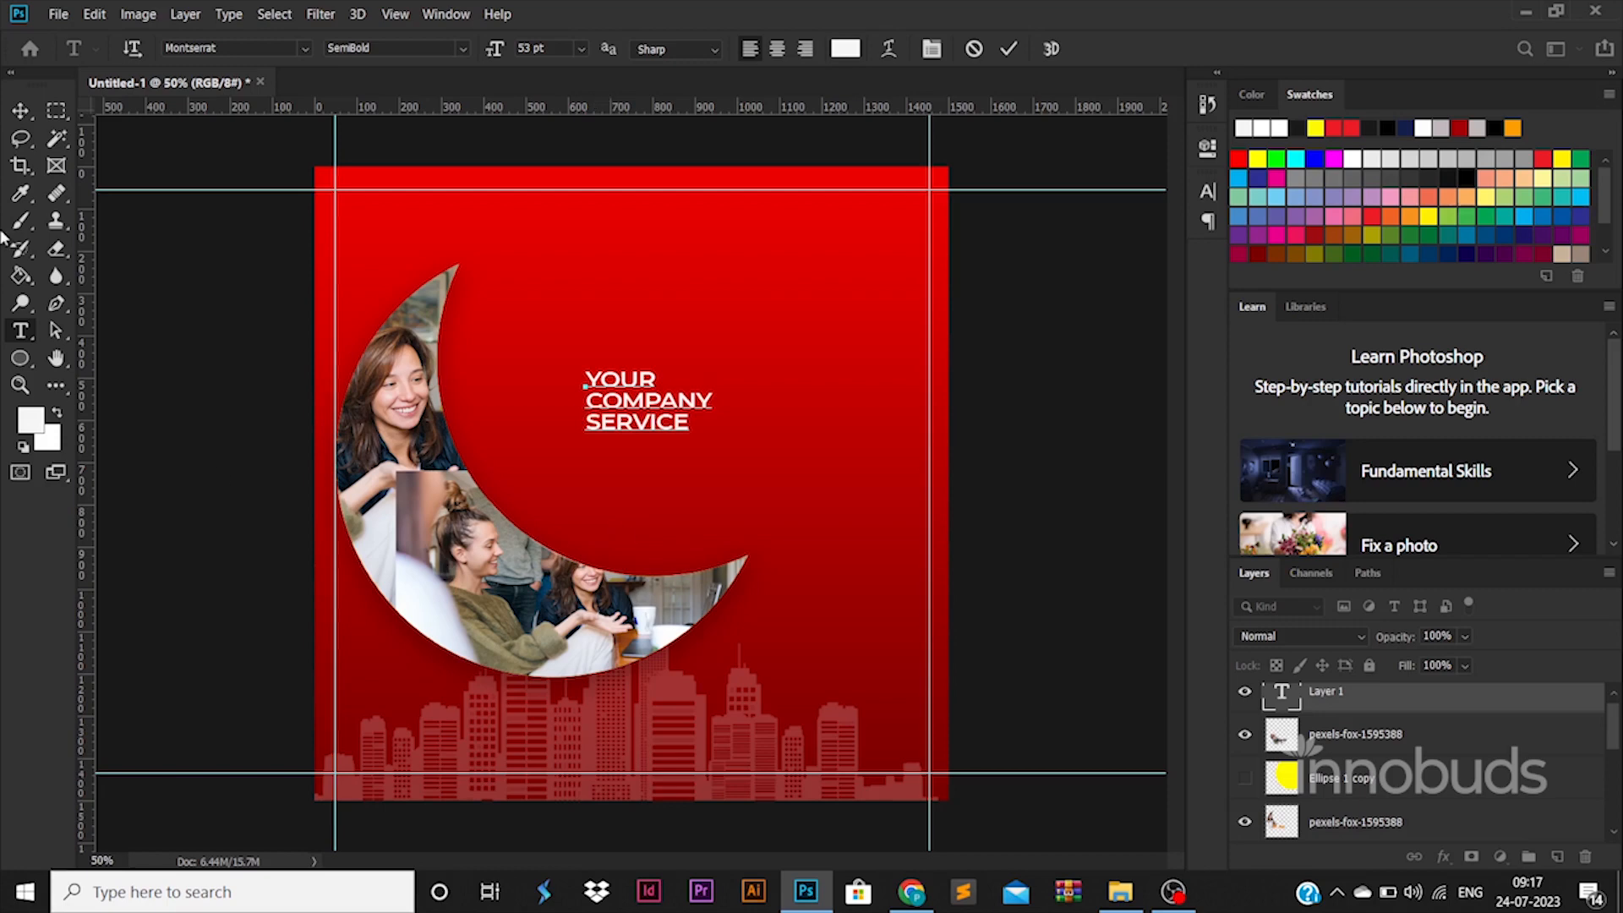
pyautogui.click(13, 123)
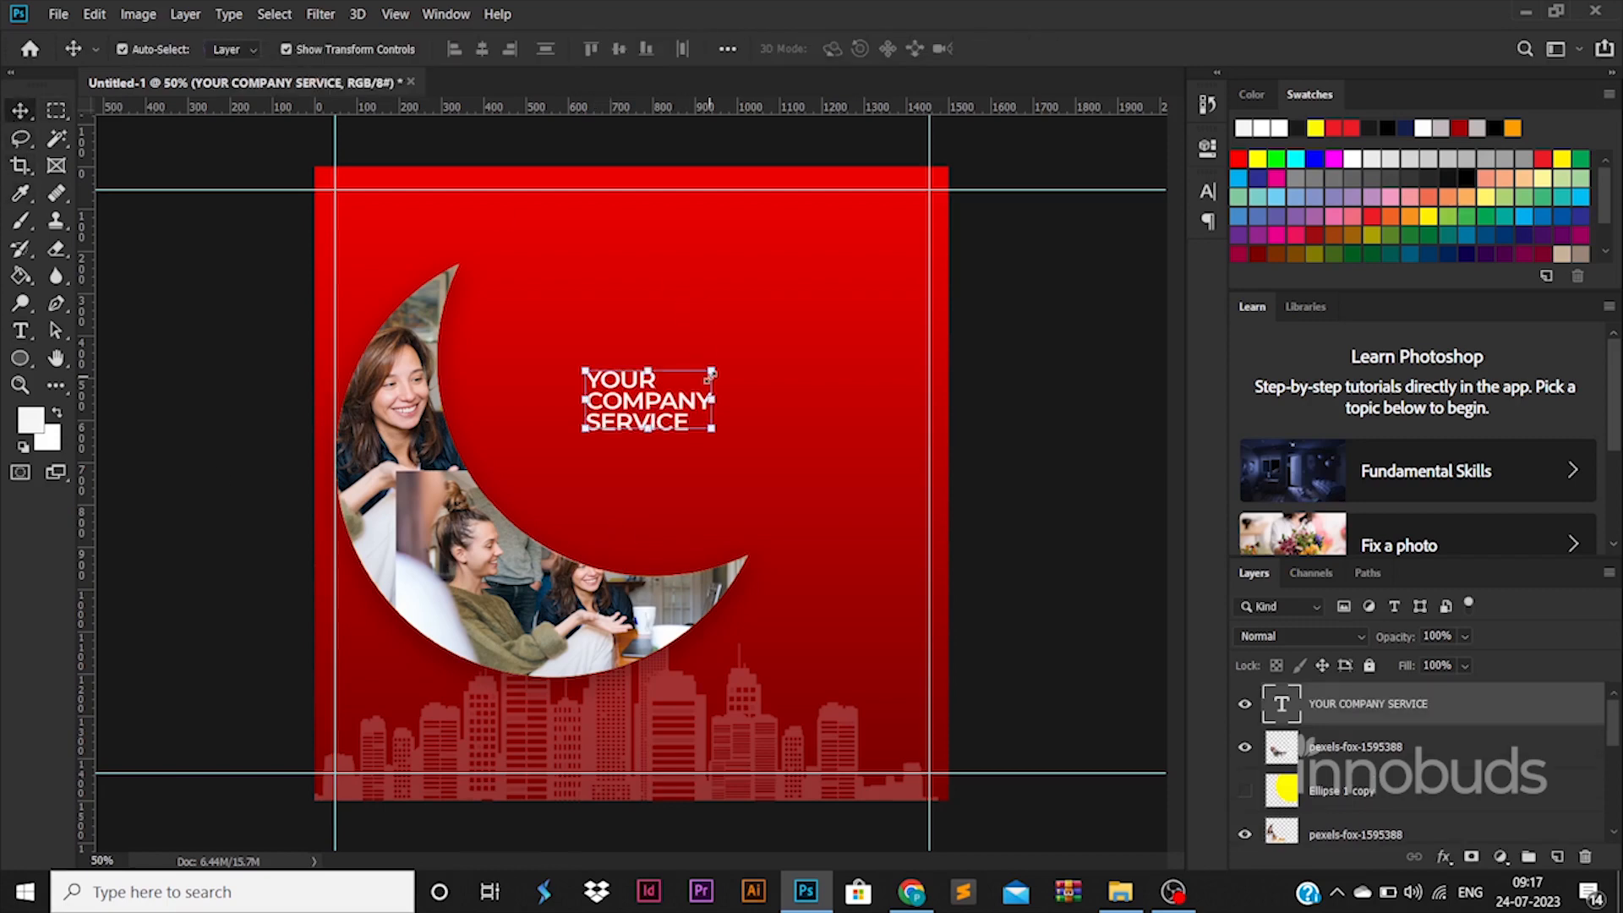
# Step: Enlarge the heading to about 182.5 pt inside the crescent's opening and set its font to Helvetica Black Condensed
pyautogui.moveTo(711, 372); pyautogui.dragTo(1025, 203)
pyautogui.moveTo(715, 320); pyautogui.dragTo(617, 386)
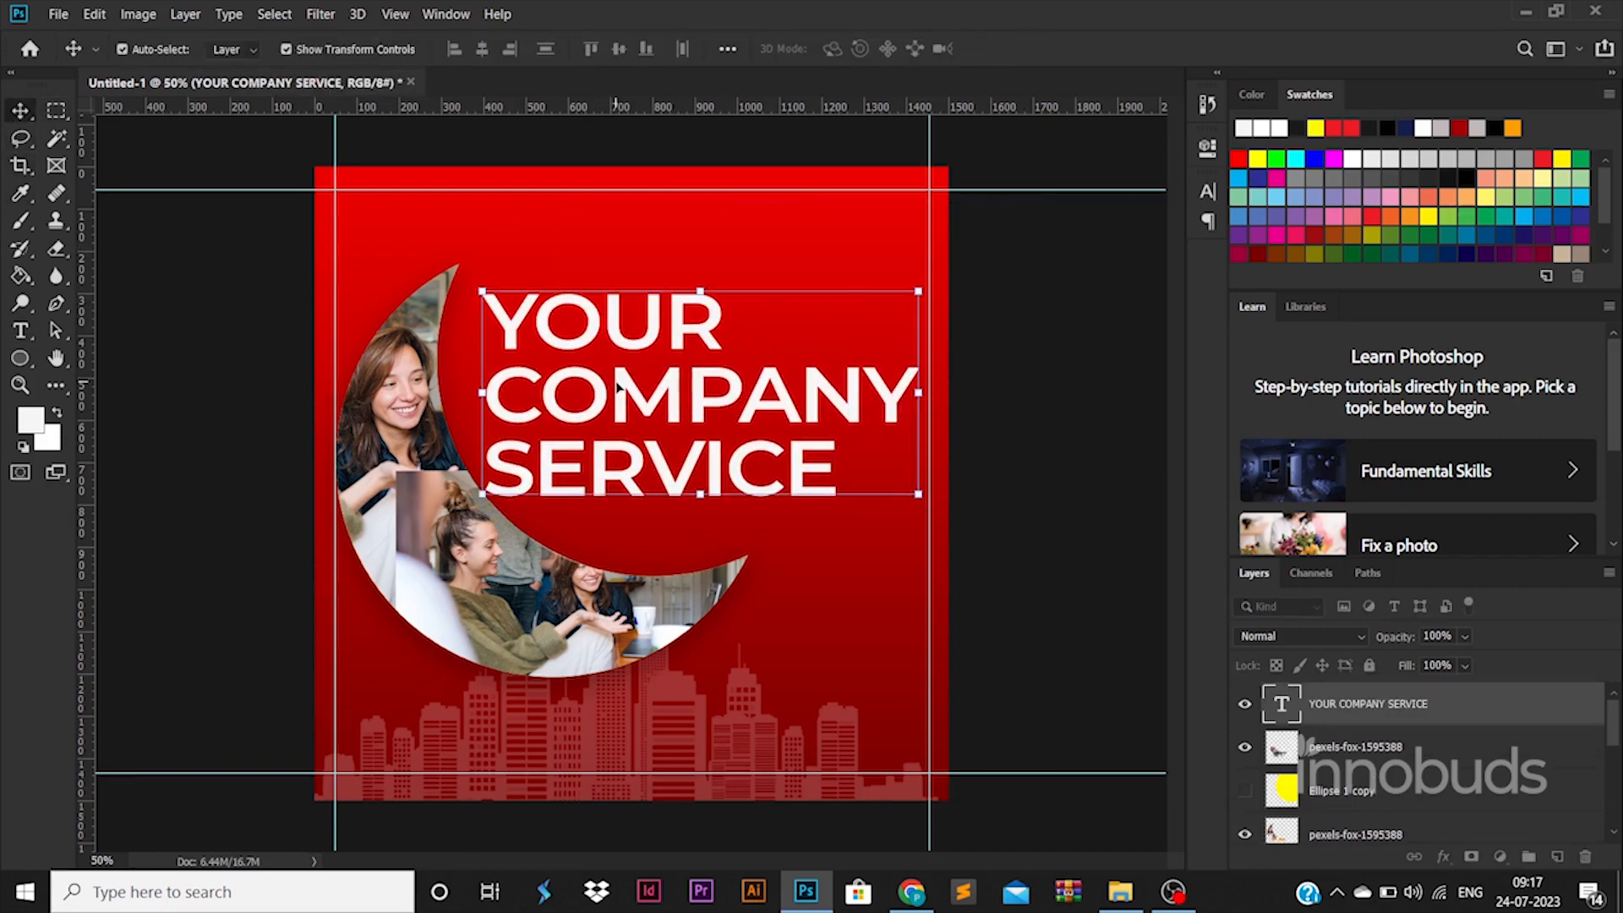
pyautogui.doubleClick(1274, 716)
pyautogui.click(305, 49)
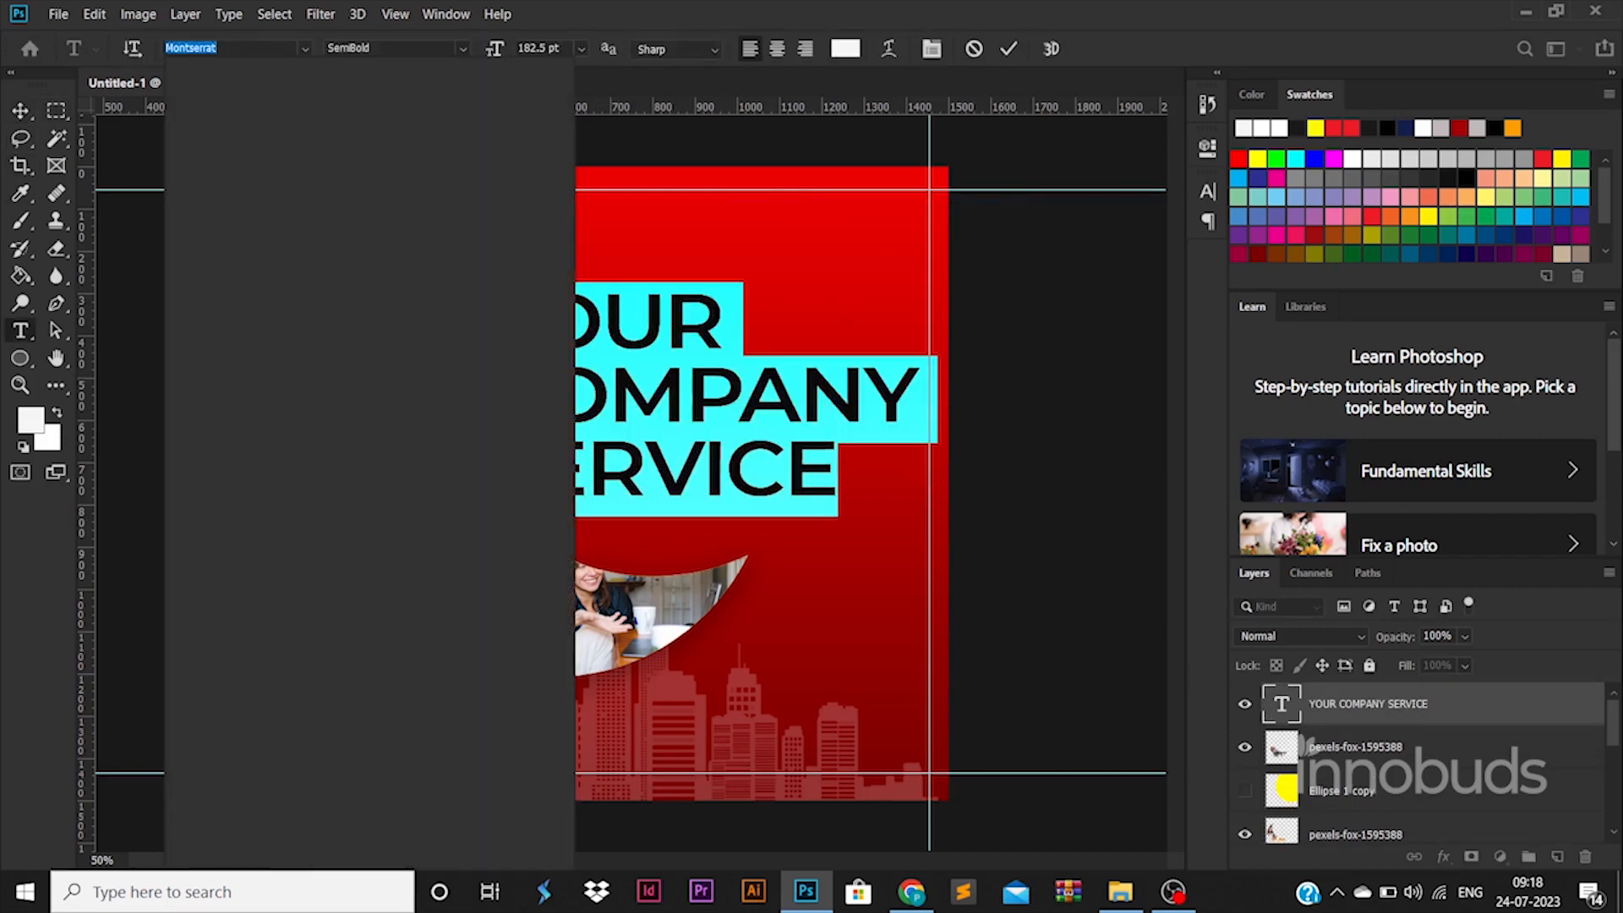
pyautogui.write('HELV')
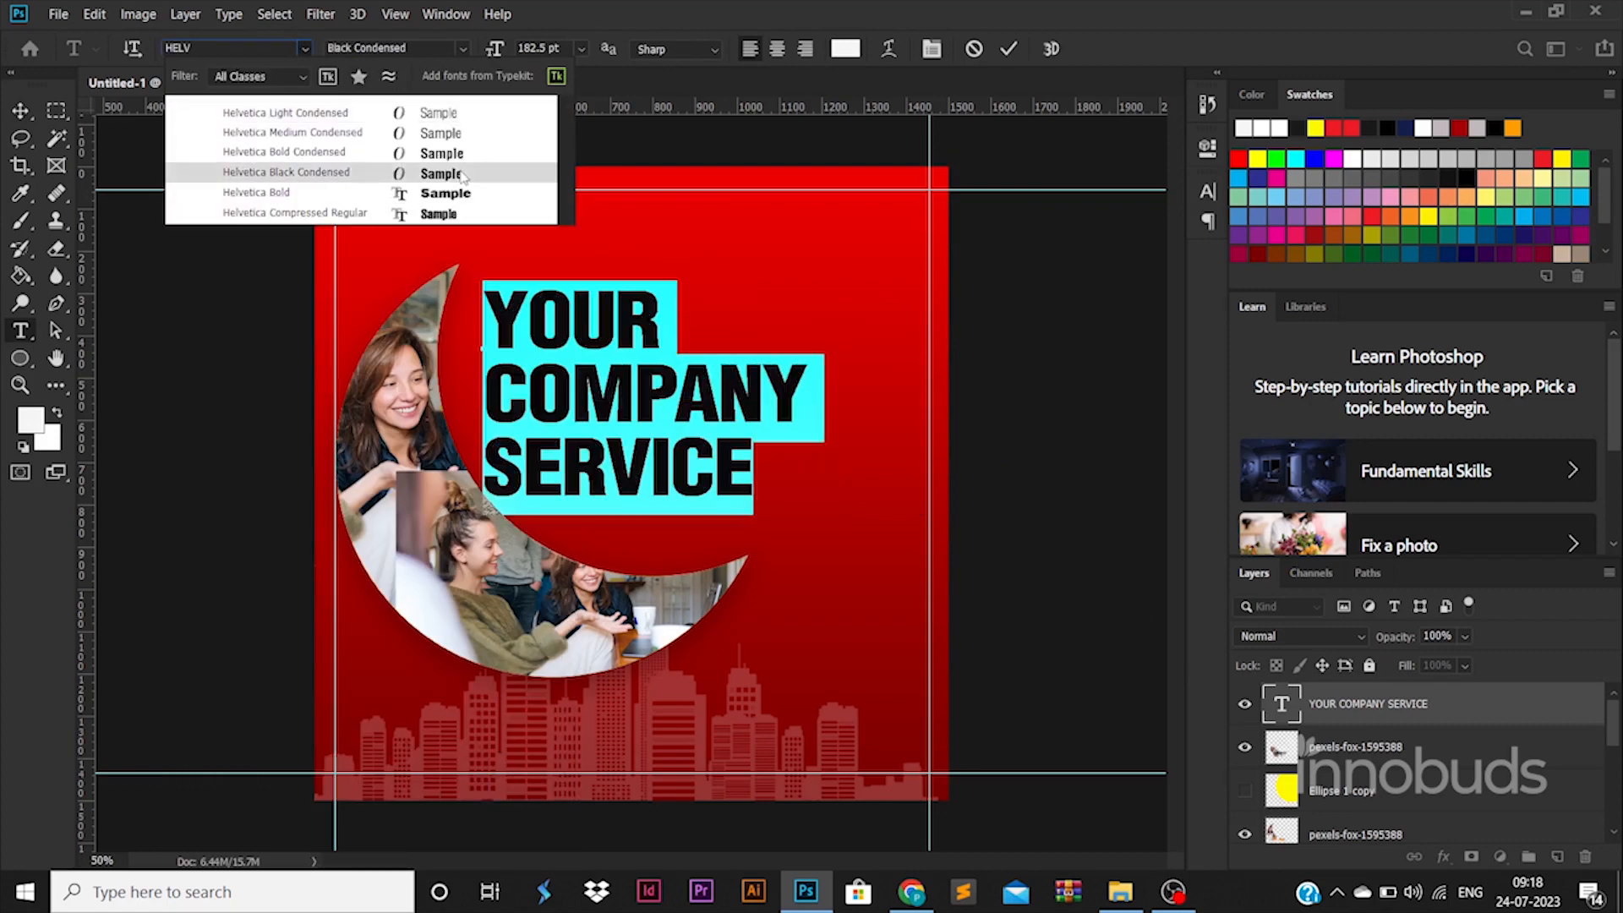
pyautogui.click(458, 173)
# Step: Set only the word YOUR to Helvetica Light Condensed and shift the heading slightly down and right
pyautogui.click(560, 296)
pyautogui.doubleClick(560, 296)
pyautogui.click(467, 47)
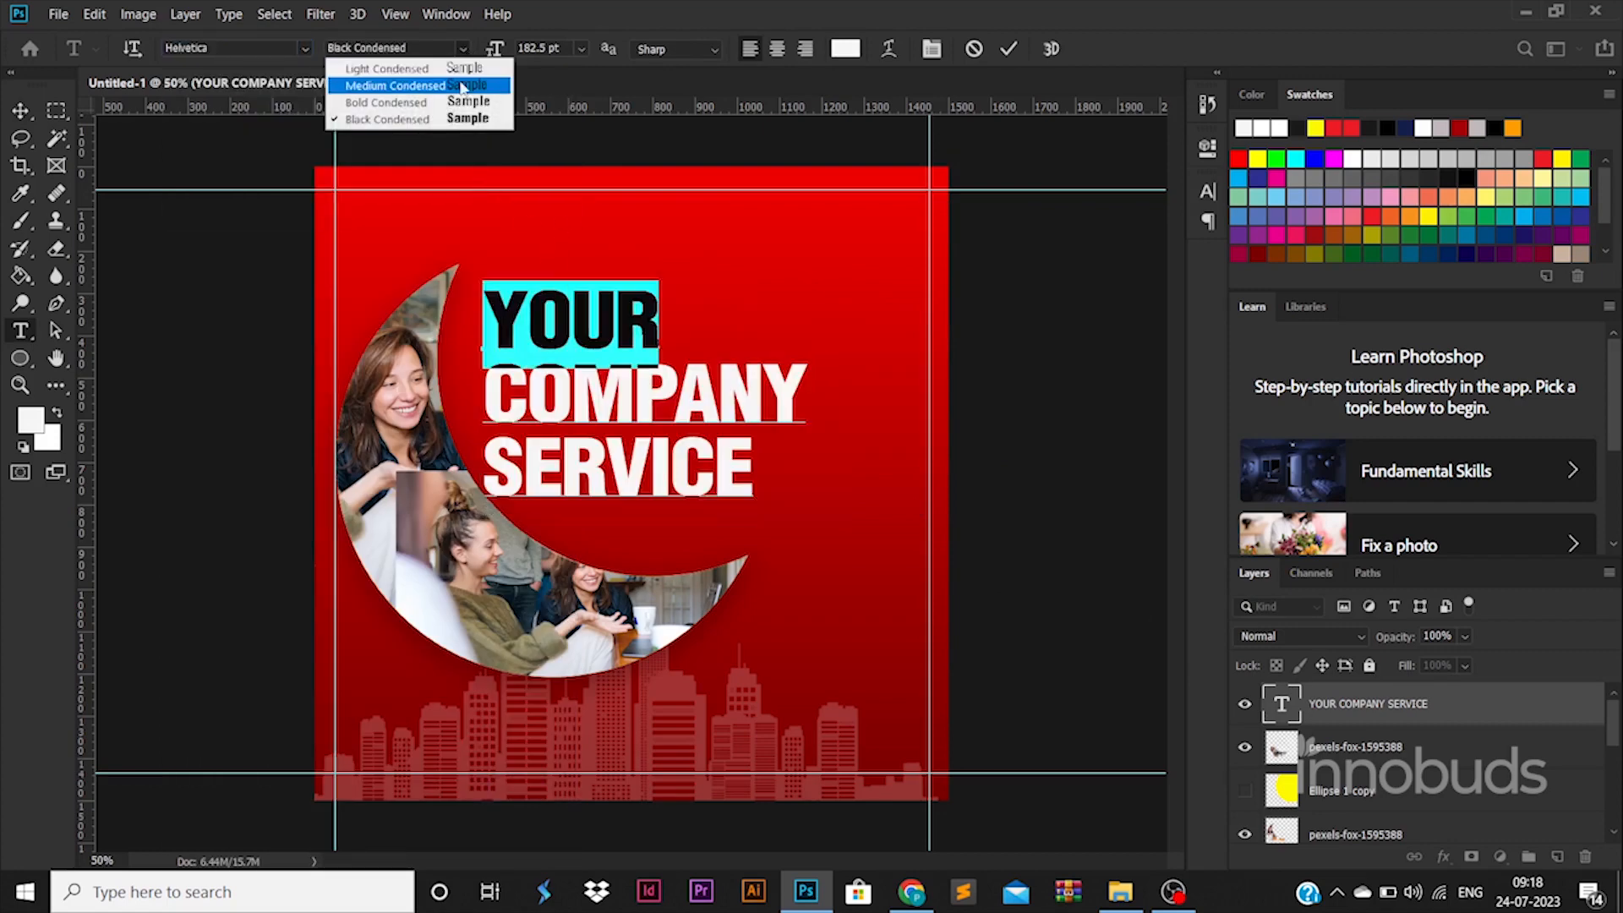
pyautogui.click(457, 71)
pyautogui.click(21, 110)
pyautogui.moveTo(569, 331); pyautogui.dragTo(583, 364)
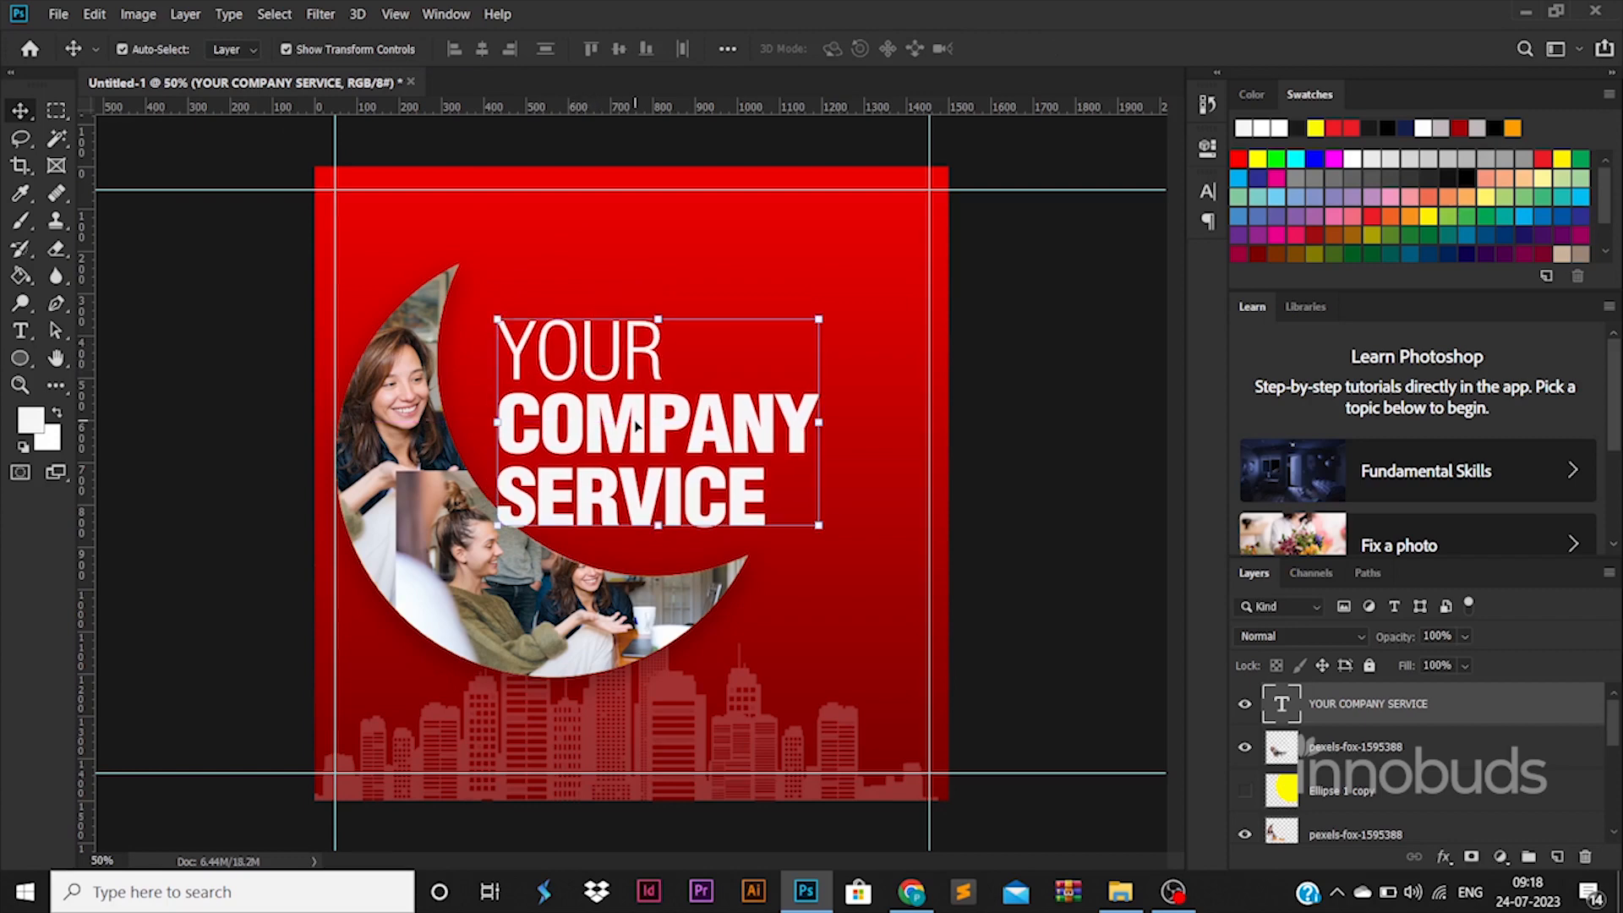
# Step: Move the heading layer below the crescent layers, directly above the buidling layer, and shift the text slightly down behind the crescent
pyautogui.doubleClick(635, 427)
pyautogui.click(541, 427)
pyautogui.click(21, 111)
pyautogui.moveTo(1466, 703); pyautogui.dragTo(1428, 762)
pyautogui.moveTo(693, 456); pyautogui.dragTo(699, 473)
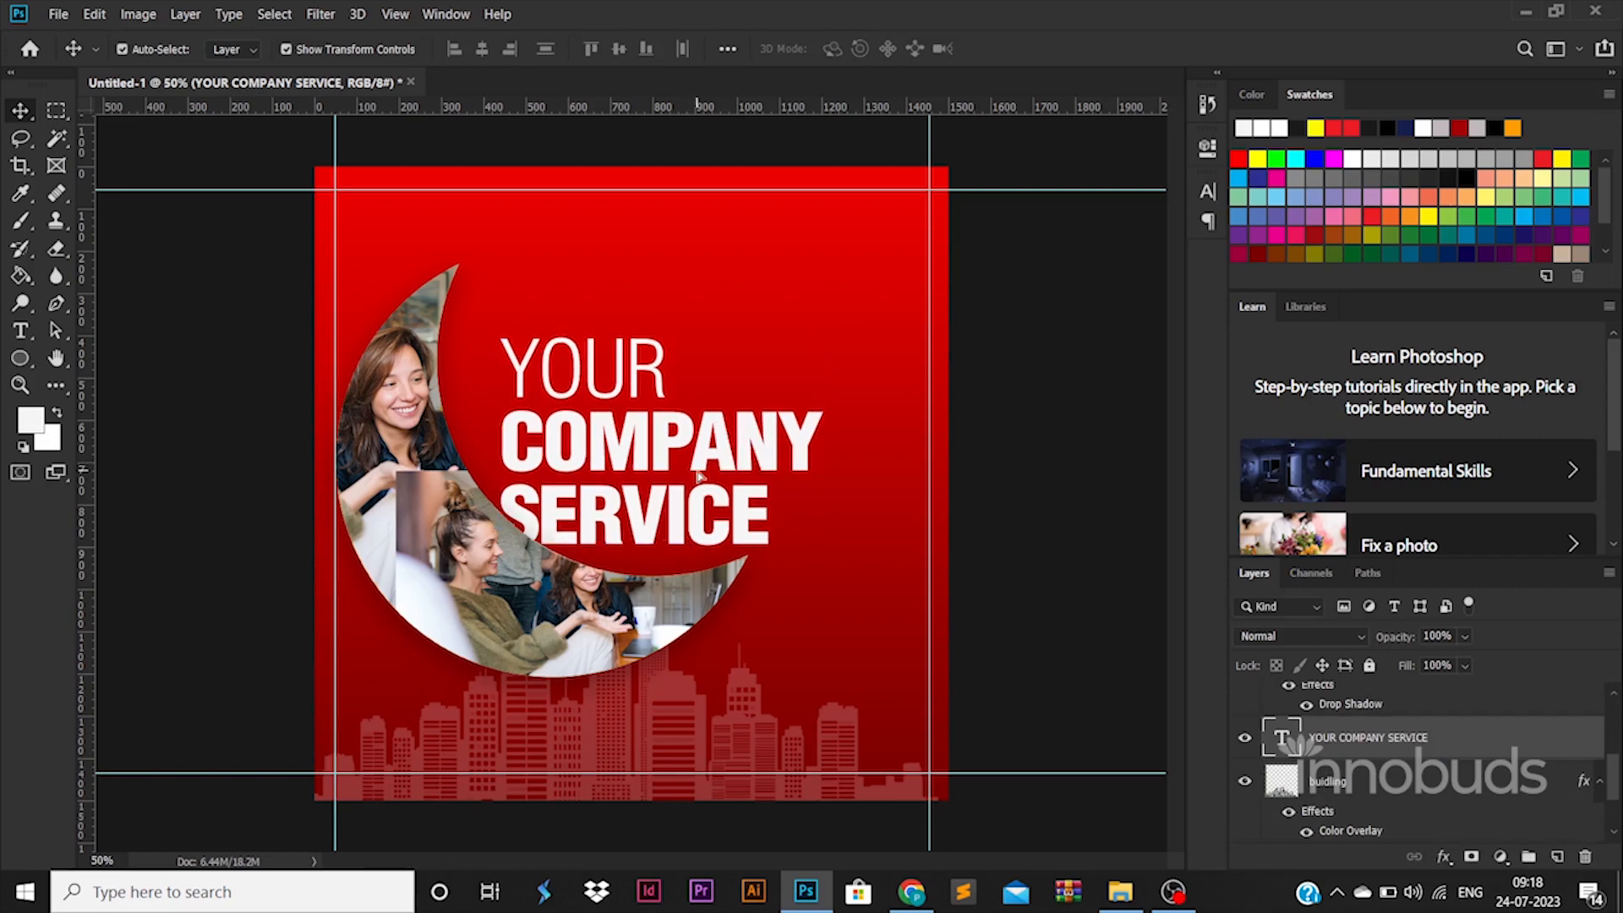
pyautogui.doubleClick(698, 476)
pyautogui.click(542, 442)
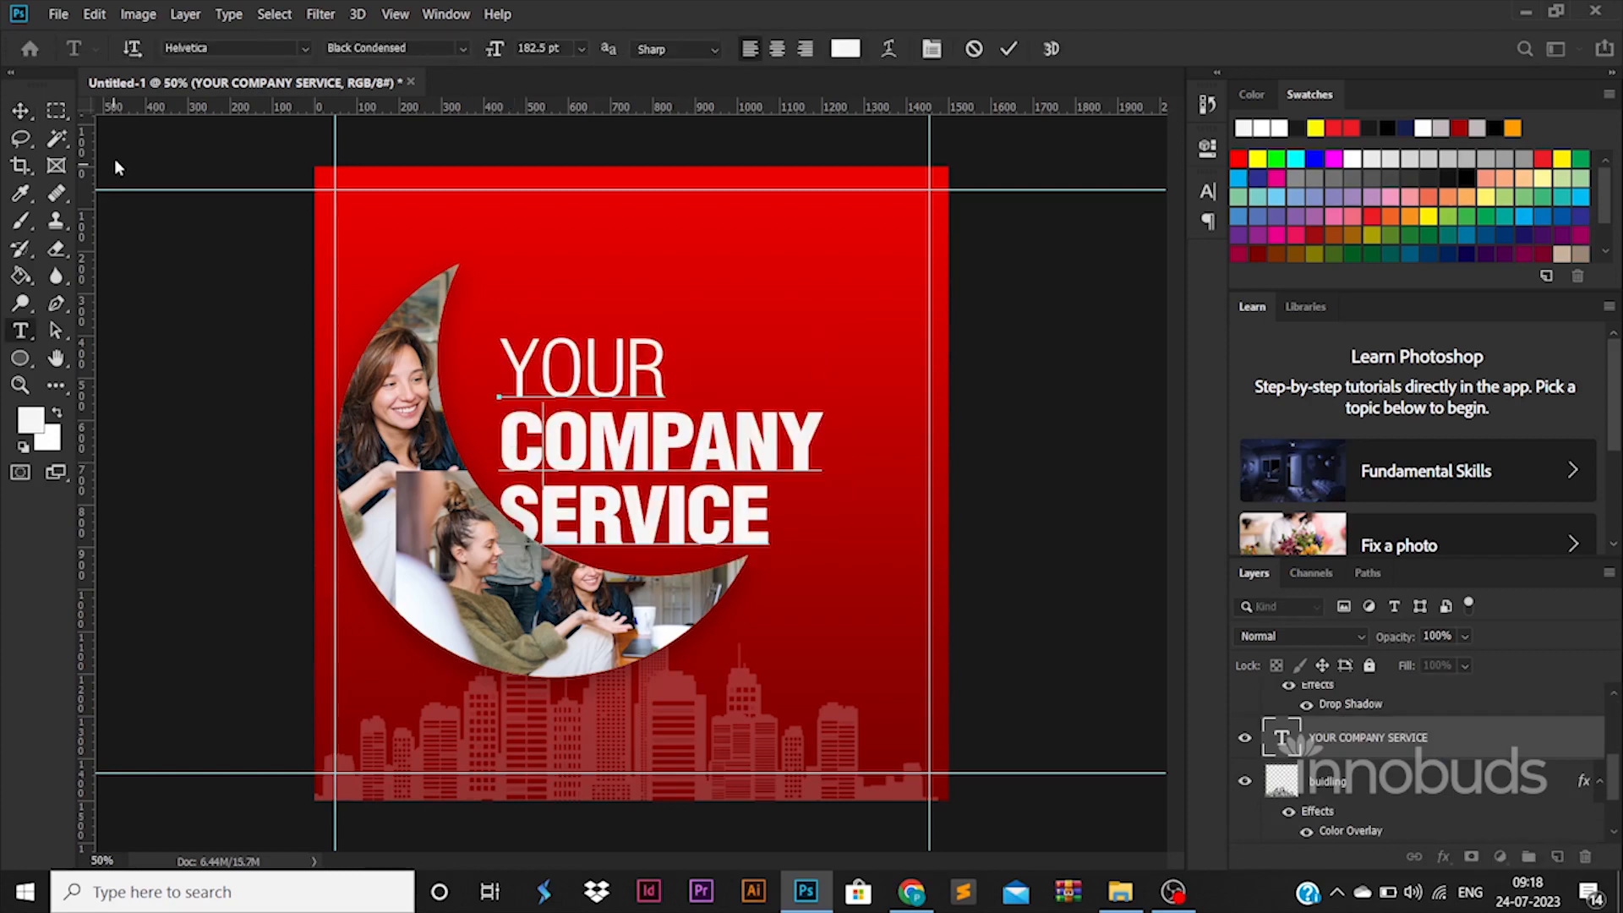
pyautogui.click(20, 111)
# Step: Duplicate the heading, replace the copy's text with "LOGO", scale it to about 77% and place it in the upper-right corner of the guides
pyautogui.keyDown('alt'); pyautogui.moveTo(681, 477); pyautogui.dragTo(826, 357); pyautogui.keyUp('alt')
pyautogui.doubleClick(825, 357)
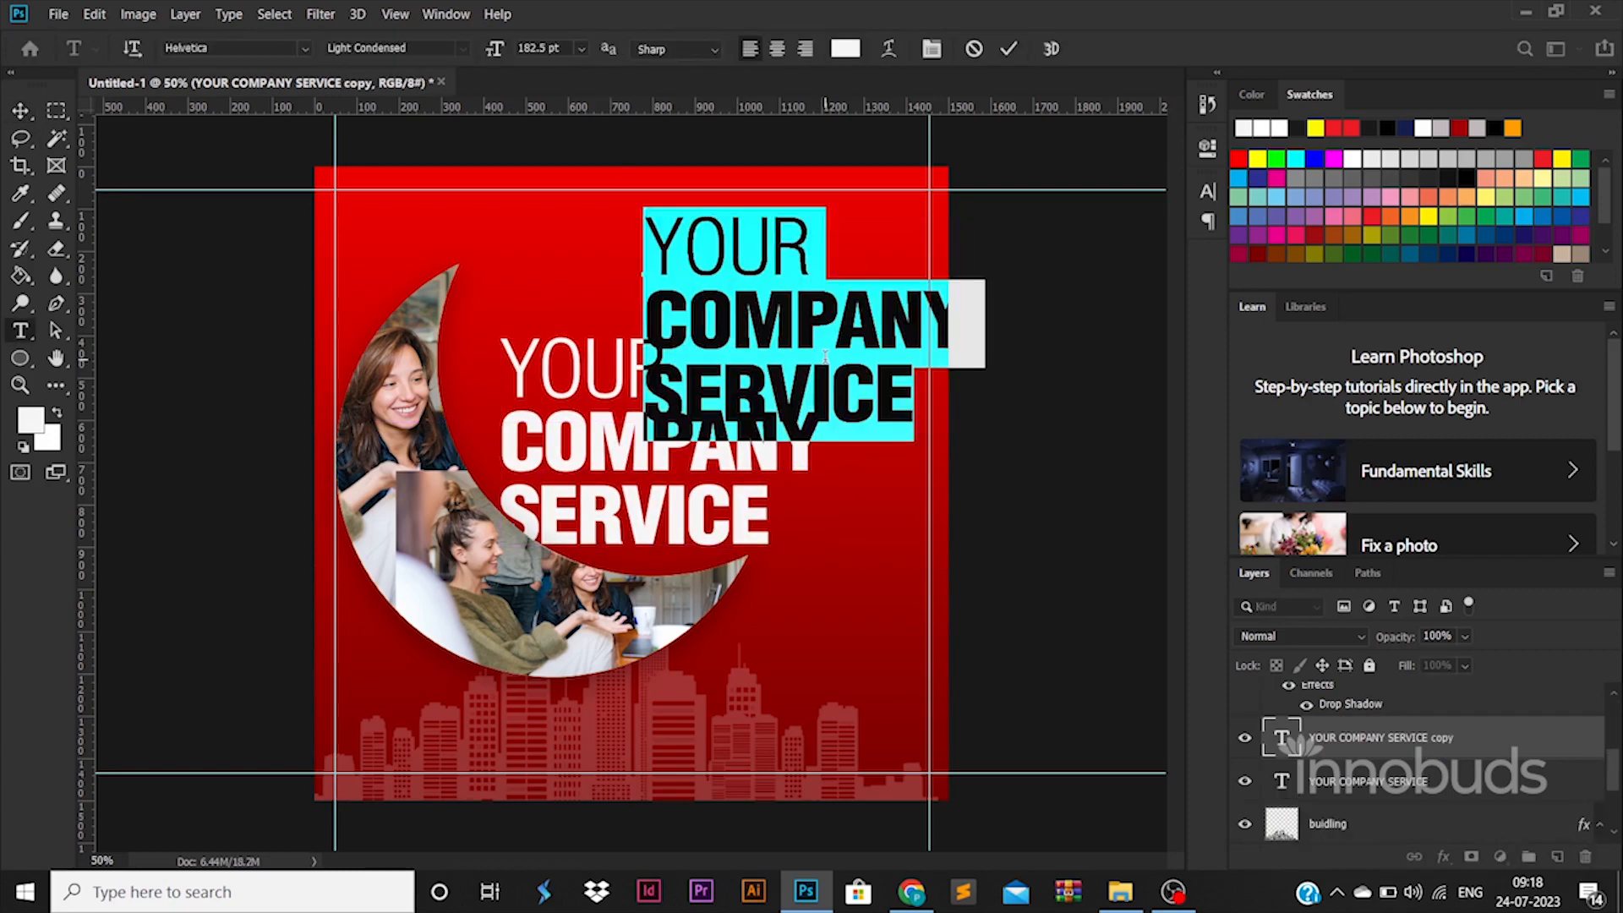
pyautogui.write('LOGO')
pyautogui.hotkey('ctrl', 'Return')
pyautogui.moveTo(645, 210); pyautogui.dragTo(681, 225)
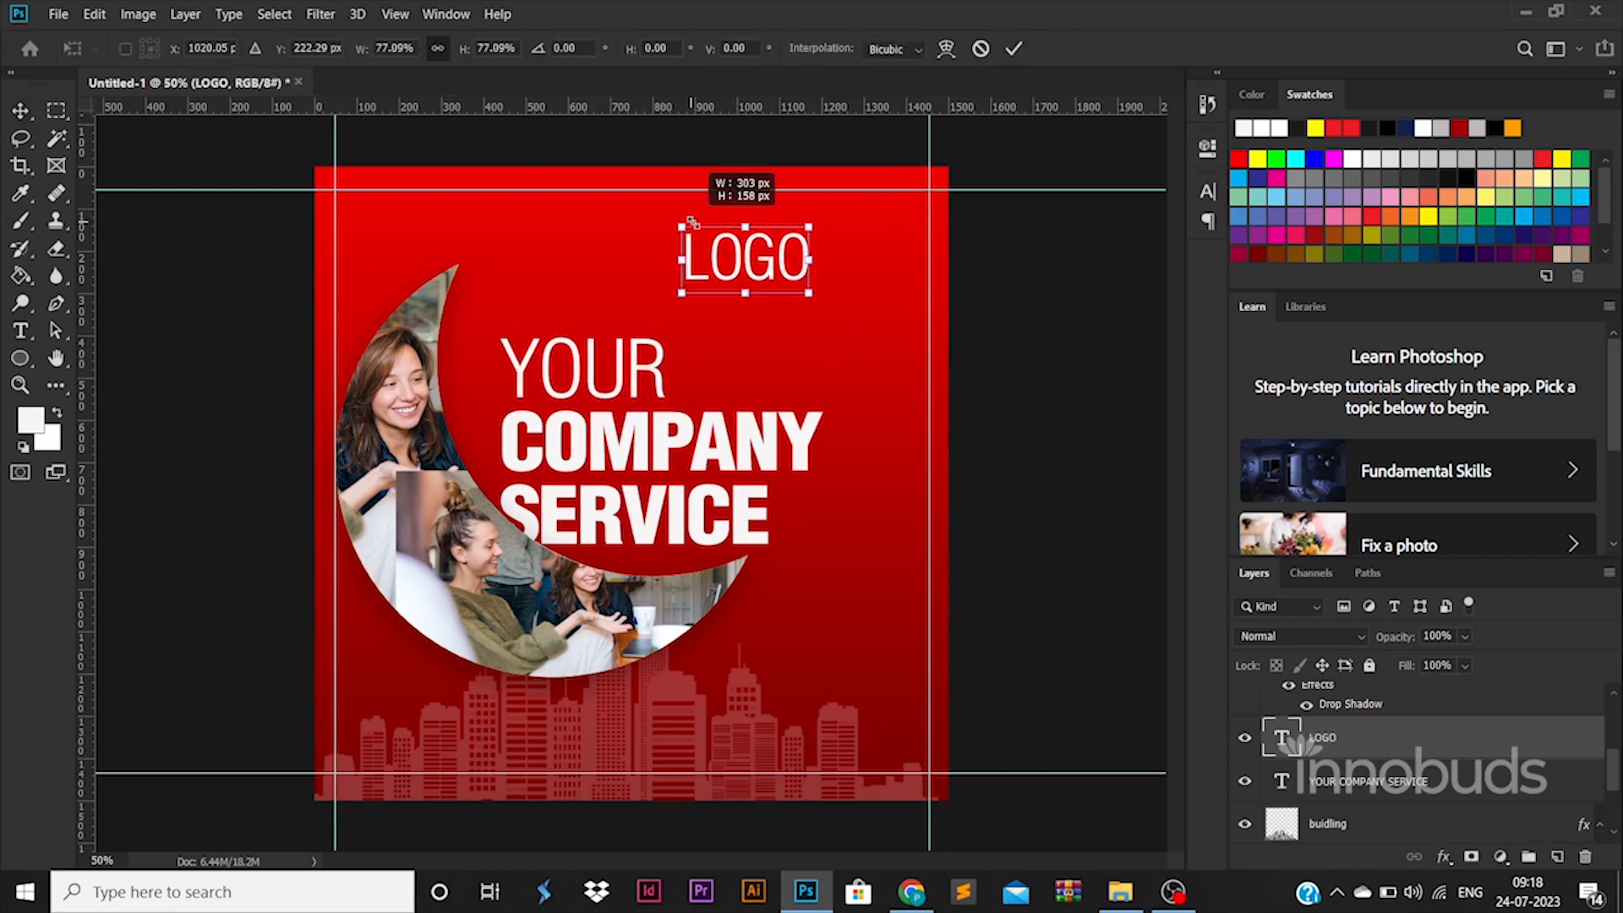
pyautogui.moveTo(791, 264); pyautogui.dragTo(910, 230)
pyautogui.press('Return')
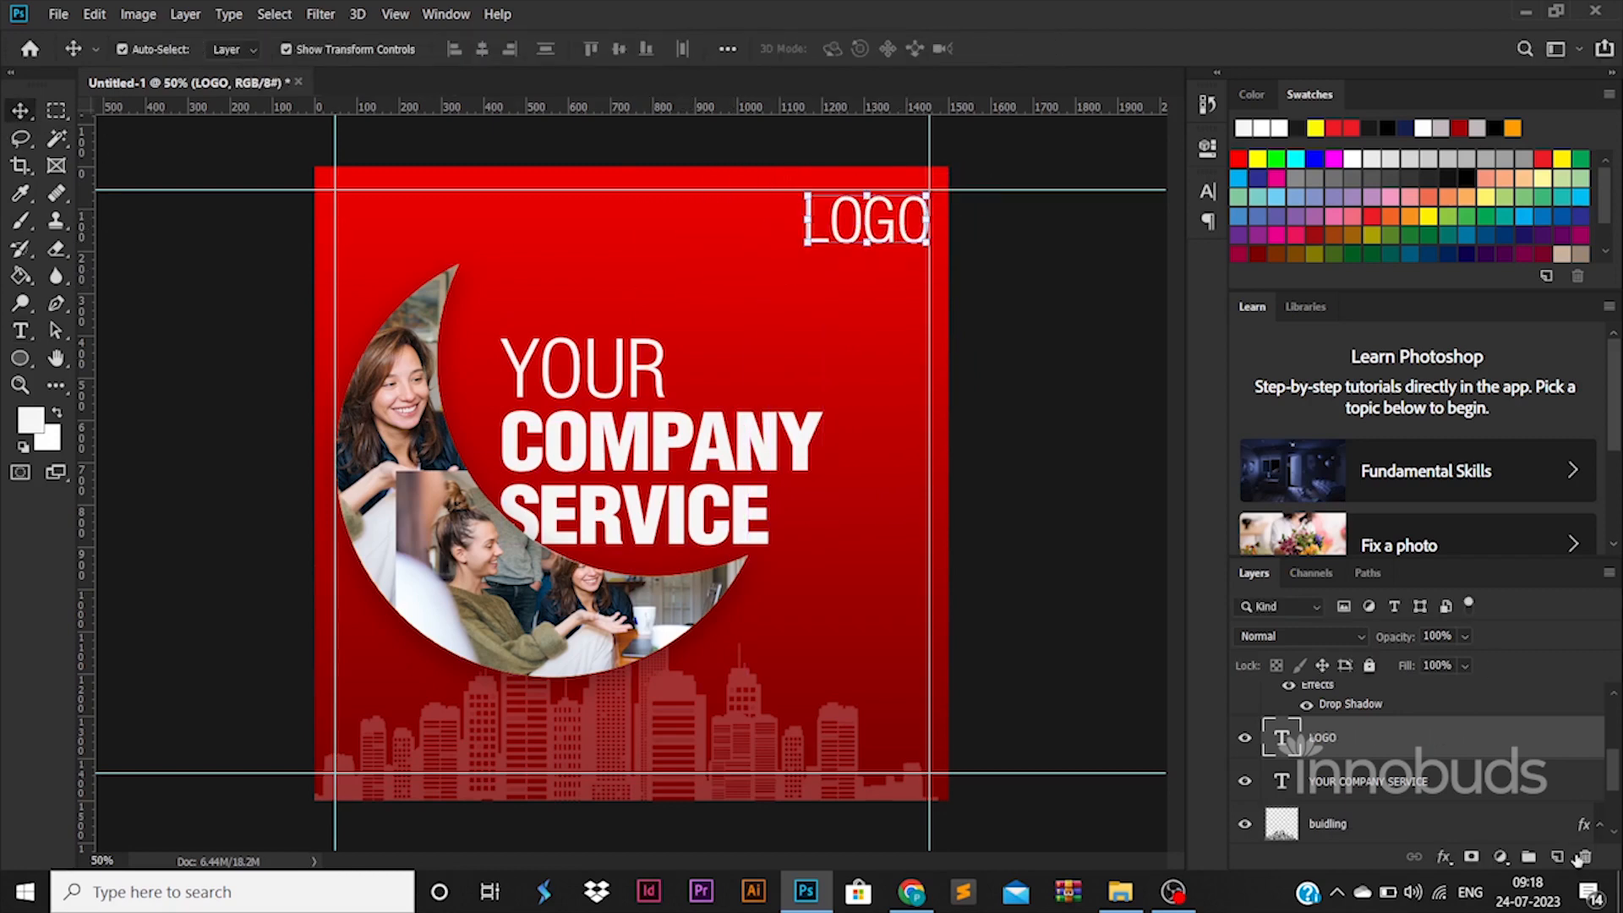
# Step: Set the LOGO text to Bold Condensed and scale it to about 129 pt so it ends at the right margin guide
pyautogui.doubleClick(1283, 737)
pyautogui.click(462, 48)
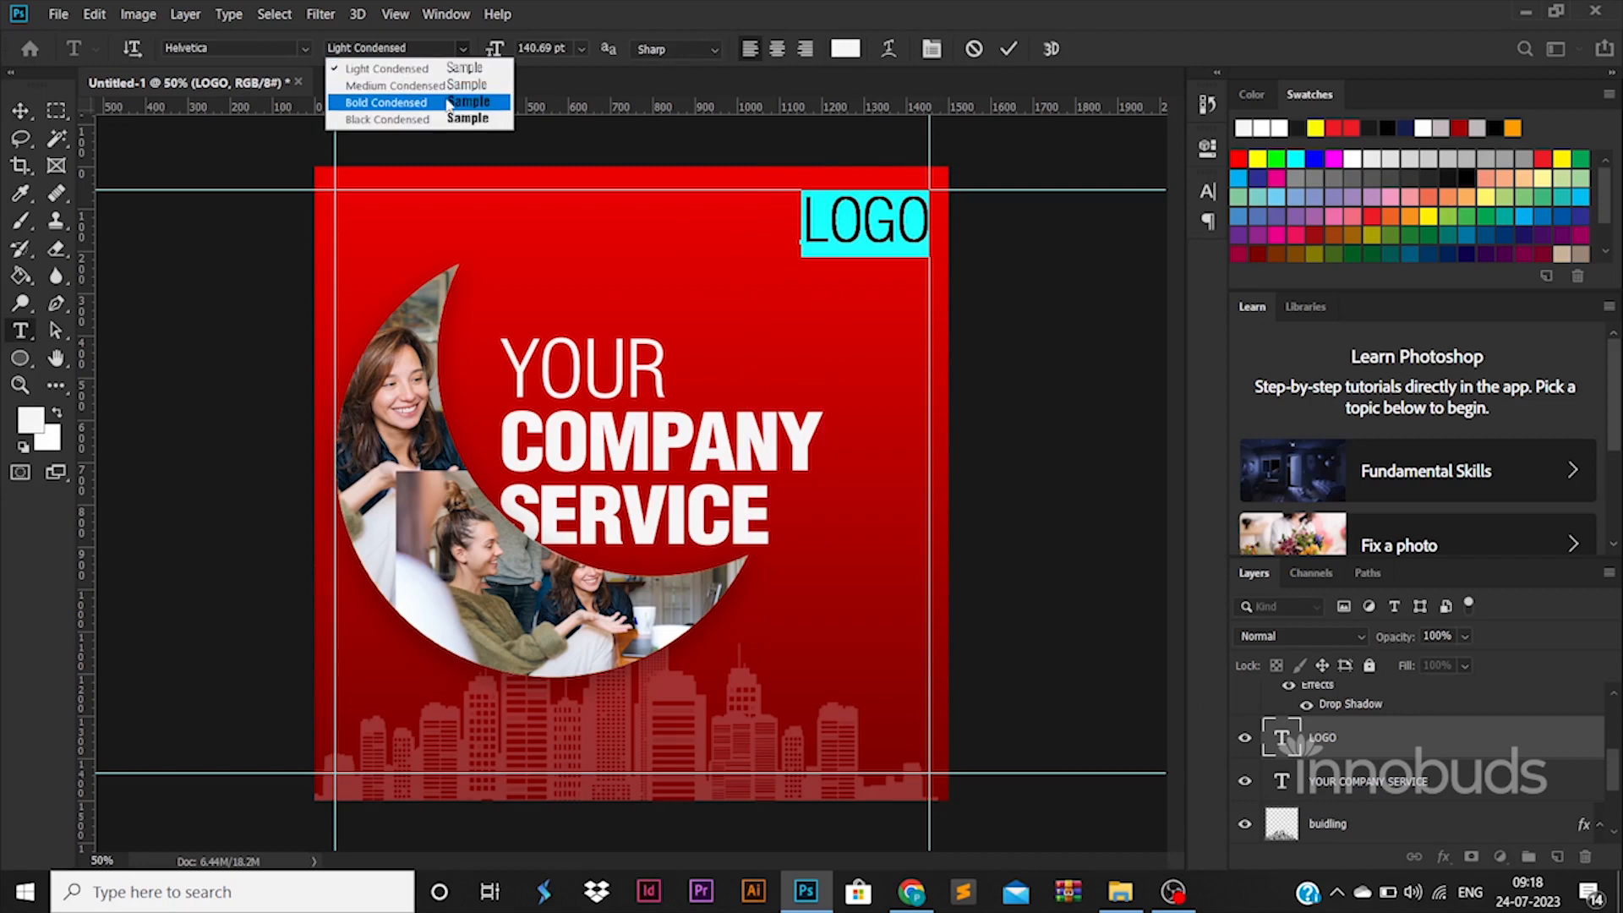
pyautogui.click(443, 96)
pyautogui.click(20, 110)
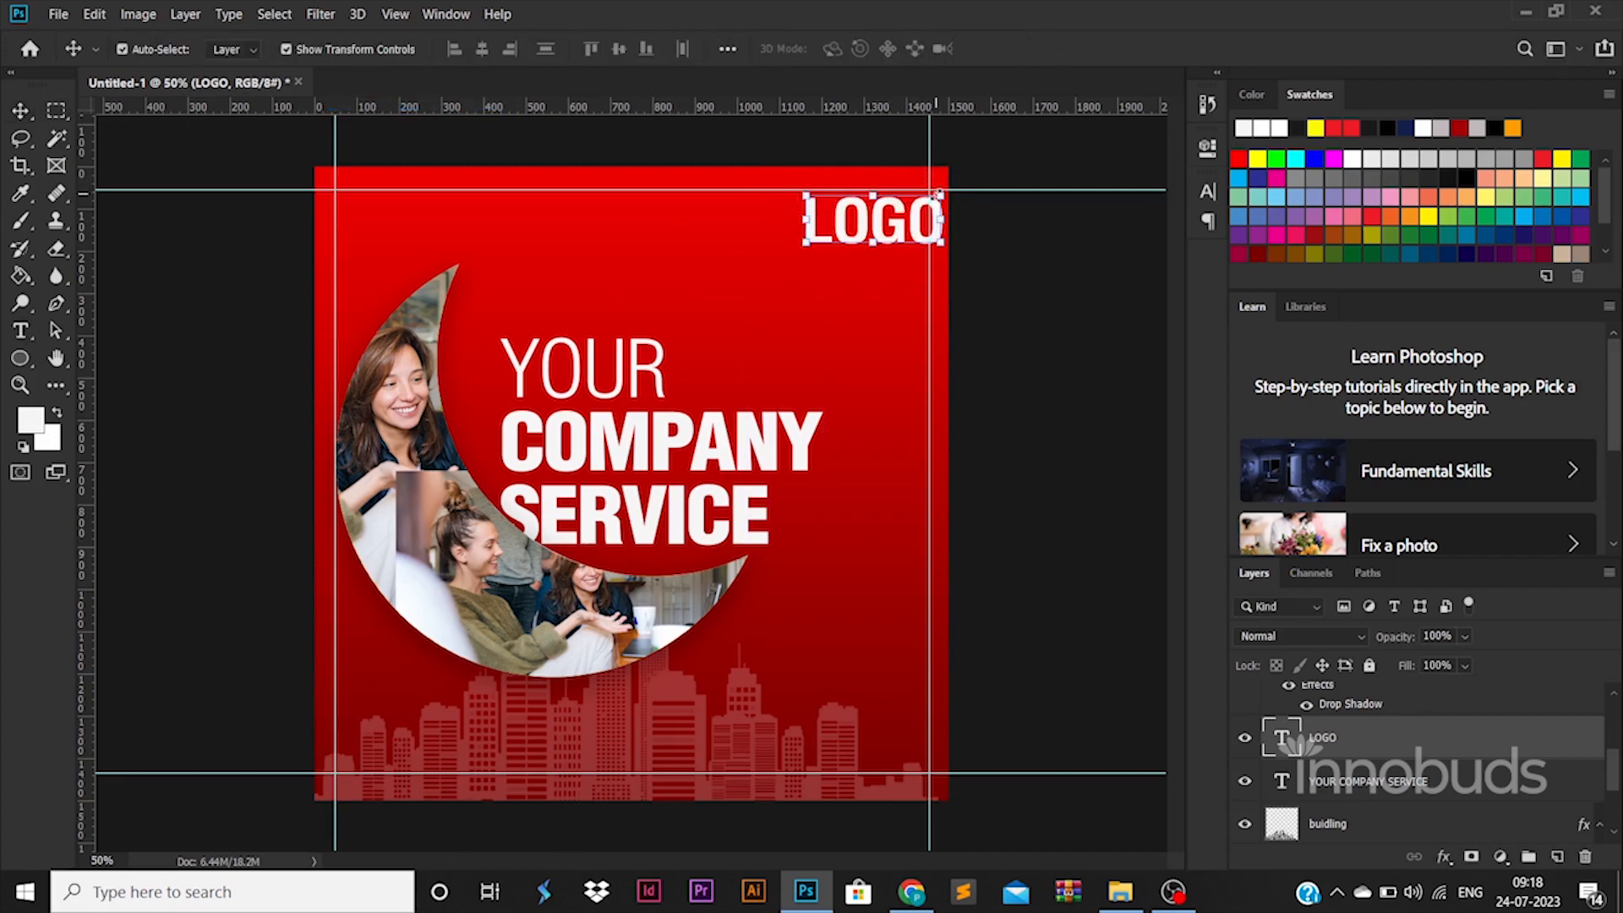
pyautogui.moveTo(938, 193); pyautogui.dragTo(900, 241)
pyautogui.press('Return')
# Step: Draw a white rounded rectangle around LOGO, running past the poster's right edge, and place its layer directly below the LOGO layer
pyautogui.rightClick(25, 360)
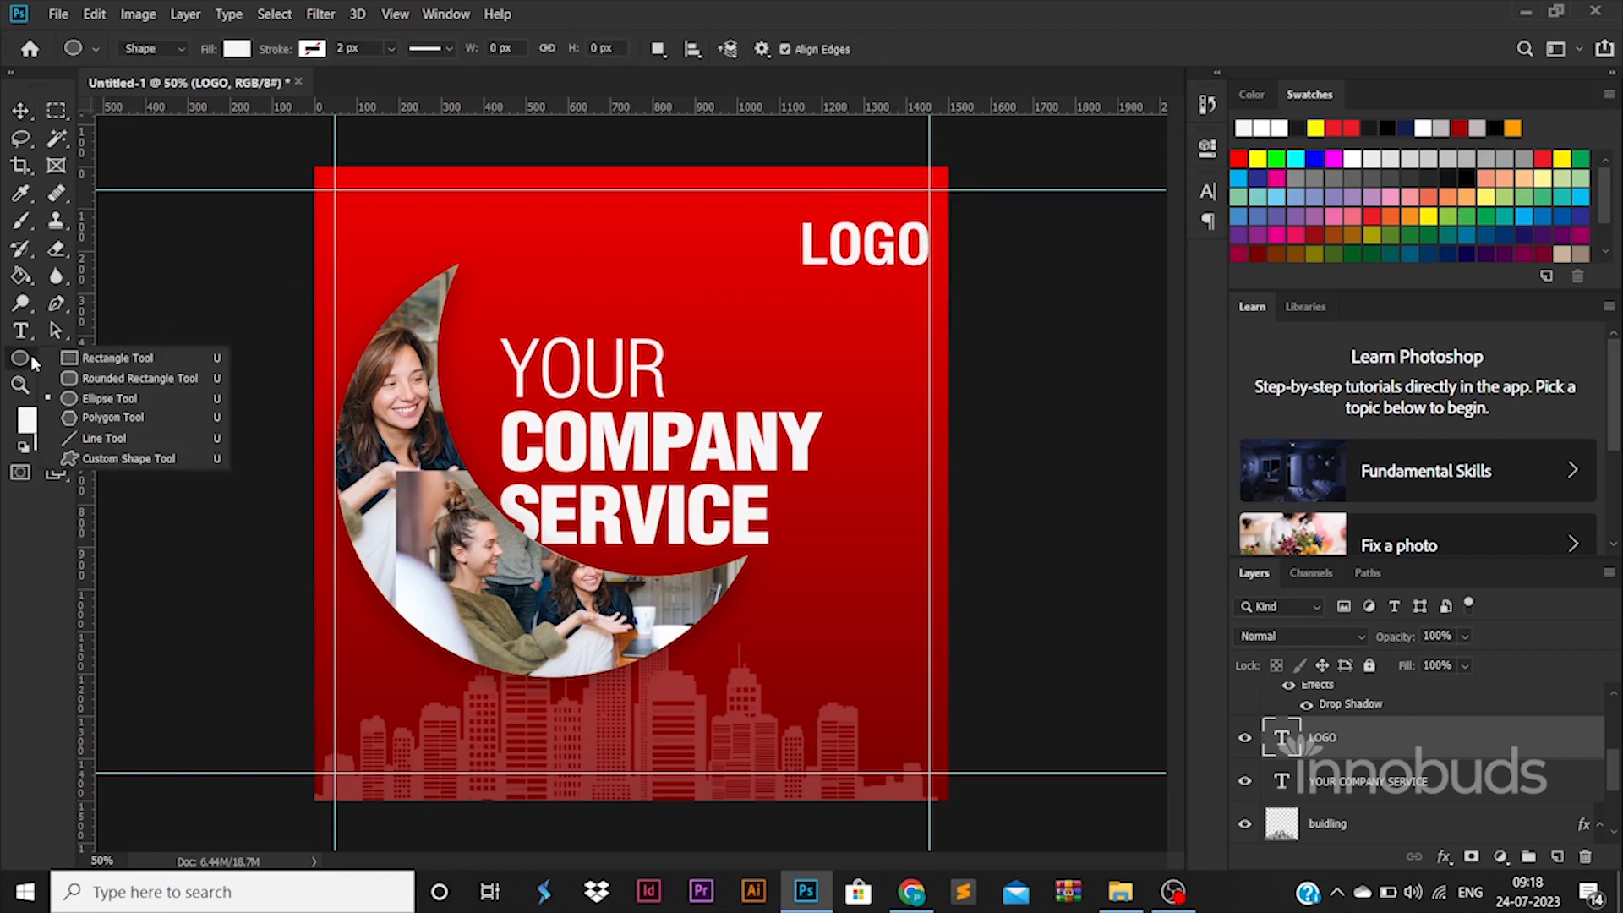
pyautogui.click(106, 377)
pyautogui.moveTo(792, 272); pyautogui.dragTo(973, 284)
pyautogui.click(21, 110)
pyautogui.moveTo(1443, 749); pyautogui.dragTo(1494, 782)
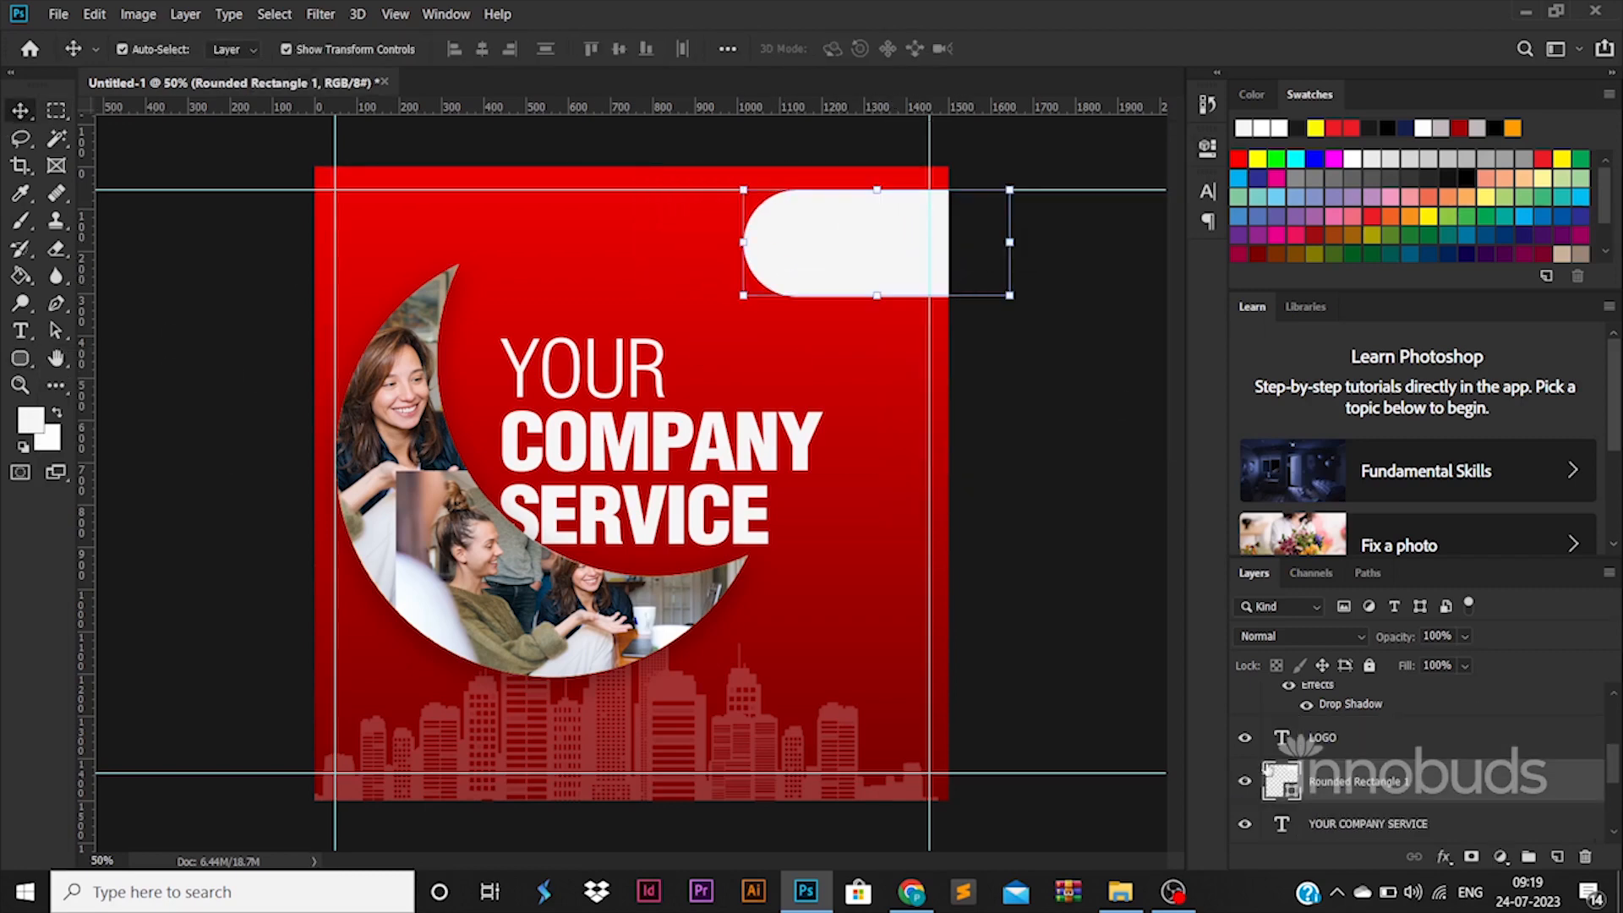
# Step: Recolor the LOGO text with a red sampled from the poster background, raise it slightly and nudge the white rounded rectangle right
pyautogui.doubleClick(1284, 740)
pyautogui.click(851, 52)
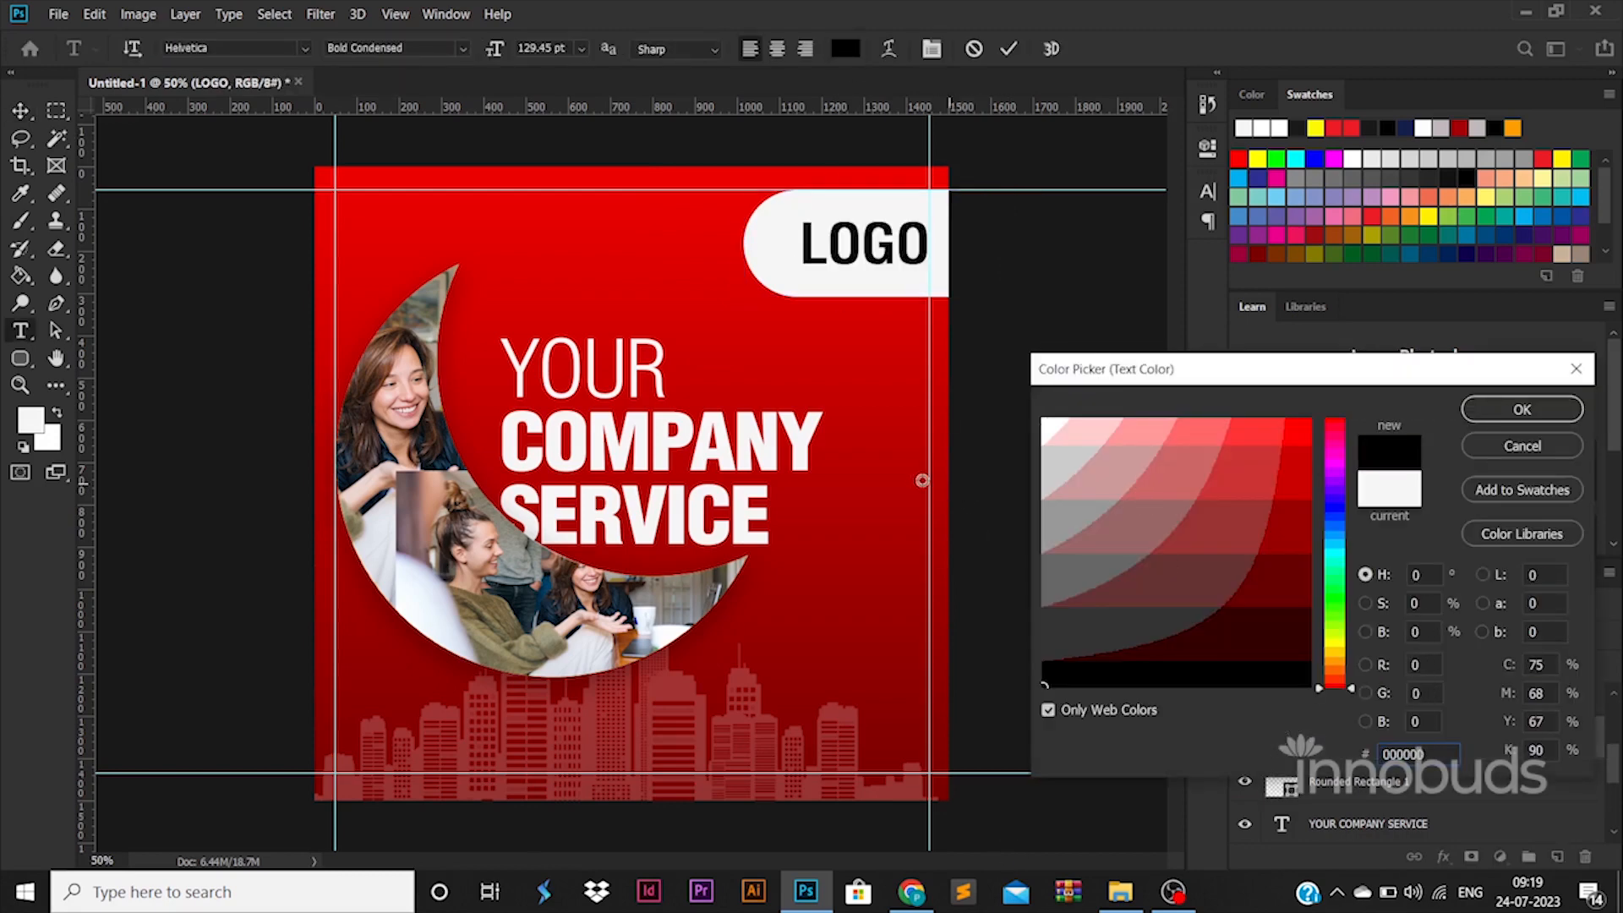
pyautogui.click(923, 478)
pyautogui.press('Return')
pyautogui.click(20, 110)
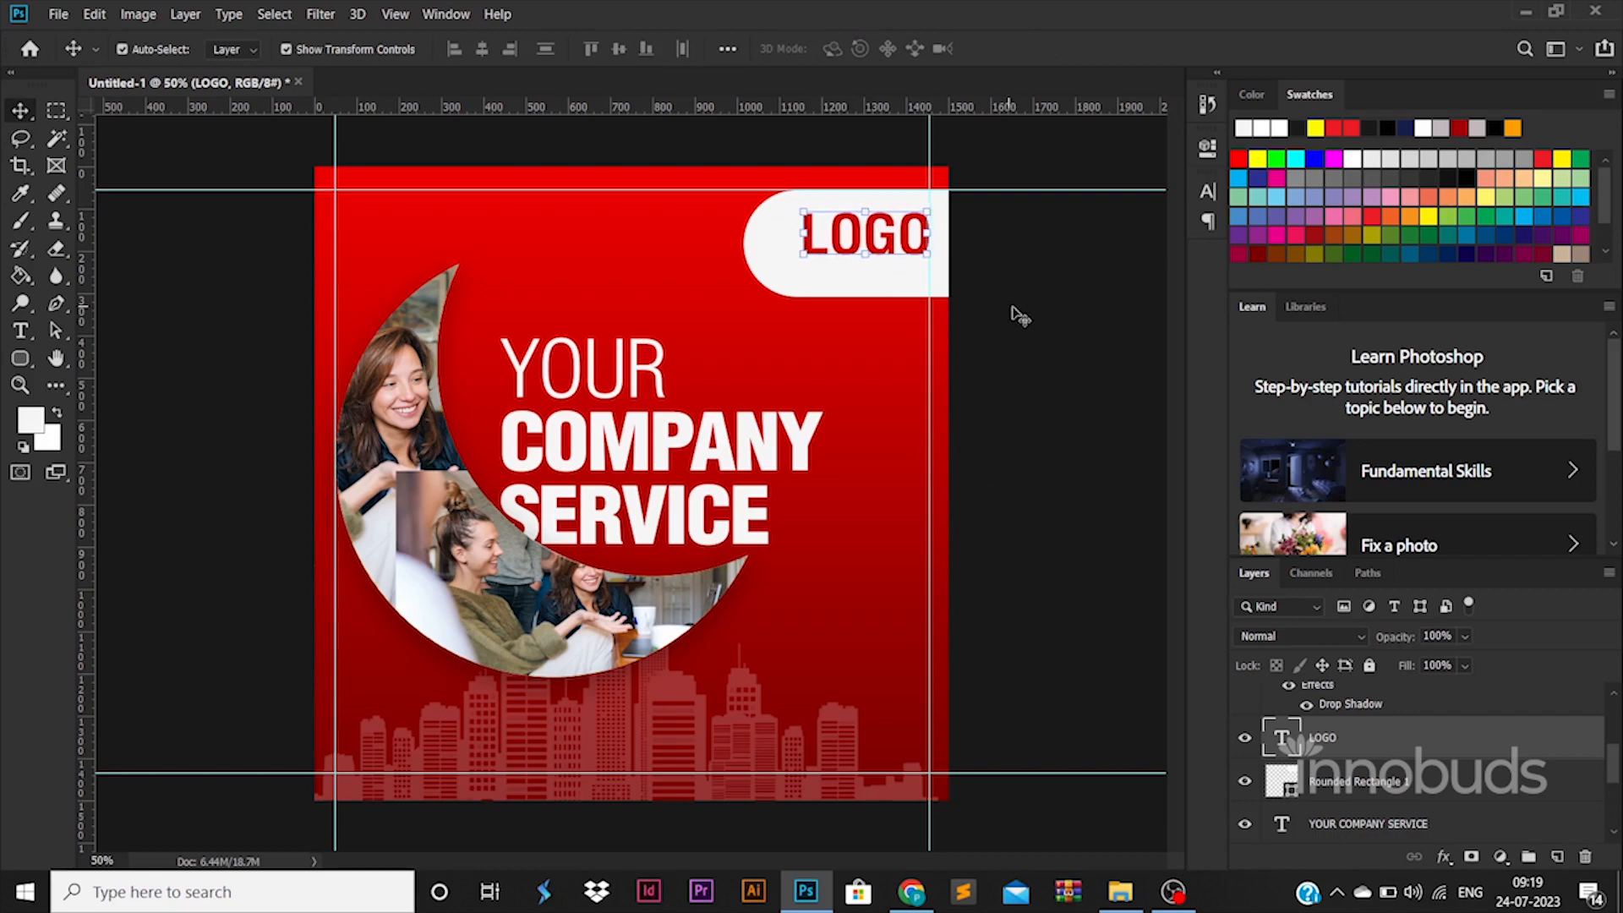
pyautogui.moveTo(869, 292); pyautogui.dragTo(871, 296)
pyautogui.click(1097, 368)
# Step: Duplicate the LOGO text just below itself and replace the copy's text with "Tagline Goes Herer"
pyautogui.moveTo(852, 224); pyautogui.dragTo(854, 266)
pyautogui.press('t')
pyautogui.doubleClick(853, 264)
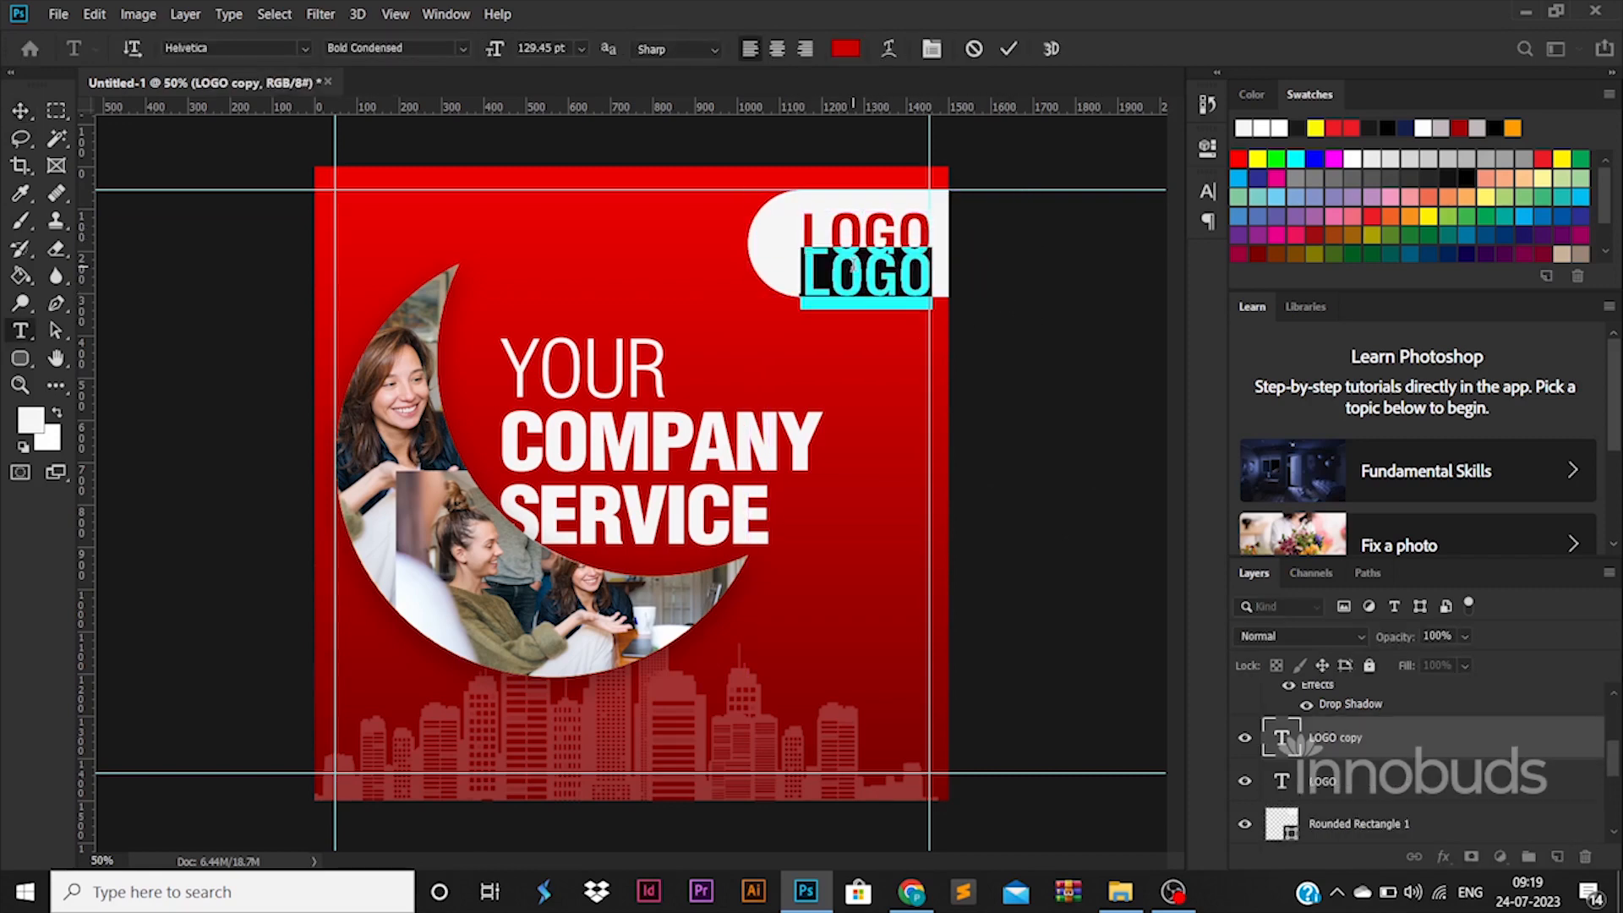
pyautogui.write('tA')
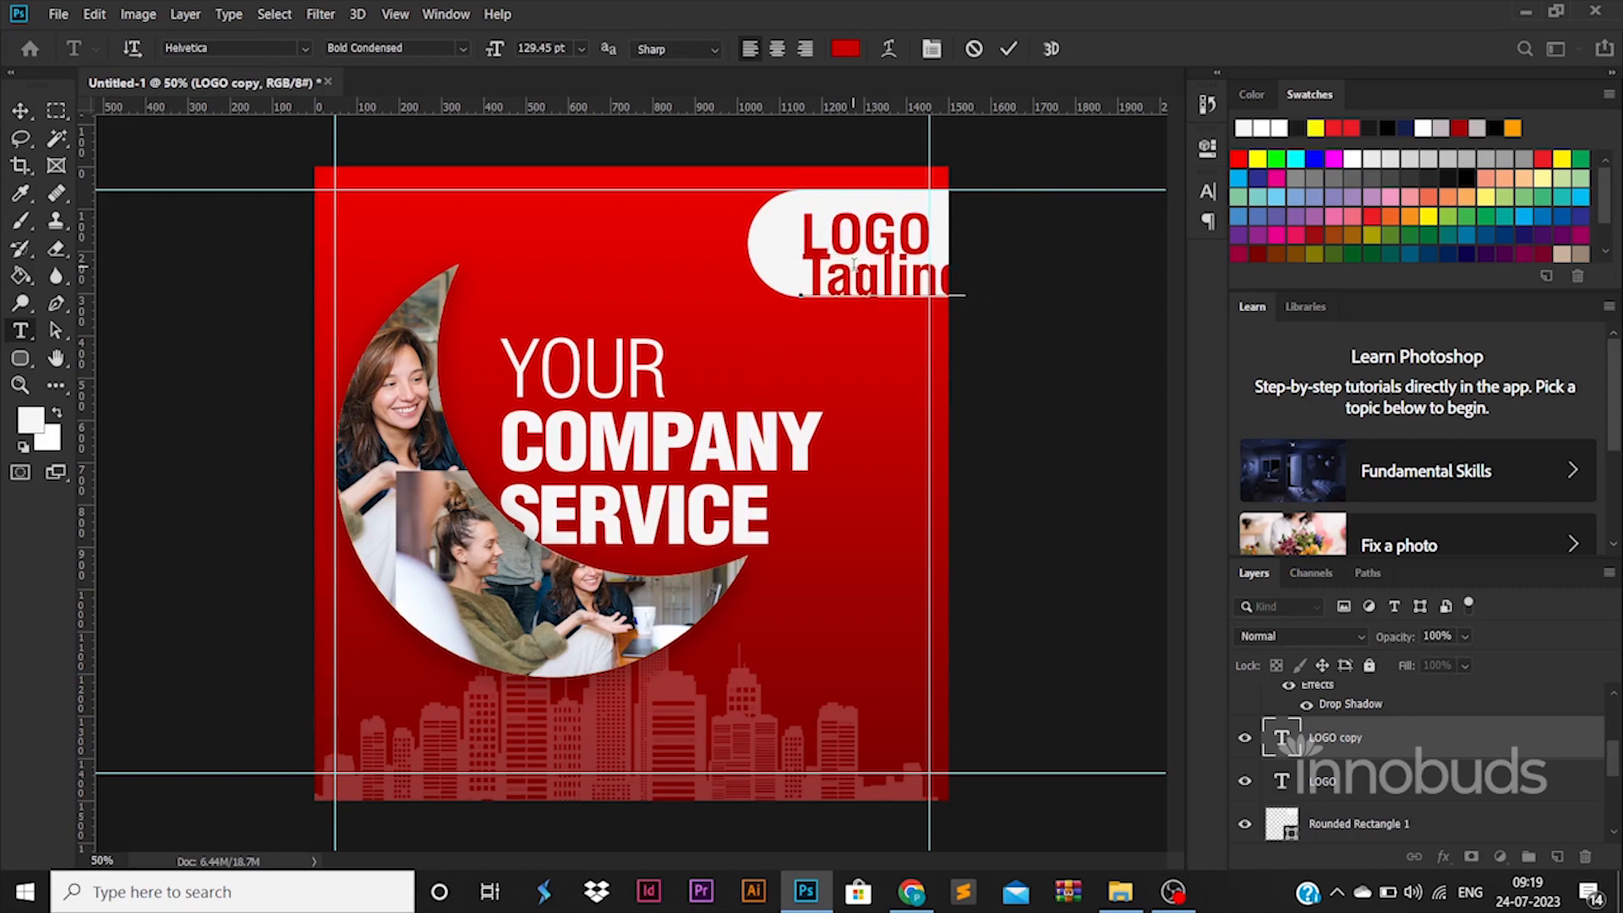
# Step: Set the tagline to Light Condensed at 30 pt, move it directly under LOGO and scale it up to about 40 pt
pyautogui.hotkey('ctrl', 'a')
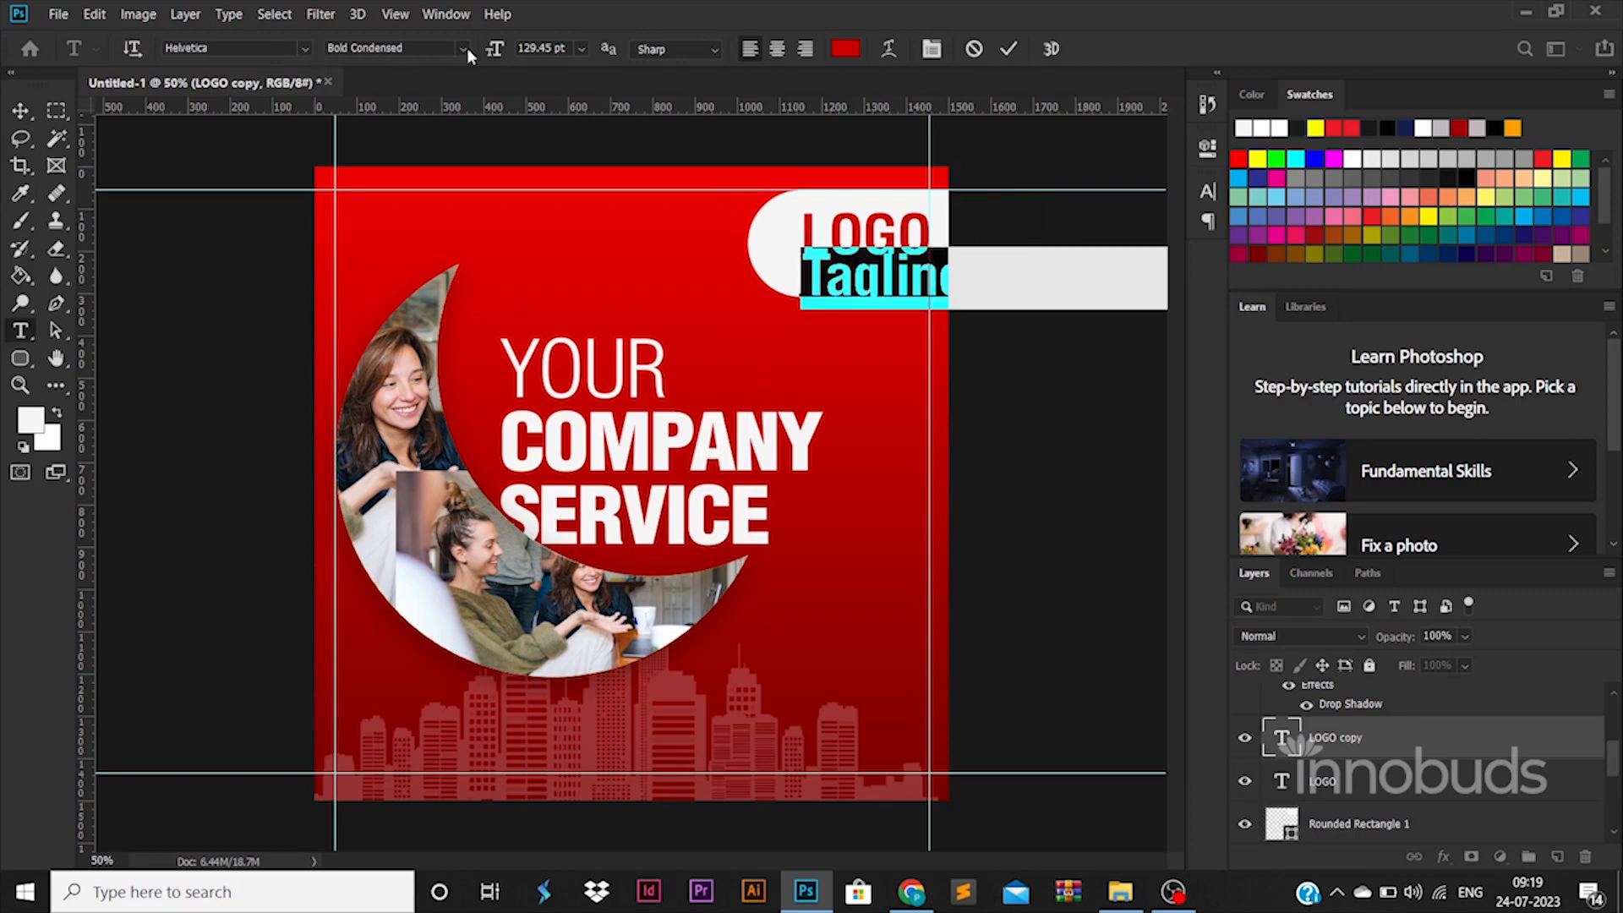
pyautogui.click(462, 48)
pyautogui.click(457, 66)
pyautogui.write('30')
pyautogui.press('Return')
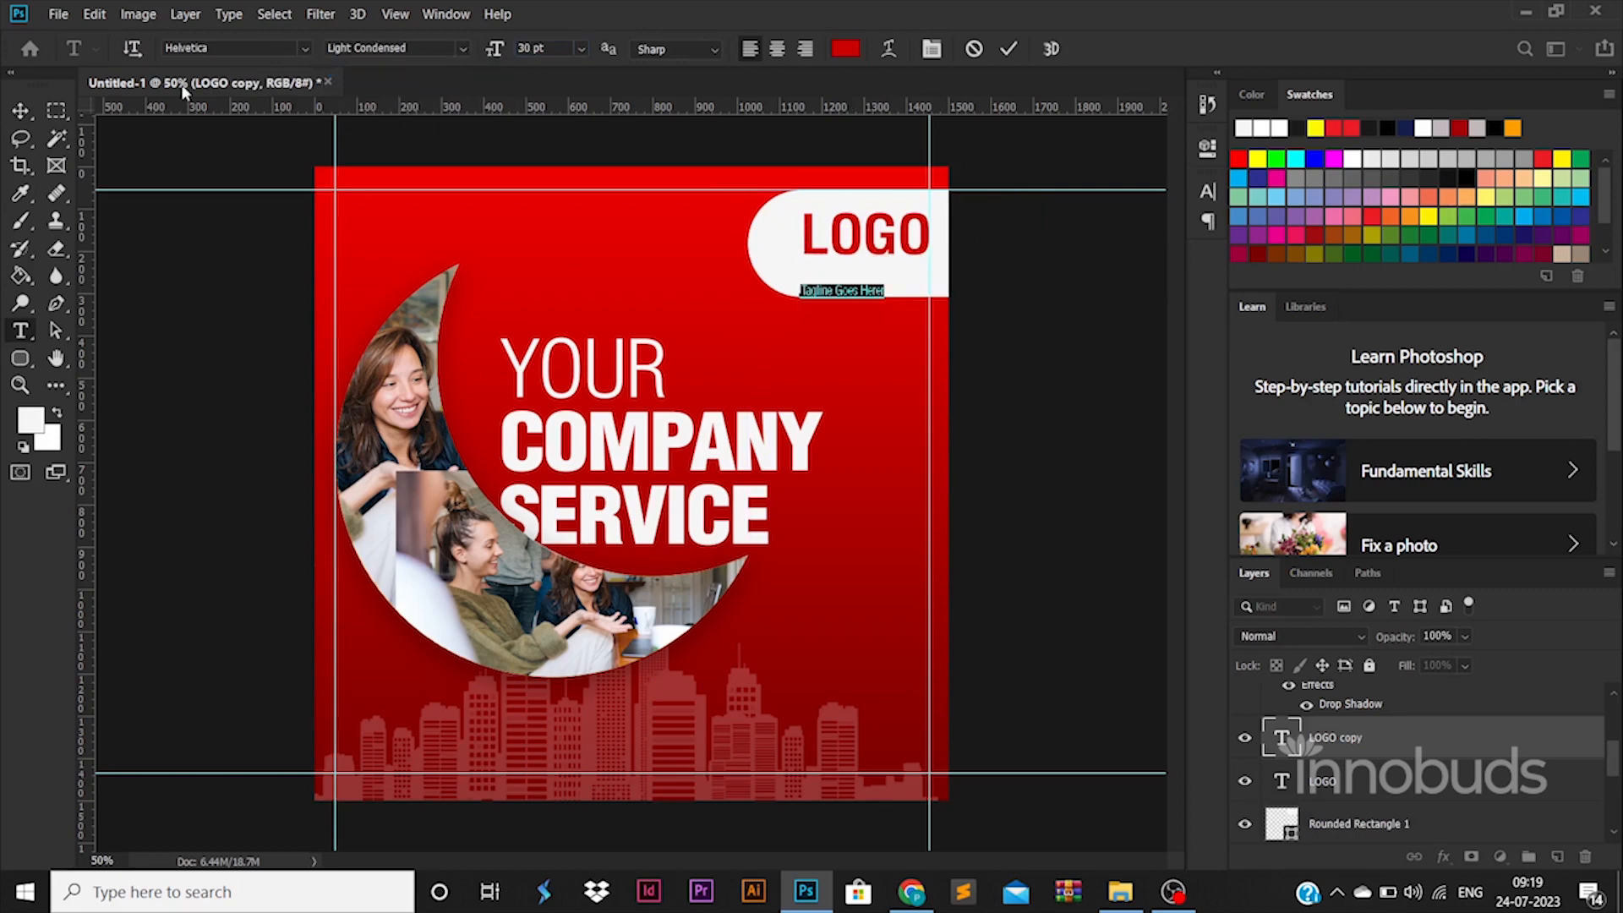
pyautogui.moveTo(884, 284)
pyautogui.mouseDown()
pyautogui.moveTo(917, 277)
pyautogui.moveTo(896, 276)
pyautogui.mouseUp()
pyautogui.press('Return')
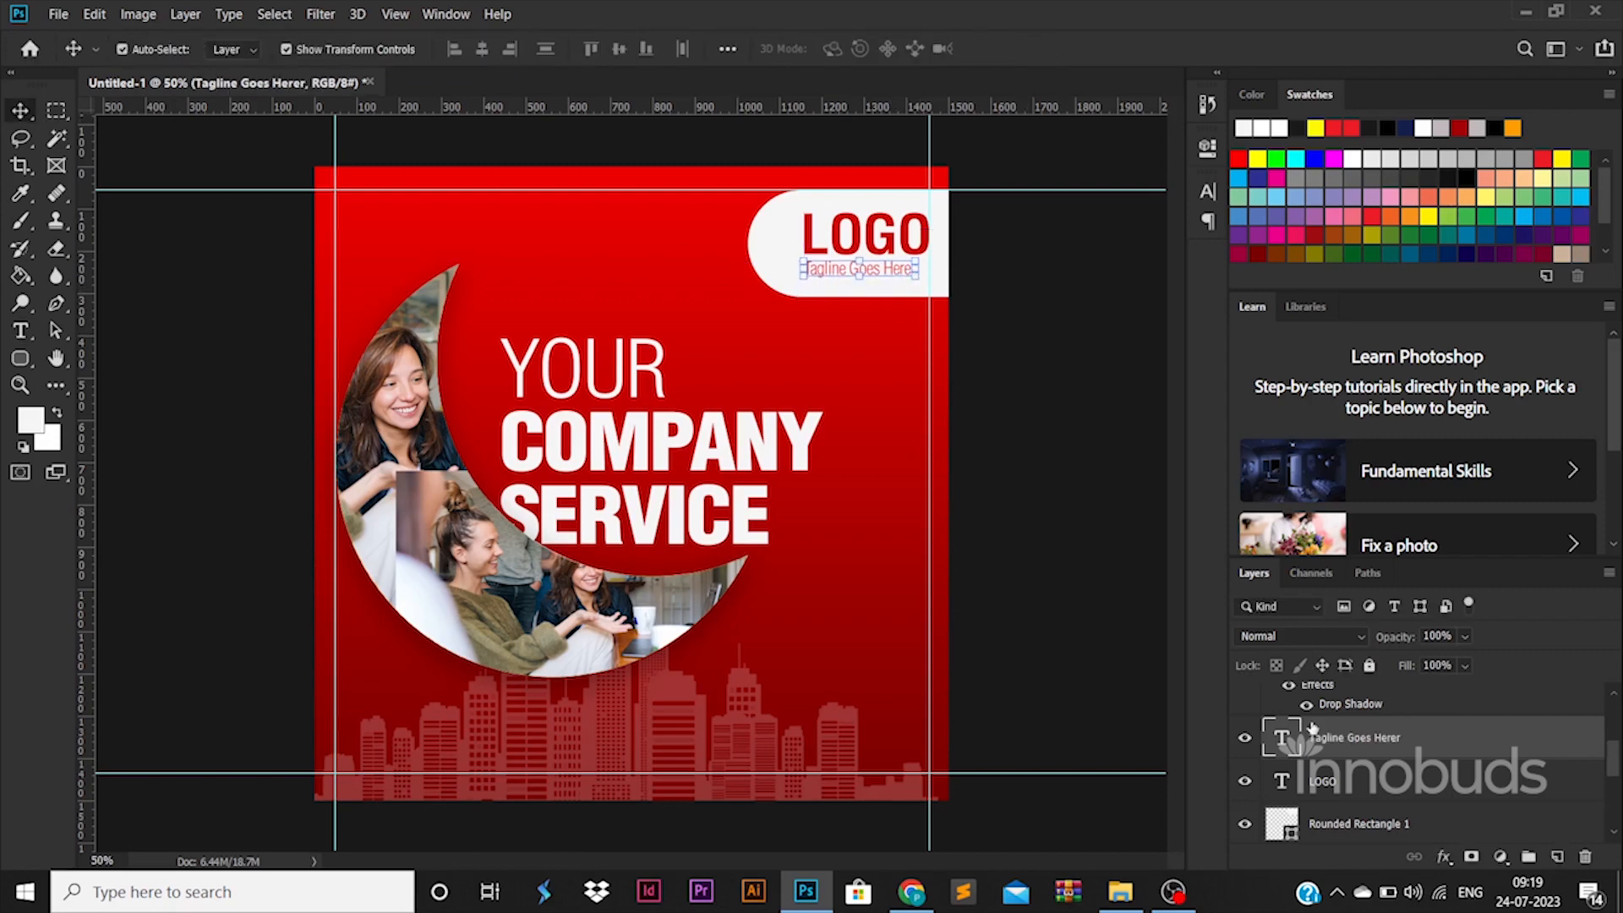
# Step: Correct the tagline's last word so it reads "Tagline Goes Here" and color the text black
pyautogui.doubleClick(1283, 736)
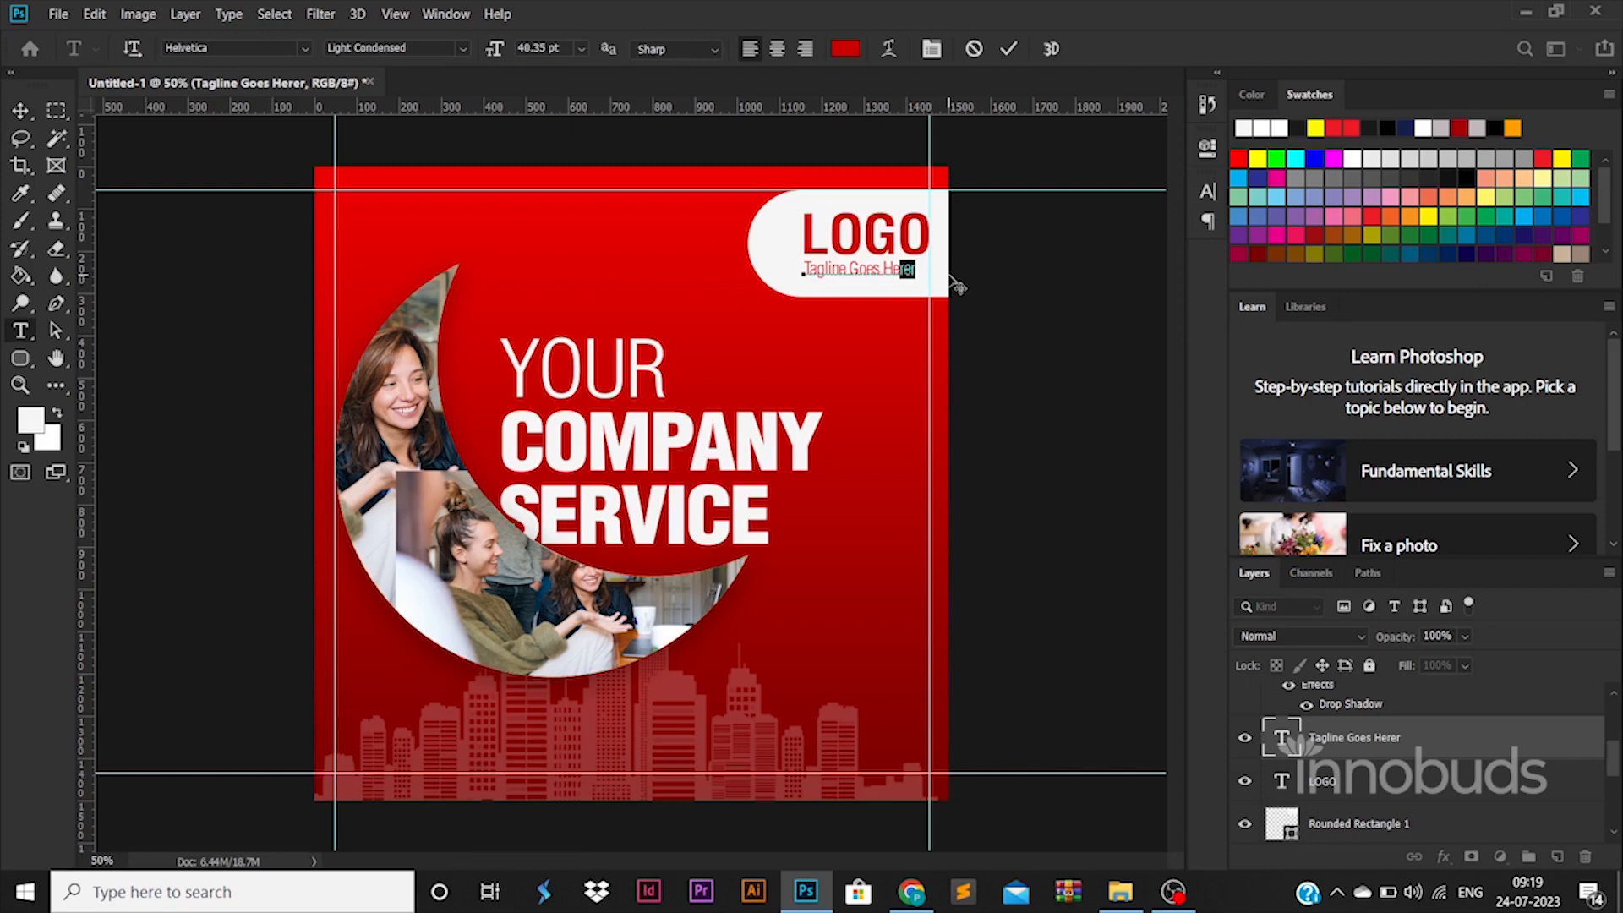
pyautogui.click(847, 56)
pyautogui.moveTo(1180, 574); pyautogui.dragTo(925, 775)
pyautogui.click(1519, 416)
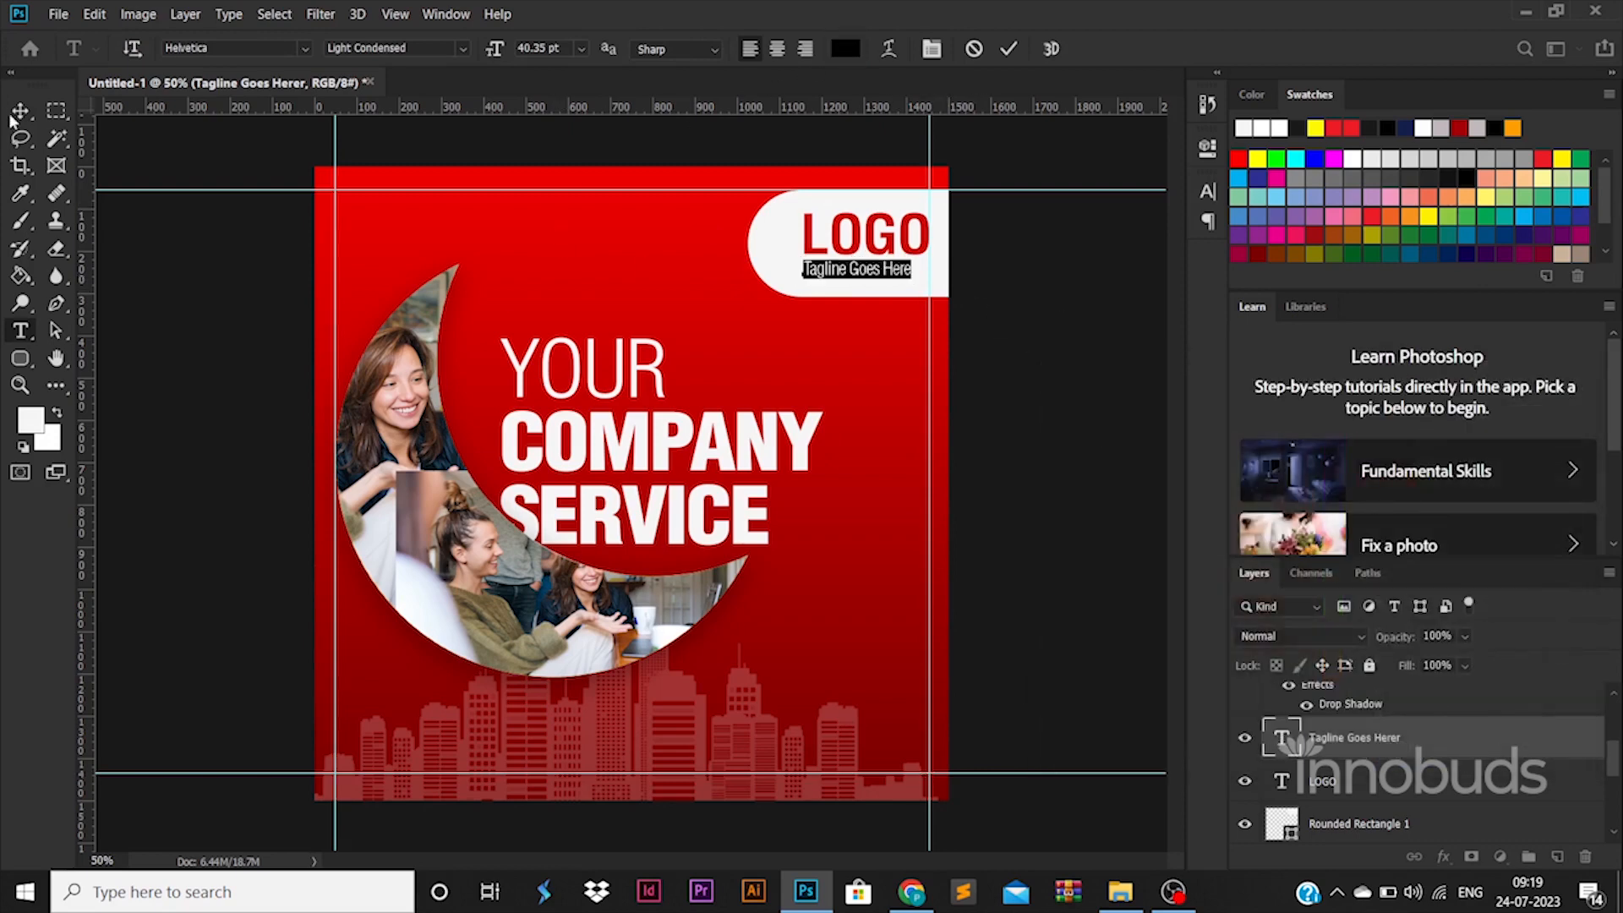
# Step: Scale the tagline up proportionally to match the width of the LOGO text above it
pyautogui.click(21, 113)
pyautogui.moveTo(912, 269); pyautogui.dragTo(920, 279)
pyautogui.press('Return')
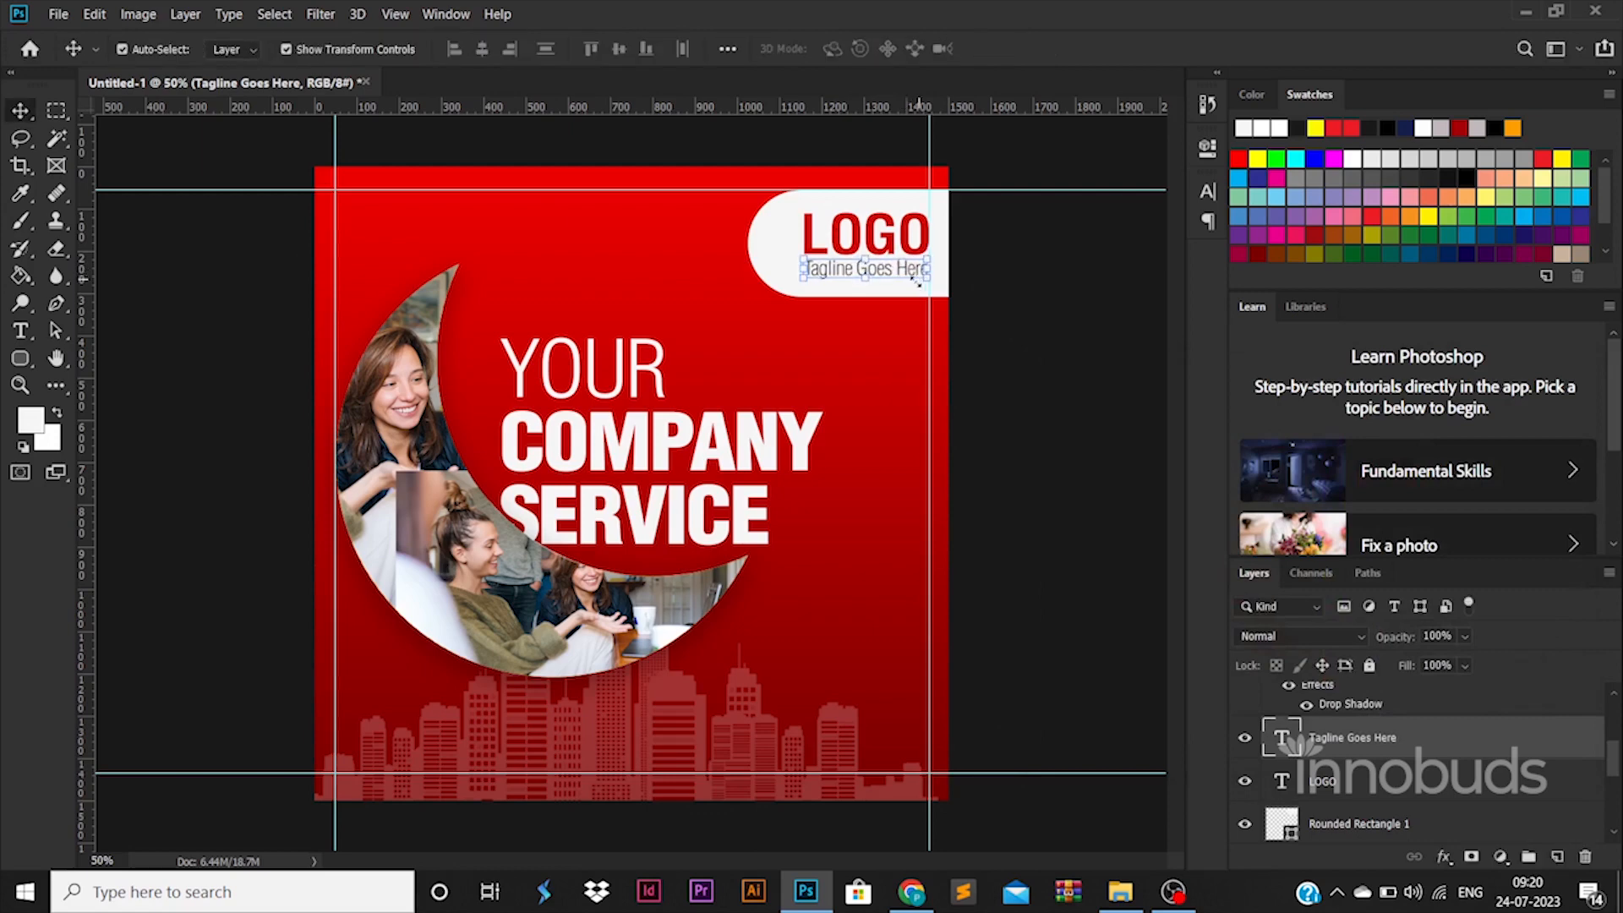
# Step: Add a Multiply drop shadow to Rounded Rectangle 1 with 27% opacity, 18 px distance, 13% spread and 73 px size
pyautogui.click(790, 270)
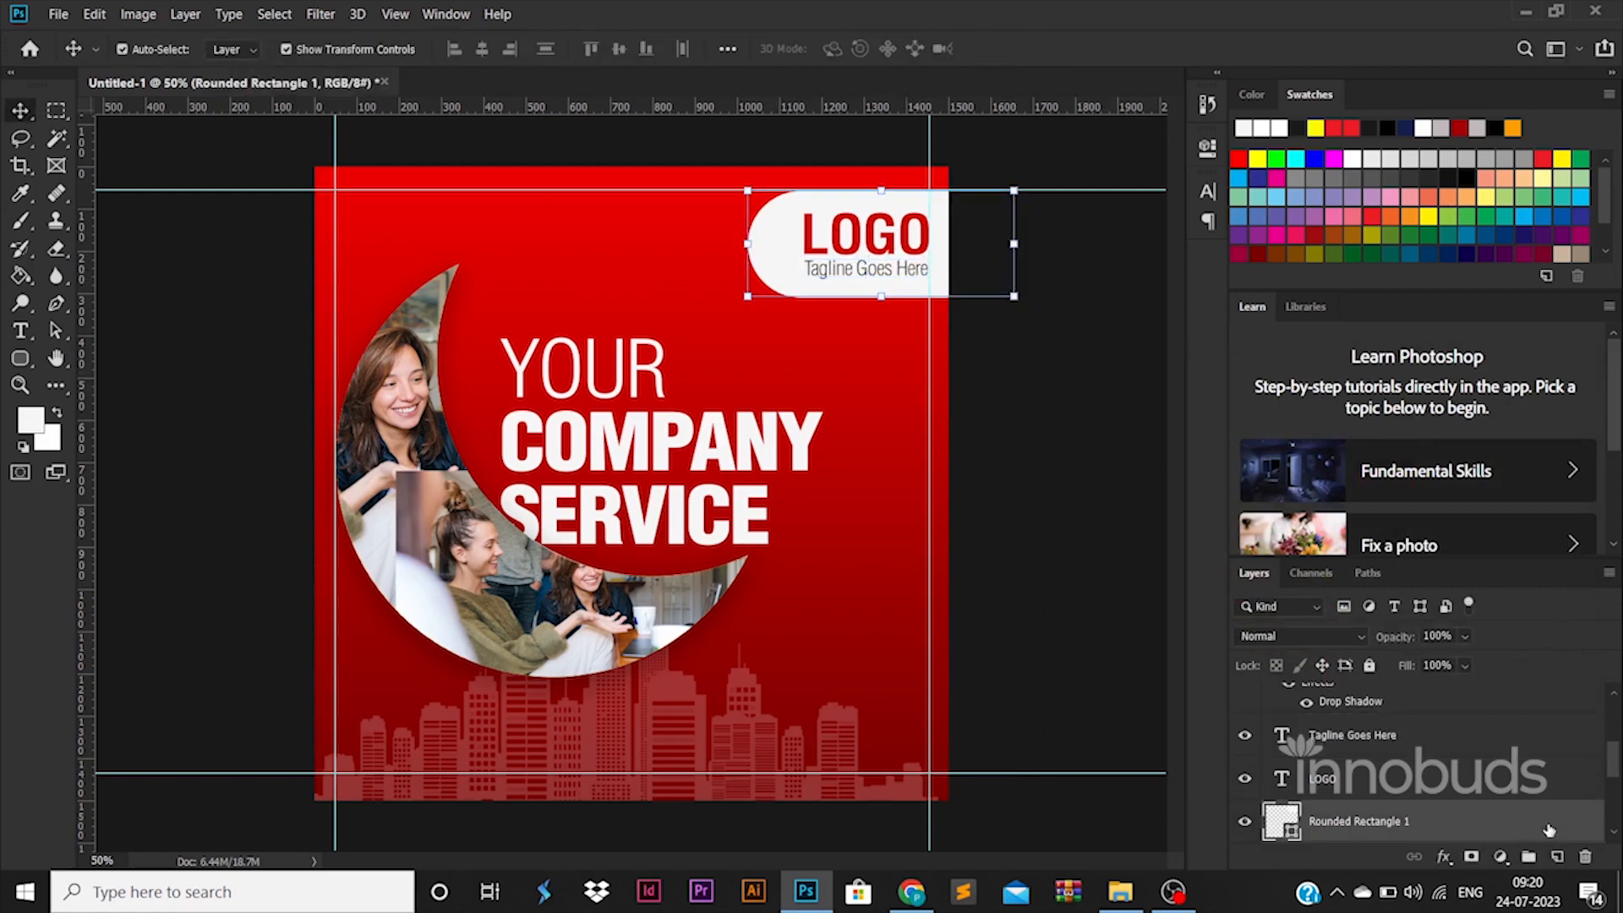
pyautogui.click(835, 748)
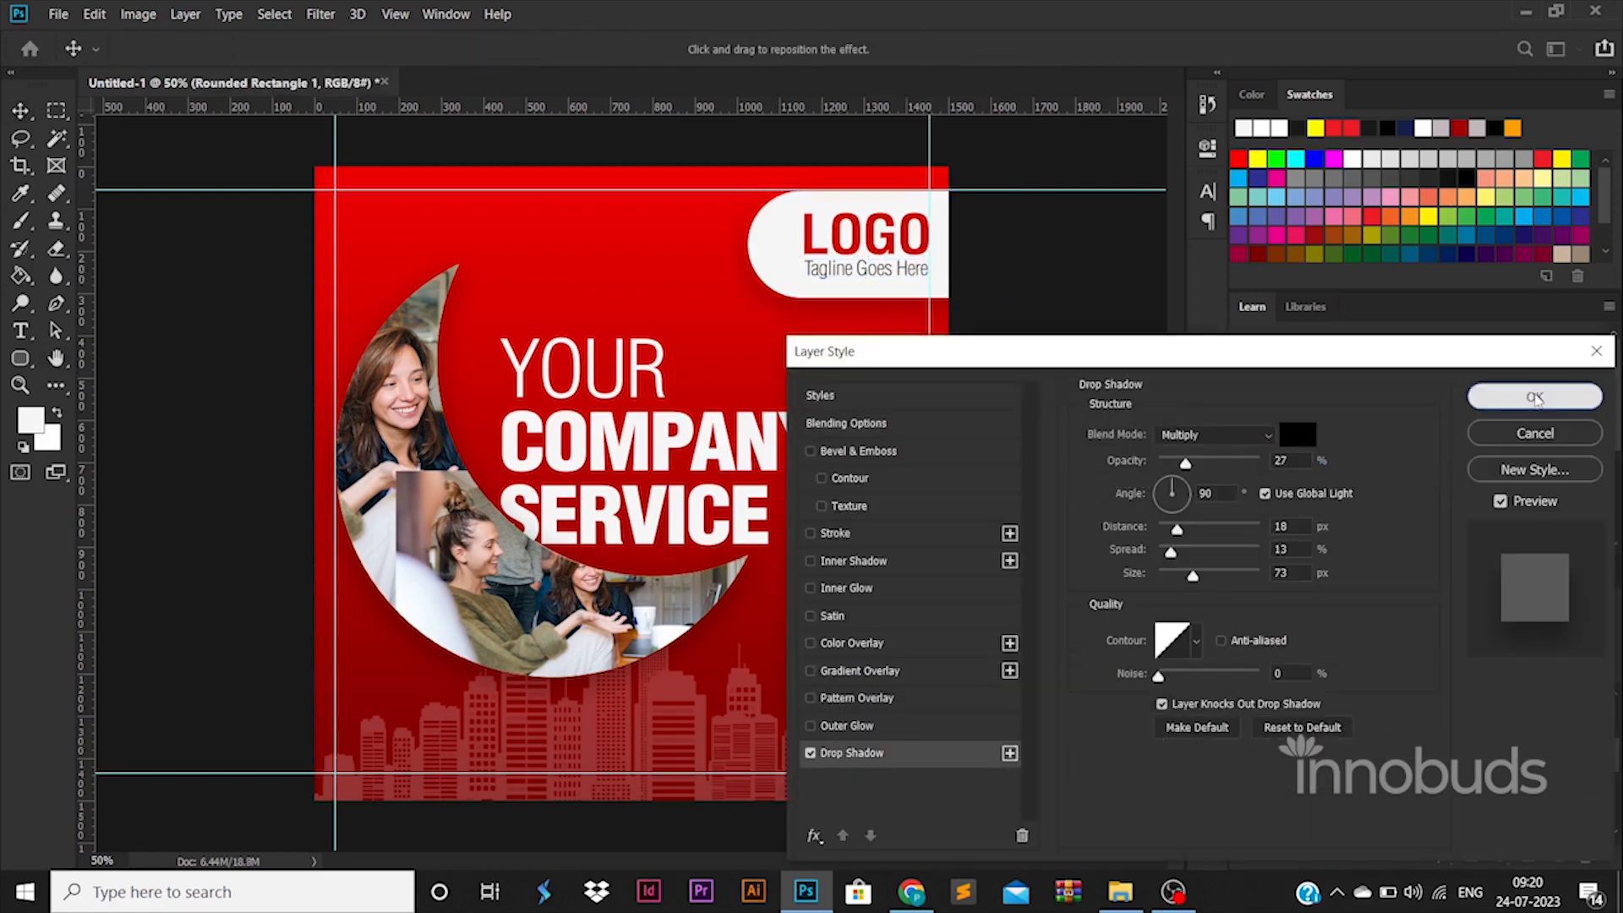
pyautogui.click(1535, 396)
pyautogui.click(692, 344)
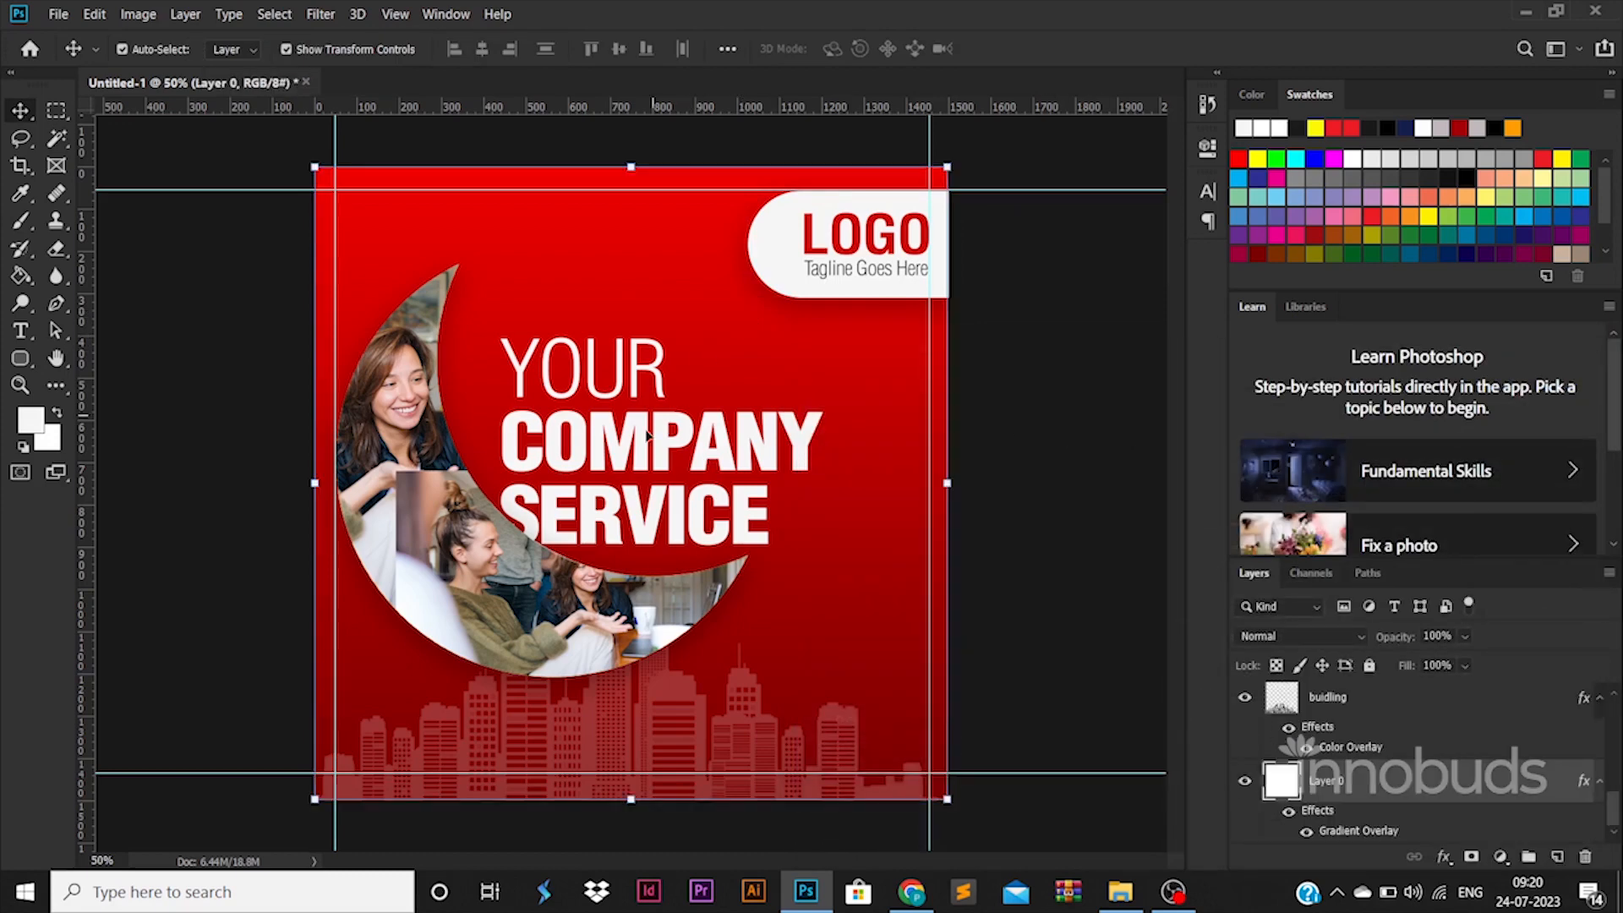
# Step: Color the word COMPANY in the heading pure yellow
pyautogui.click(617, 454)
pyautogui.press('t')
pyautogui.doubleClick(617, 454)
pyautogui.click(845, 49)
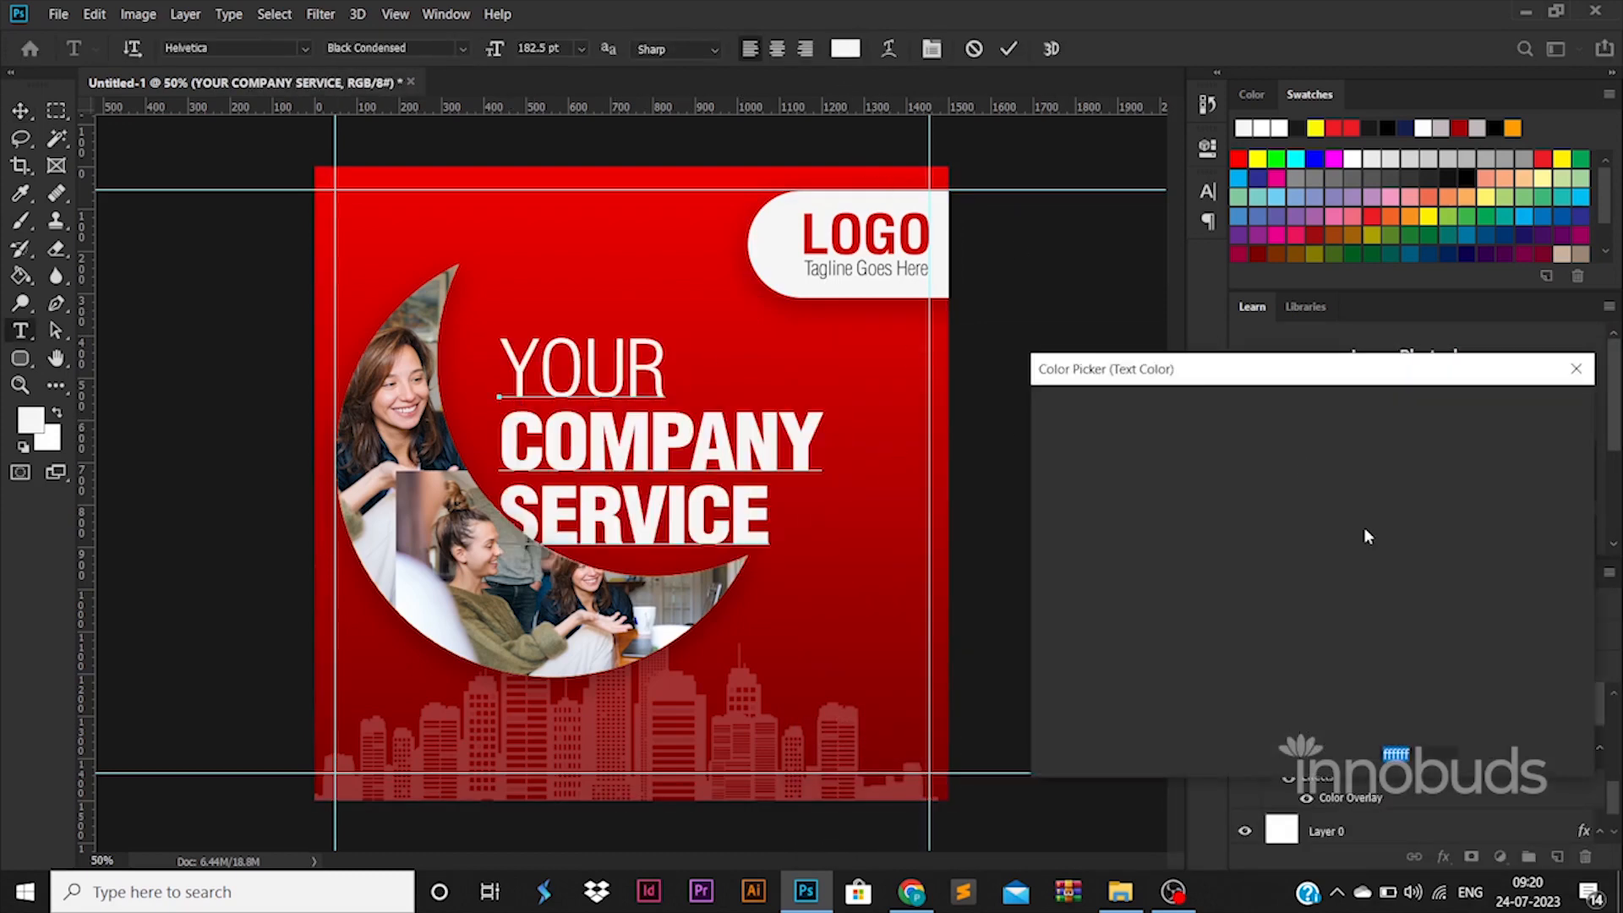
pyautogui.click(1335, 646)
pyautogui.moveTo(1302, 427); pyautogui.dragTo(1337, 359)
pyautogui.press('Return')
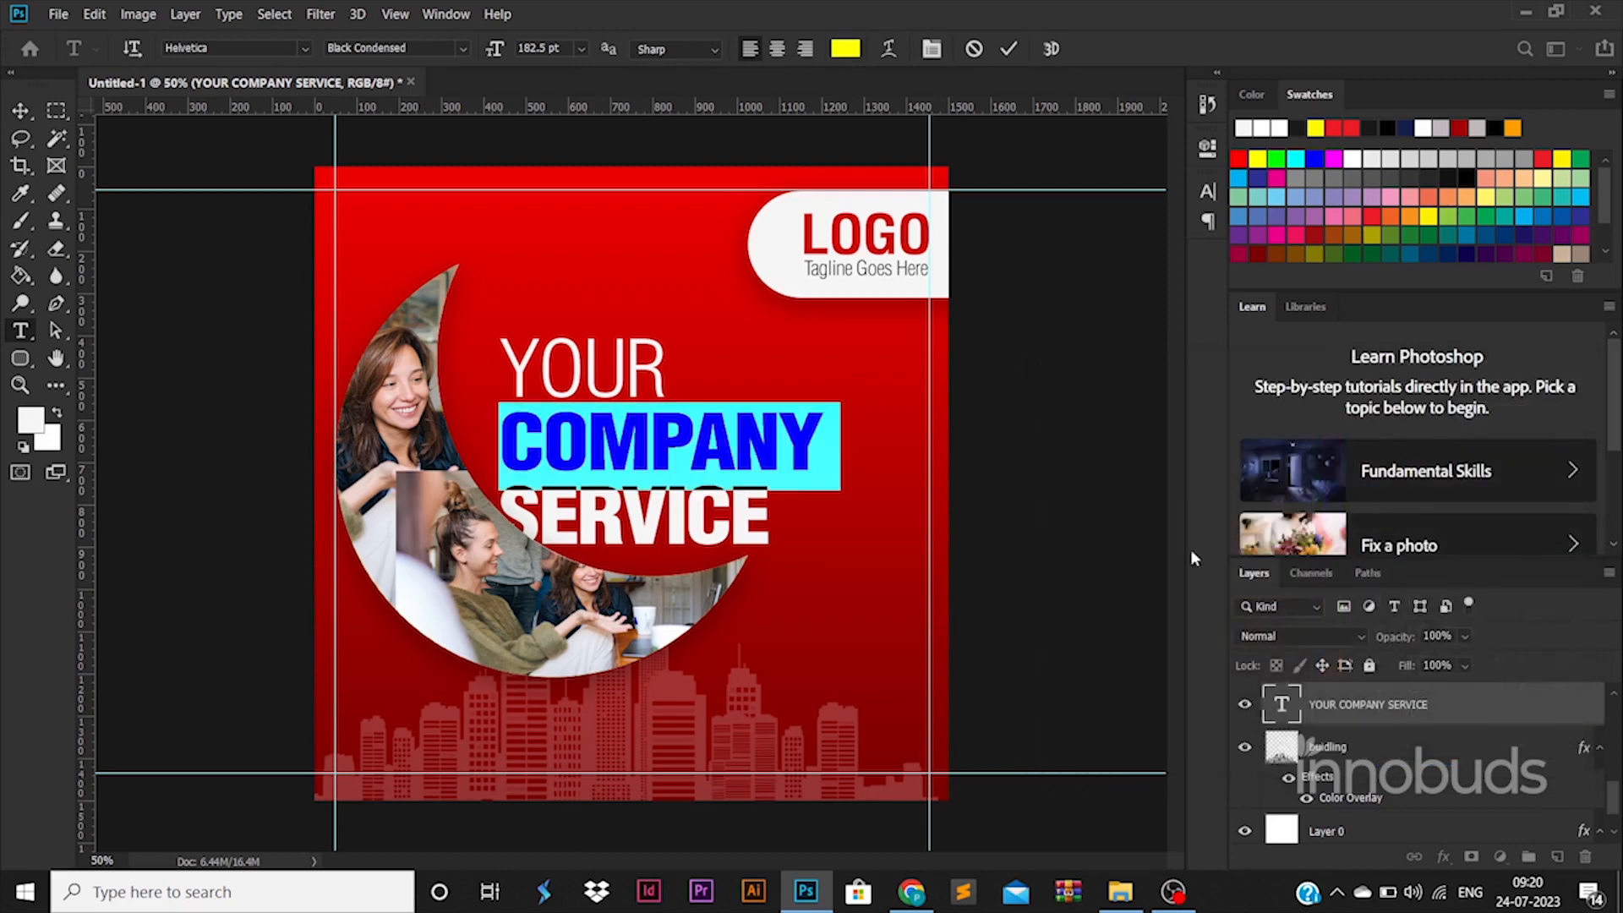
pyautogui.hotkey('ctrl', 'Return')
# Step: Scale the heading down to about 85% and move it into the crescent's inner curve
pyautogui.press('v')
pyautogui.moveTo(770, 509); pyautogui.dragTo(745, 463)
pyautogui.moveTo(793, 279); pyautogui.dragTo(746, 313)
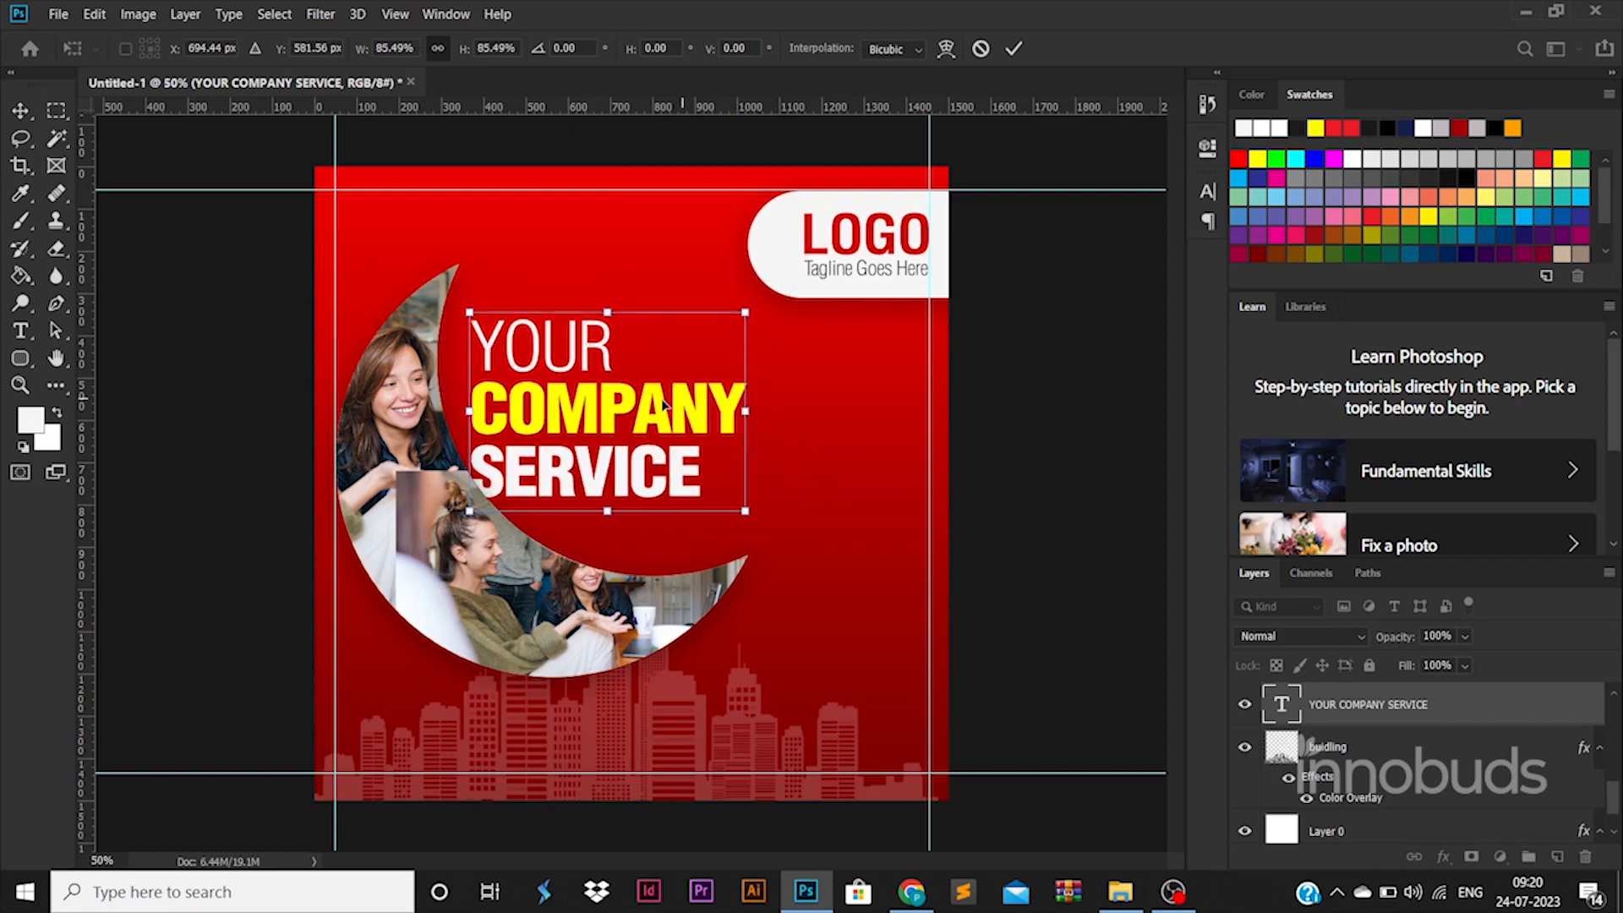
# Step: Duplicate the heading below the original and replace the copy's text with a company description line in Light Condensed
pyautogui.moveTo(658, 405); pyautogui.dragTo(742, 537)
pyautogui.press('Return')
pyautogui.press('t')
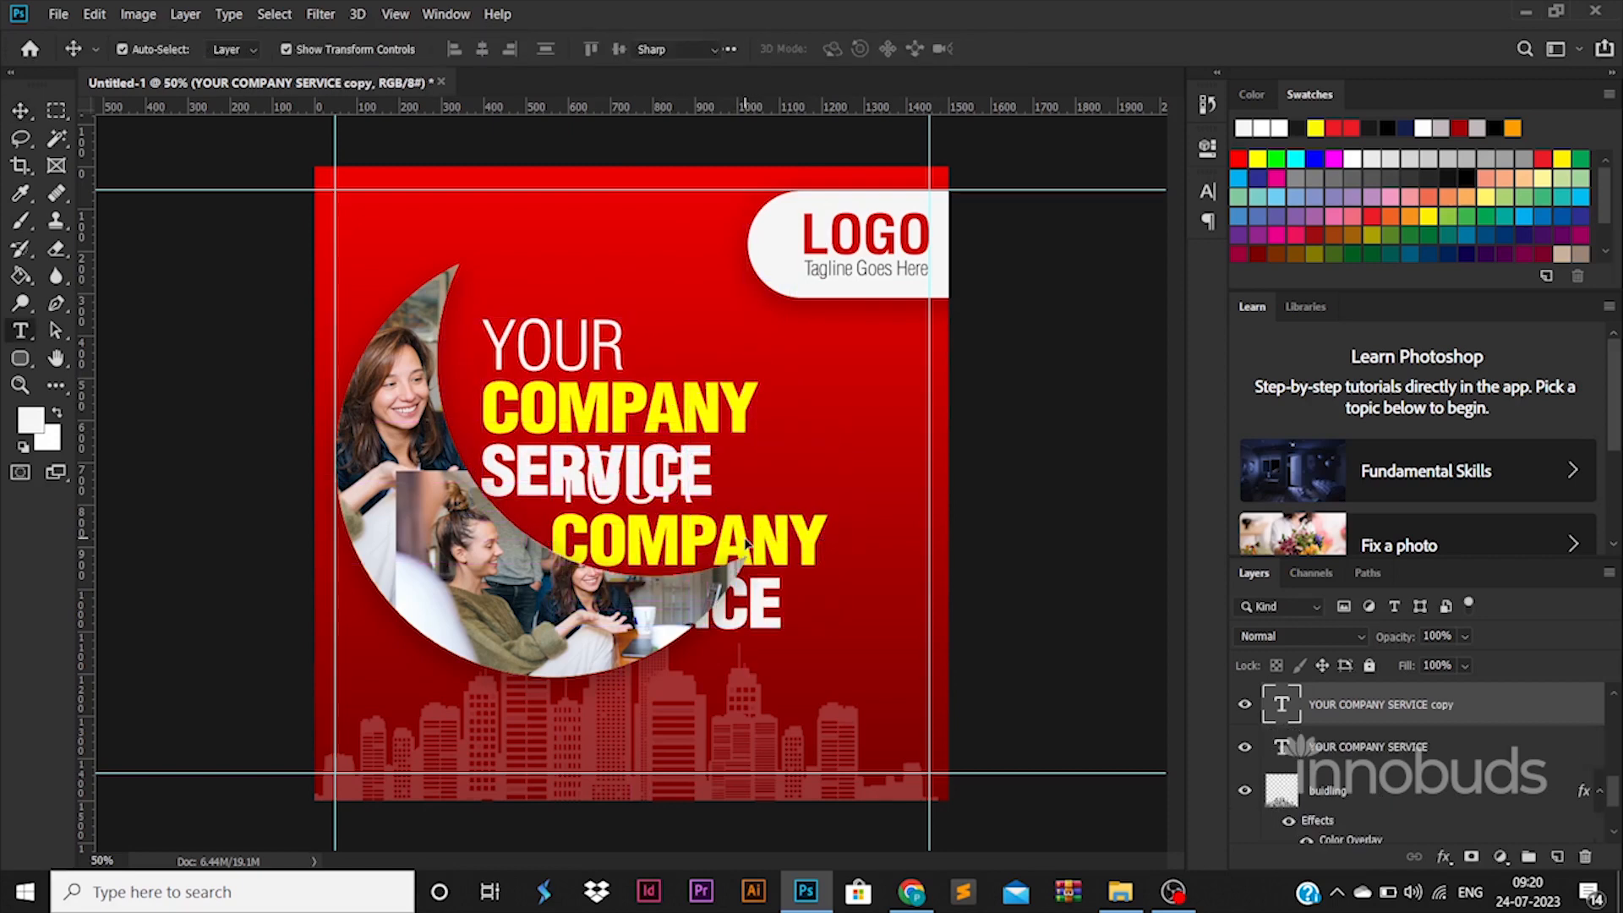
pyautogui.click(745, 536)
pyautogui.hotkey('ctrl', 'a')
pyautogui.write('GE')
pyautogui.press('BackSpace')
pyautogui.press('BackSpace')
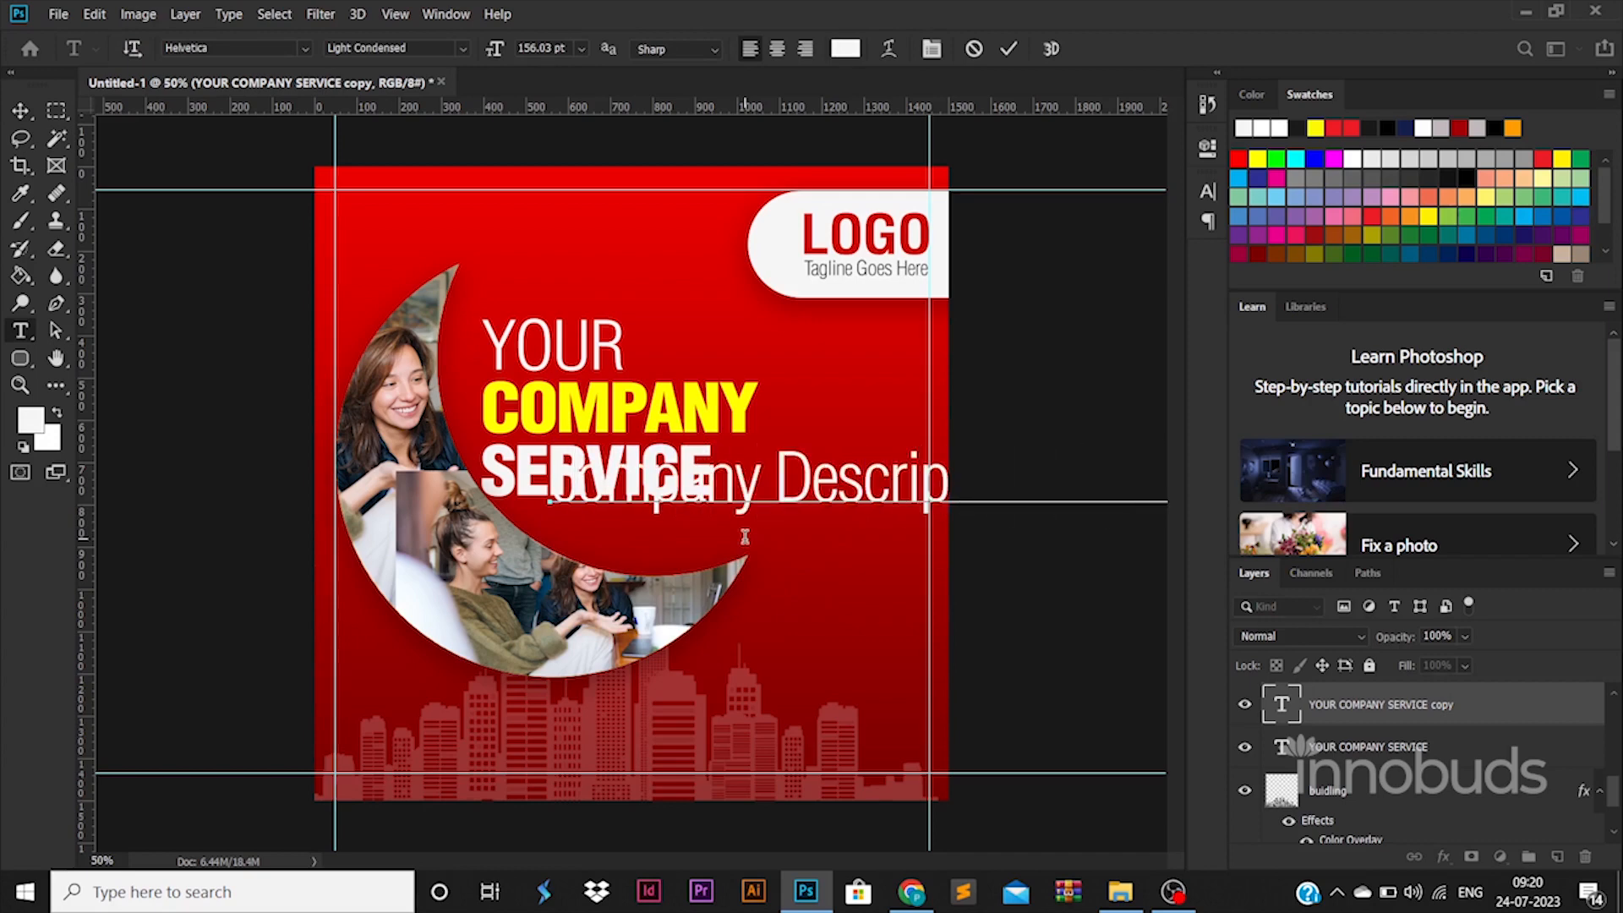
# Step: Set the description line to 50 pt and move it just under SERVICE
pyautogui.hotkey('ctrl', 'a')
pyautogui.write('50')
pyautogui.press('Return')
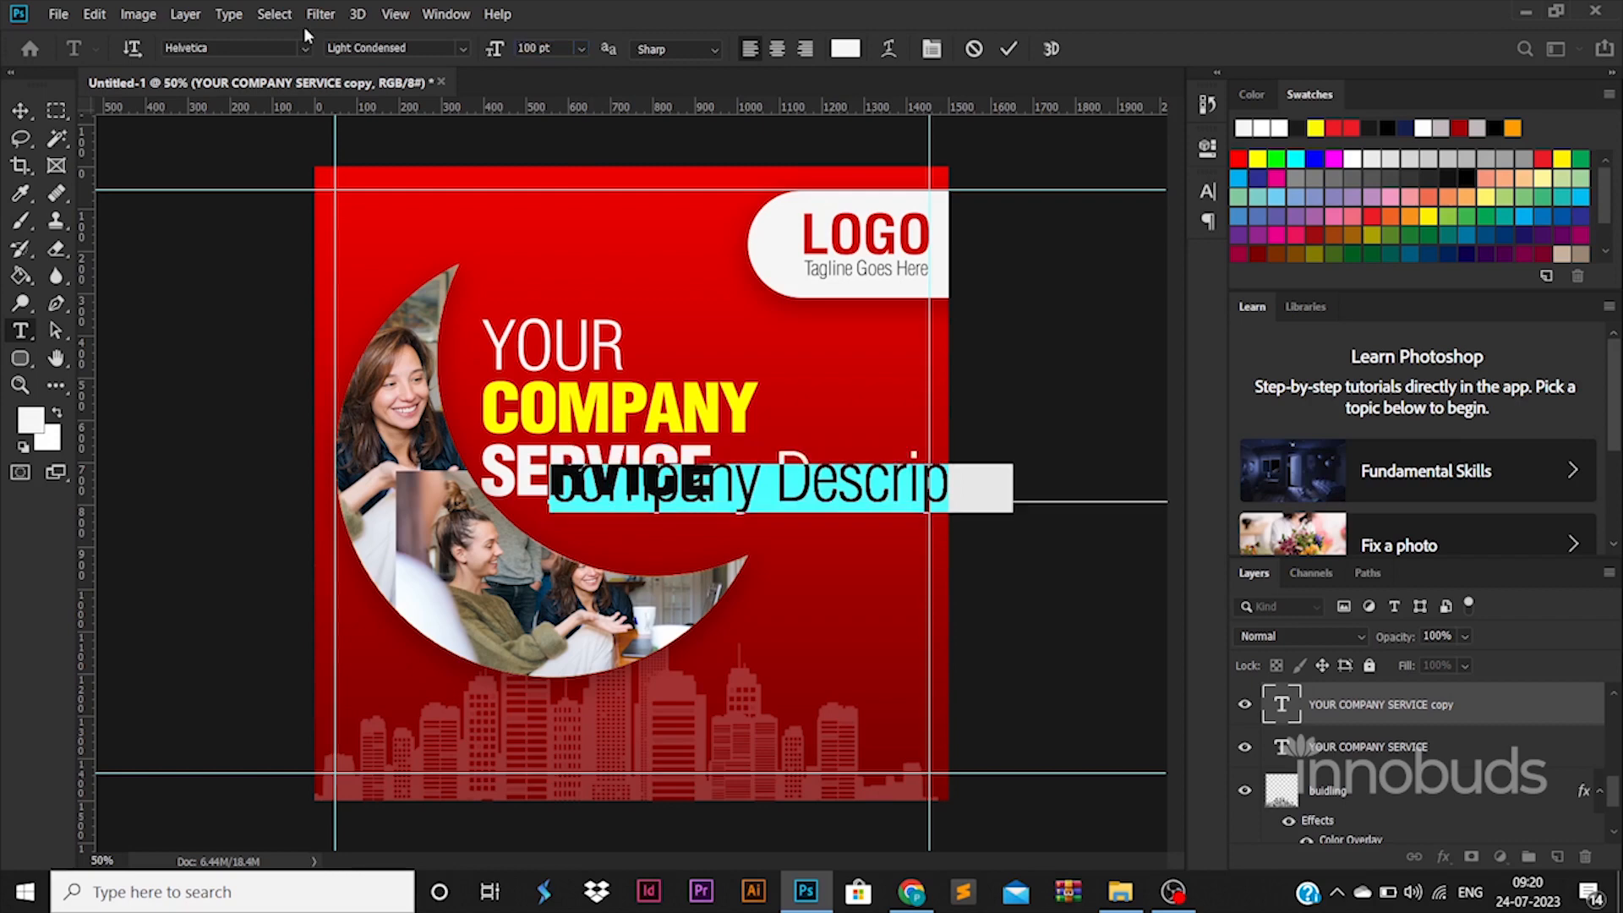
pyautogui.click(22, 109)
pyautogui.moveTo(753, 503); pyautogui.dragTo(800, 528)
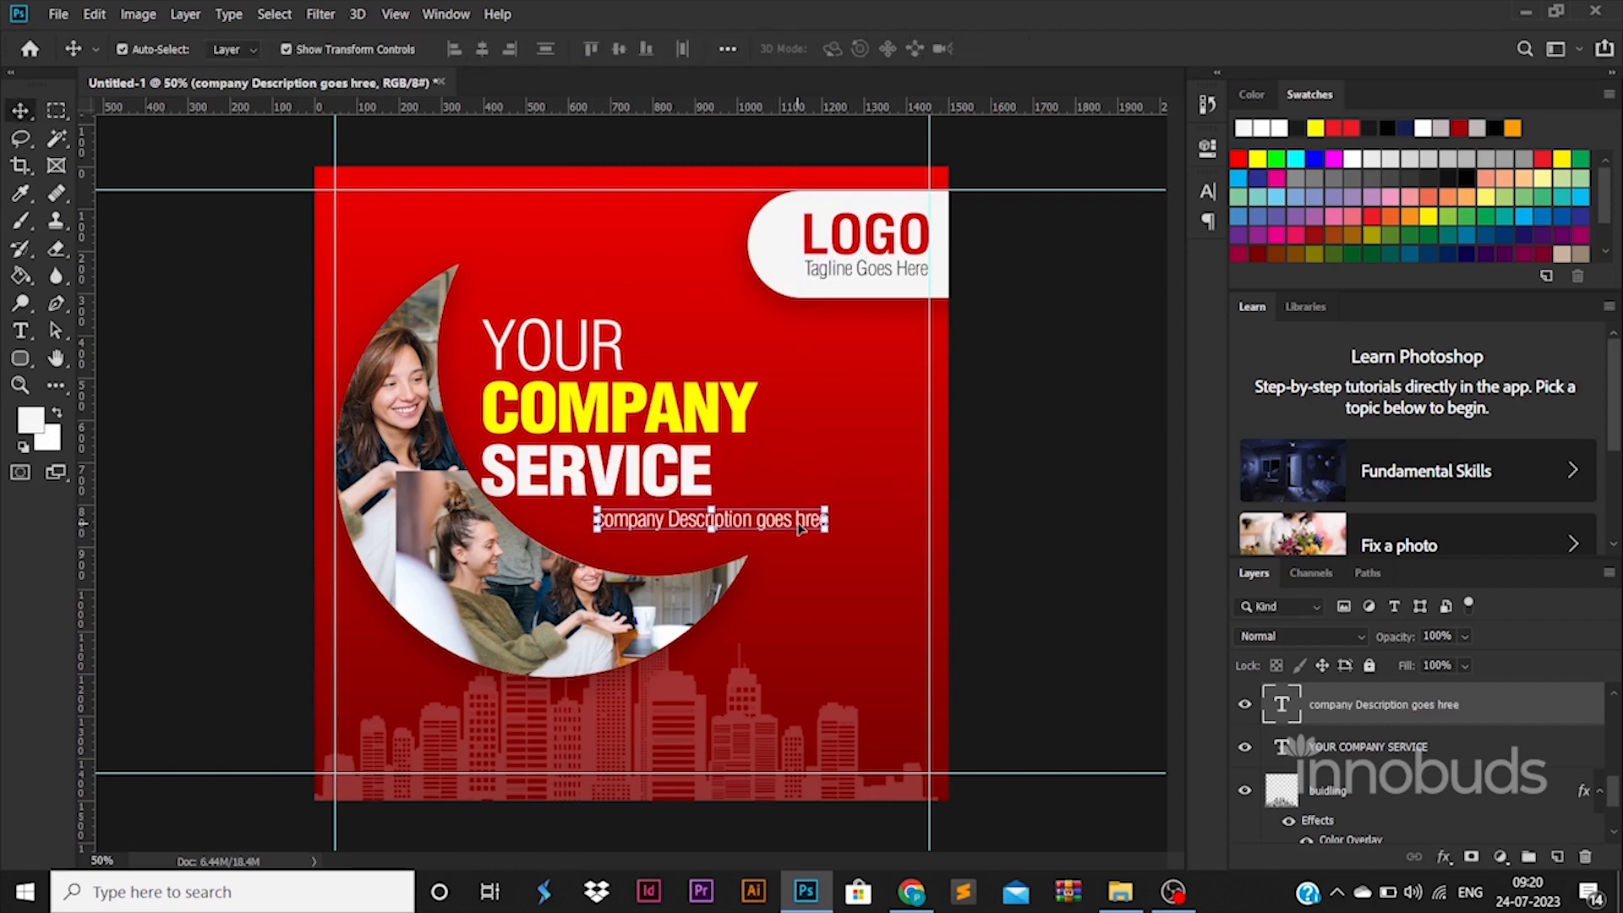
# Step: Correct the description line so it reads "Company Description goes here"
pyautogui.doubleClick(648, 528)
pyautogui.moveTo(615, 519); pyautogui.dragTo(572, 513)
pyautogui.write('CO')
pyautogui.press('BackSpace')
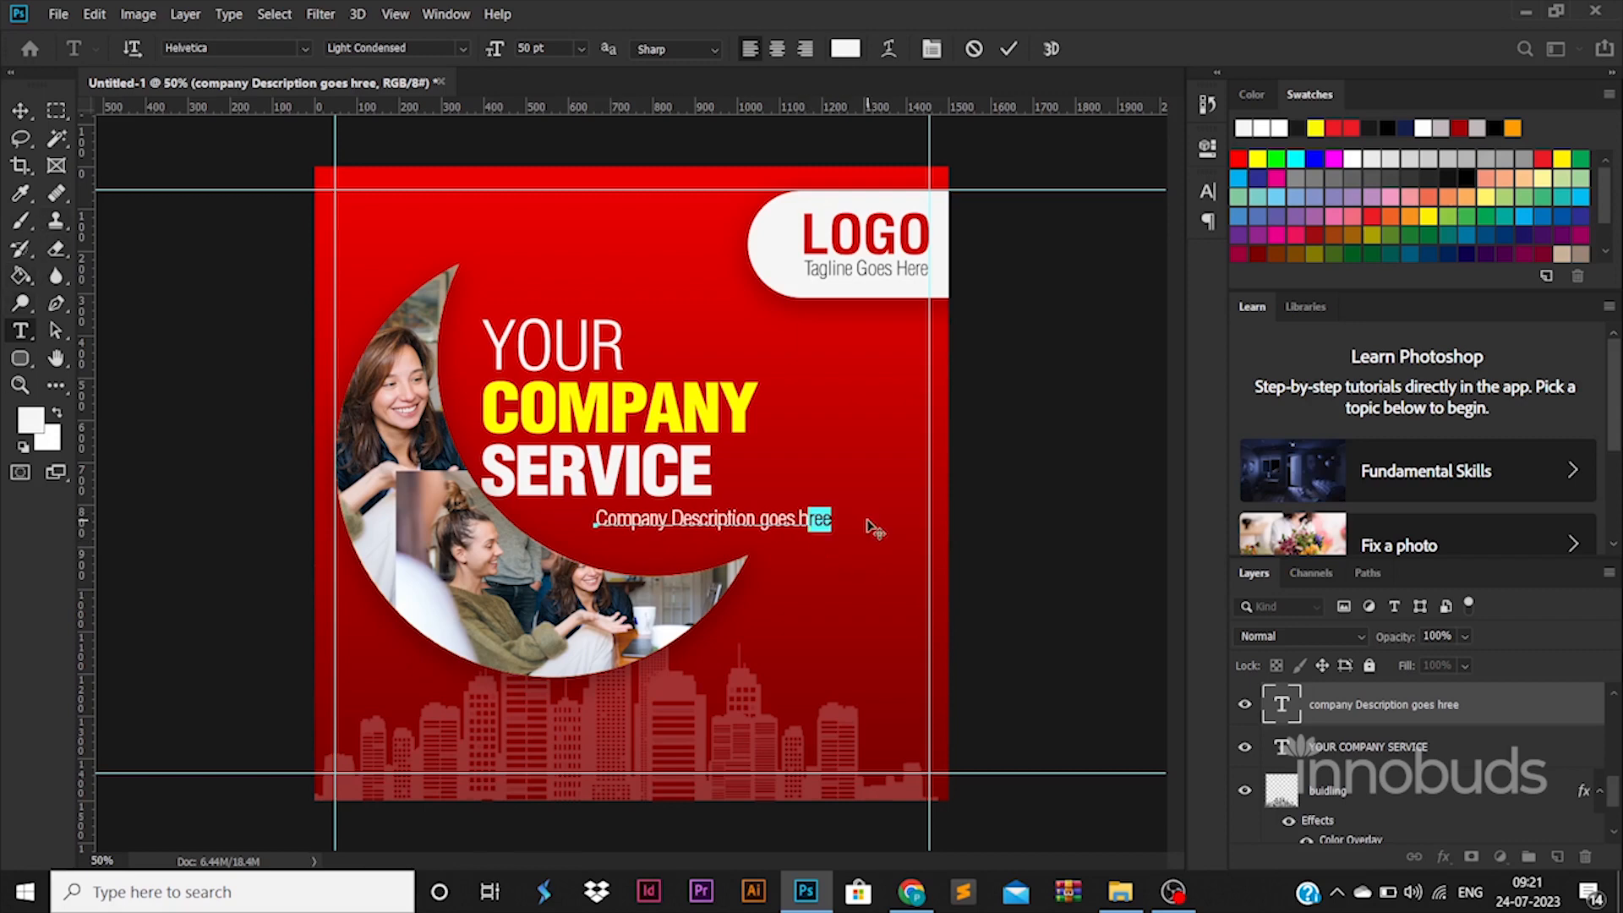
pyautogui.click(21, 112)
pyautogui.click(1029, 583)
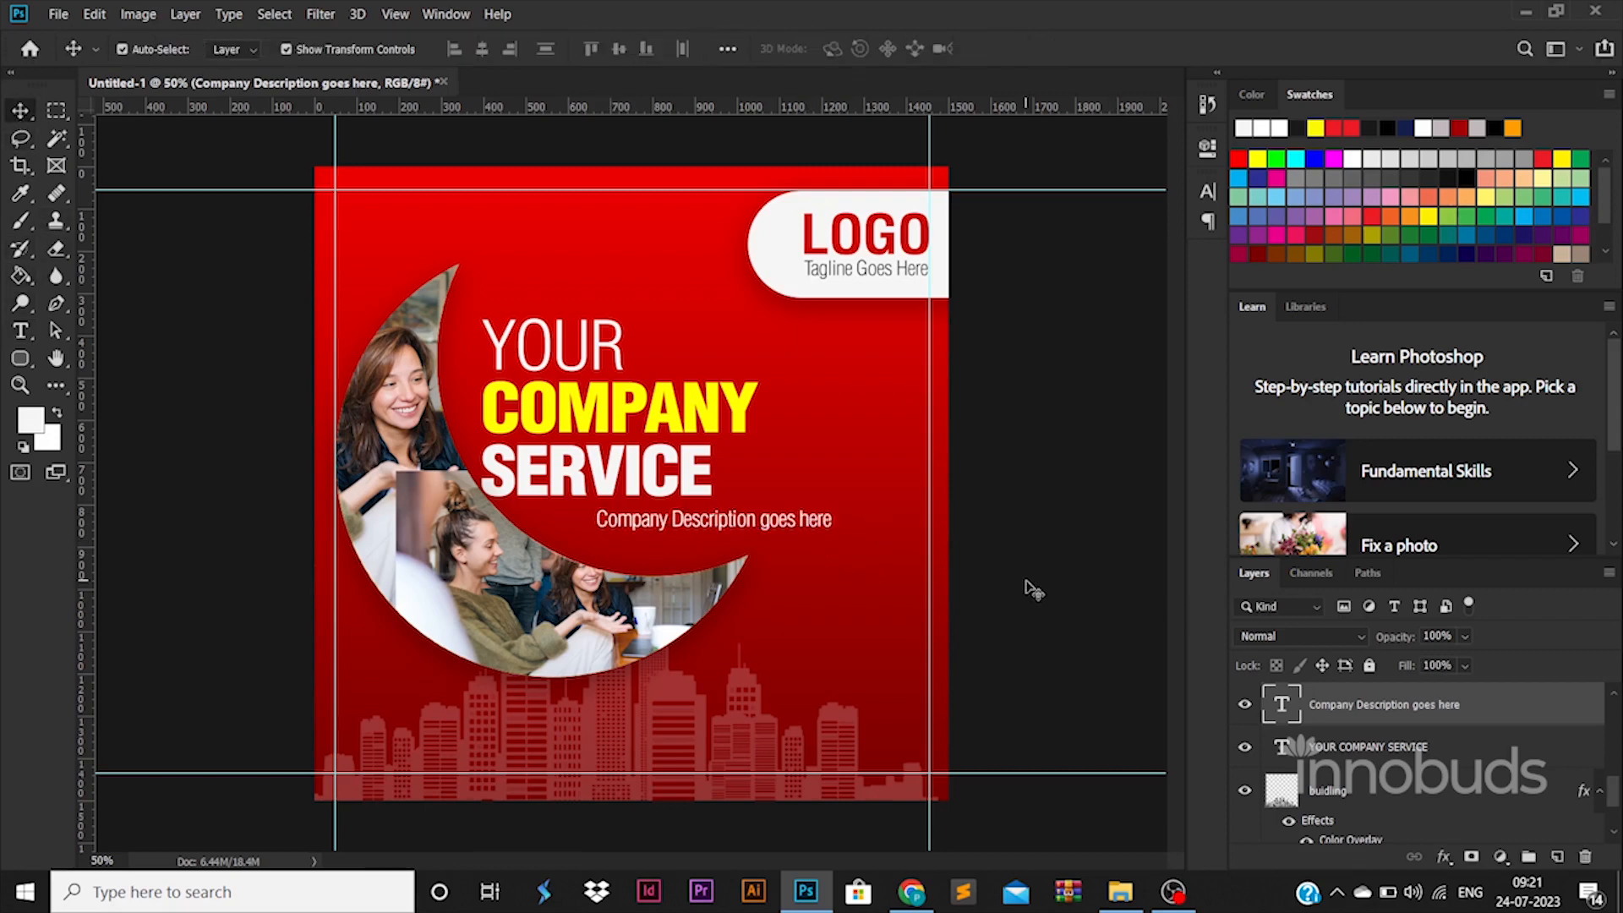
# Step: Draw a white rounded bar about 1025 by 95 px and move it over the description, running off the poster's right edge
pyautogui.click(26, 355)
pyautogui.moveTo(459, 482); pyautogui.dragTo(779, 536)
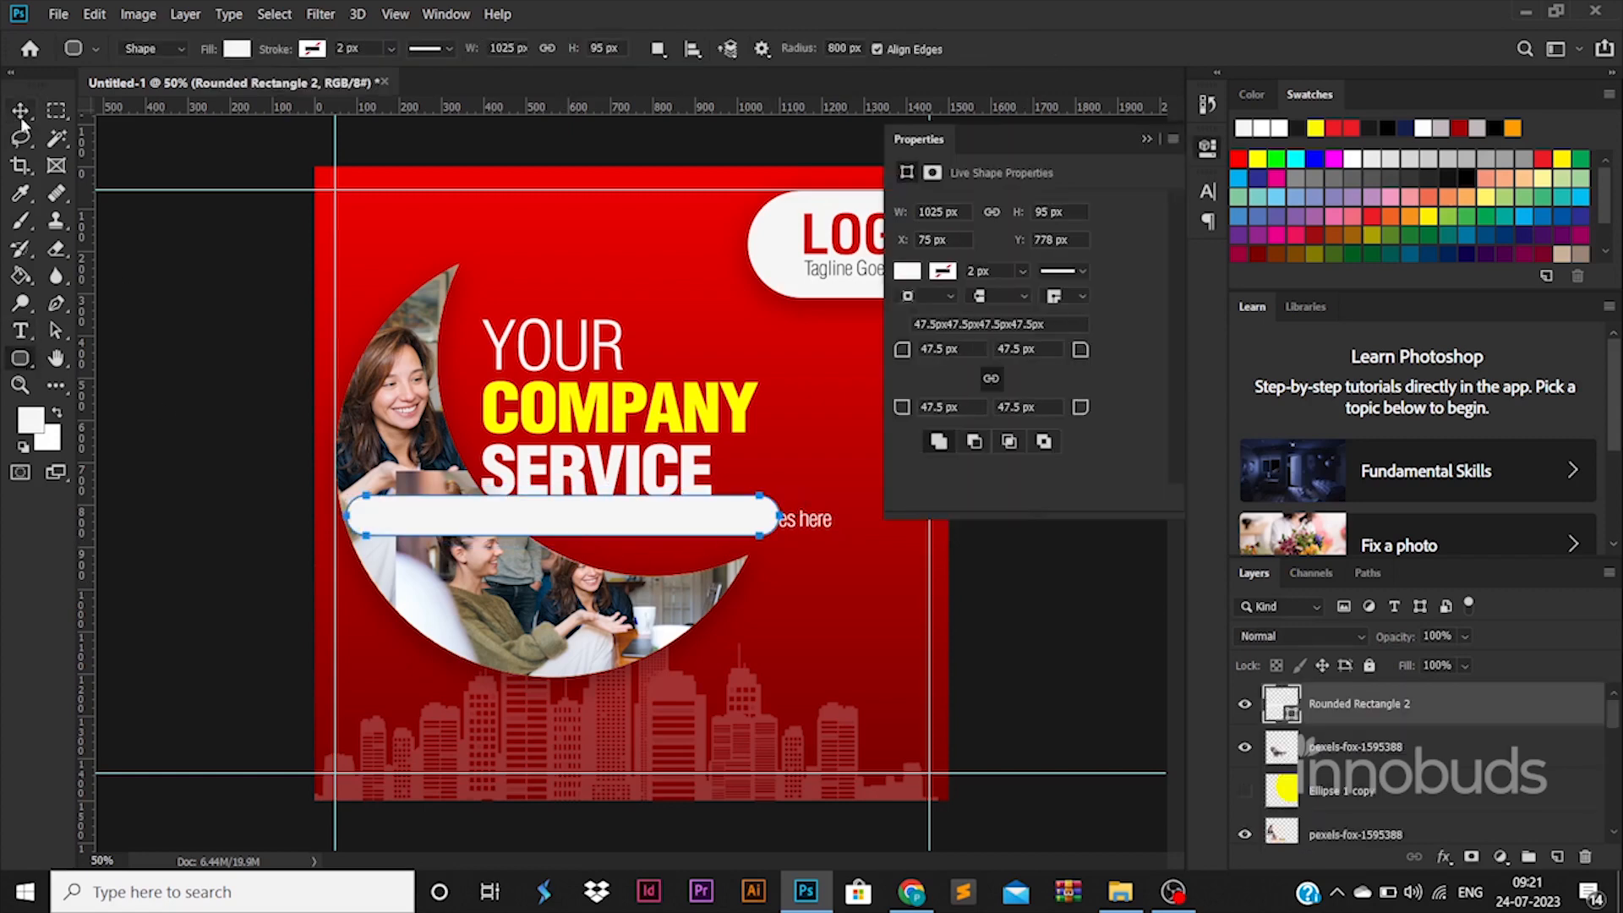
pyautogui.click(21, 113)
pyautogui.moveTo(628, 521); pyautogui.dragTo(868, 528)
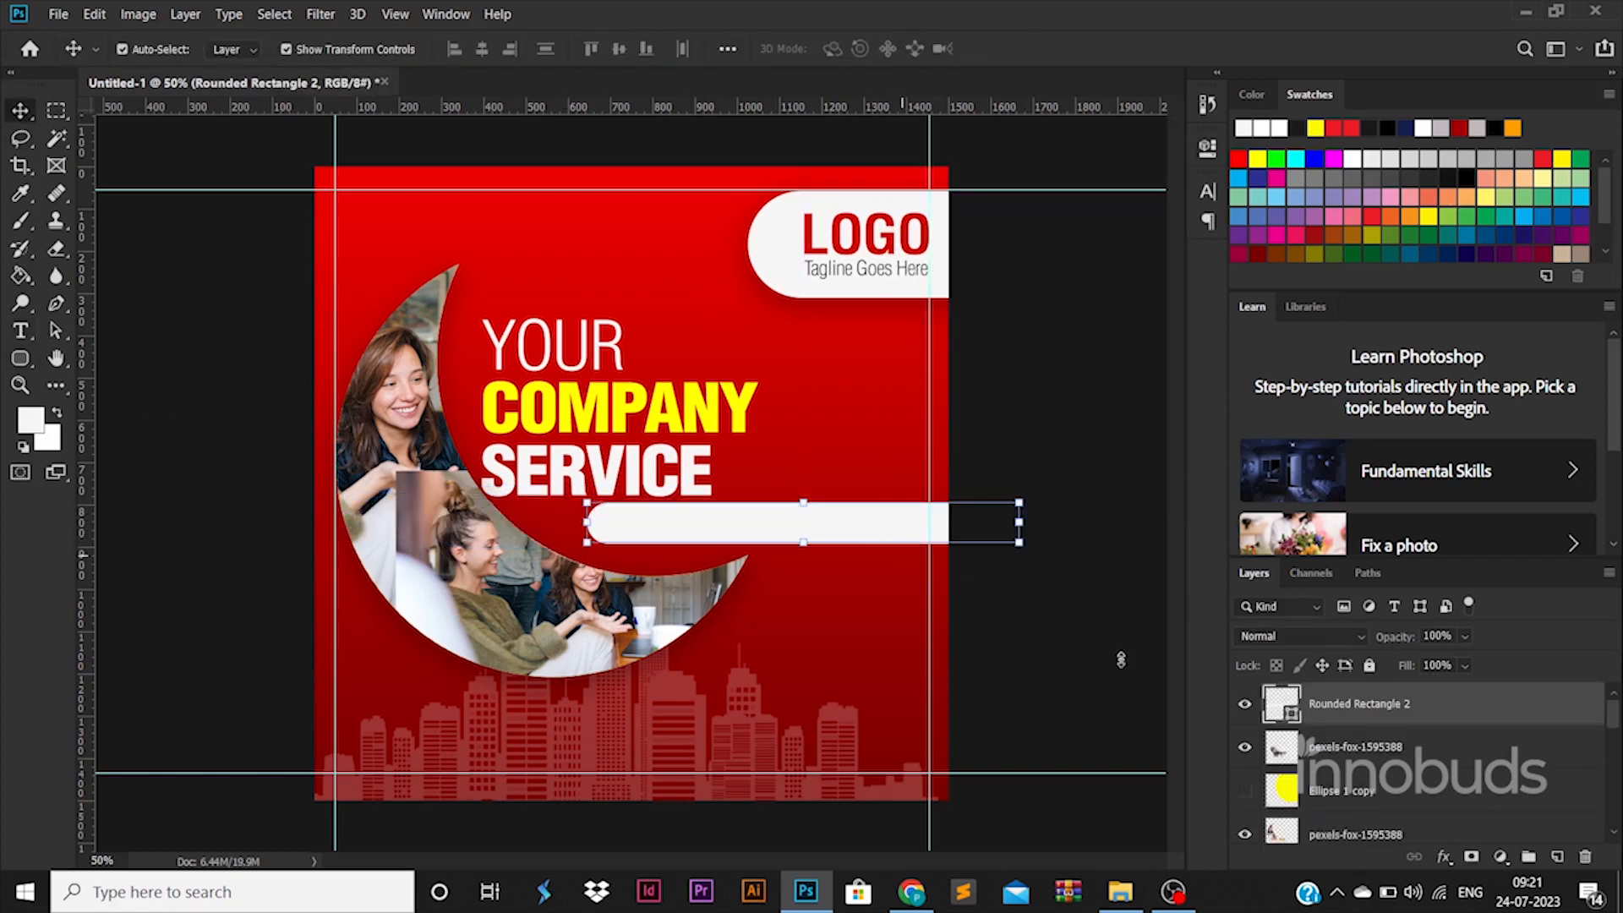
# Step: Reorder the Rounded Rectangle 2 layer so it sits directly beneath the description text layer
pyautogui.moveTo(1471, 890); pyautogui.dragTo(1428, 773)
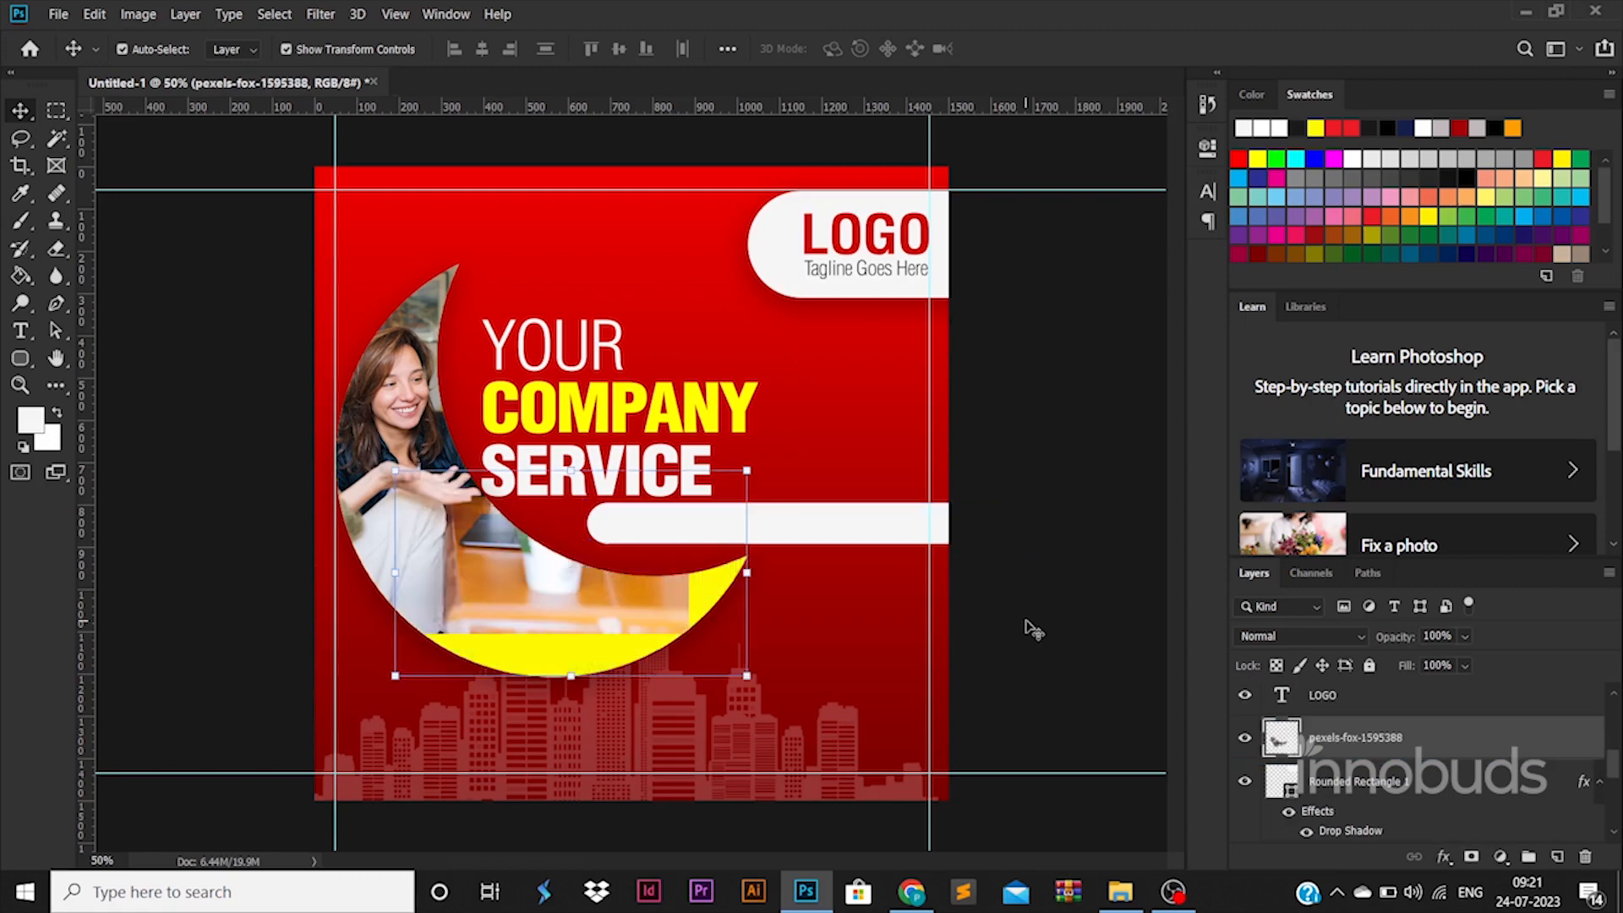
pyautogui.hotkey('ctrl', 'z')
pyautogui.click(812, 545)
pyautogui.scroll(-2, 1419, 760)
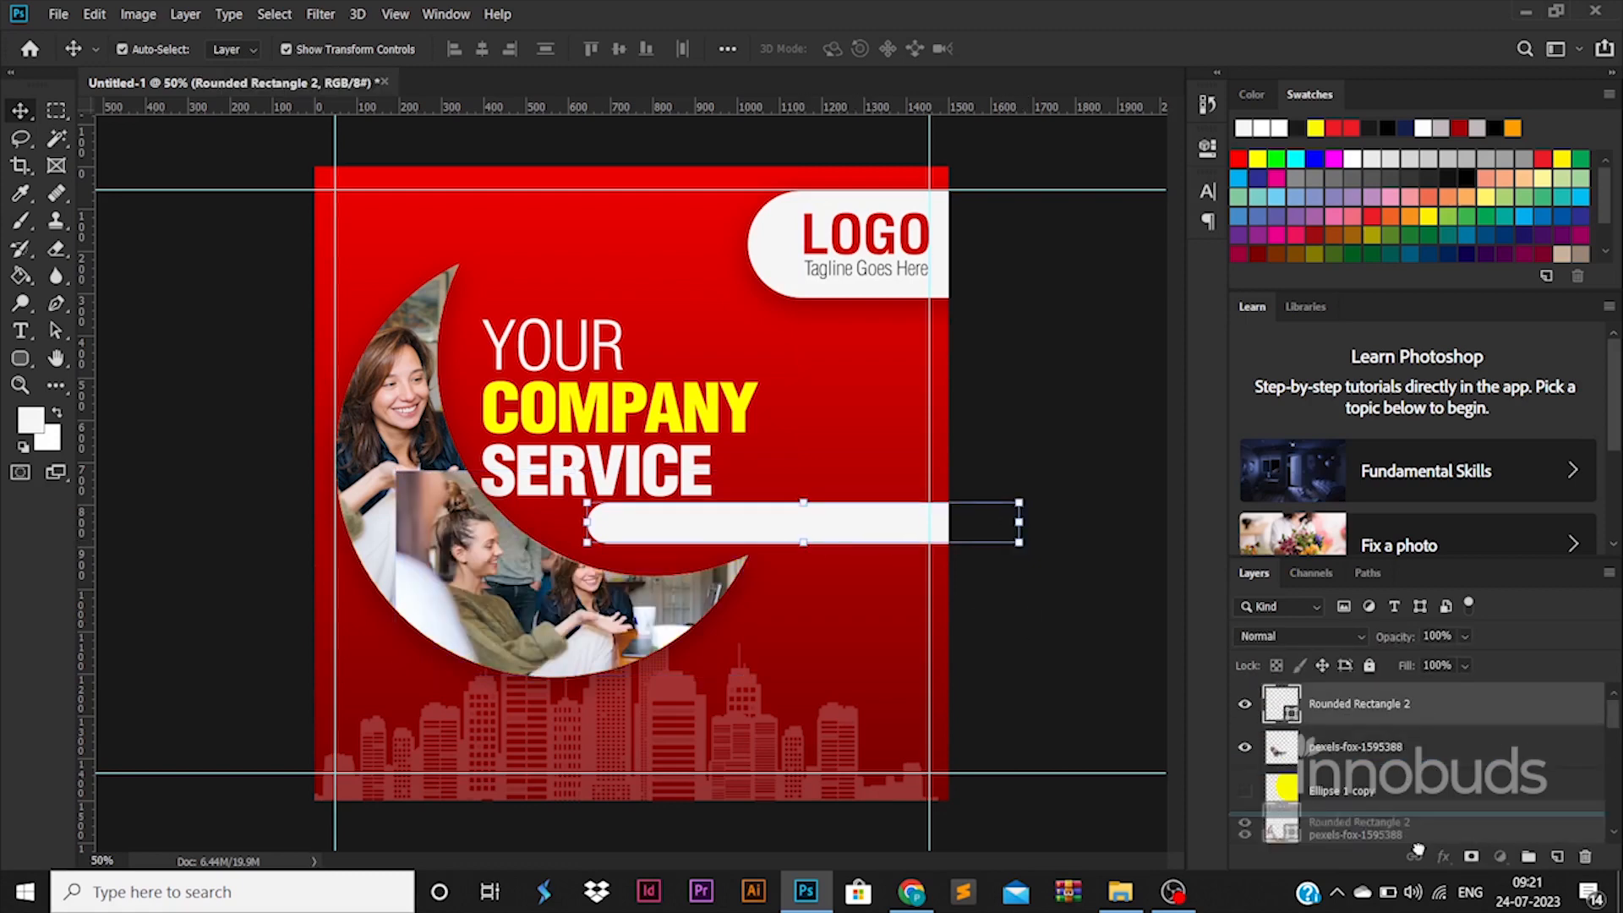
pyautogui.scroll(-3, 1329, 788)
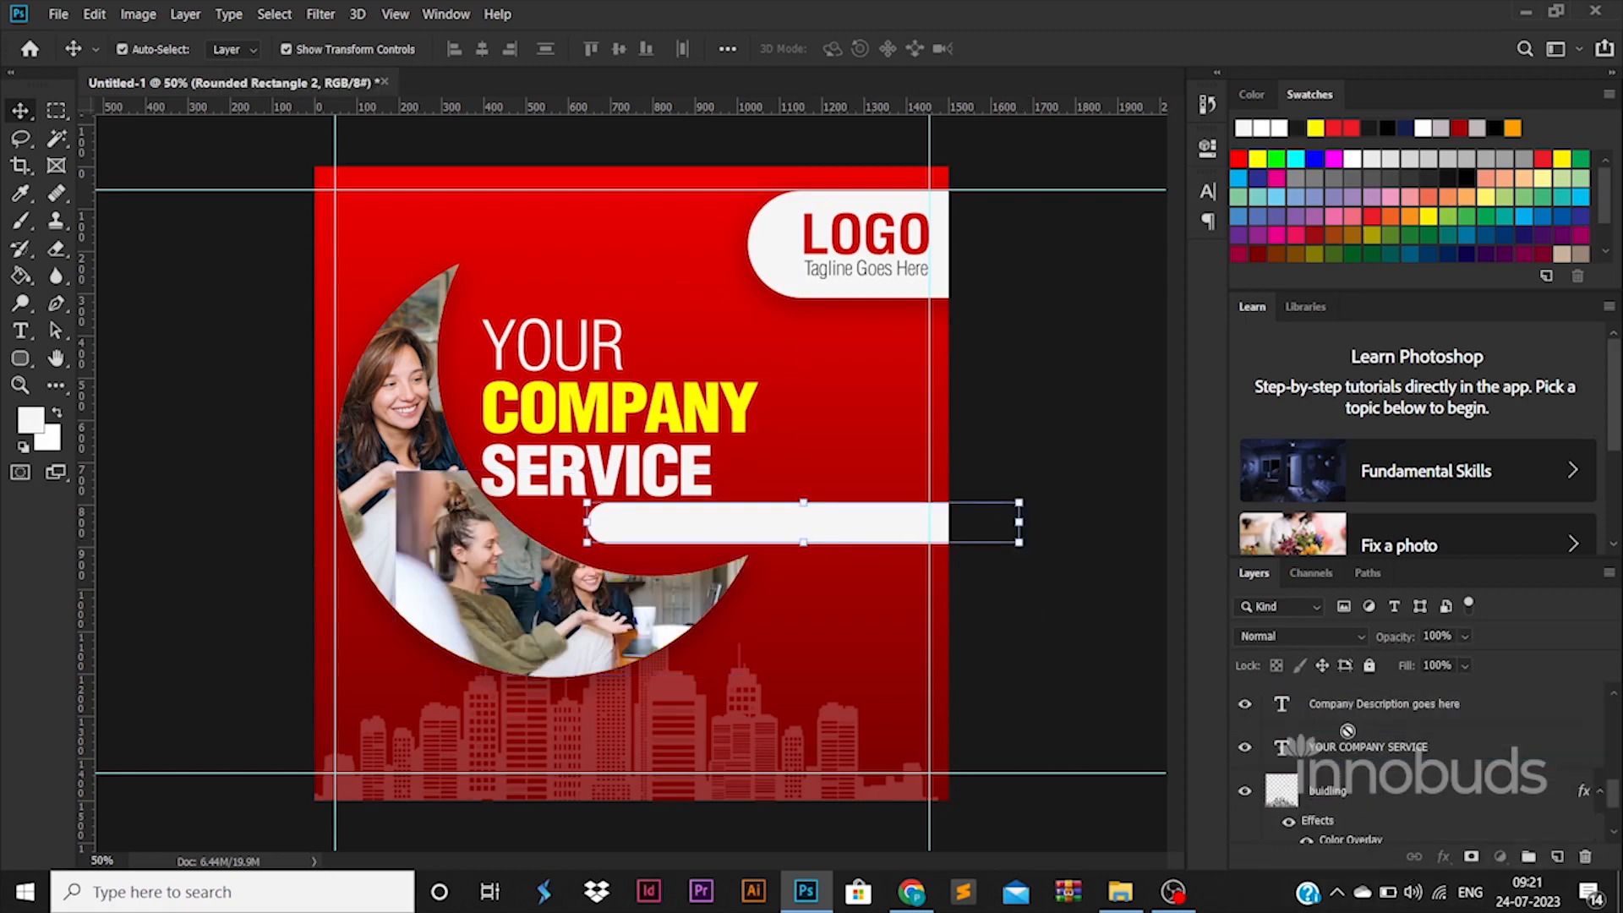
# Step: Color the description text black
pyautogui.doubleClick(1282, 749)
pyautogui.click(845, 48)
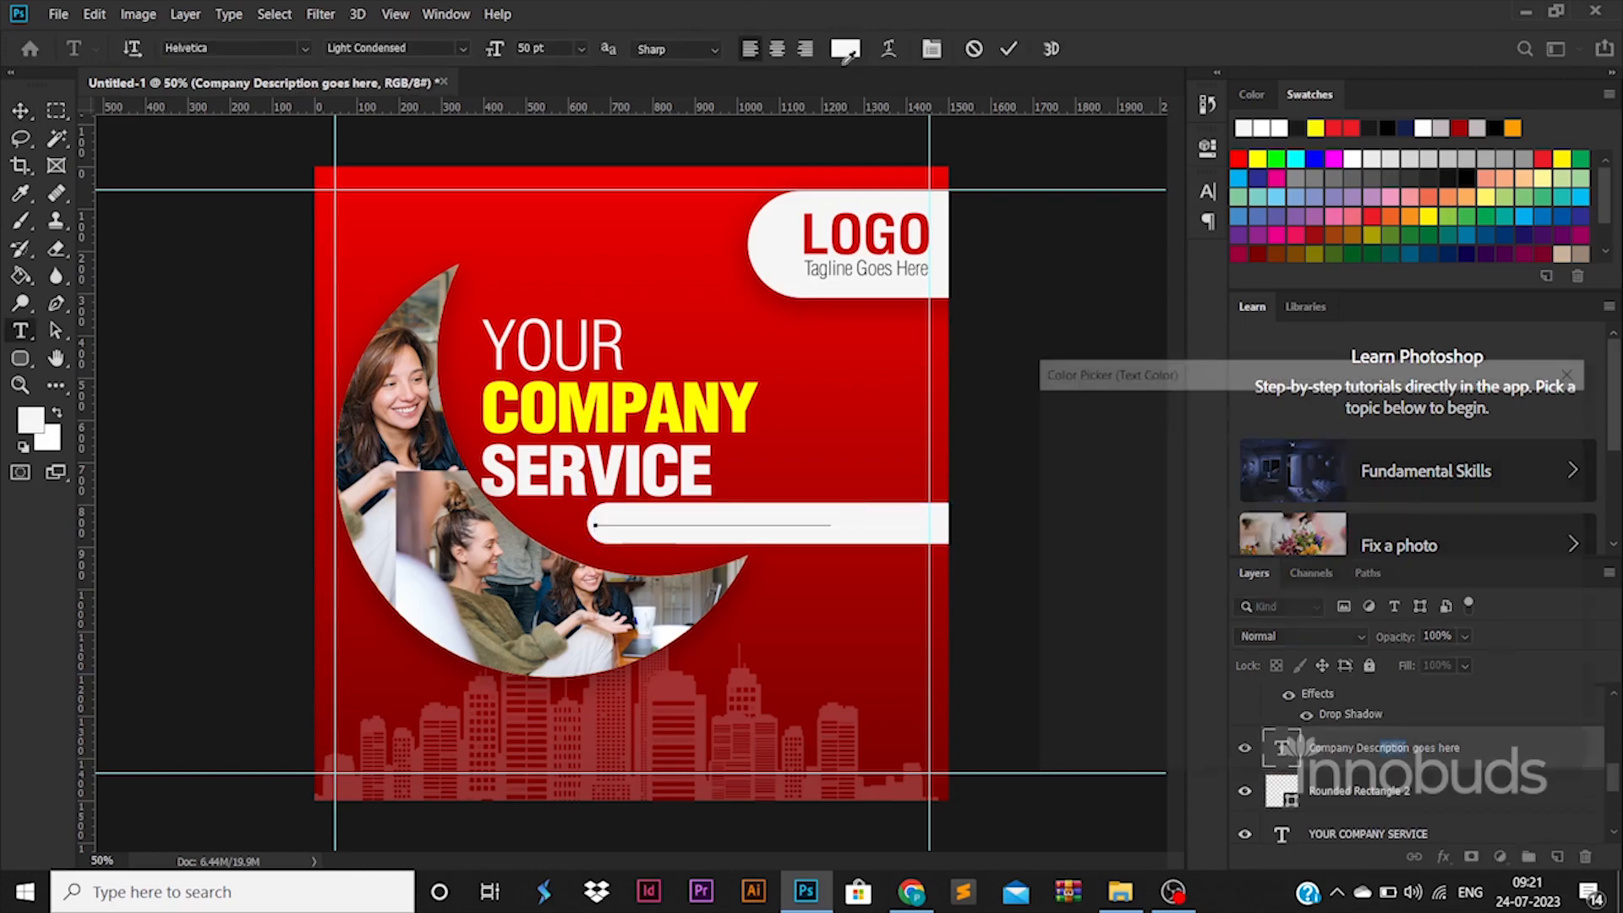
pyautogui.click(1521, 410)
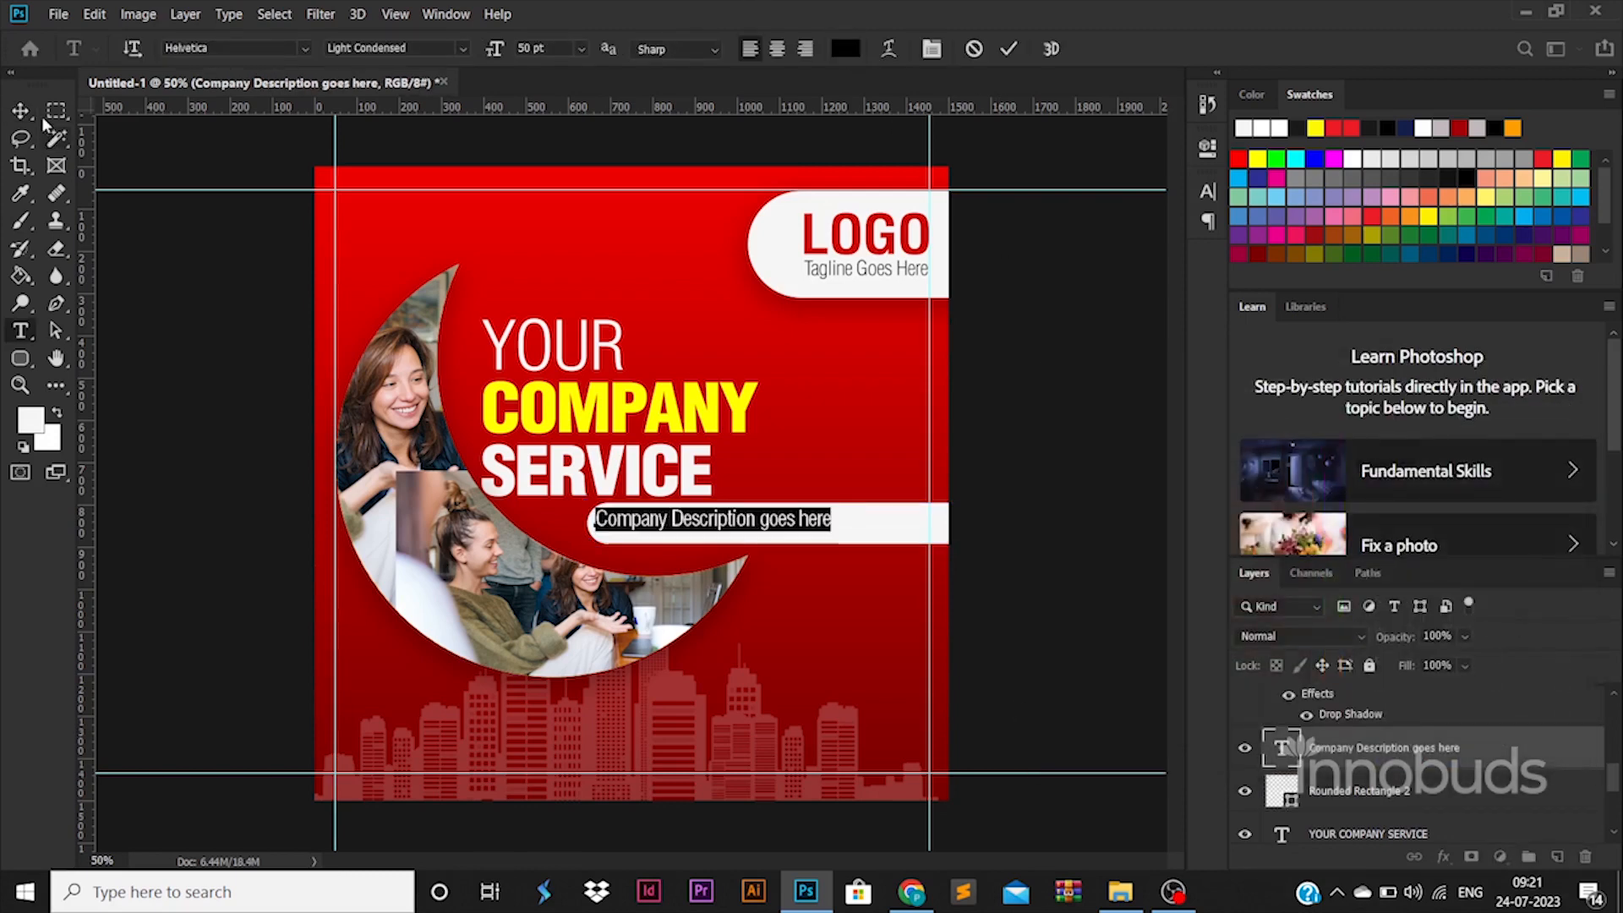
# Step: Scale the description up to about 60 pt and nudge it right within the rounded bar
pyautogui.click(21, 111)
pyautogui.moveTo(835, 538); pyautogui.dragTo(879, 541)
pyautogui.press('Return')
pyautogui.press('Right')
pyautogui.press('Right')
pyautogui.press('Right')
pyautogui.press('Right')
pyautogui.press('Right')
pyautogui.press('Right')
pyautogui.press('Right')
pyautogui.press('Right')
pyautogui.press('Right')
pyautogui.press('Right')
pyautogui.press('Right')
pyautogui.press('Right')
pyautogui.press('Right')
pyautogui.press('Right')
pyautogui.press('Right')
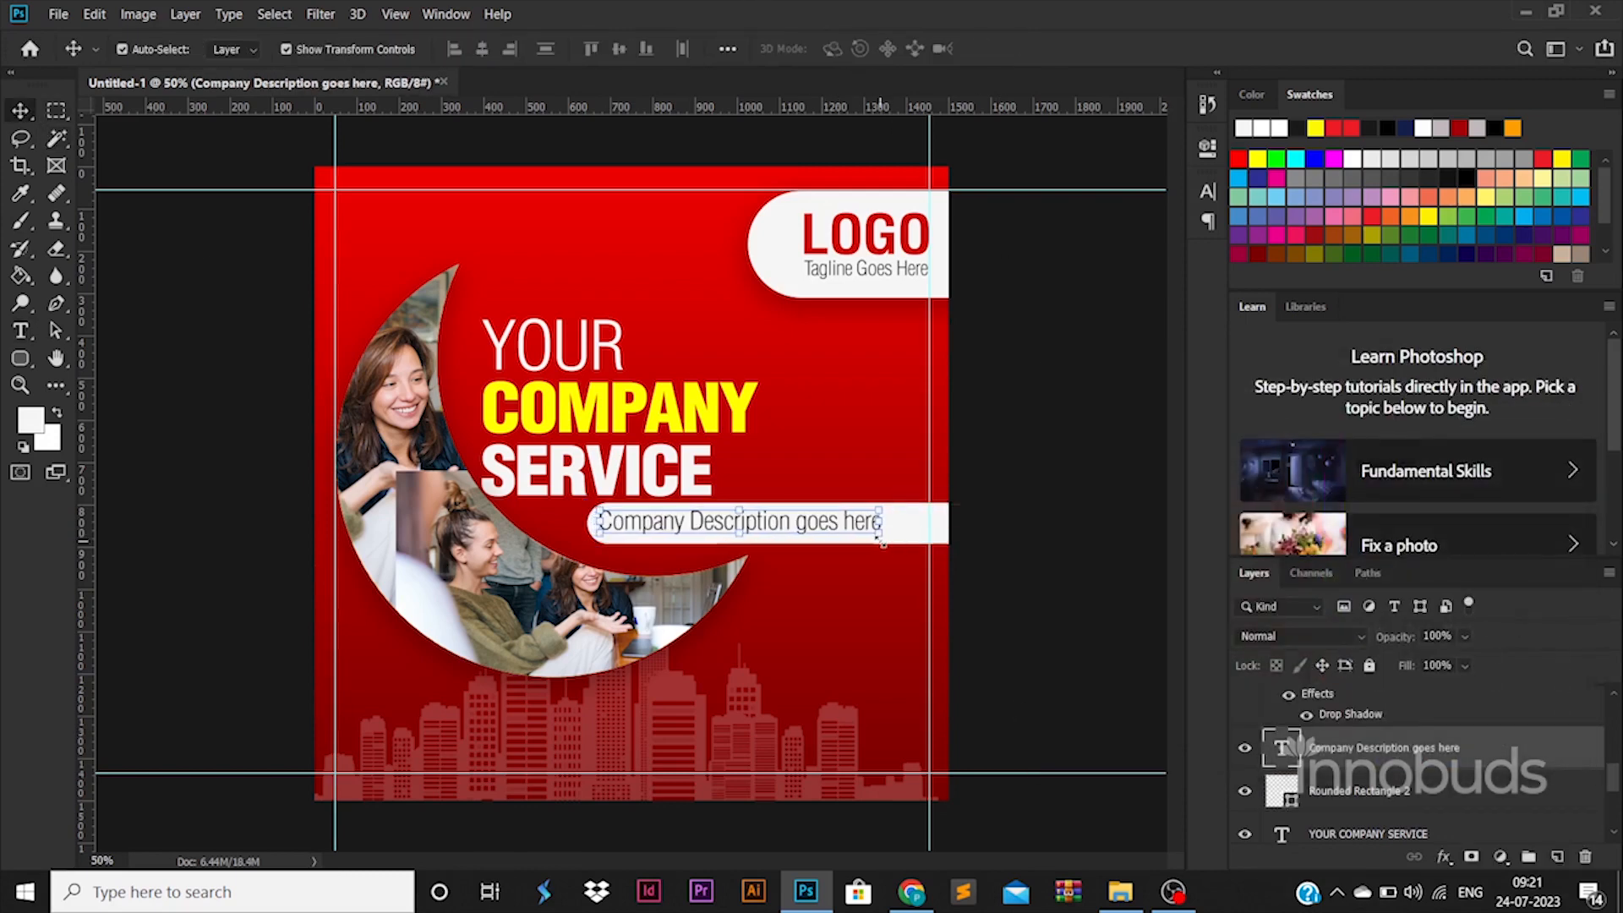
pyautogui.click(1026, 558)
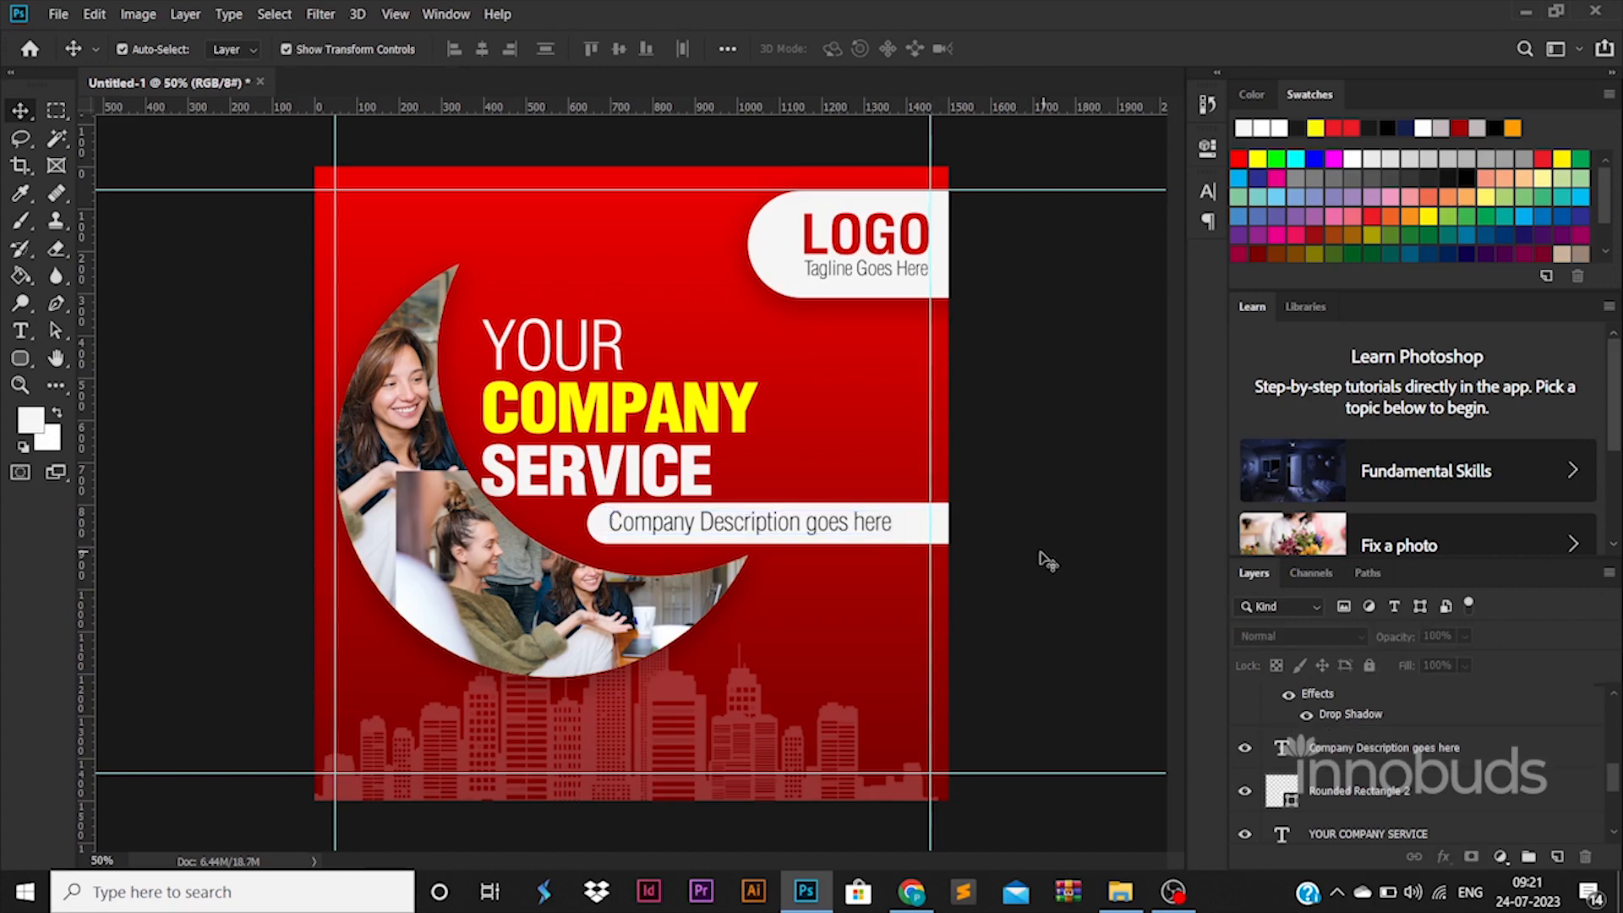
# Step: Recolor the rounded bar behind the description to the heading's yellow, ffff00
pyautogui.click(901, 530)
pyautogui.doubleClick(1290, 800)
pyautogui.click(665, 398)
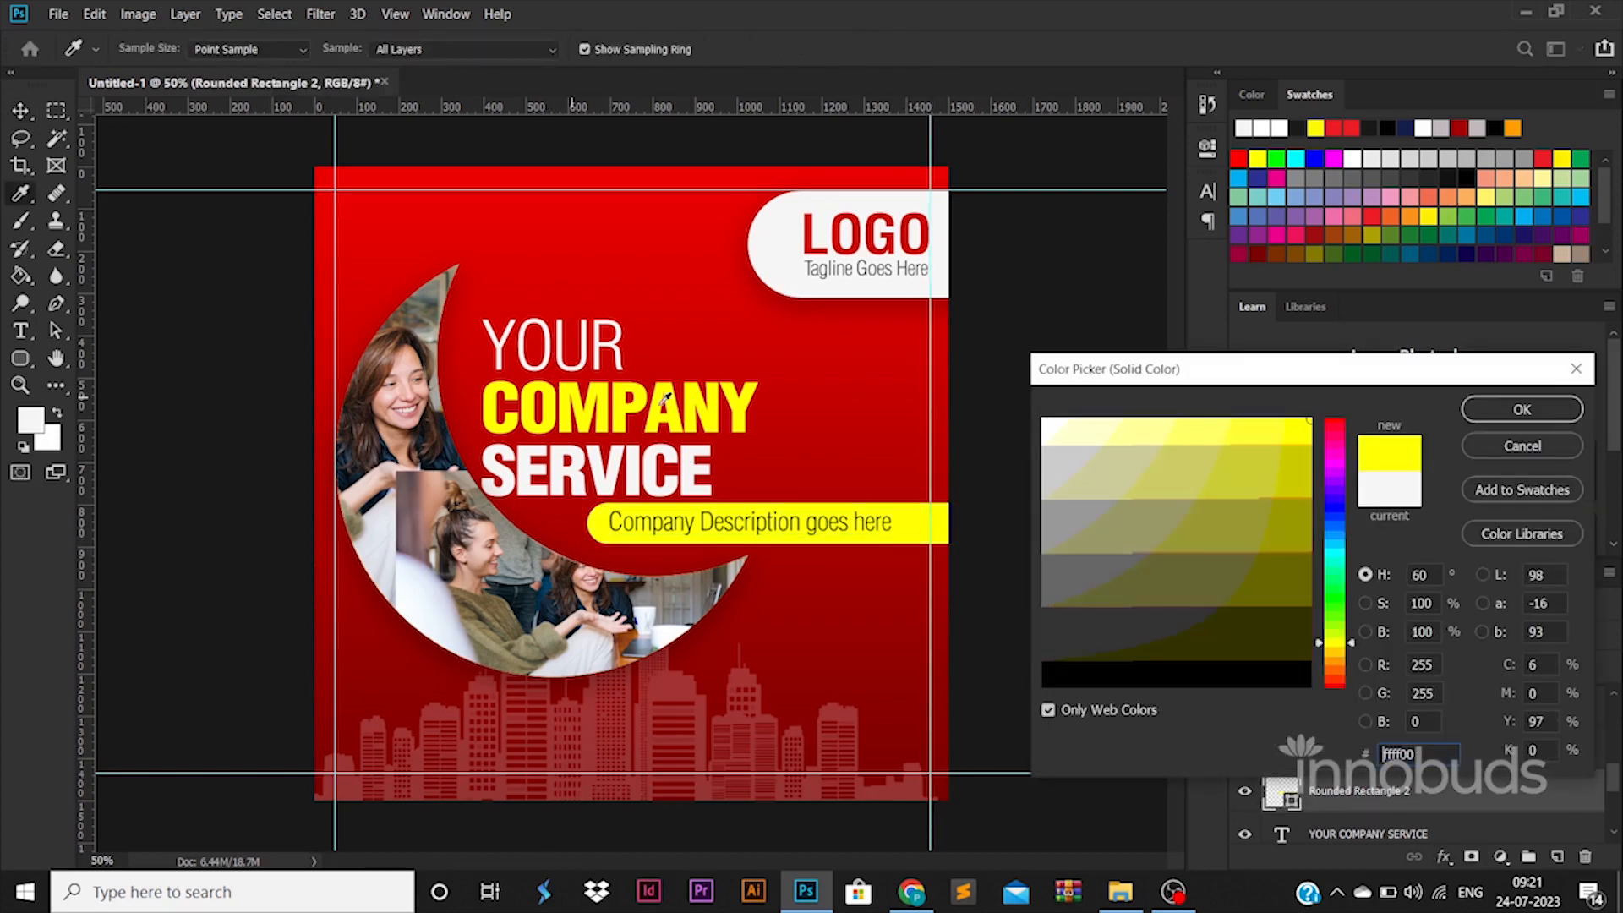
pyautogui.click(1505, 410)
pyautogui.click(1071, 427)
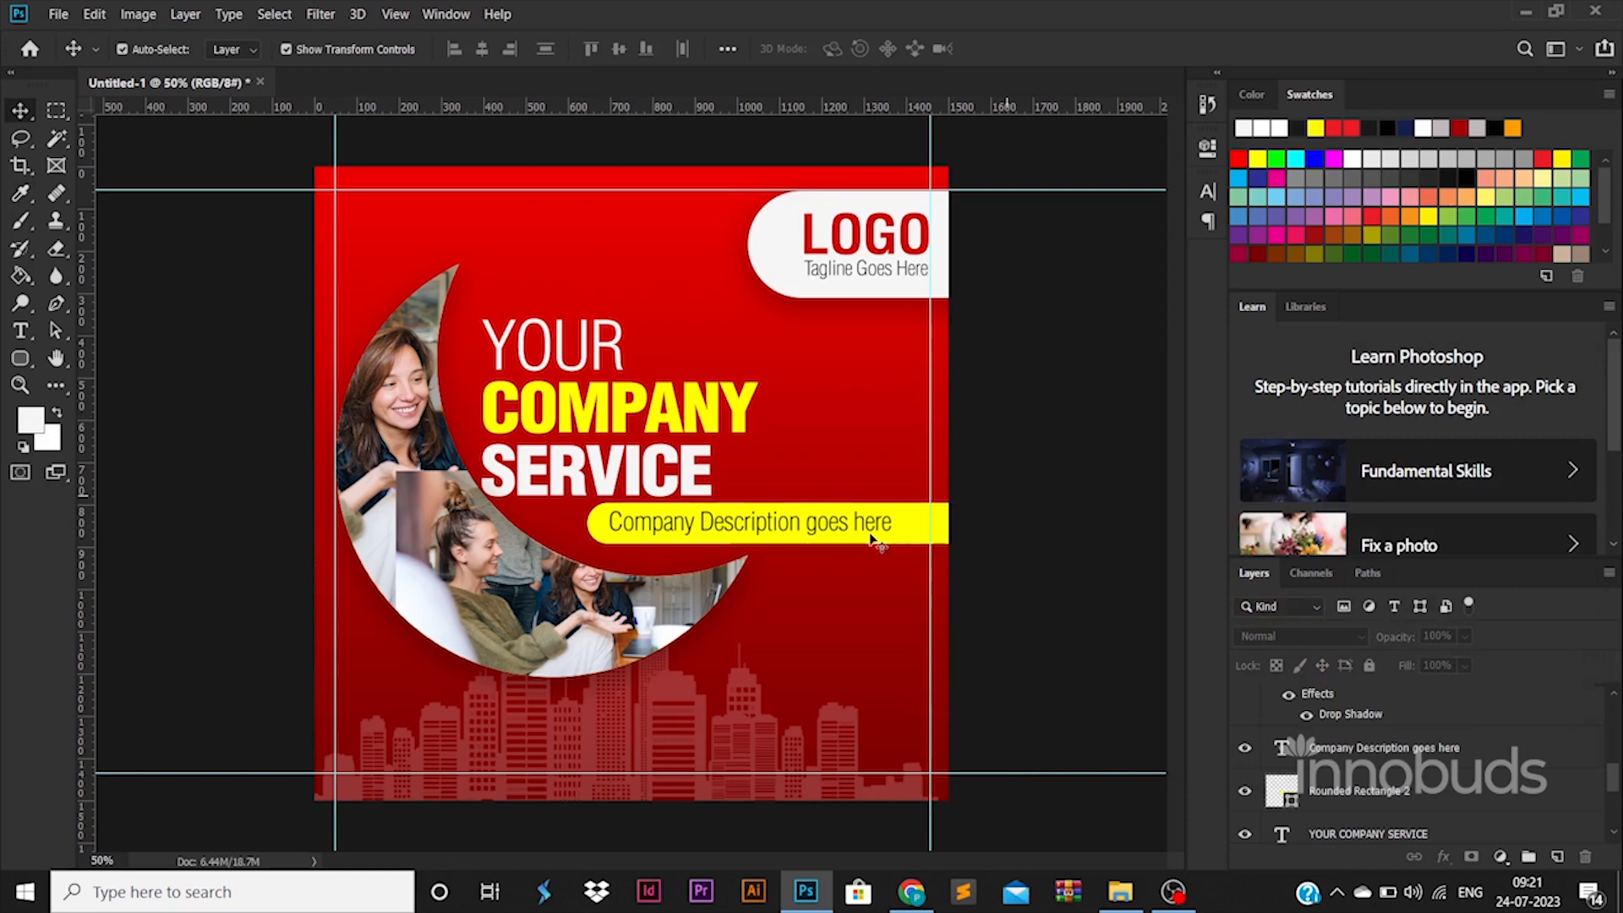
# Step: Duplicate the yellow bar to the bottom of the poster and stretch it between the left and right margin guides
pyautogui.keyDown('alt'); pyautogui.moveTo(919, 539); pyautogui.dragTo(920, 610); pyautogui.keyUp('alt')
pyautogui.keyDown('alt'); pyautogui.moveTo(920, 610); pyautogui.dragTo(725, 743); pyautogui.keyUp('alt')
pyautogui.keyDown('alt'); pyautogui.moveTo(724, 746); pyautogui.dragTo(669, 764); pyautogui.keyUp('alt')
pyautogui.hotkey('ctrl', 'z')
pyautogui.moveTo(768, 752); pyautogui.dragTo(942, 758)
pyautogui.press('Return')
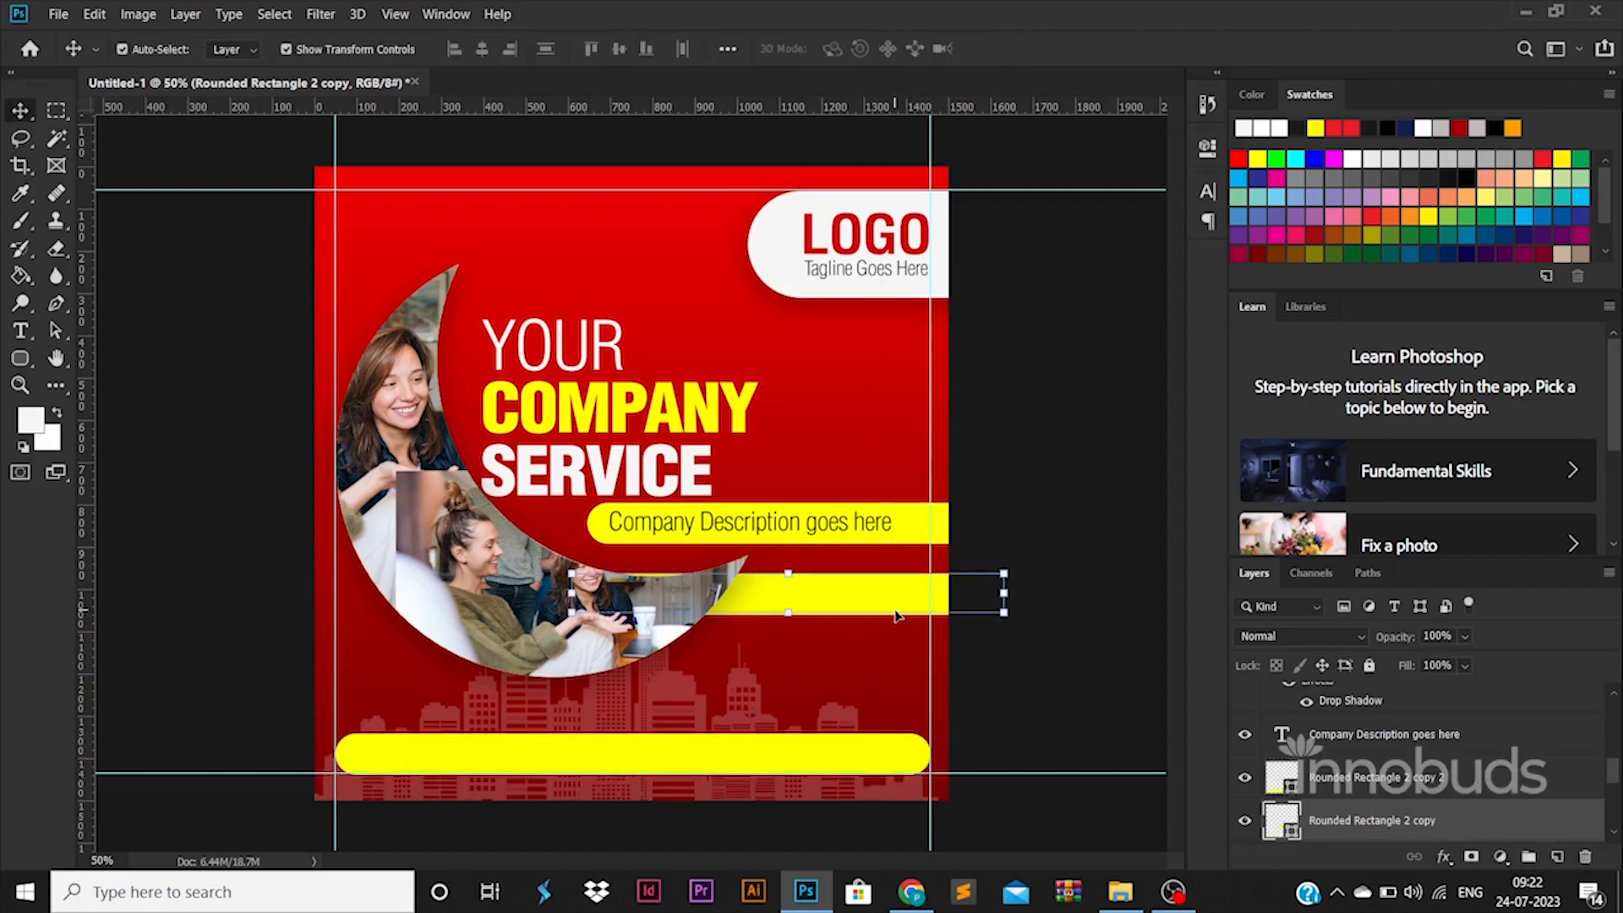
# Step: Switch to File Explorer and place the email, phone and web icons from the ICONS folder into the poster
pyautogui.click(1120, 891)
pyautogui.click(541, 71)
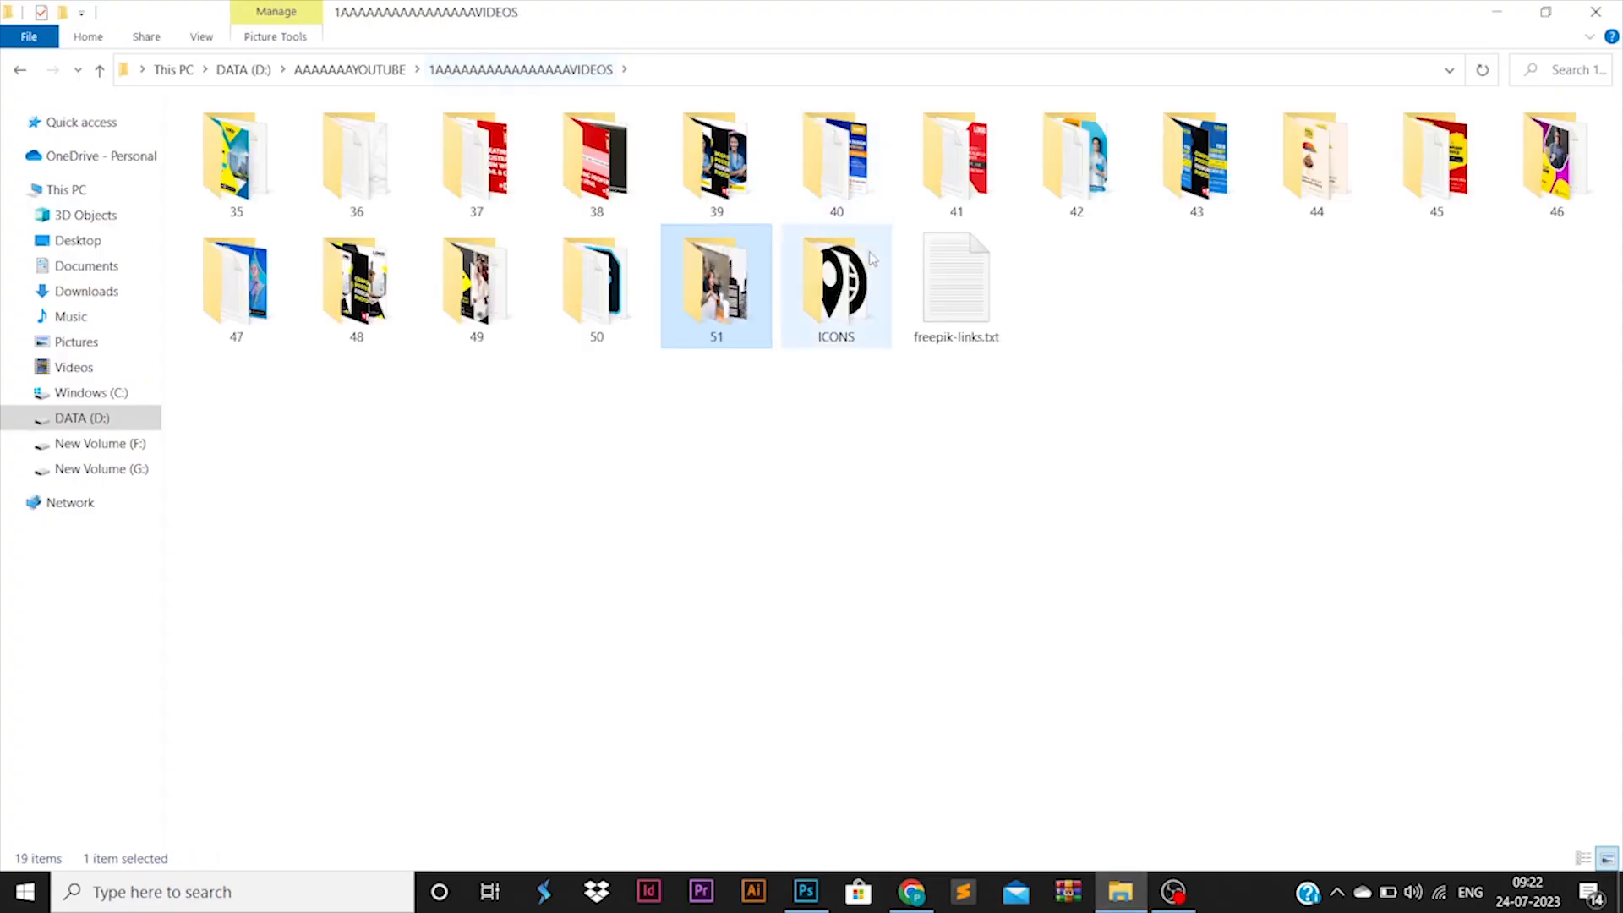
pyautogui.doubleClick(837, 266)
pyautogui.click(584, 203)
pyautogui.keyDown('ctrl'); pyautogui.click(478, 182); pyautogui.keyUp('ctrl')
pyautogui.keyDown('ctrl'); pyautogui.click(260, 173); pyautogui.keyUp('ctrl')
pyautogui.hotkey('alt', 'Tab')
pyautogui.moveTo(260, 173); pyautogui.dragTo(702, 666)
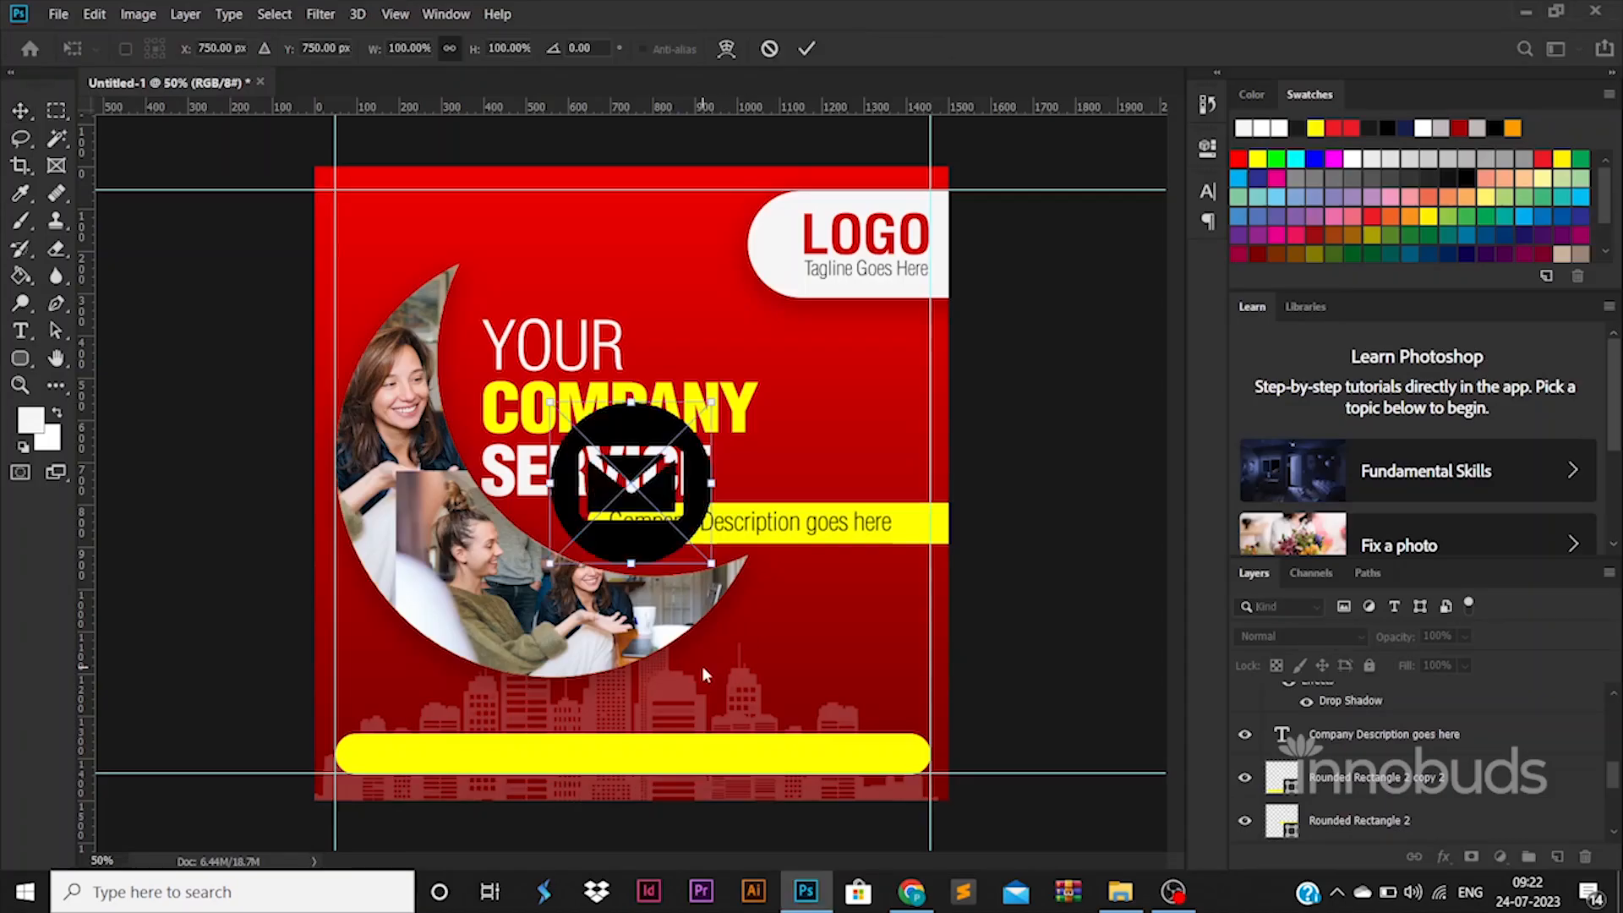
pyautogui.press('Return')
pyautogui.press('Return')
pyautogui.press('Return')
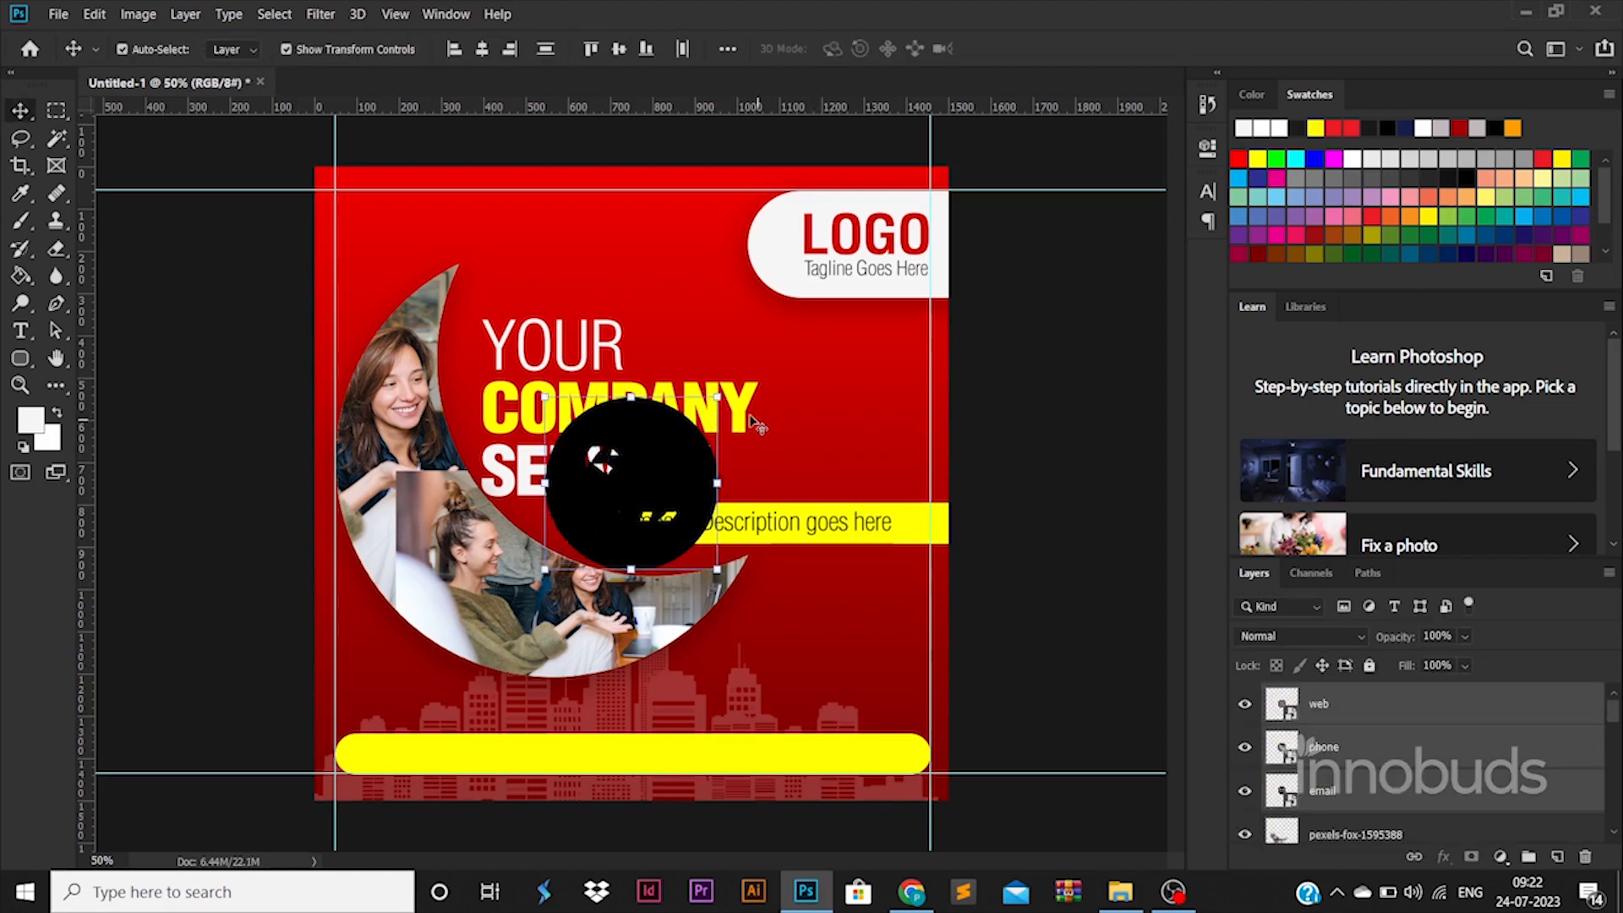
# Step: Shrink the icons to fit the bottom bar, placing the web icon toward its right end and the phone icon at its left end
pyautogui.moveTo(713, 402); pyautogui.dragTo(799, 763)
pyautogui.press('Return')
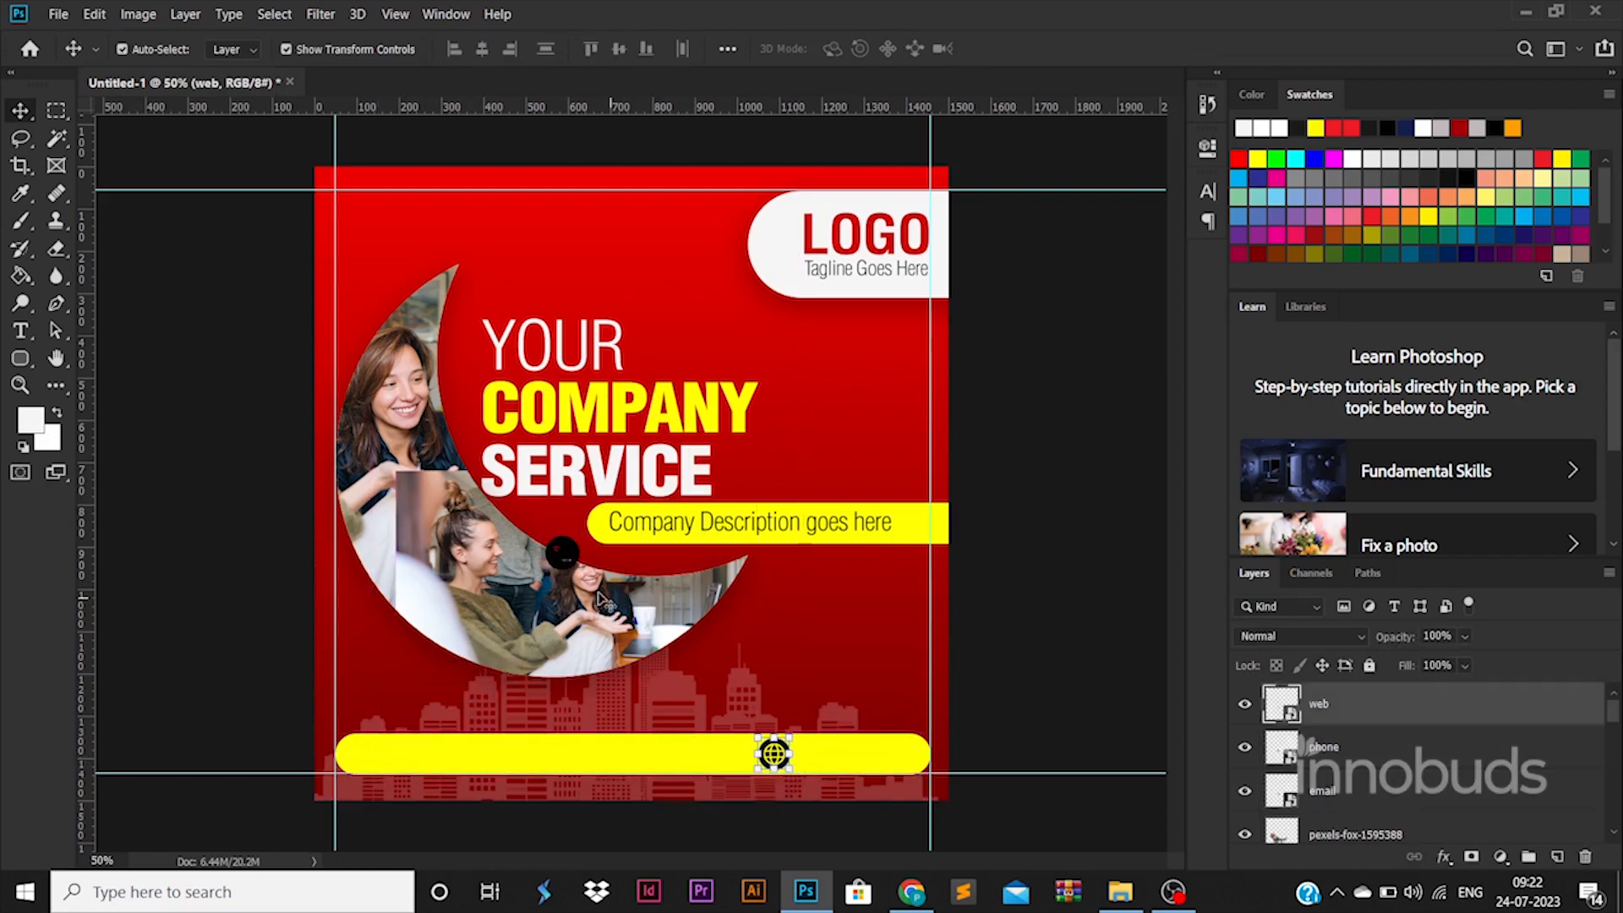
pyautogui.moveTo(571, 564); pyautogui.dragTo(364, 763)
pyautogui.click(269, 669)
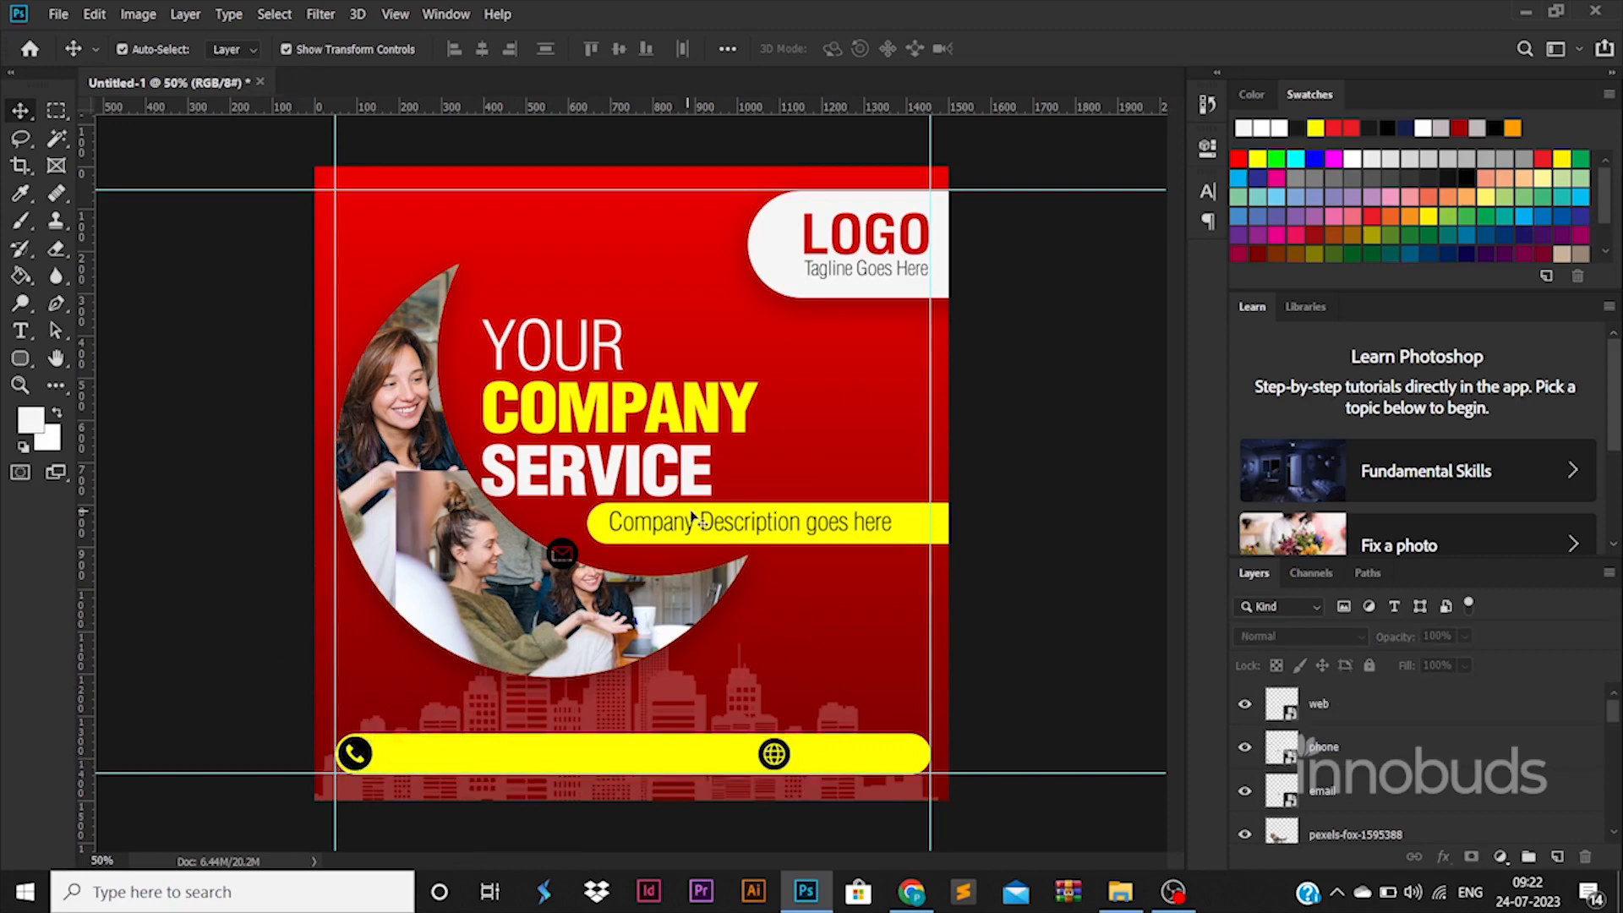
# Step: Copy the description text beside the phone icon, replace it with the phone number and give it a bolder condensed style
pyautogui.moveTo(695, 524); pyautogui.dragTo(472, 758)
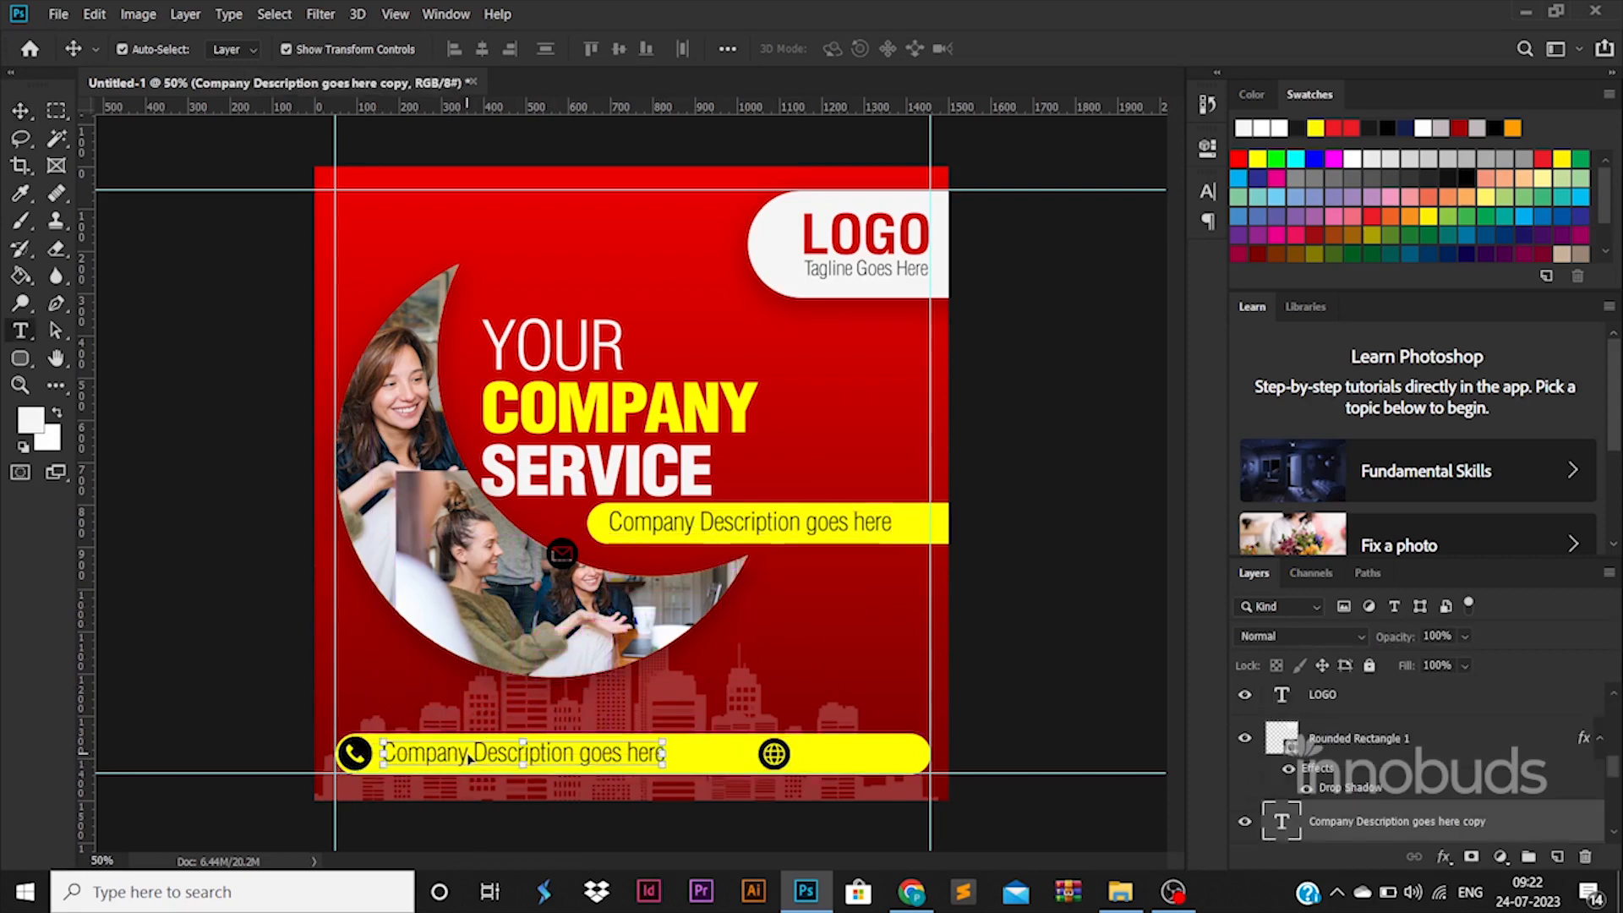
pyautogui.doubleClick(473, 753)
pyautogui.press('BackSpace')
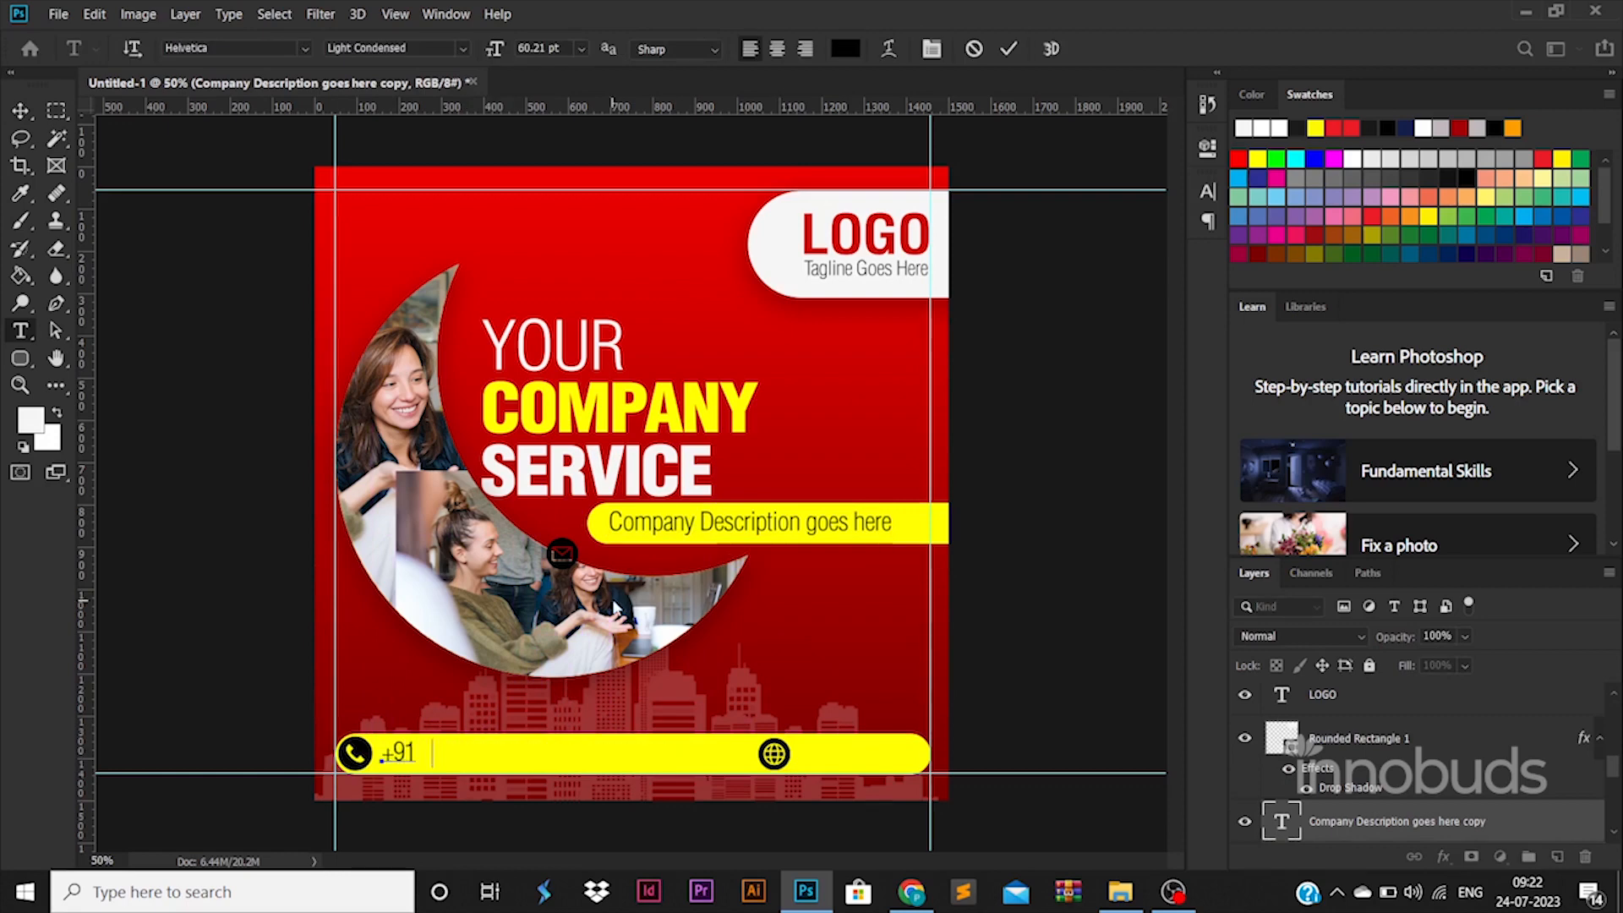
pyautogui.hotkey('ctrl', 'a')
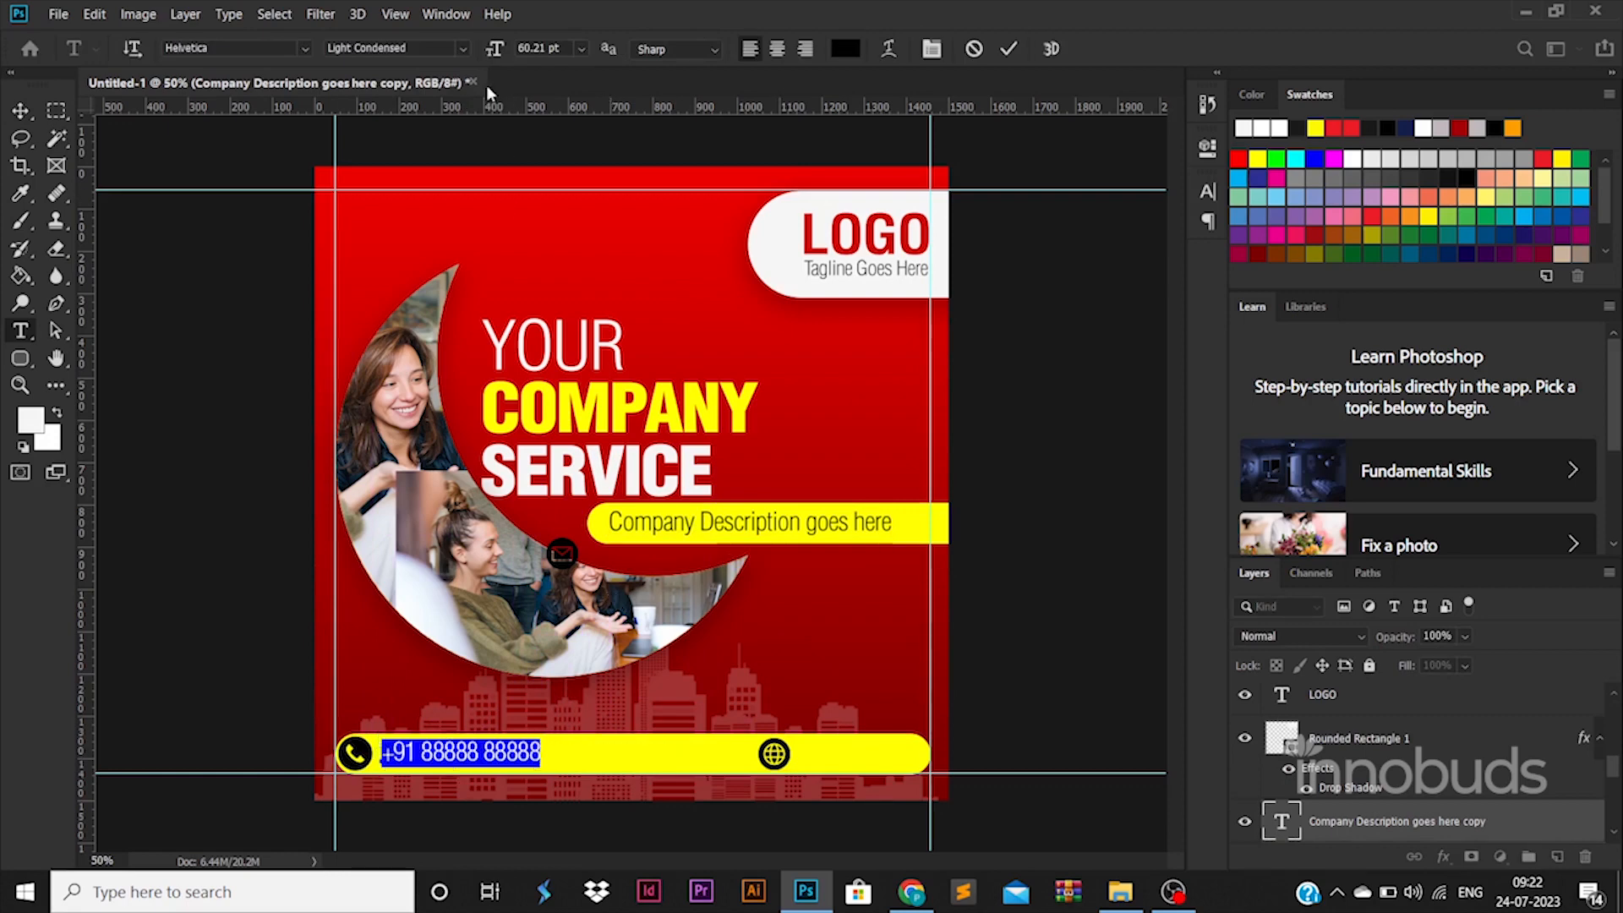
pyautogui.click(460, 48)
pyautogui.click(464, 117)
pyautogui.click(20, 110)
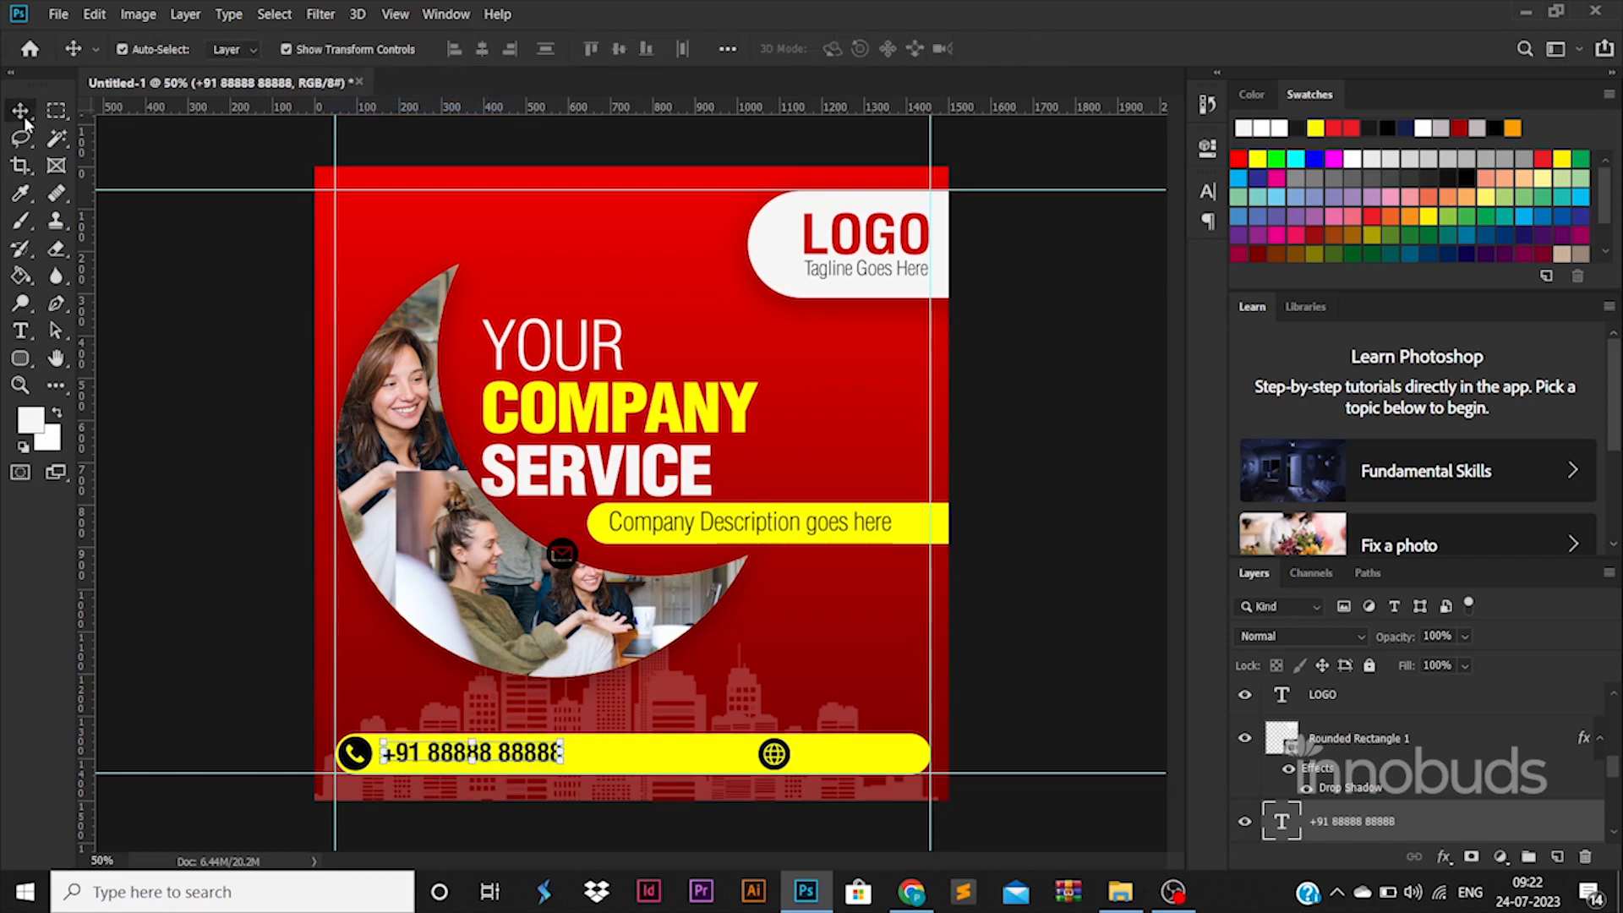
pyautogui.moveTo(693, 532); pyautogui.dragTo(871, 760)
pyautogui.doubleClick(875, 756)
pyautogui.click(879, 755)
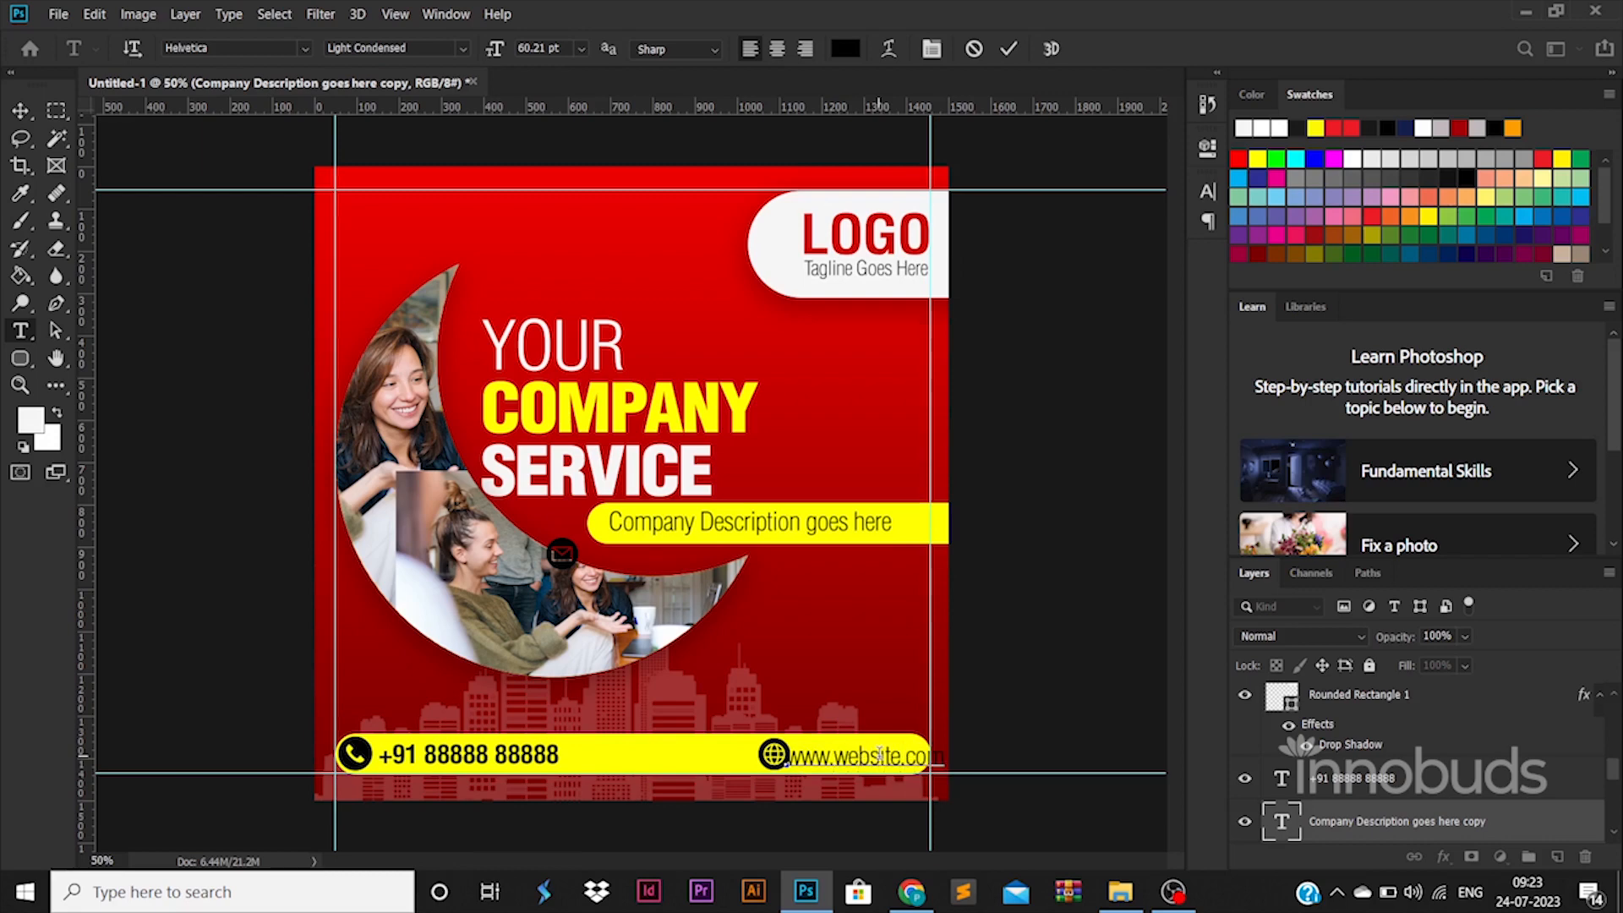
pyautogui.click(21, 110)
# Step: Align the web icon and website text on their vertical centers and shift both left so they fit inside the bottom bar
pyautogui.scroll(5, 1356, 724)
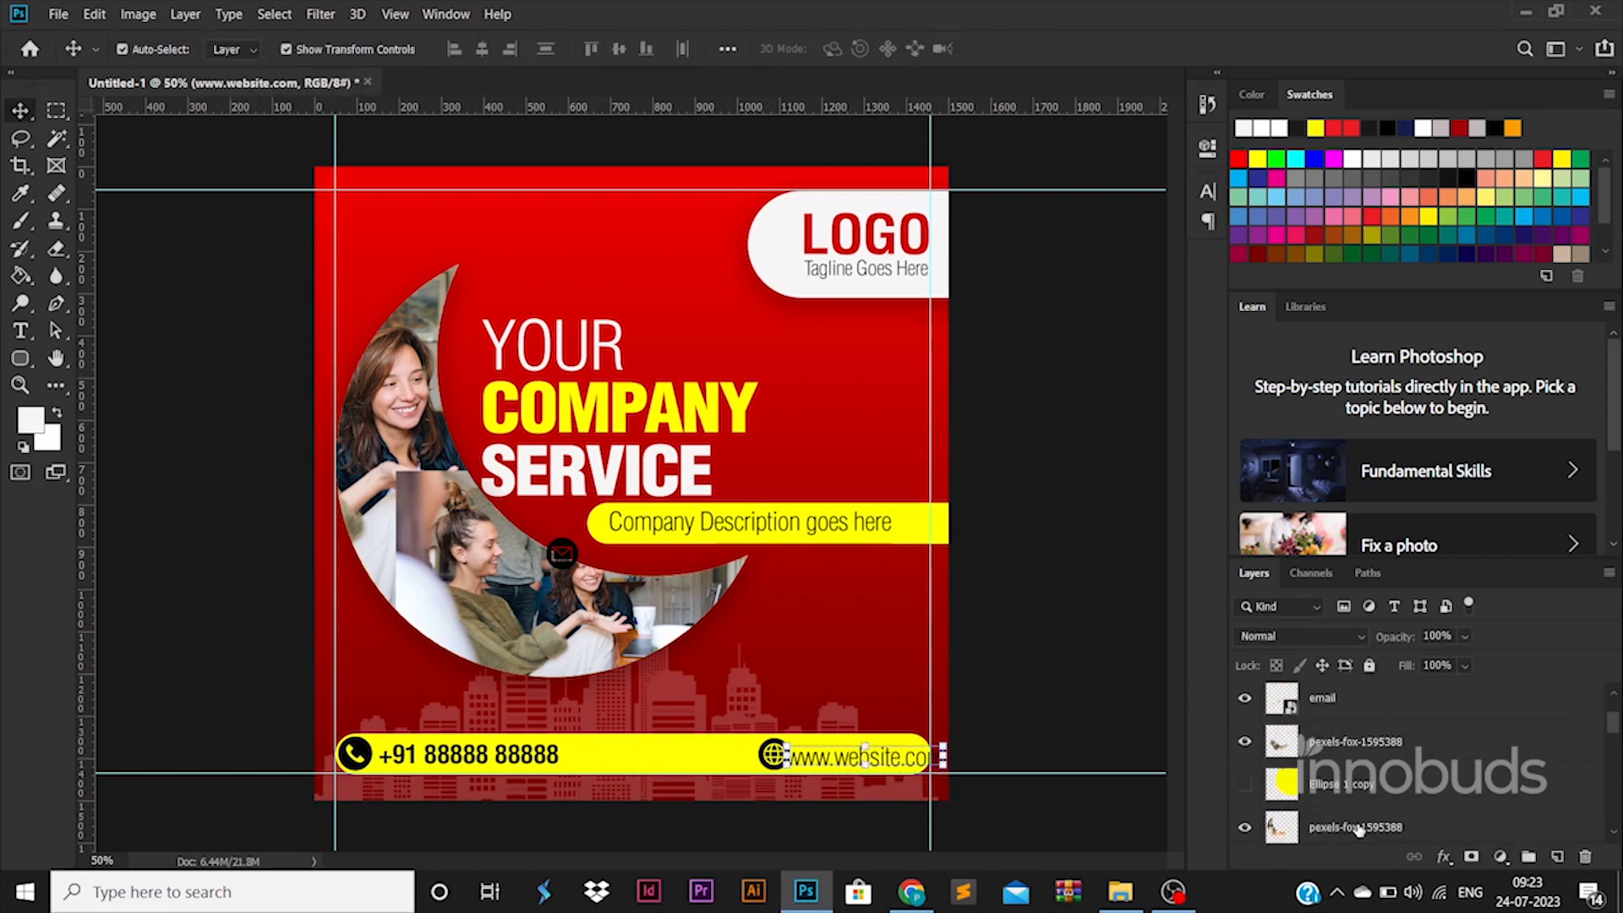
pyautogui.click(1356, 719)
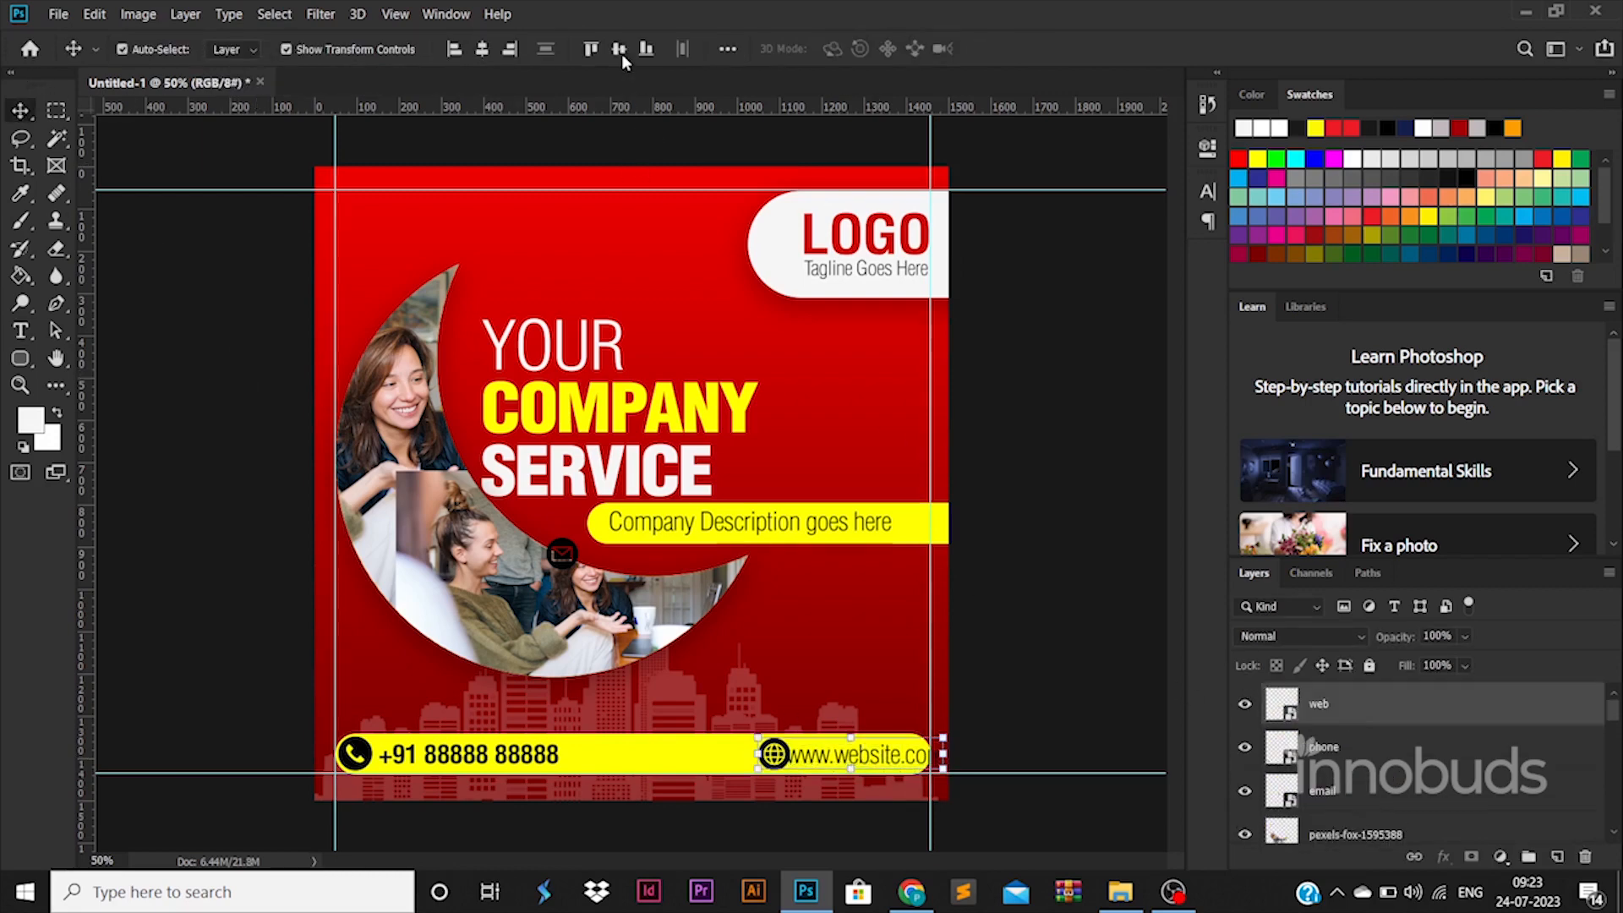
pyautogui.hotkey('shift', 'Left')
pyautogui.hotkey('shift', 'Left')
pyautogui.hotkey('shift', 'Left')
pyautogui.hotkey('shift', 'Left')
pyautogui.hotkey('shift', 'Left')
pyautogui.hotkey('shift', 'Left')
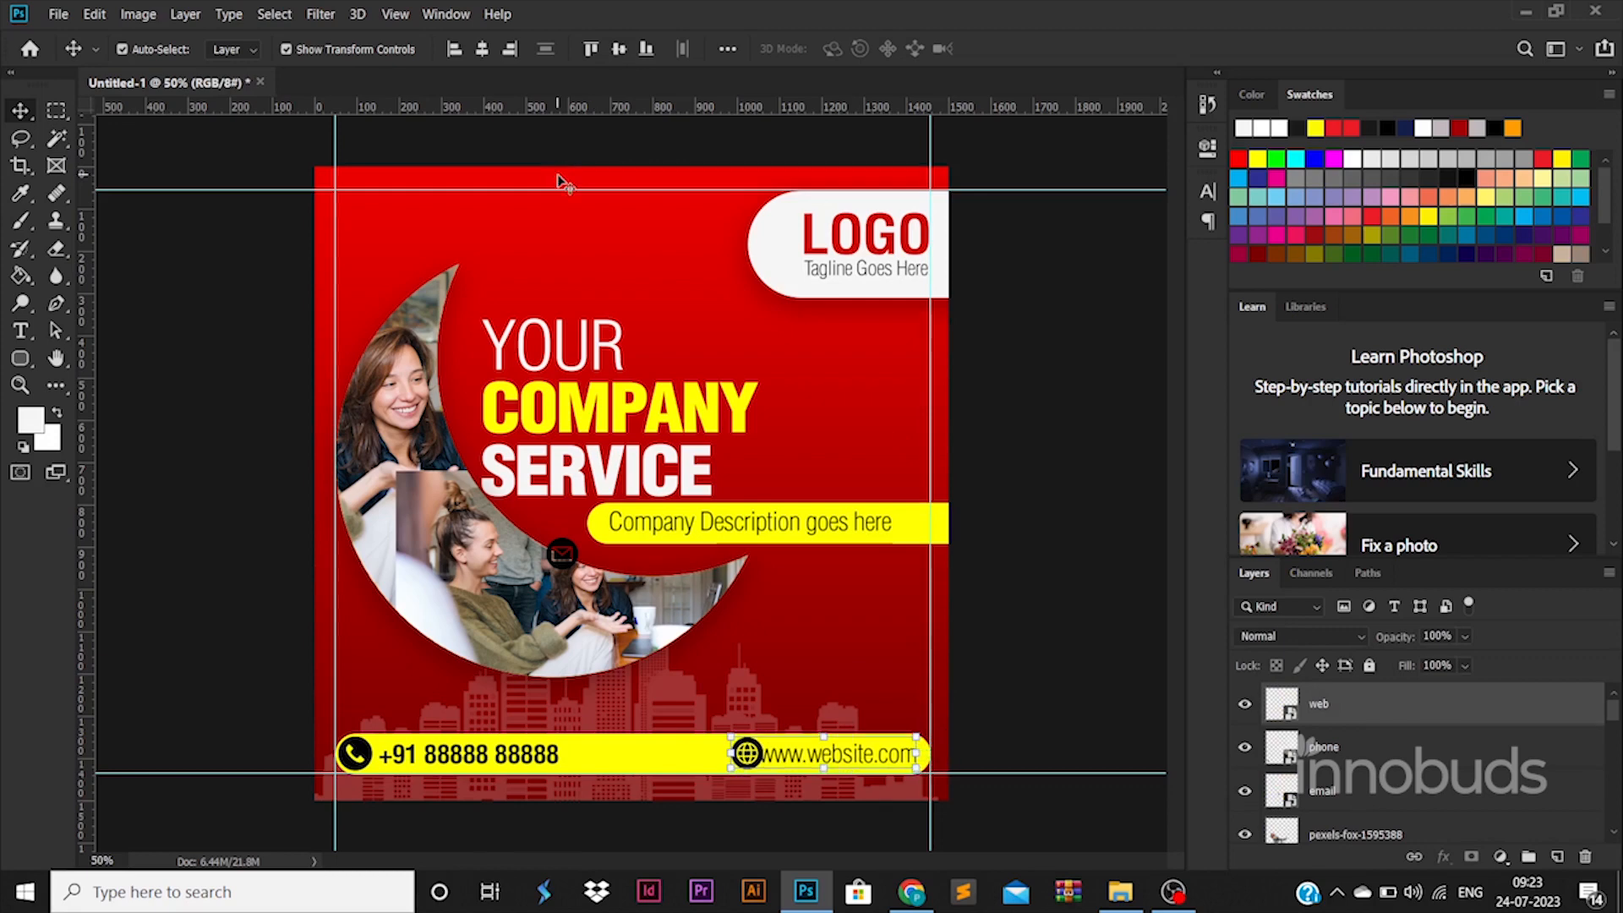
# Step: Move the web icon slightly left to widen its gap from the website text
pyautogui.click(1057, 737)
pyautogui.click(748, 754)
pyautogui.click(745, 750)
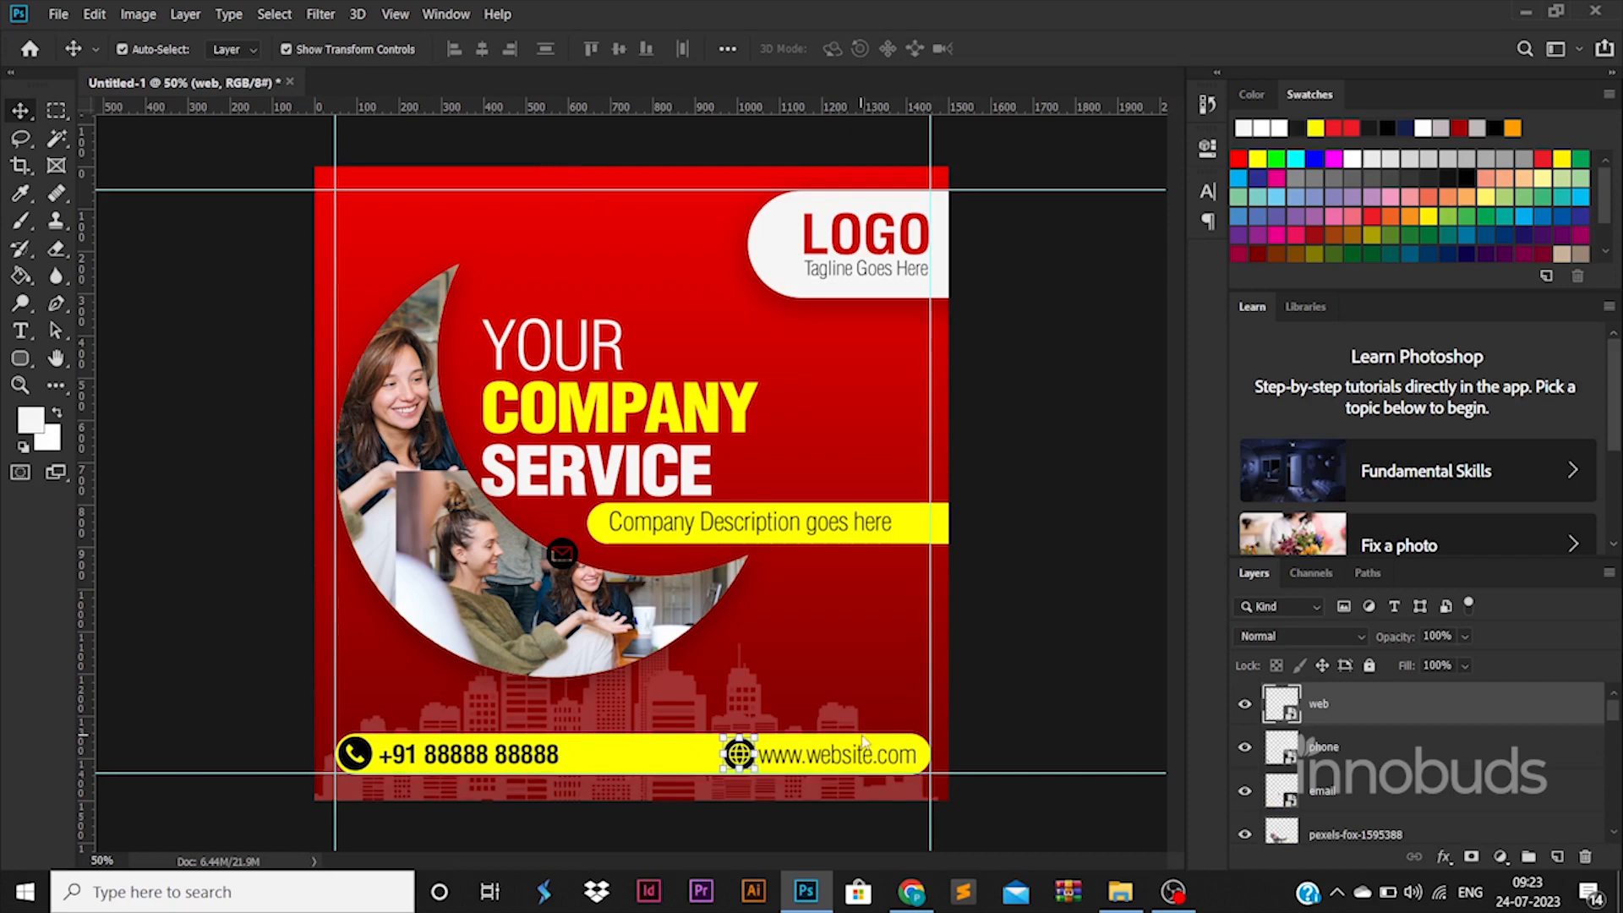
# Step: Move the email icon from the crescent to just above the web icon and give it a white color overlay
pyautogui.click(888, 759)
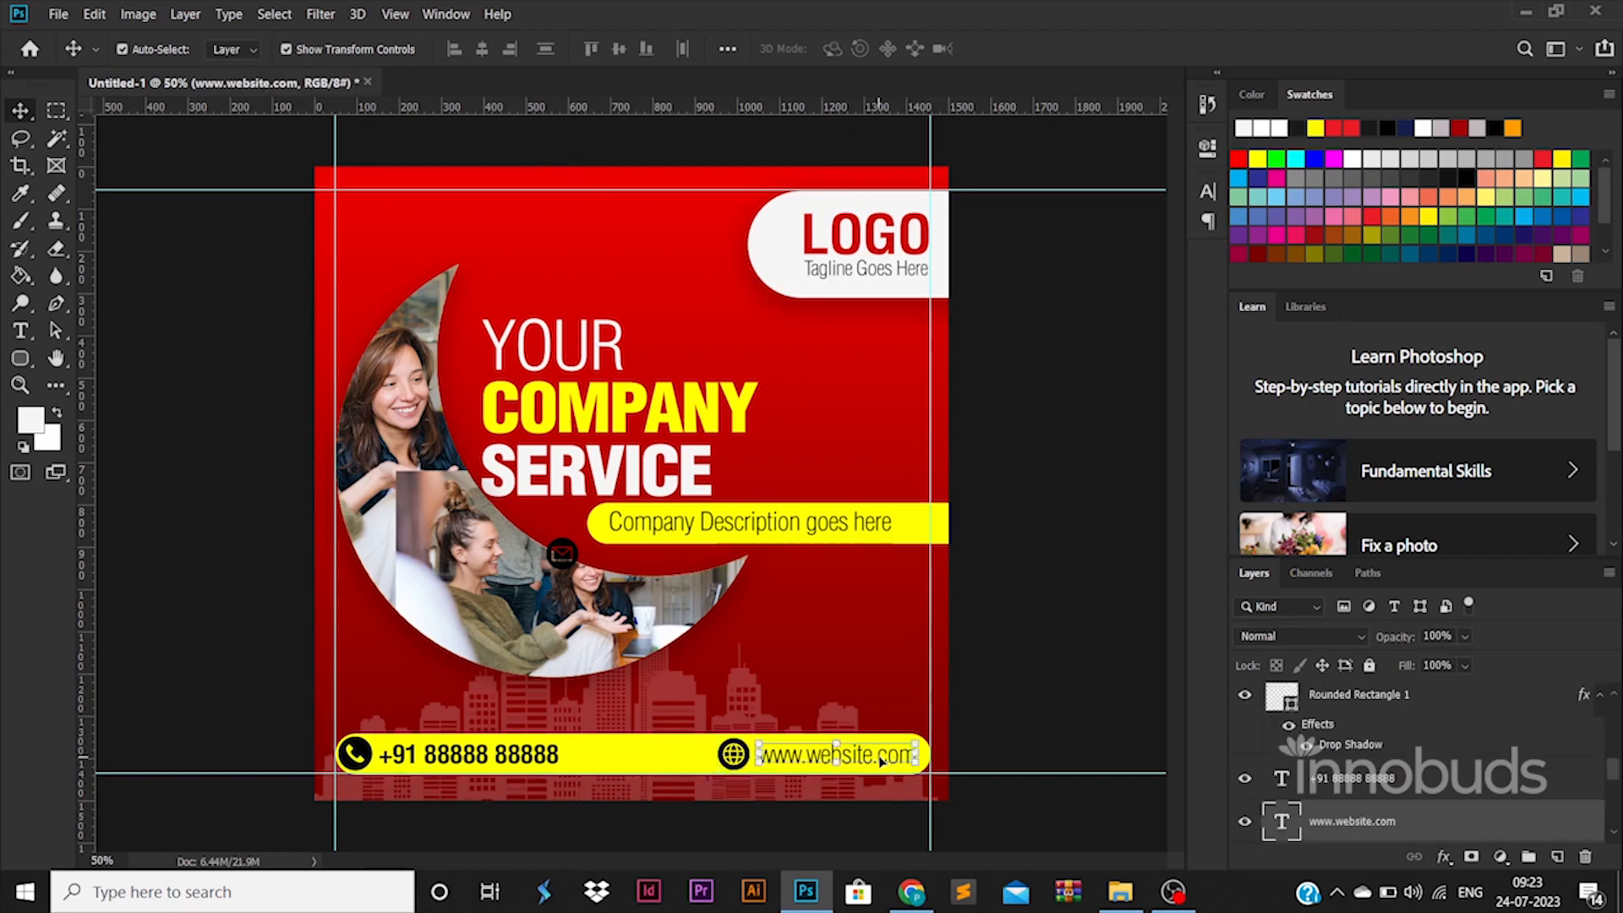
pyautogui.moveTo(562, 554); pyautogui.dragTo(733, 703)
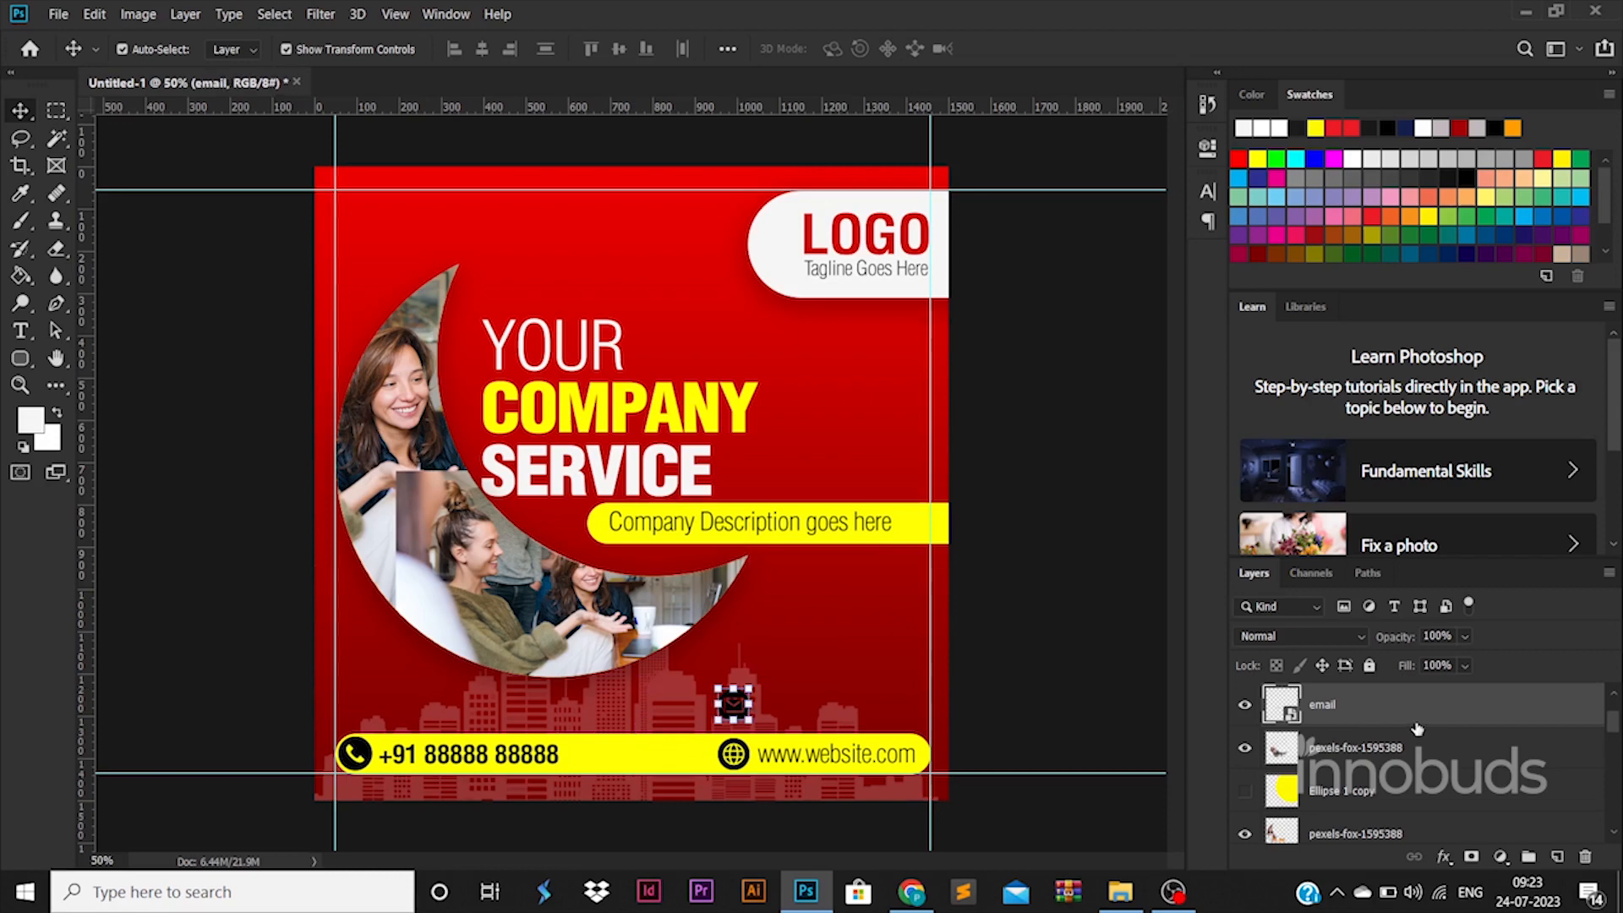
pyautogui.doubleClick(1416, 725)
pyautogui.click(853, 640)
pyautogui.click(1531, 398)
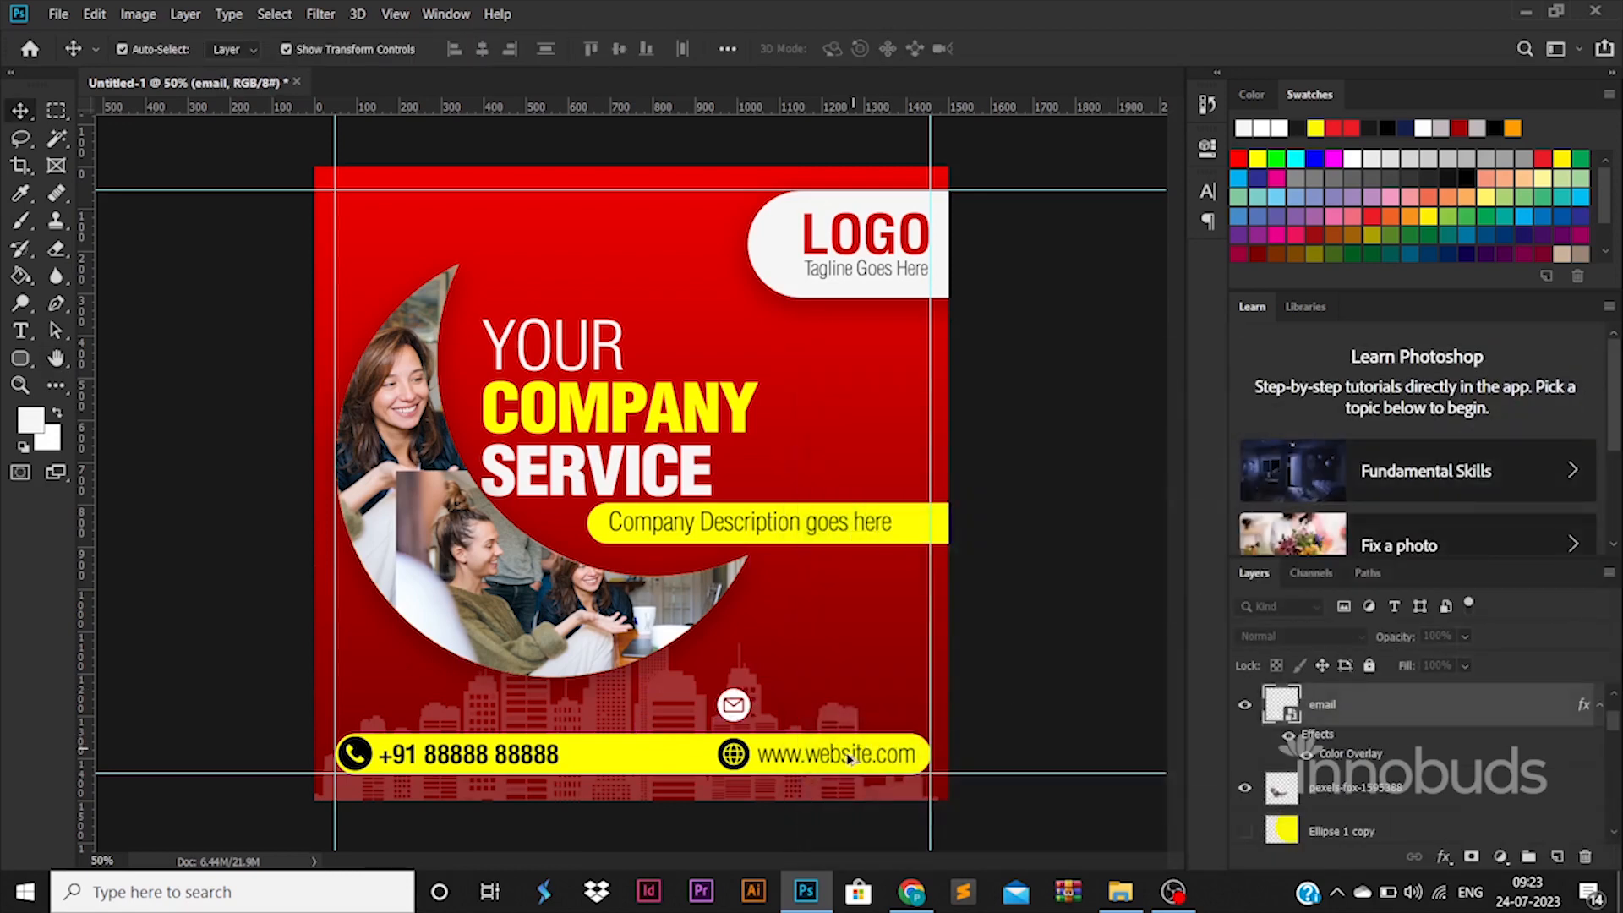
# Step: Copy the website text up beside the email icon and replace it with the contact's e-mail address
pyautogui.moveTo(850, 758); pyautogui.dragTo(842, 709)
pyautogui.press('t')
pyautogui.doubleClick(839, 705)
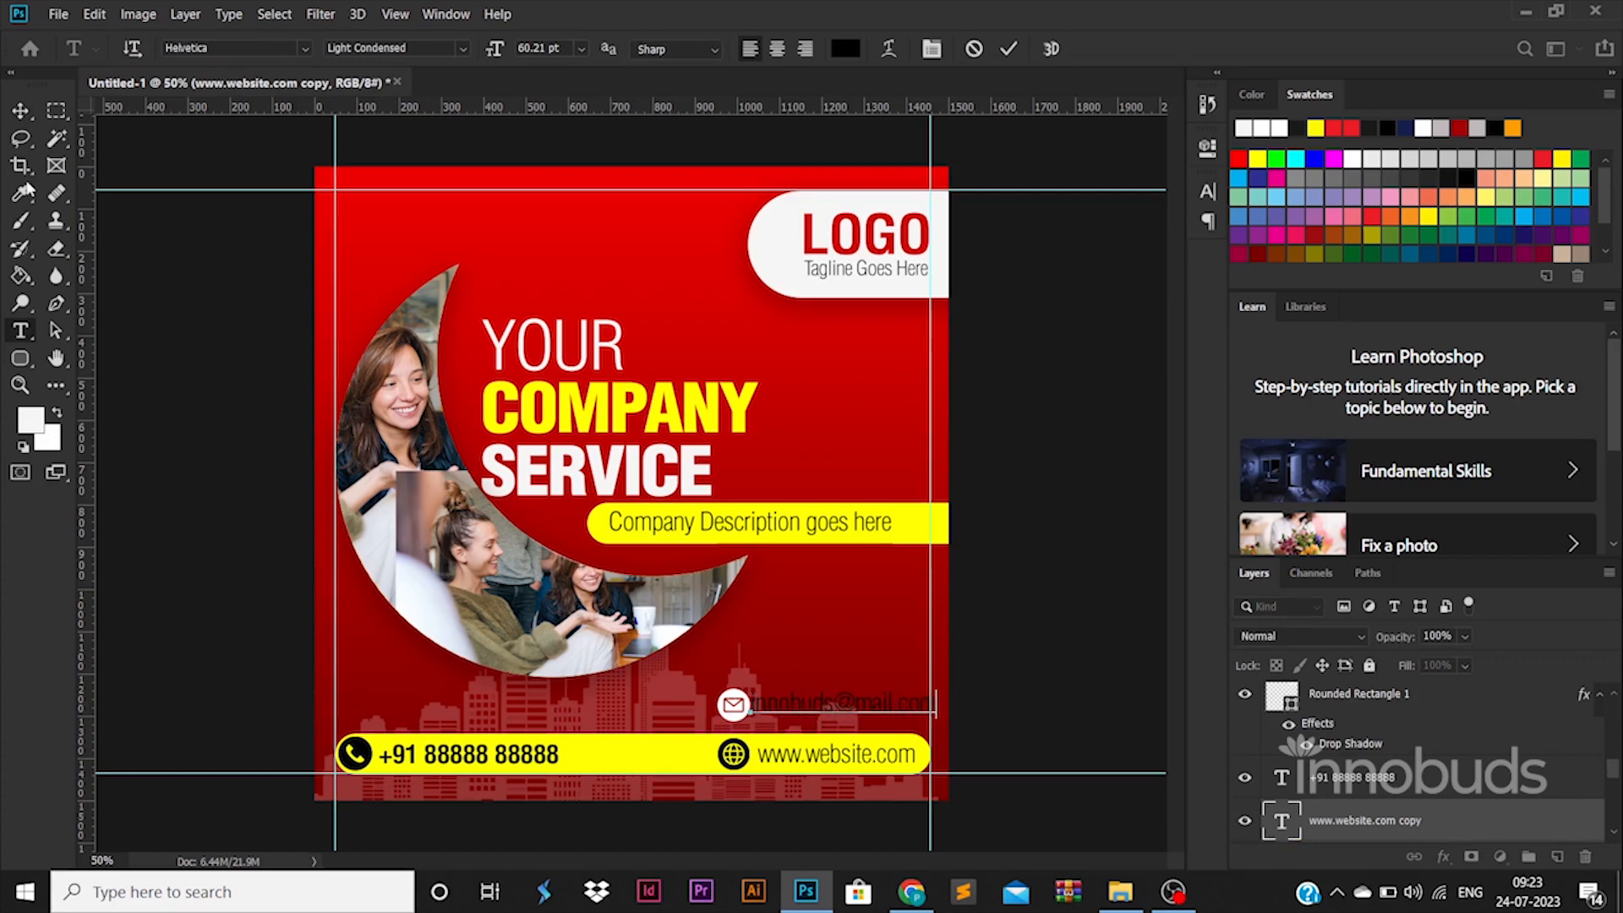
pyautogui.click(20, 110)
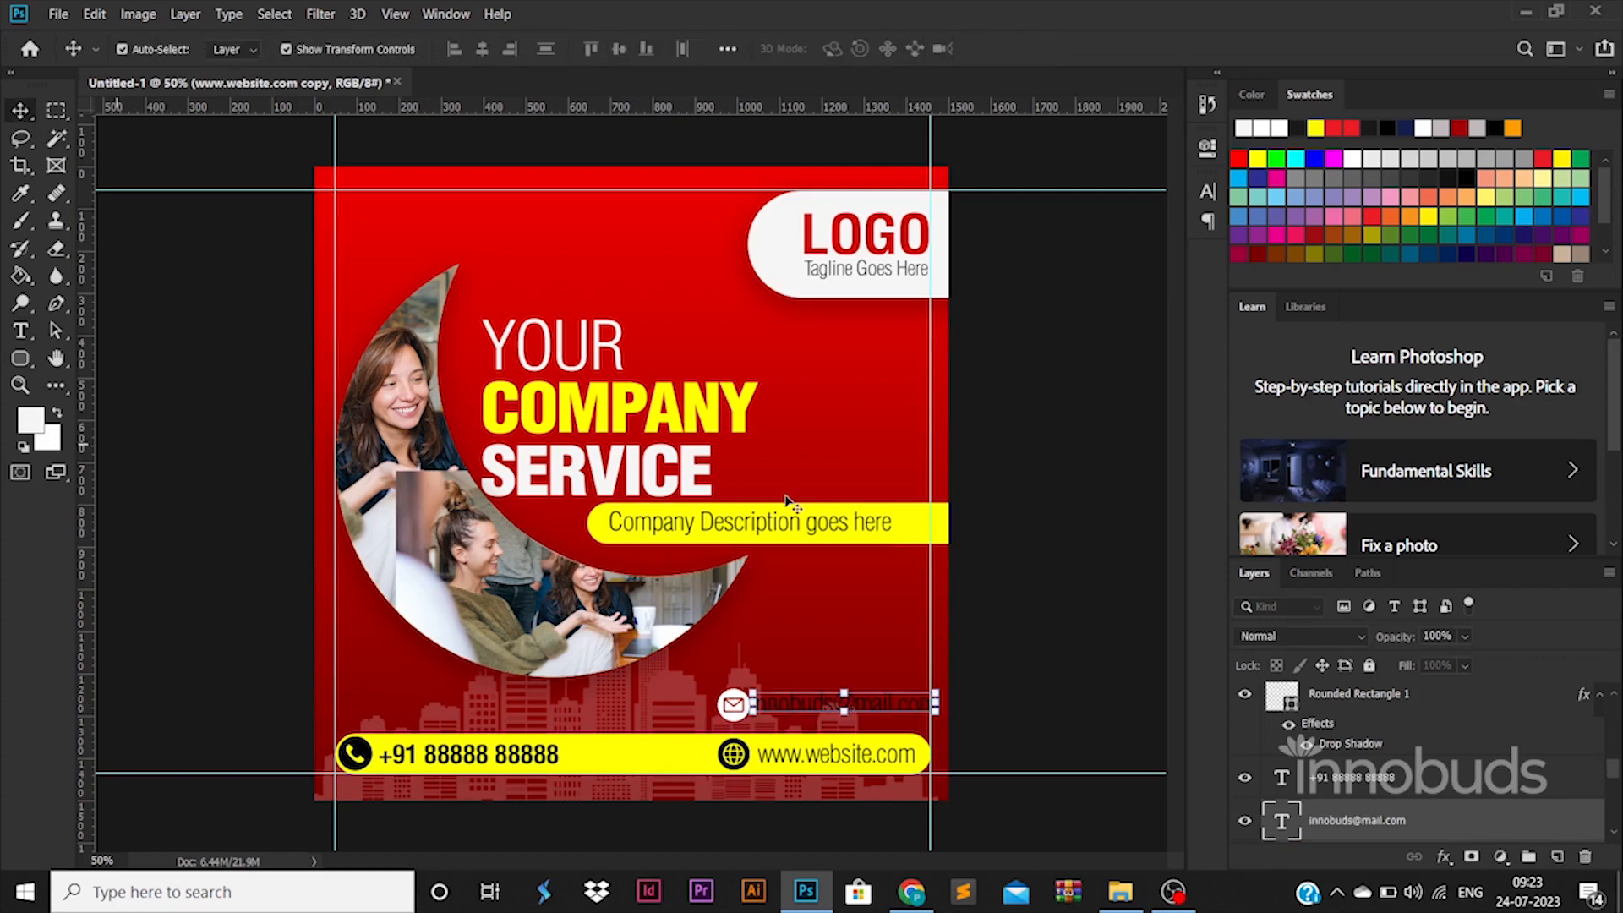
pyautogui.click(997, 720)
# Step: Move the email icon slightly left and recolor the email text beside it white (ffffff)
pyautogui.moveTo(749, 712); pyautogui.dragTo(735, 708)
pyautogui.doubleClick(832, 702)
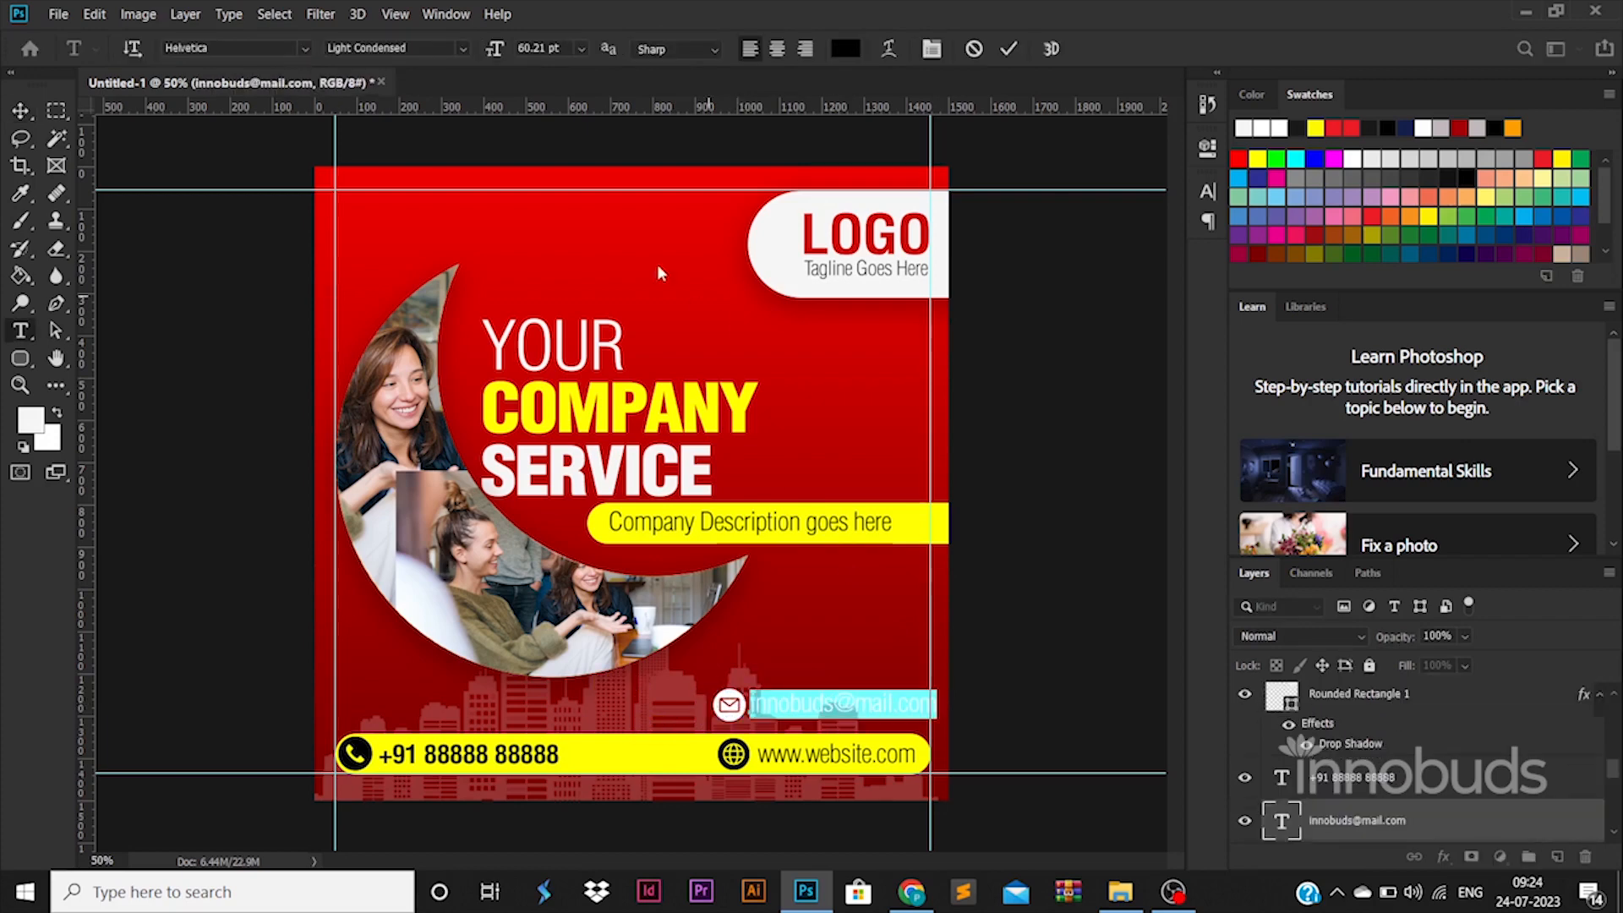
pyautogui.click(844, 48)
pyautogui.click(1045, 420)
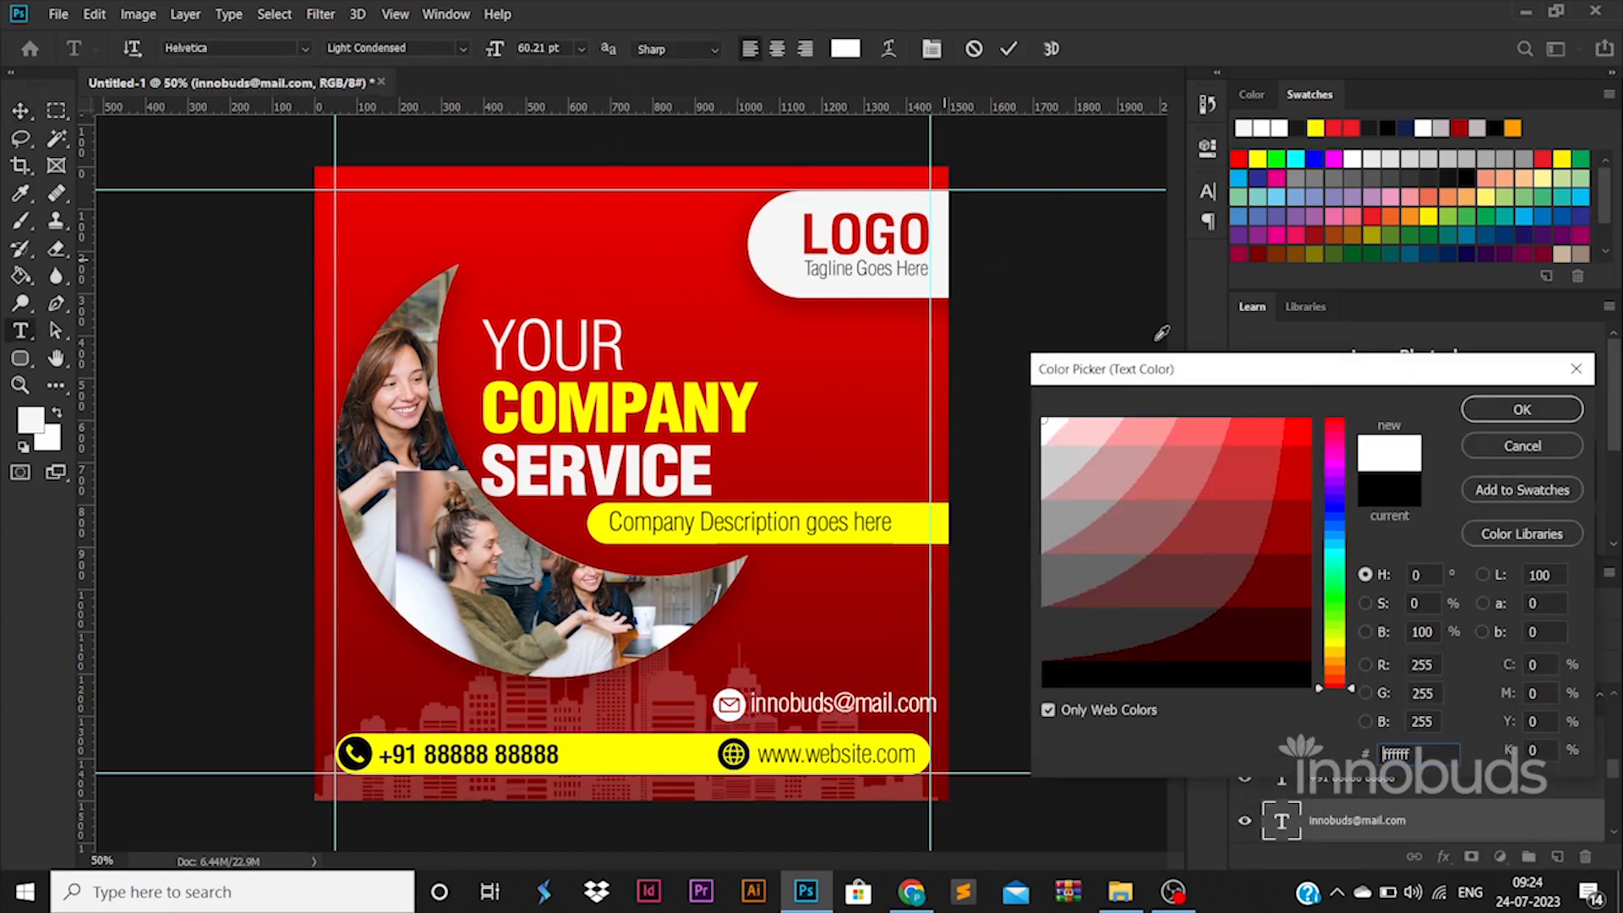
pyautogui.click(1526, 416)
# Step: Align the email icon and email text on their vertical centers and shift both left so the text ends at the right guide
pyautogui.scroll(2, 1356, 792)
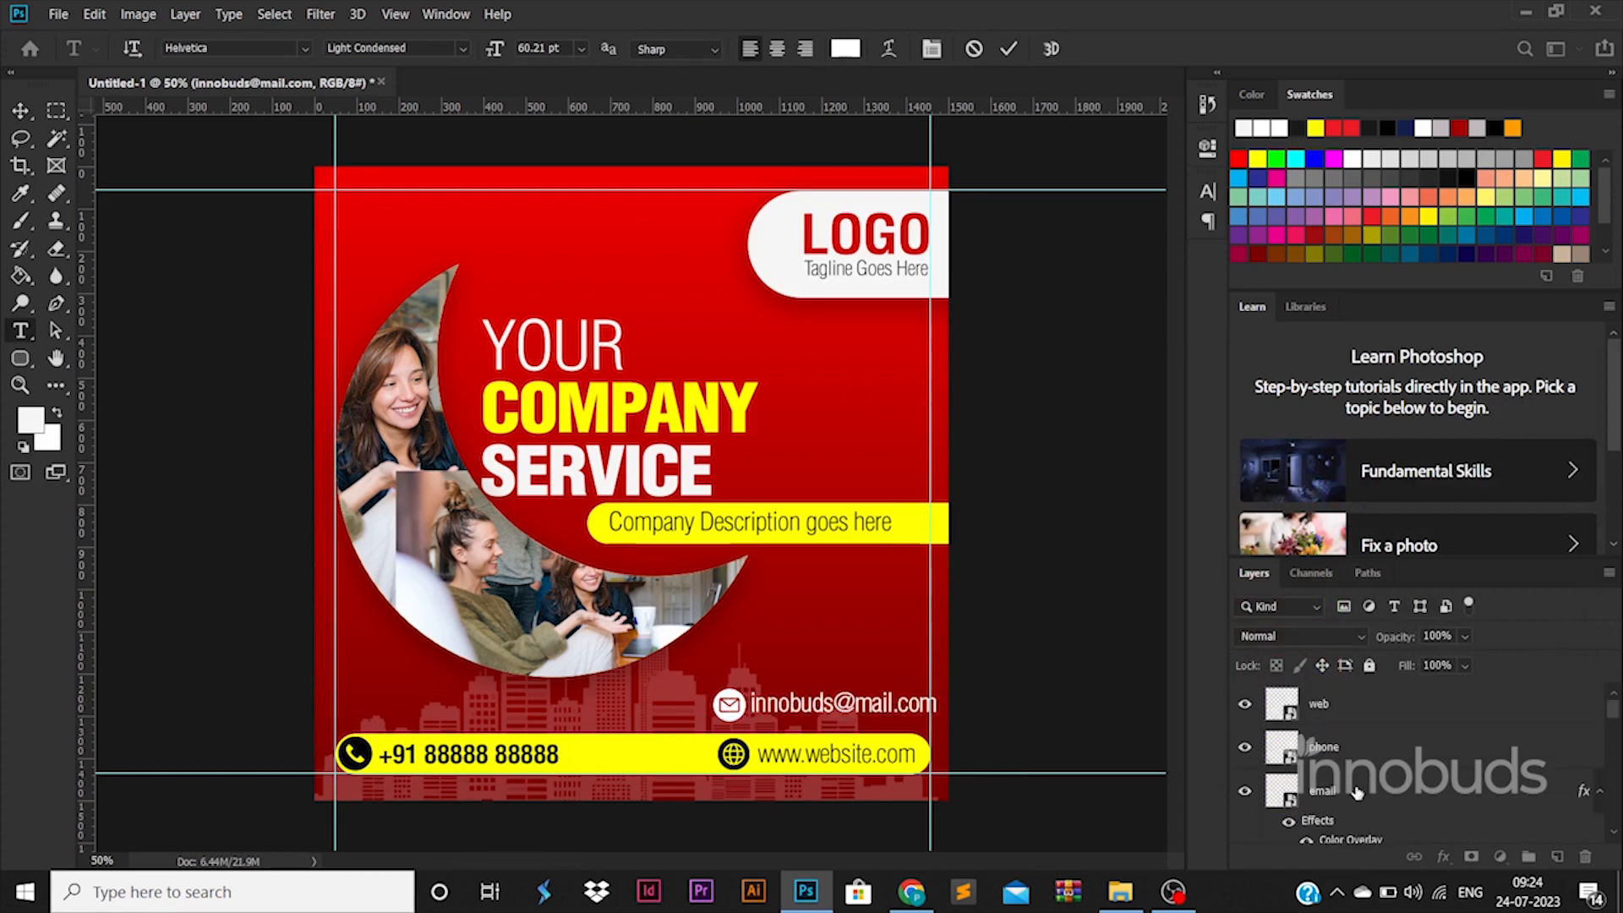
pyautogui.click(1356, 792)
pyautogui.press('v')
pyautogui.press('Left')
pyautogui.press('Left')
pyautogui.press('Left')
pyautogui.press('Left')
pyautogui.press('Left')
pyautogui.press('Left')
pyautogui.press('Left')
pyautogui.press('Left')
pyautogui.press('Left')
pyautogui.press('Left')
pyautogui.press('Left')
pyautogui.press('Left')
pyautogui.press('Left')
pyautogui.press('Left')
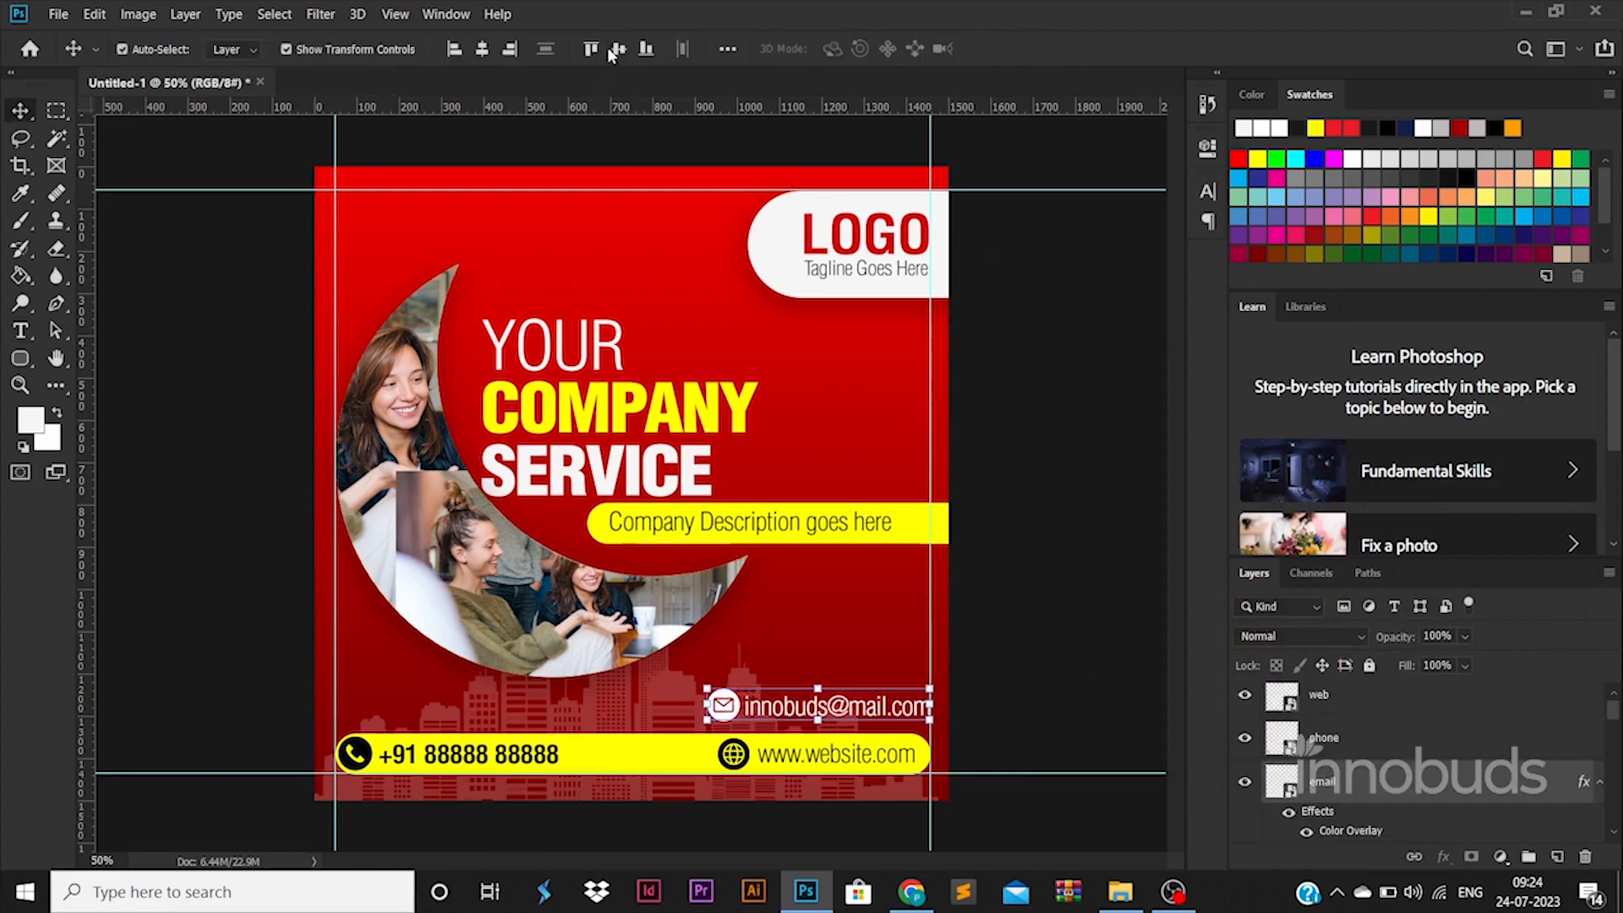
pyautogui.click(1030, 569)
# Step: Shift the web icon and website text together to the left so the web icon lines up beneath the email icon
pyautogui.scroll(1, 1376, 760)
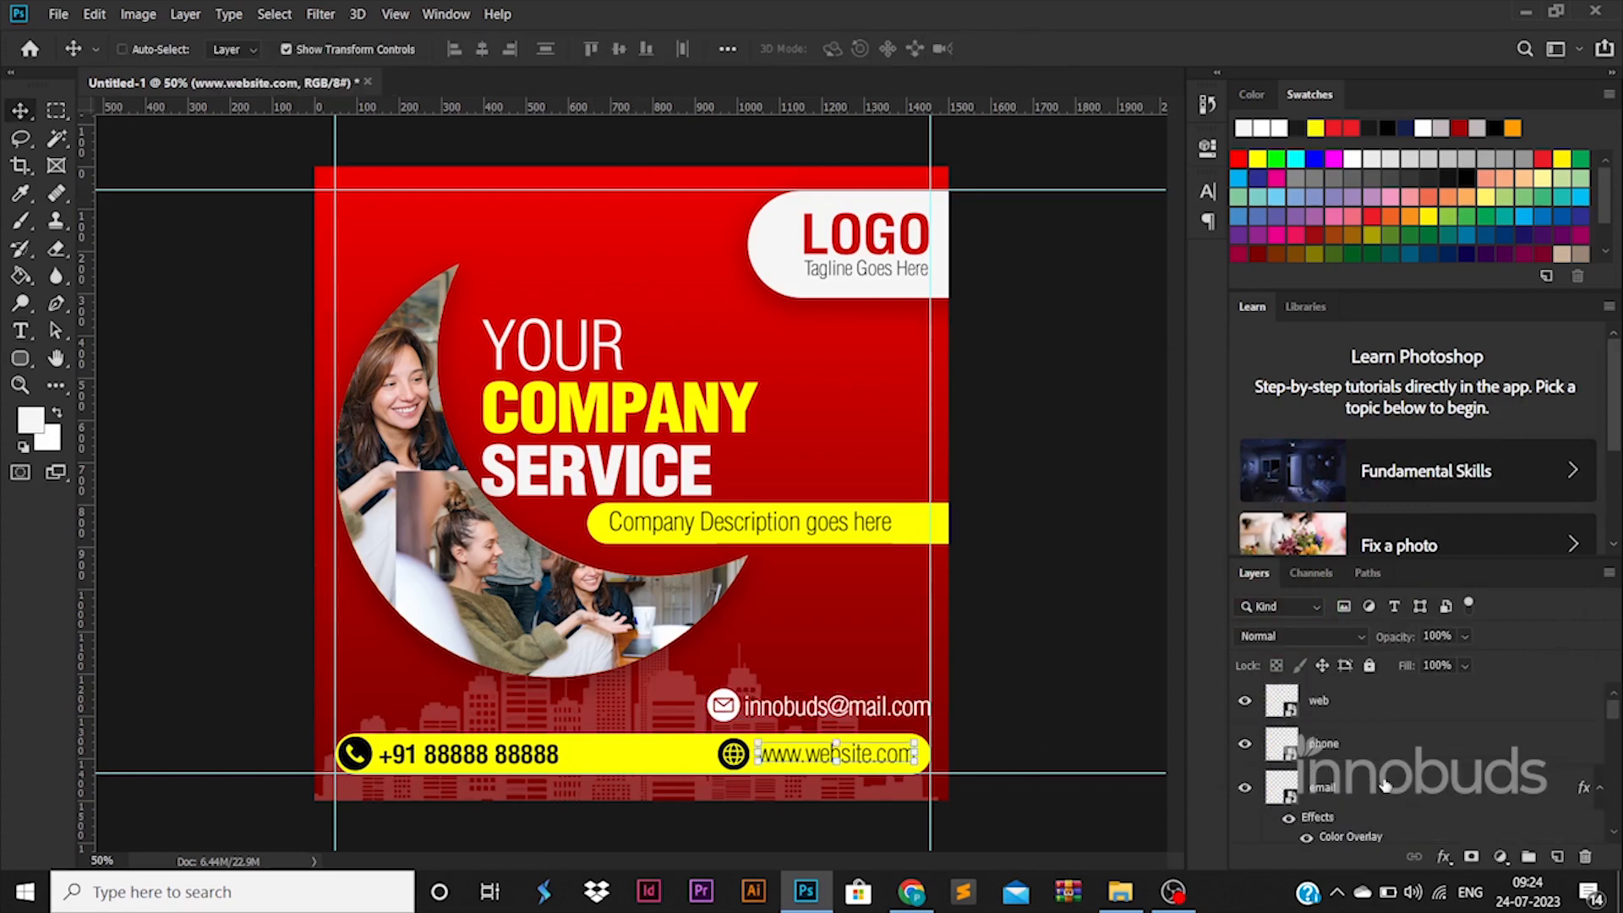
pyautogui.click(1375, 718)
pyautogui.press('Left')
pyautogui.press('Left')
pyautogui.press('Left')
pyautogui.press('Left')
pyautogui.press('Left')
pyautogui.press('Left')
pyautogui.press('Left')
pyautogui.press('Left')
pyautogui.press('Left')
pyautogui.press('Left')
pyautogui.press('Left')
pyautogui.press('Left')
pyautogui.press('Left')
pyautogui.press('Left')
pyautogui.press('Left')
pyautogui.press('Left')
pyautogui.press('Left')
pyautogui.press('Left')
pyautogui.press('Left')
pyautogui.press('Left')
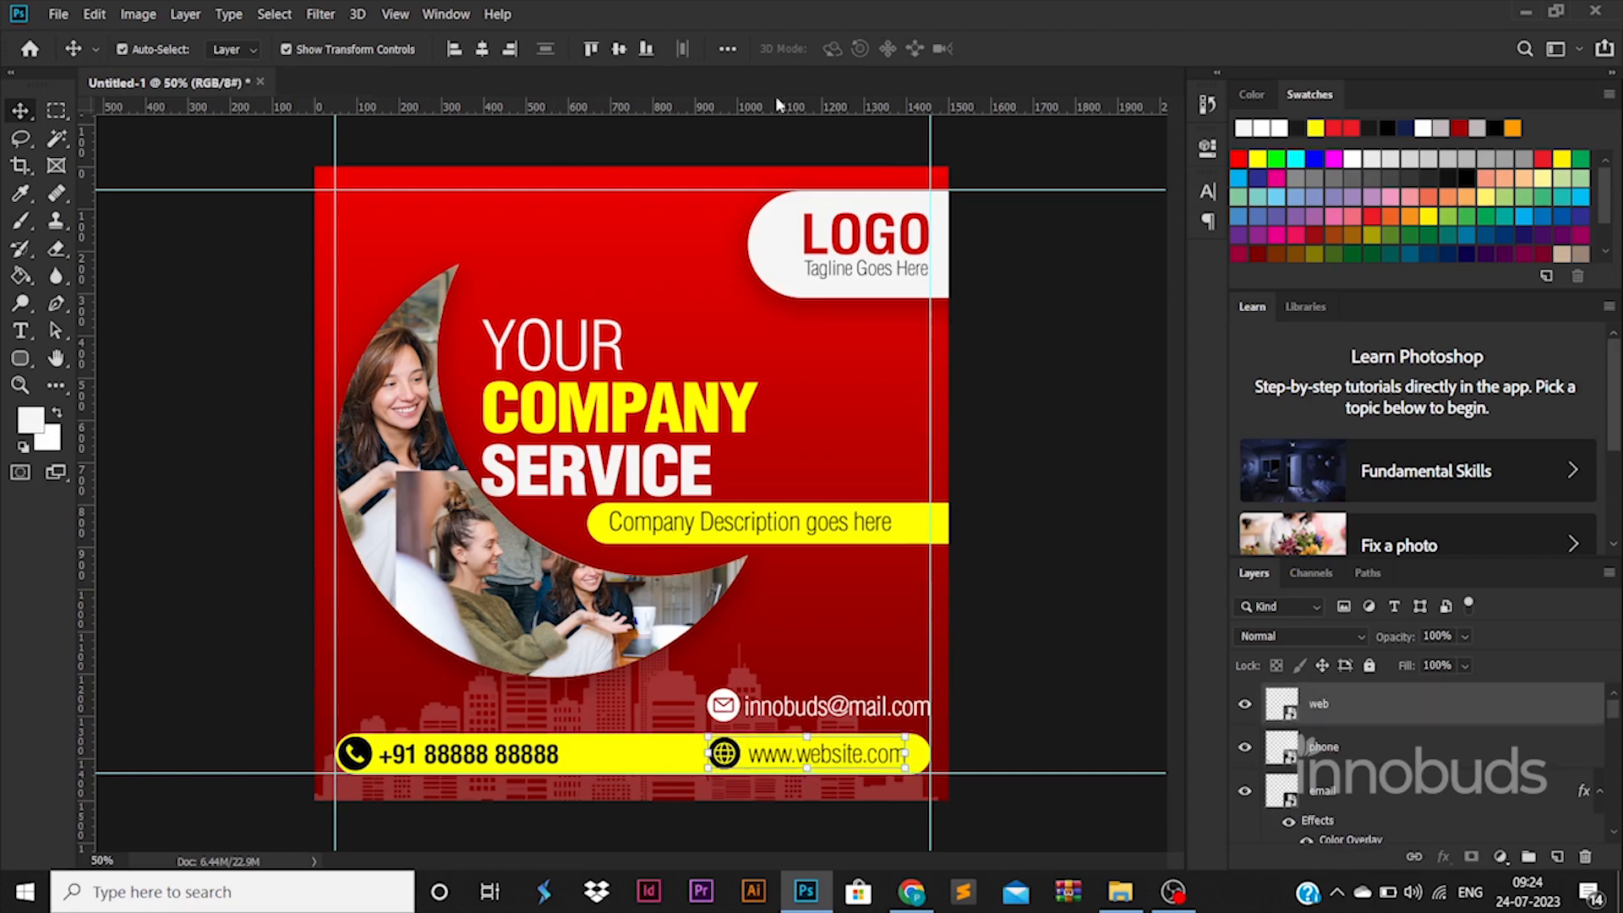
pyautogui.click(1051, 561)
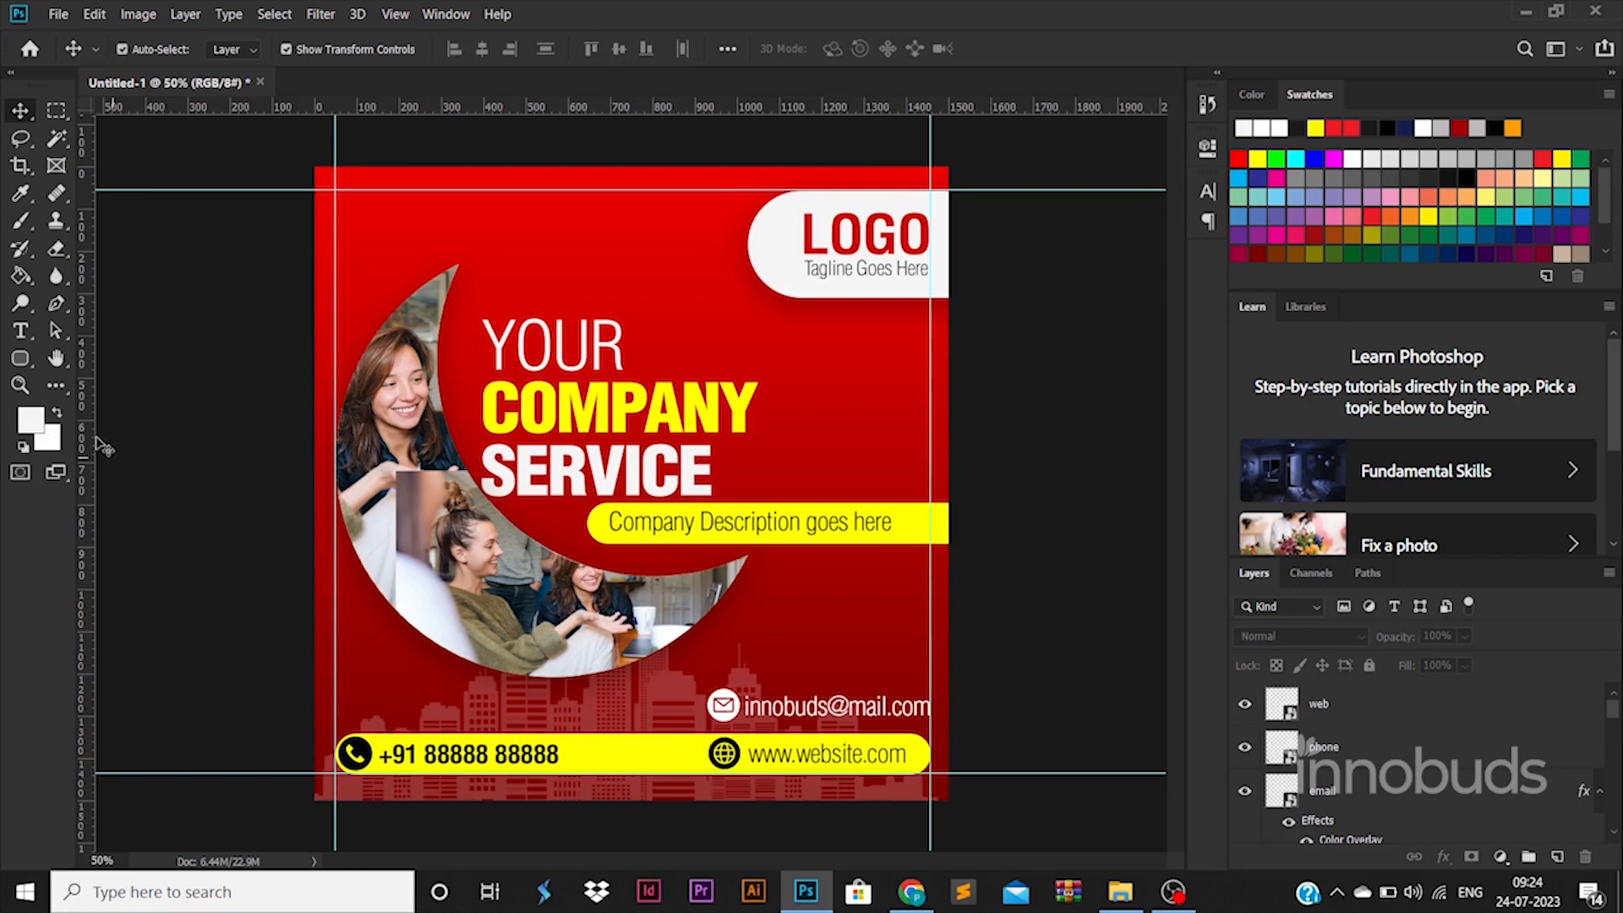
# Step: Draw a 2505 × 1699 px rounded rectangle with 800 px radius over the poster's upper-left area and place its layer directly above the background
pyautogui.moveTo(240, 246); pyautogui.dragTo(742, 569)
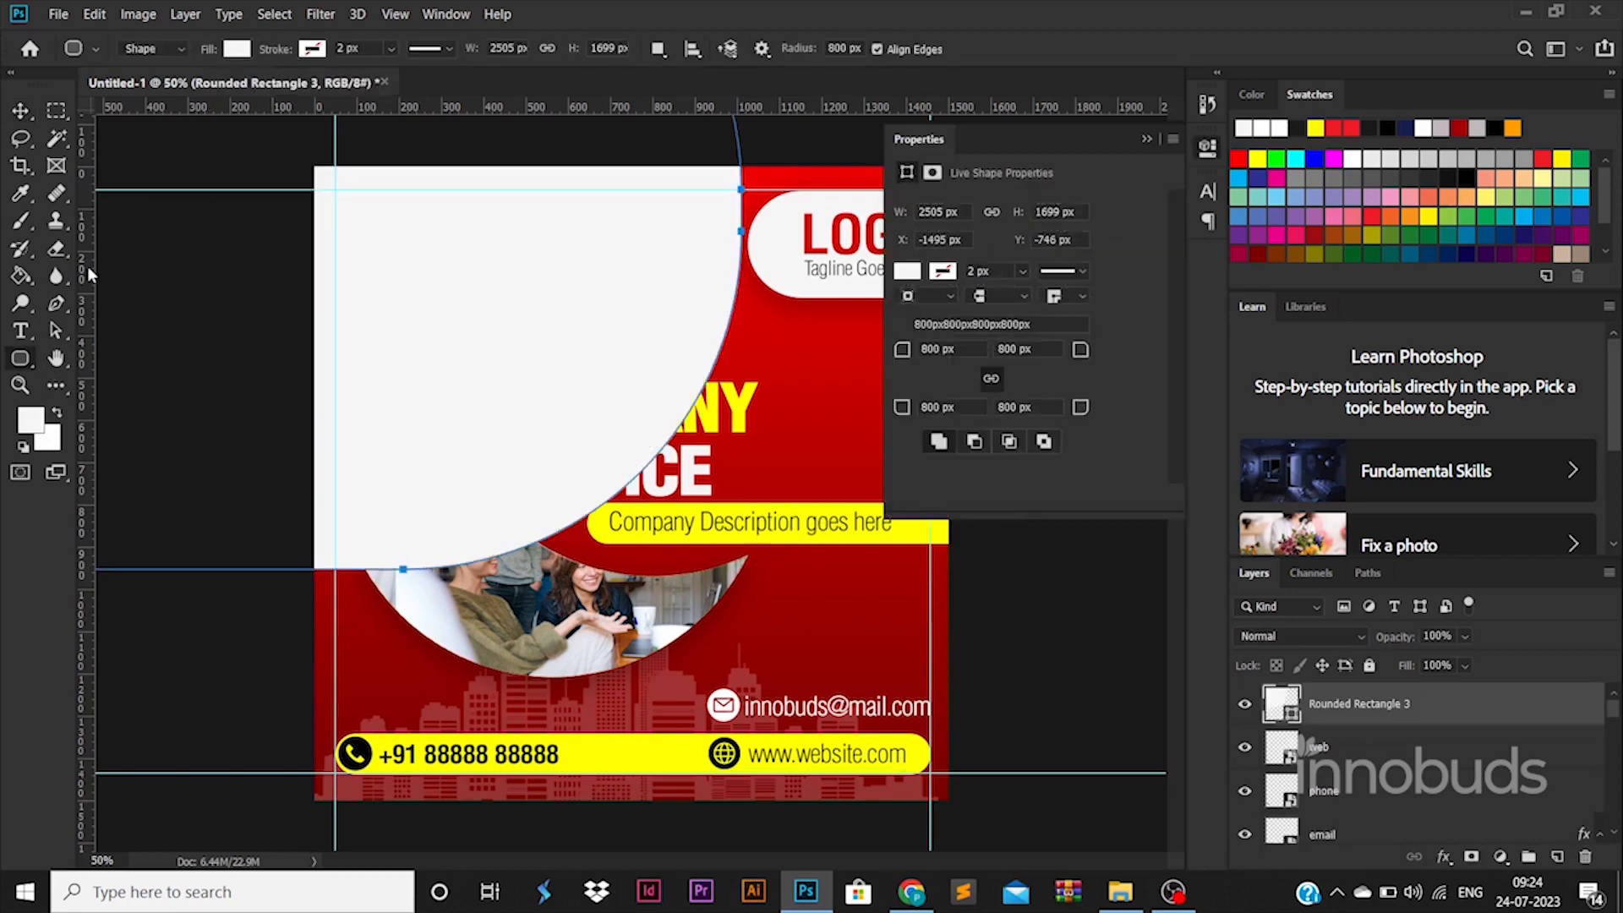
pyautogui.click(22, 113)
pyautogui.moveTo(463, 287); pyautogui.dragTo(428, 187)
pyautogui.moveTo(1395, 703); pyautogui.dragTo(1356, 767)
# Step: Fill the large rounded rectangle with dark red 990000 and move it further toward the poster's upper-left corner
pyautogui.doubleClick(1291, 744)
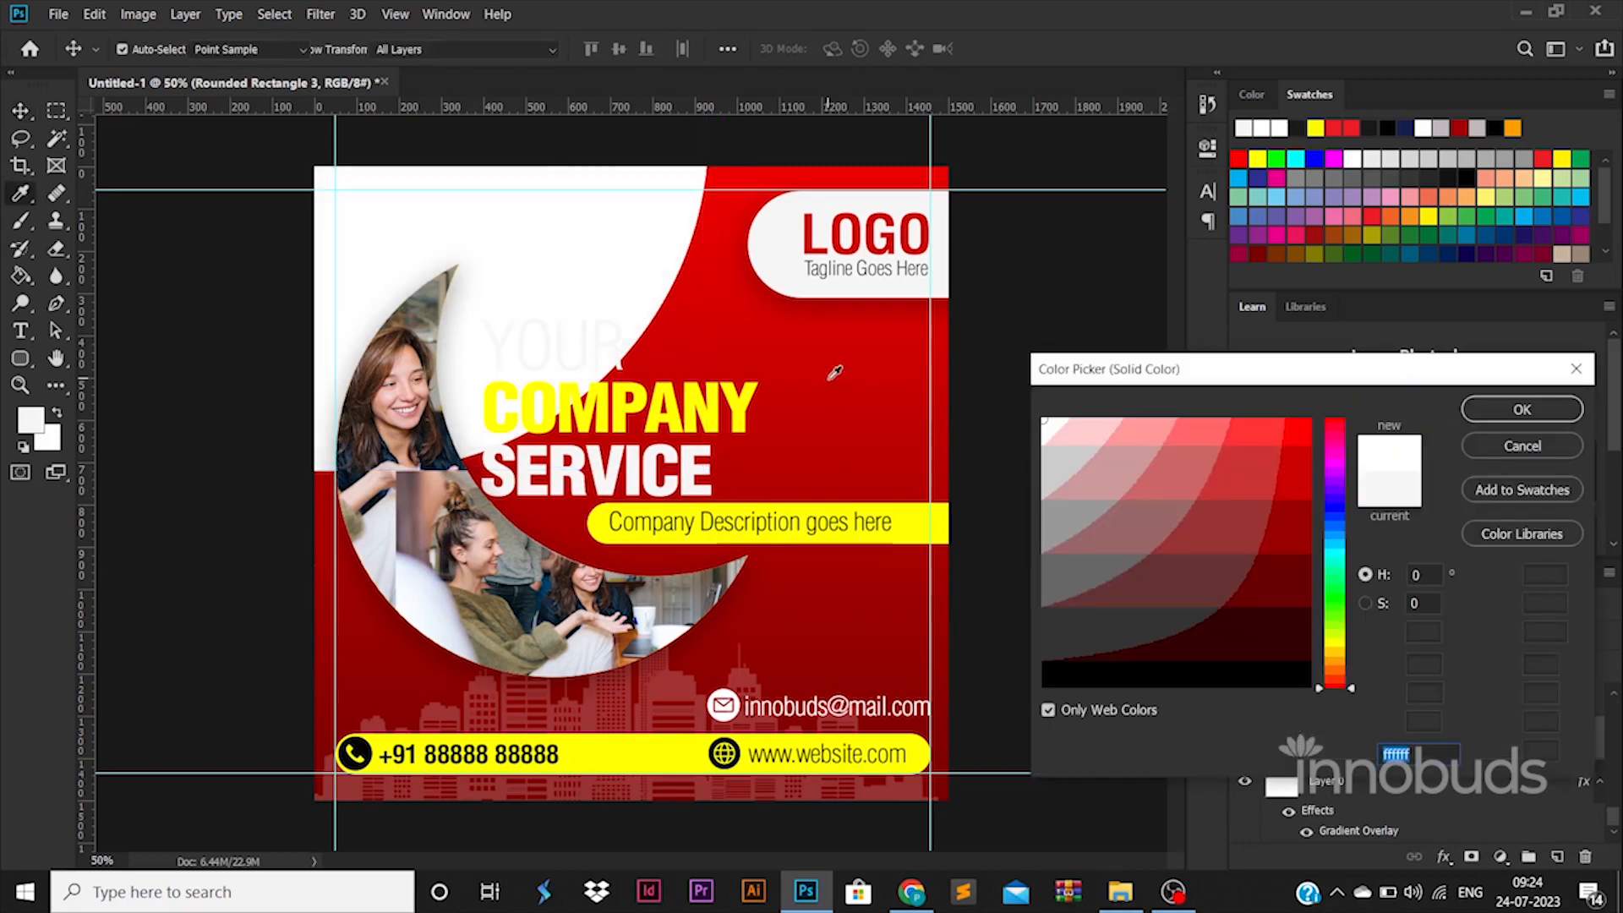
pyautogui.moveTo(1293, 584); pyautogui.dragTo(1287, 561)
pyautogui.click(1289, 537)
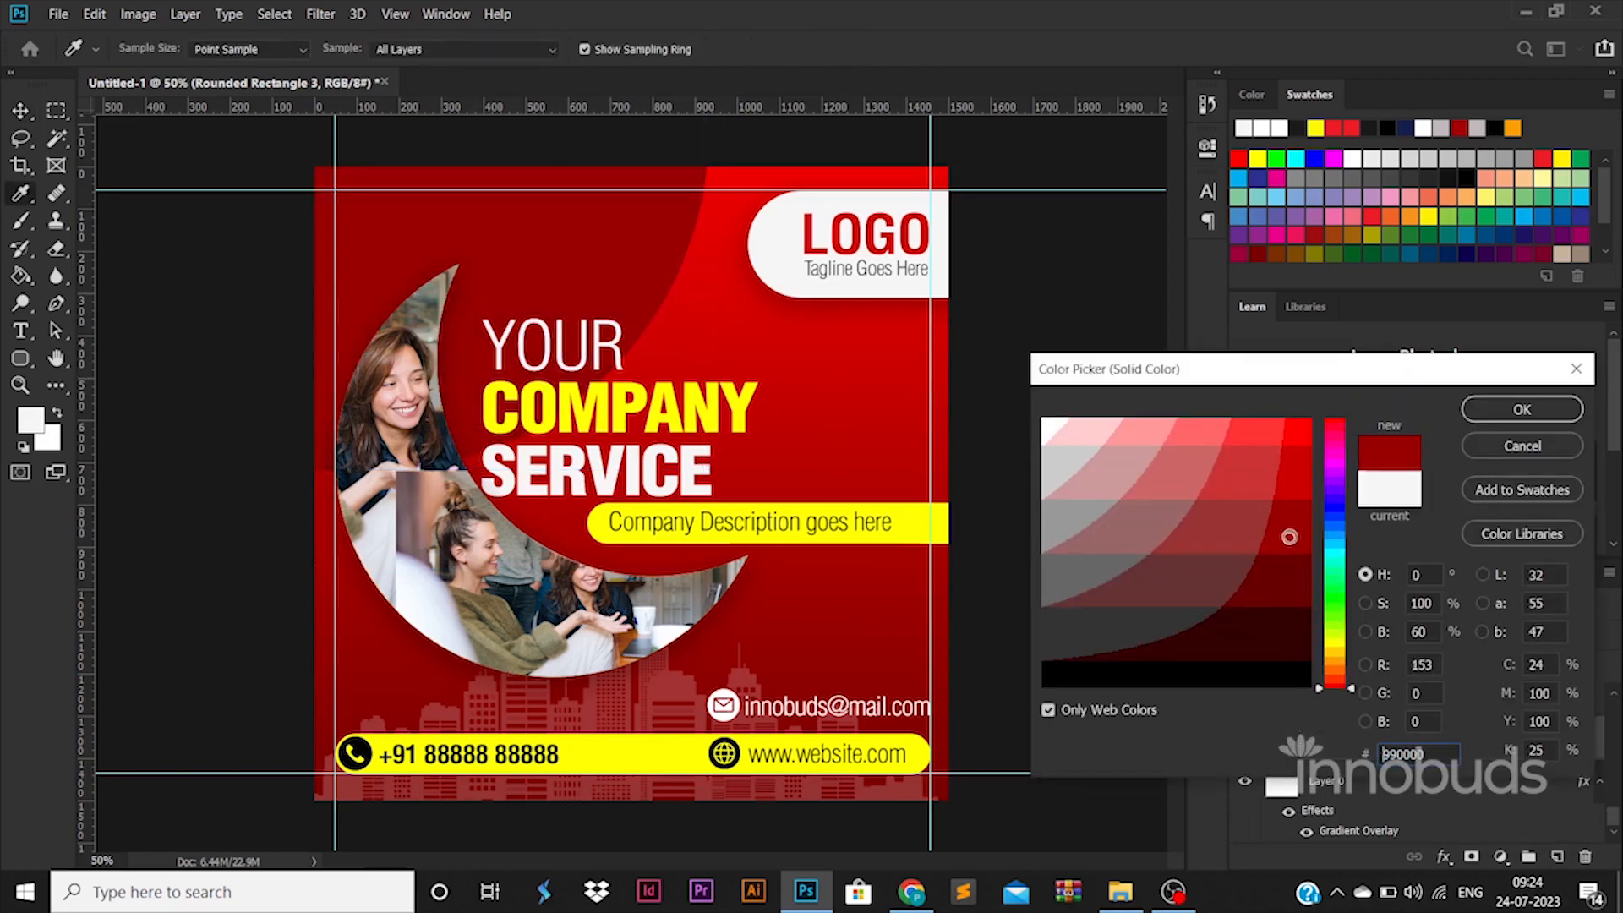
pyautogui.click(1521, 409)
pyautogui.moveTo(488, 196); pyautogui.dragTo(488, 196)
pyautogui.keyDown('alt'); pyautogui.moveTo(541, 208); pyautogui.dragTo(749, 566); pyautogui.keyUp('alt')
pyautogui.moveTo(619, 600); pyautogui.dragTo(538, 635)
pyautogui.hotkey('ctrl', 'z')
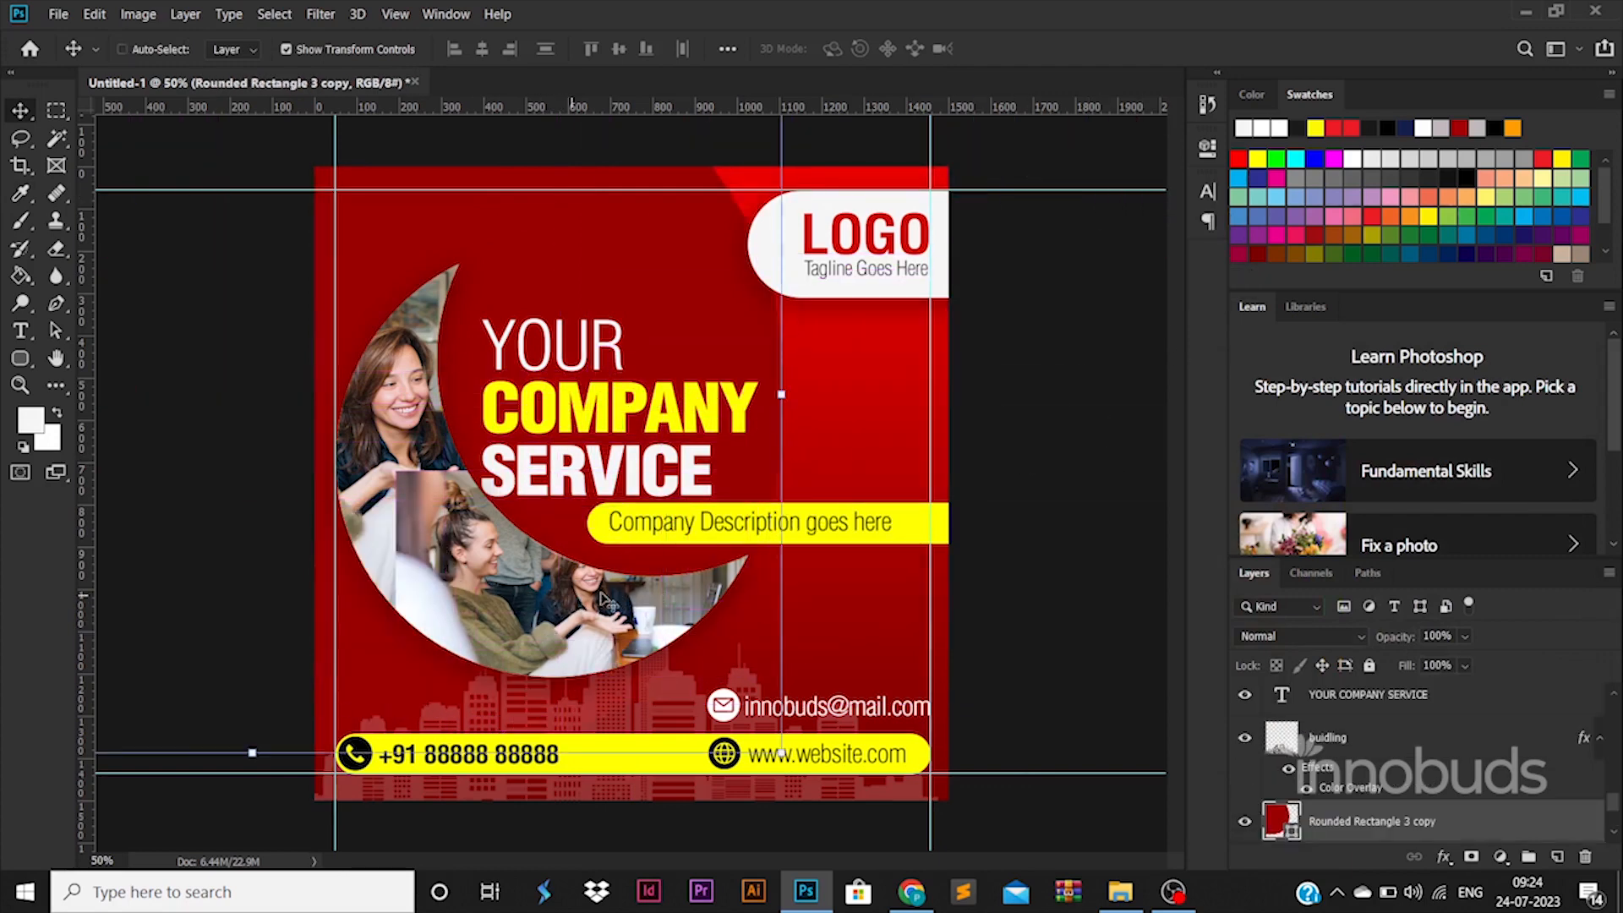
pyautogui.hotkey('ctrl', 'z')
# Step: Shift the dark red rounded rectangle slightly further left in the poster's upper-left corner
pyautogui.click(1048, 521)
pyautogui.moveTo(484, 222); pyautogui.dragTo(449, 217)
# Step: Try a copy of the dark red rounded rectangle in the poster's lower-right corner, and delete the copy
pyautogui.moveTo(1015, 661); pyautogui.dragTo(1090, 720)
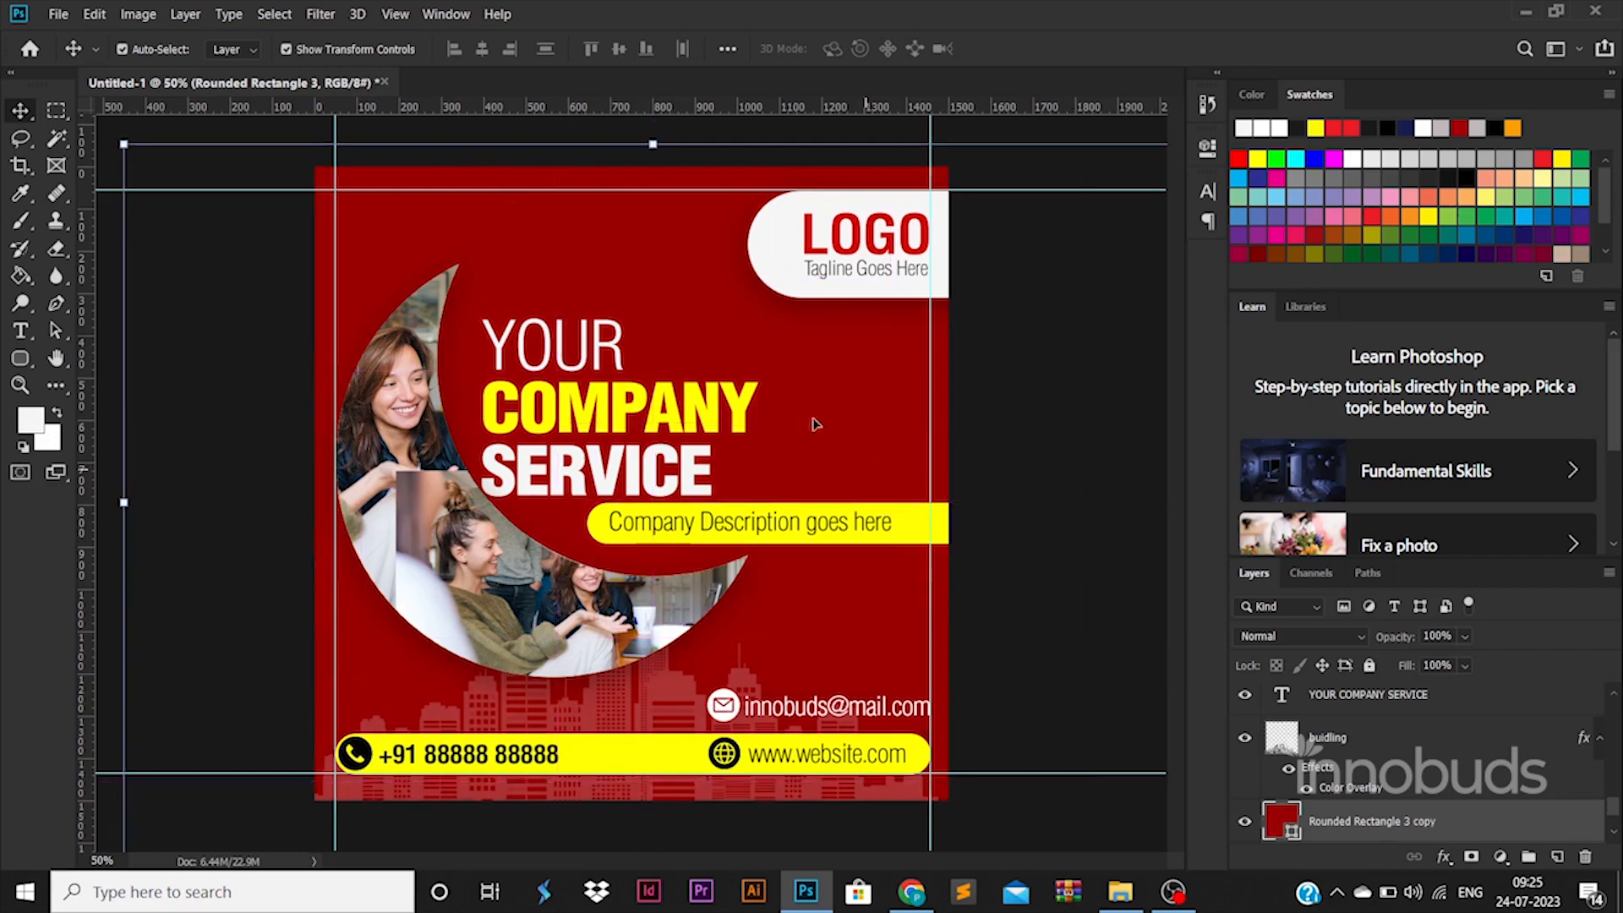
pyautogui.moveTo(815, 424); pyautogui.dragTo(1037, 676)
pyautogui.moveTo(836, 494); pyautogui.dragTo(1004, 679)
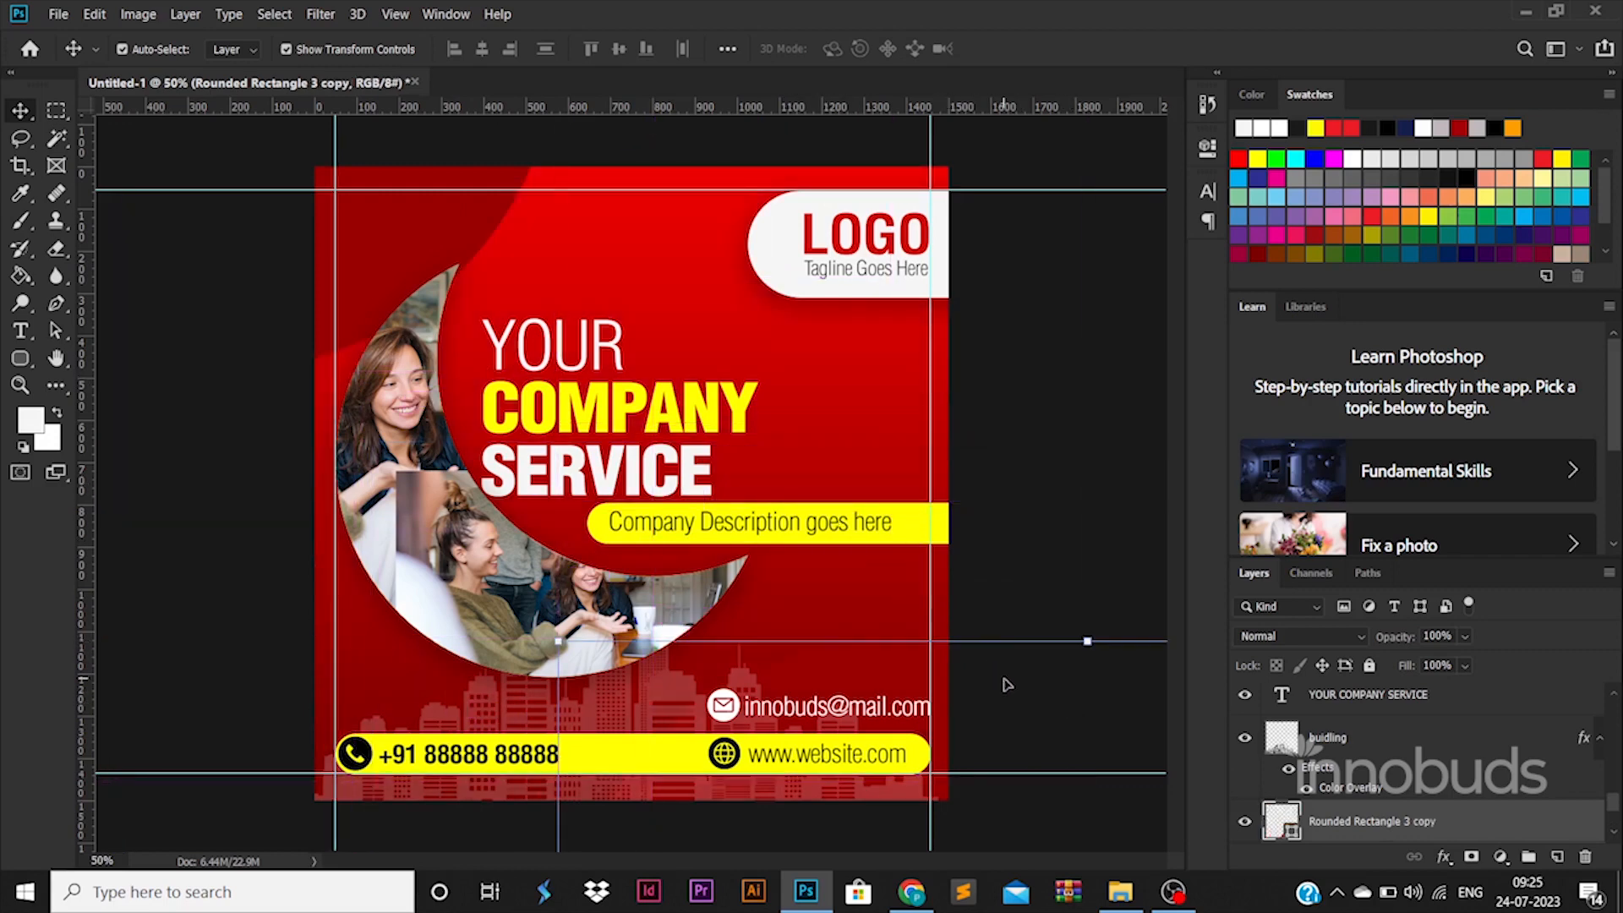
pyautogui.press('Delete')
# Step: Draw a new rounded rectangle about 1749 × 1355 px and move it so its curve fills the poster's lower-right corner
pyautogui.click(20, 359)
pyautogui.moveTo(259, 340); pyautogui.dragTo(999, 911)
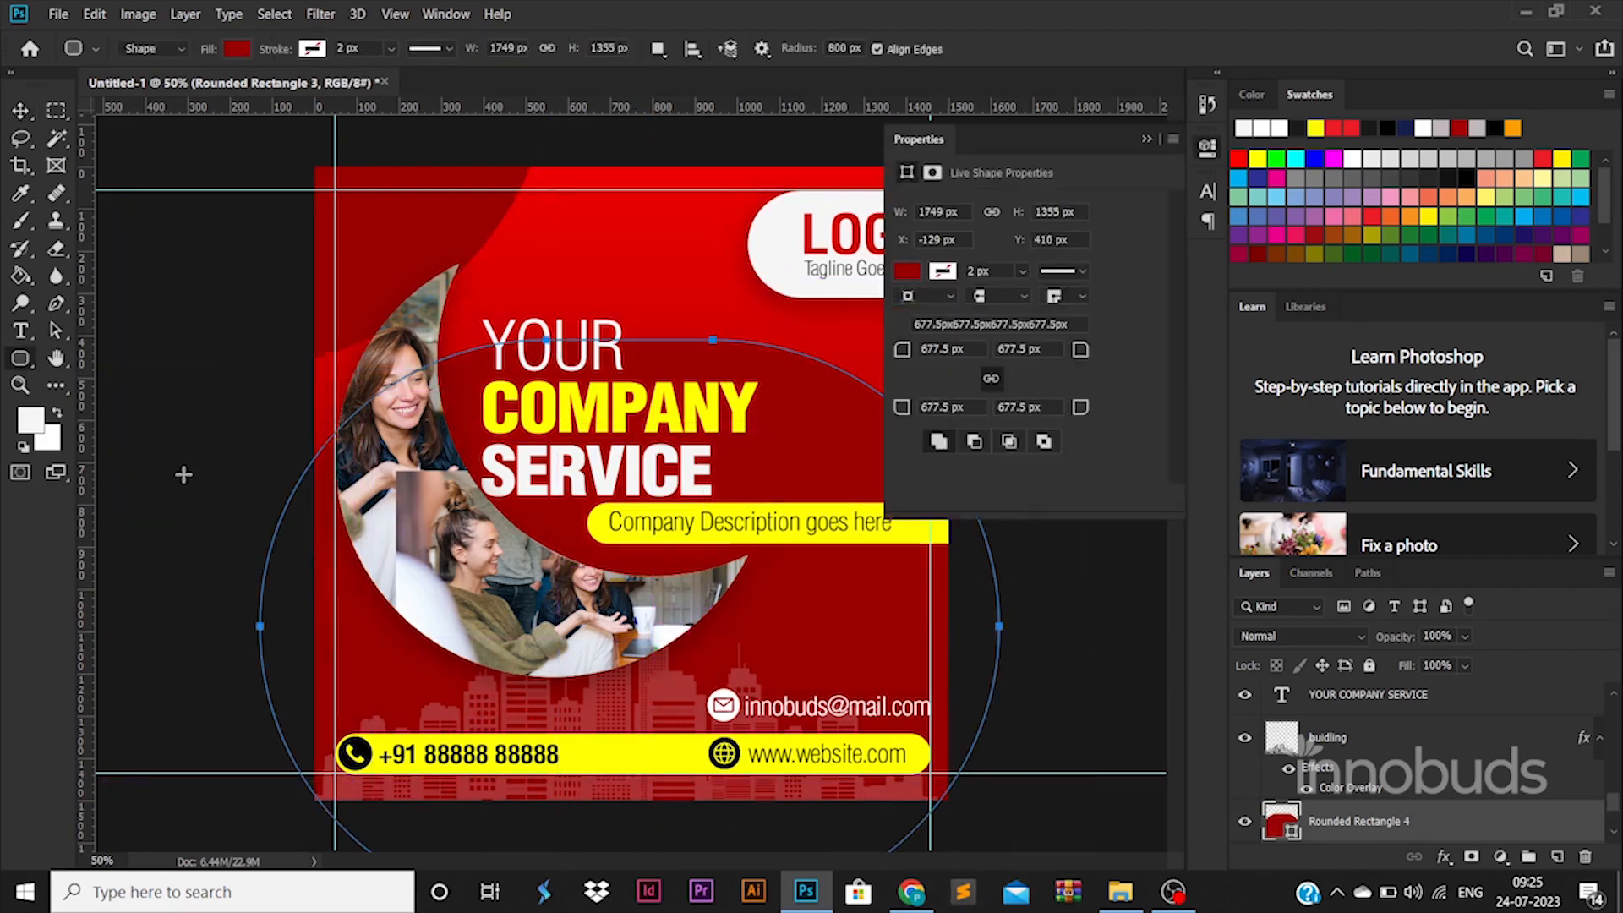
pyautogui.click(20, 110)
pyautogui.moveTo(825, 411); pyautogui.dragTo(1143, 693)
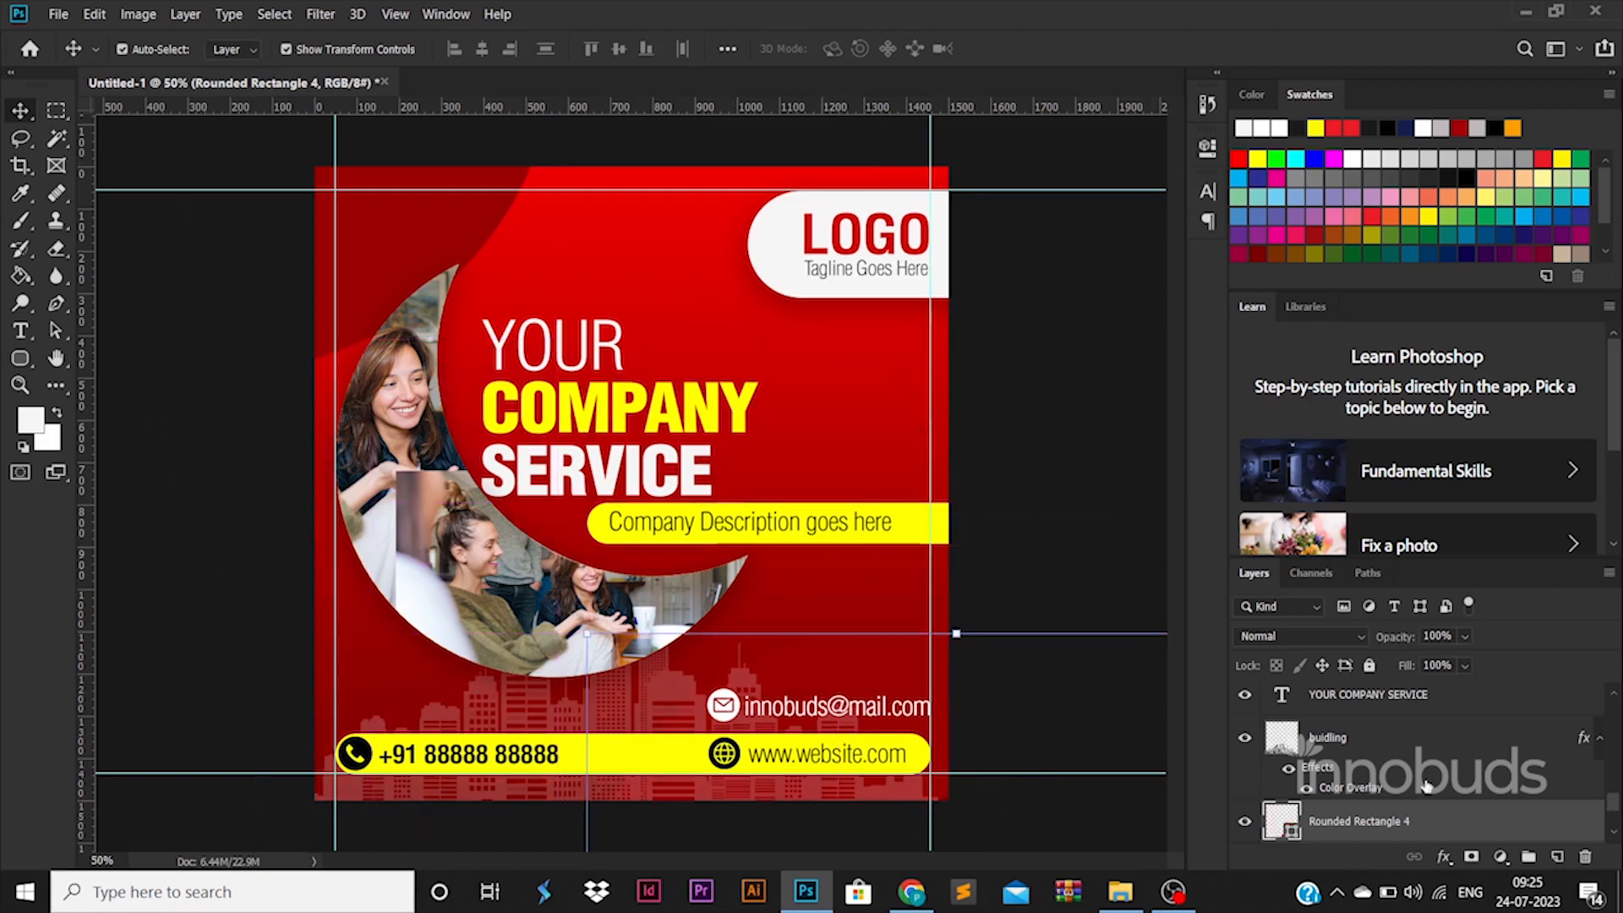
# Step: Fill the lower-right rounded rectangle with very dark red 330000 and set its layer opacity to 50%
pyautogui.scroll(-2, 1399, 776)
pyautogui.doubleClick(1295, 744)
pyautogui.click(1266, 649)
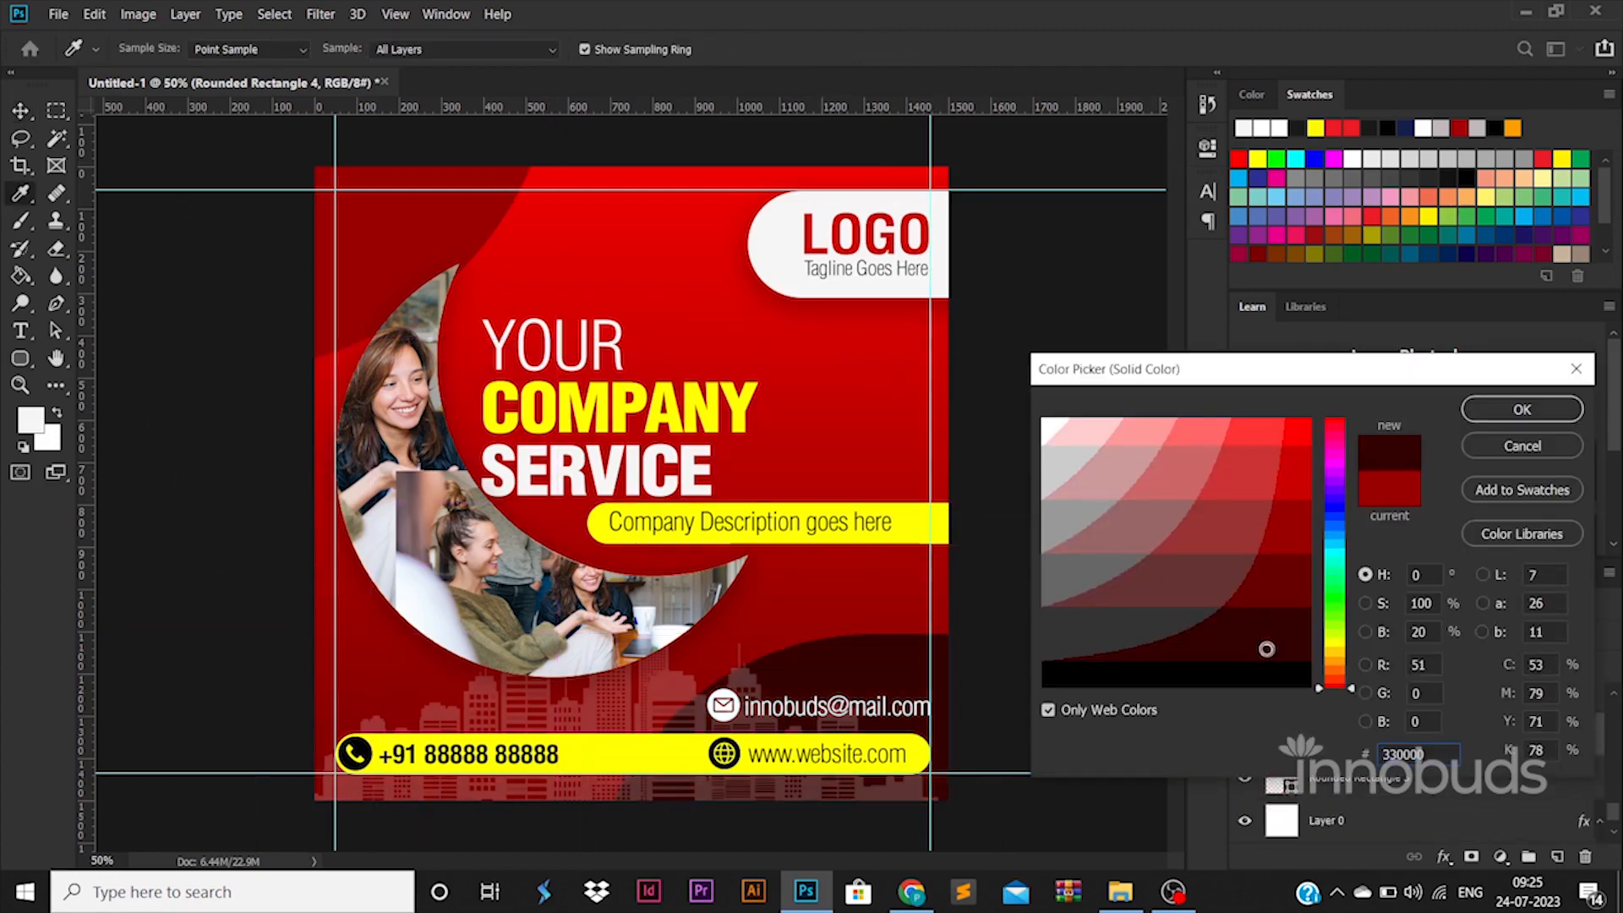
pyautogui.click(1521, 409)
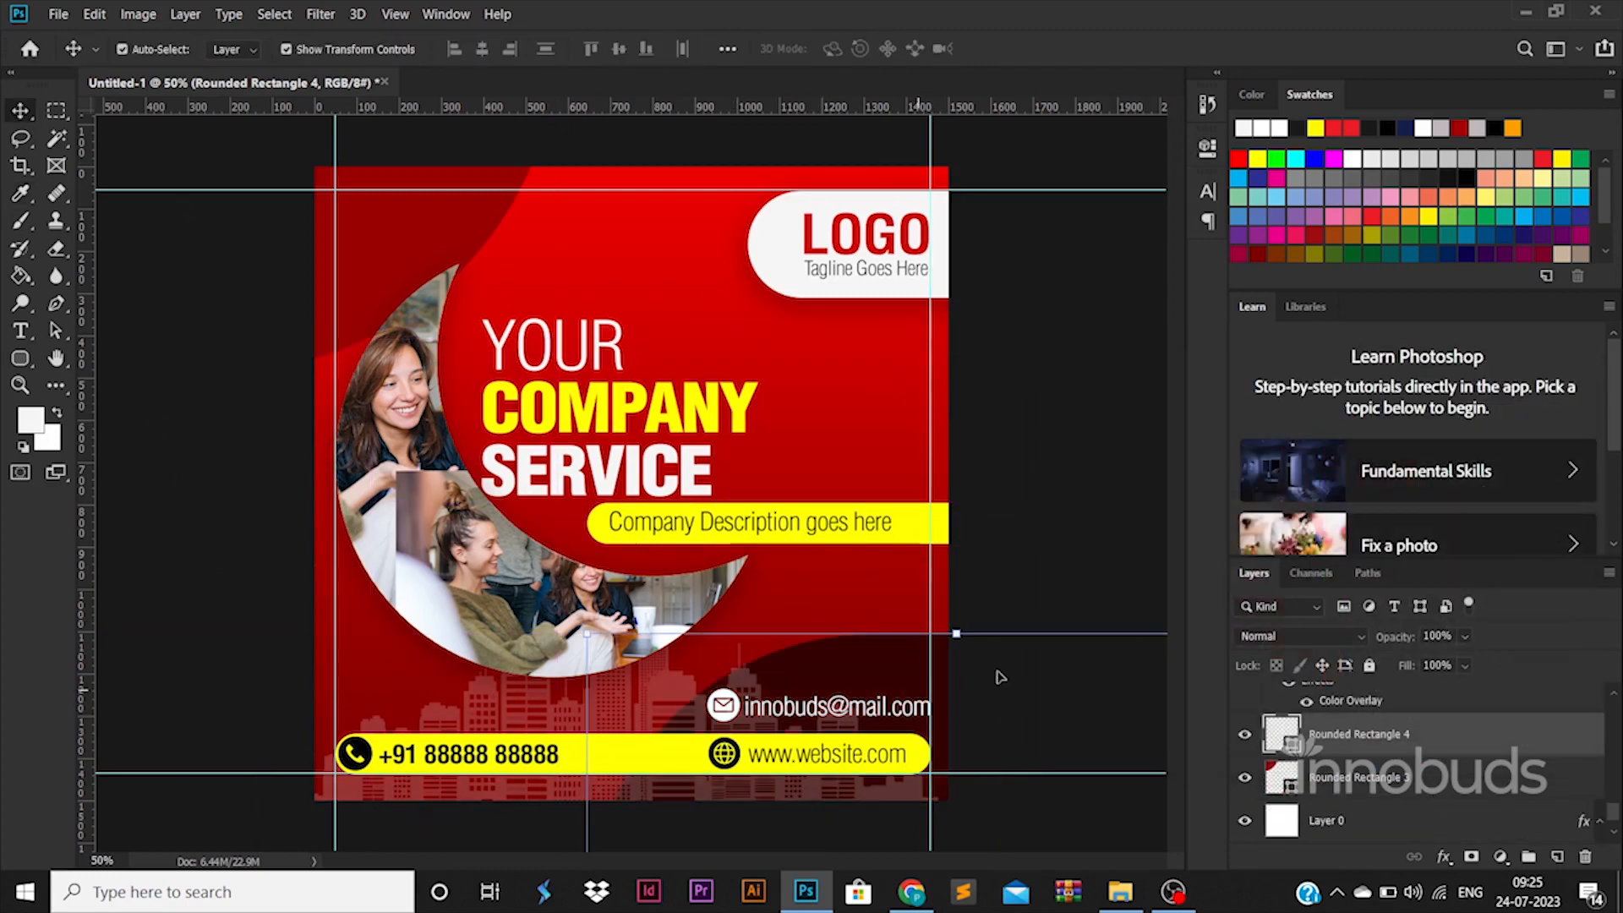
pyautogui.click(1382, 640)
pyautogui.write('50')
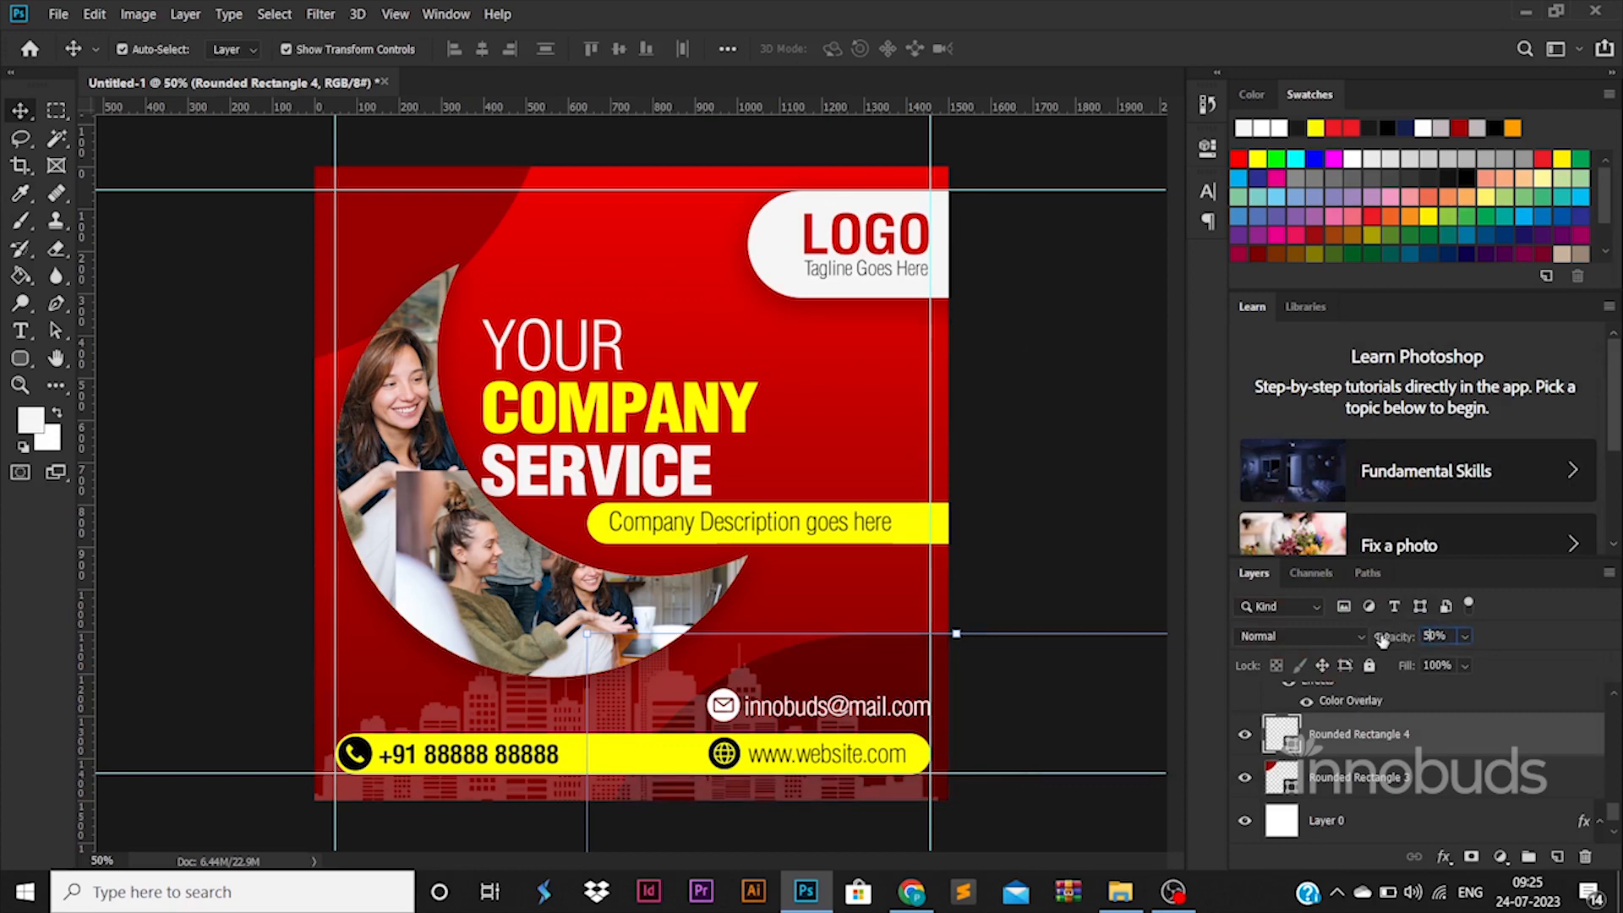
# Step: Shift the dark red shape in the poster's upper-left corner to the right and slightly up
pyautogui.moveTo(448, 229); pyautogui.dragTo(518, 213)
pyautogui.click(1005, 451)
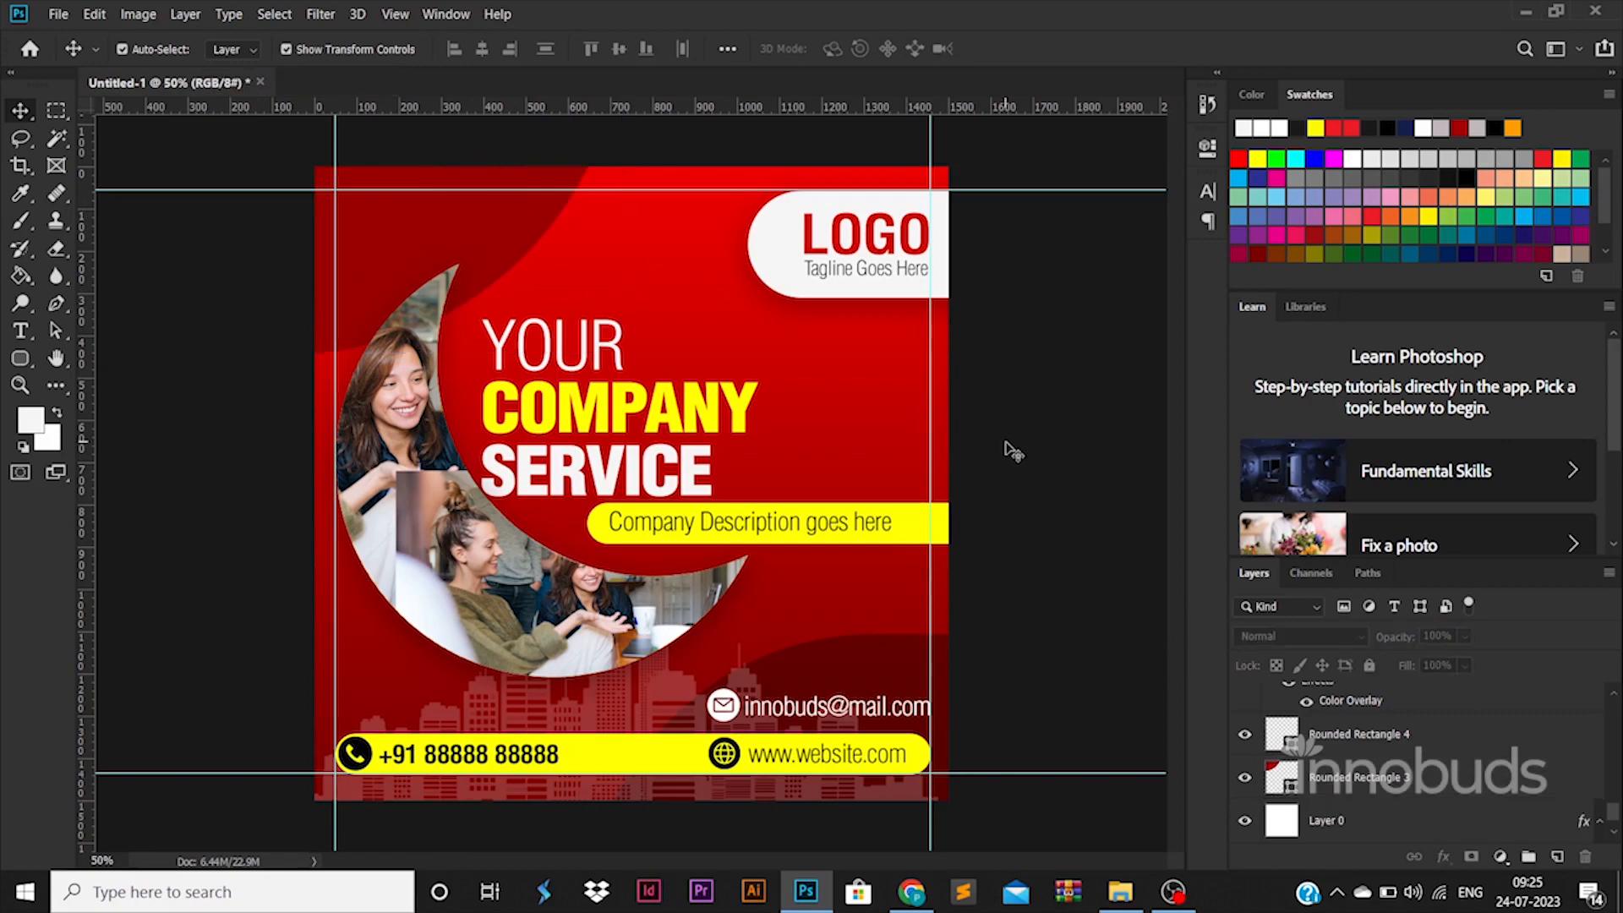
# Step: Save the layered document as "poster" in Photoshop format in folder 51
pyautogui.hotkey('ctrl', 's')
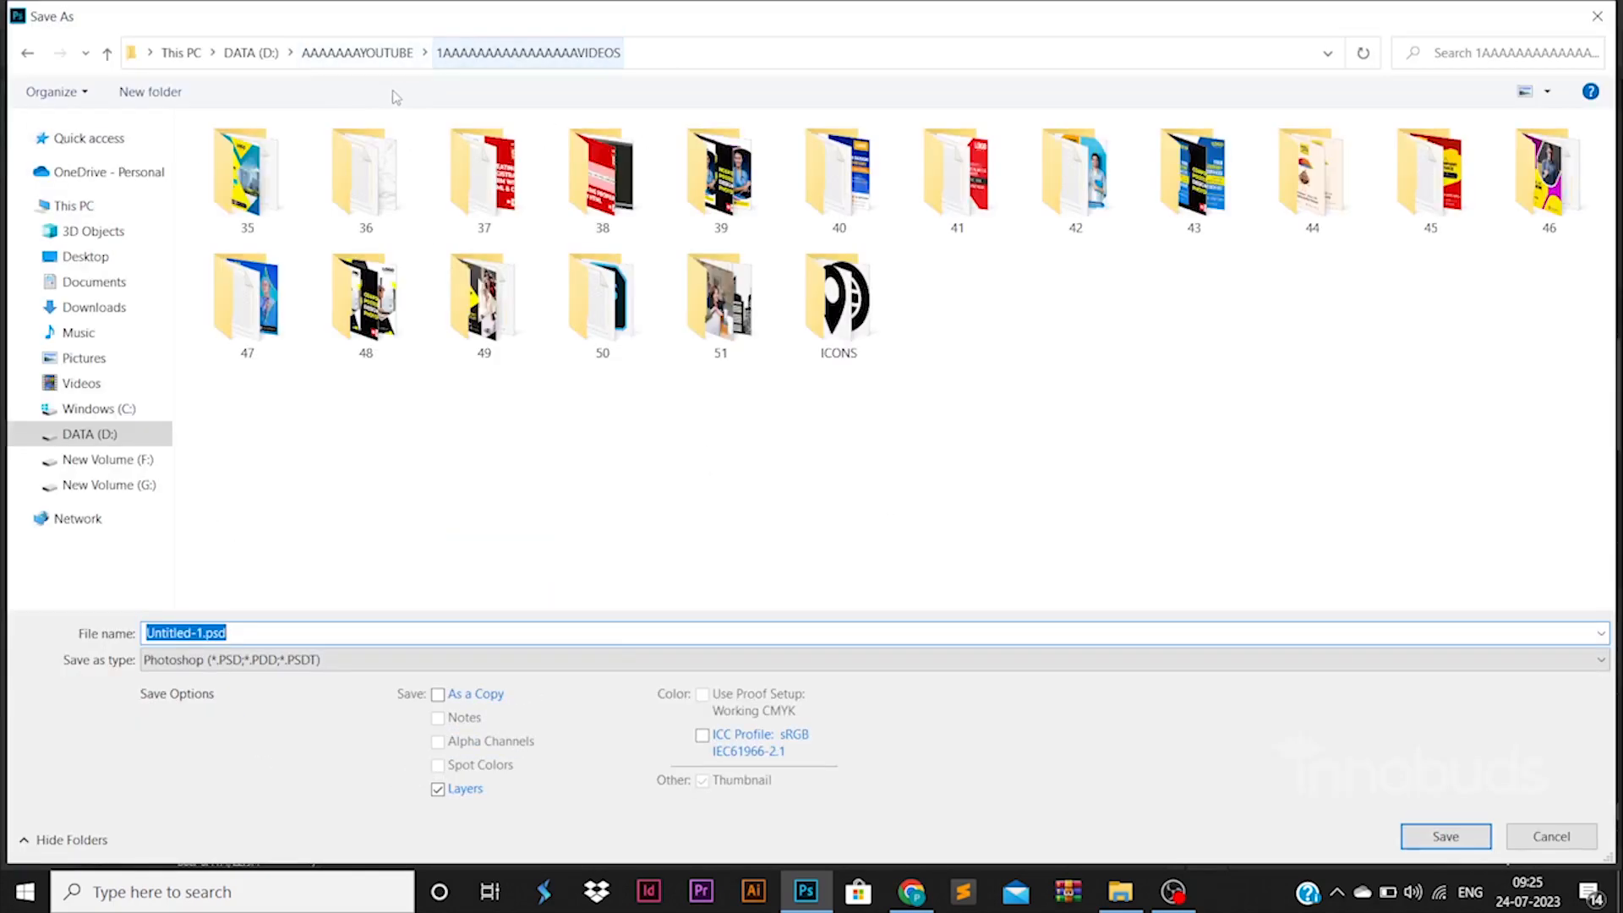
pyautogui.doubleClick(720, 300)
pyautogui.write('pos')
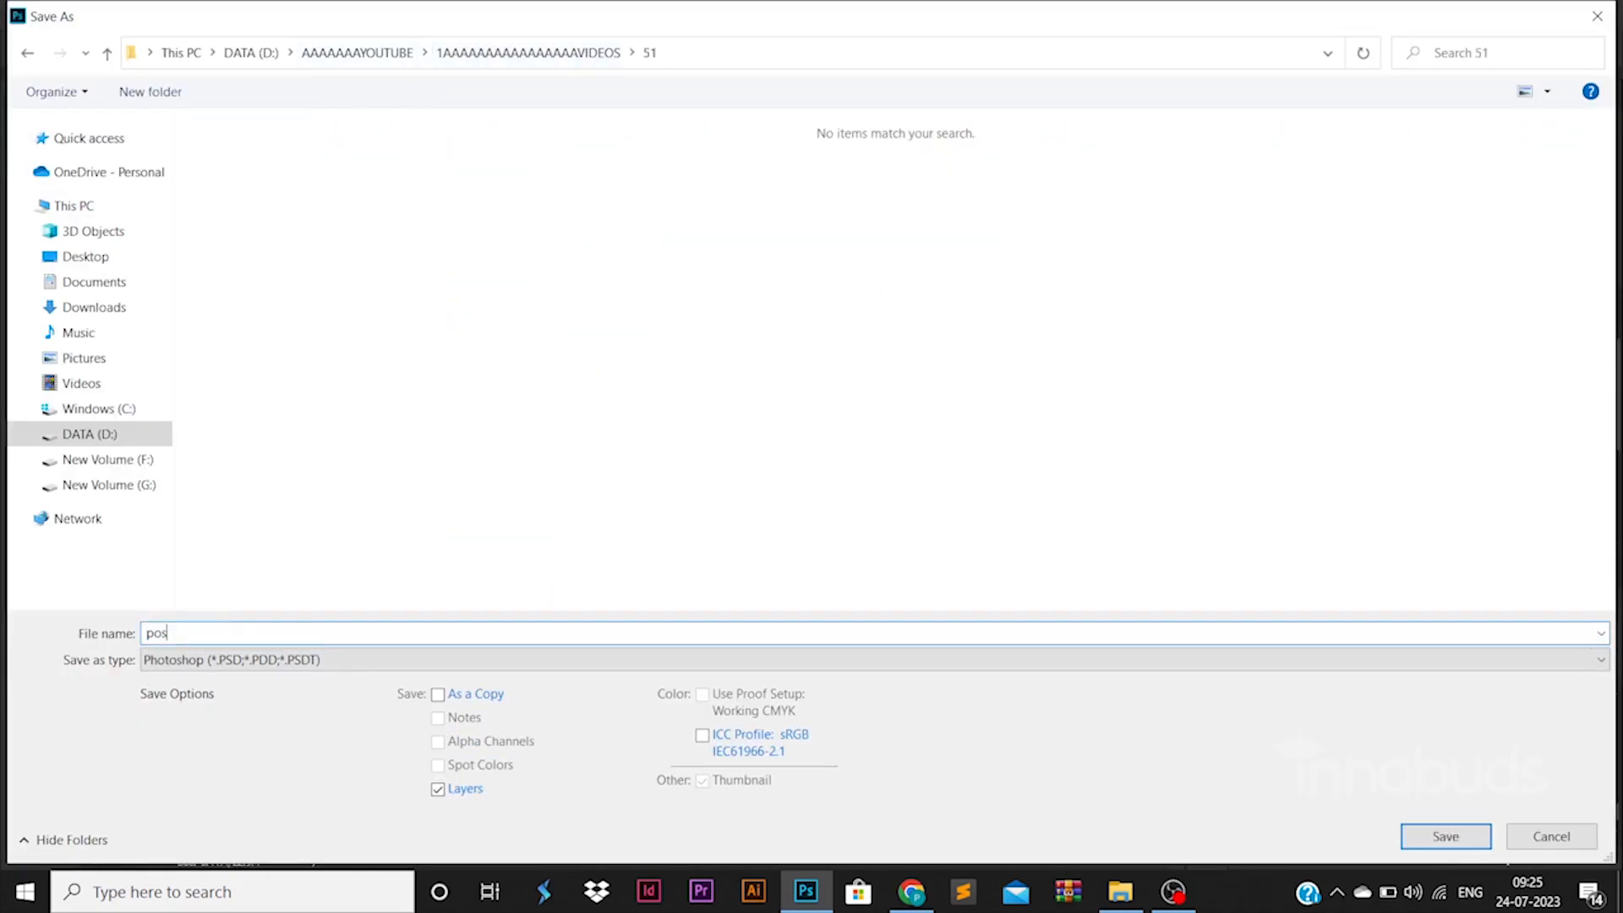
pyautogui.write('ter')
pyautogui.press('Return')
# Step: Export the poster for web as poster.jpg into folder 51
pyautogui.press('Return')
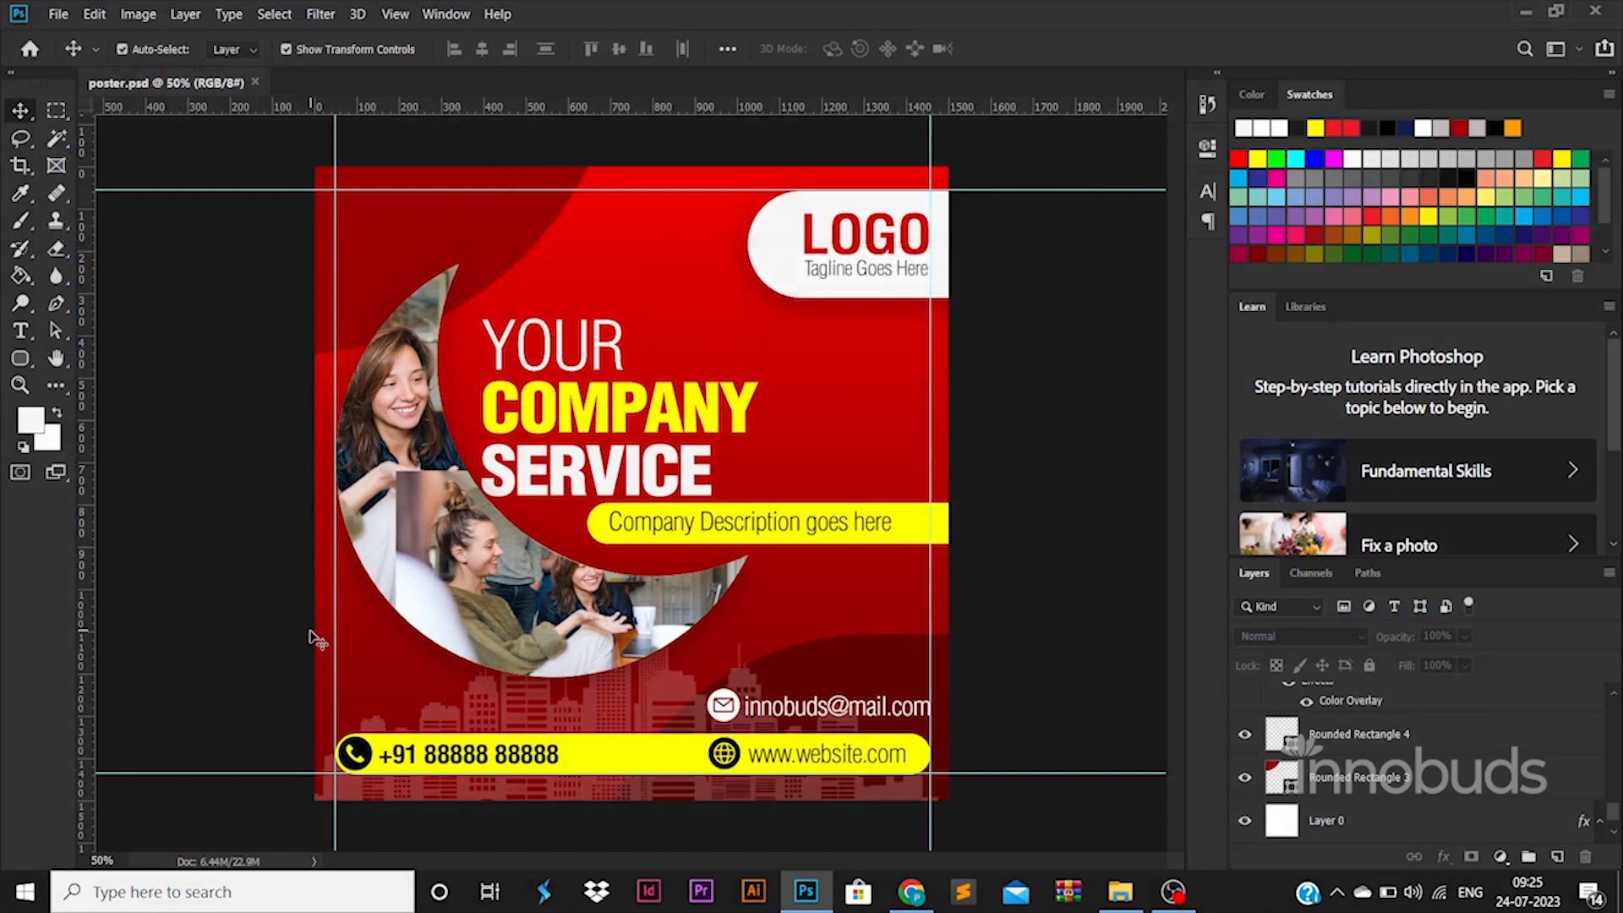
pyautogui.hotkey('ctrl', 'alt', 'shift', 's')
pyautogui.press('Return')
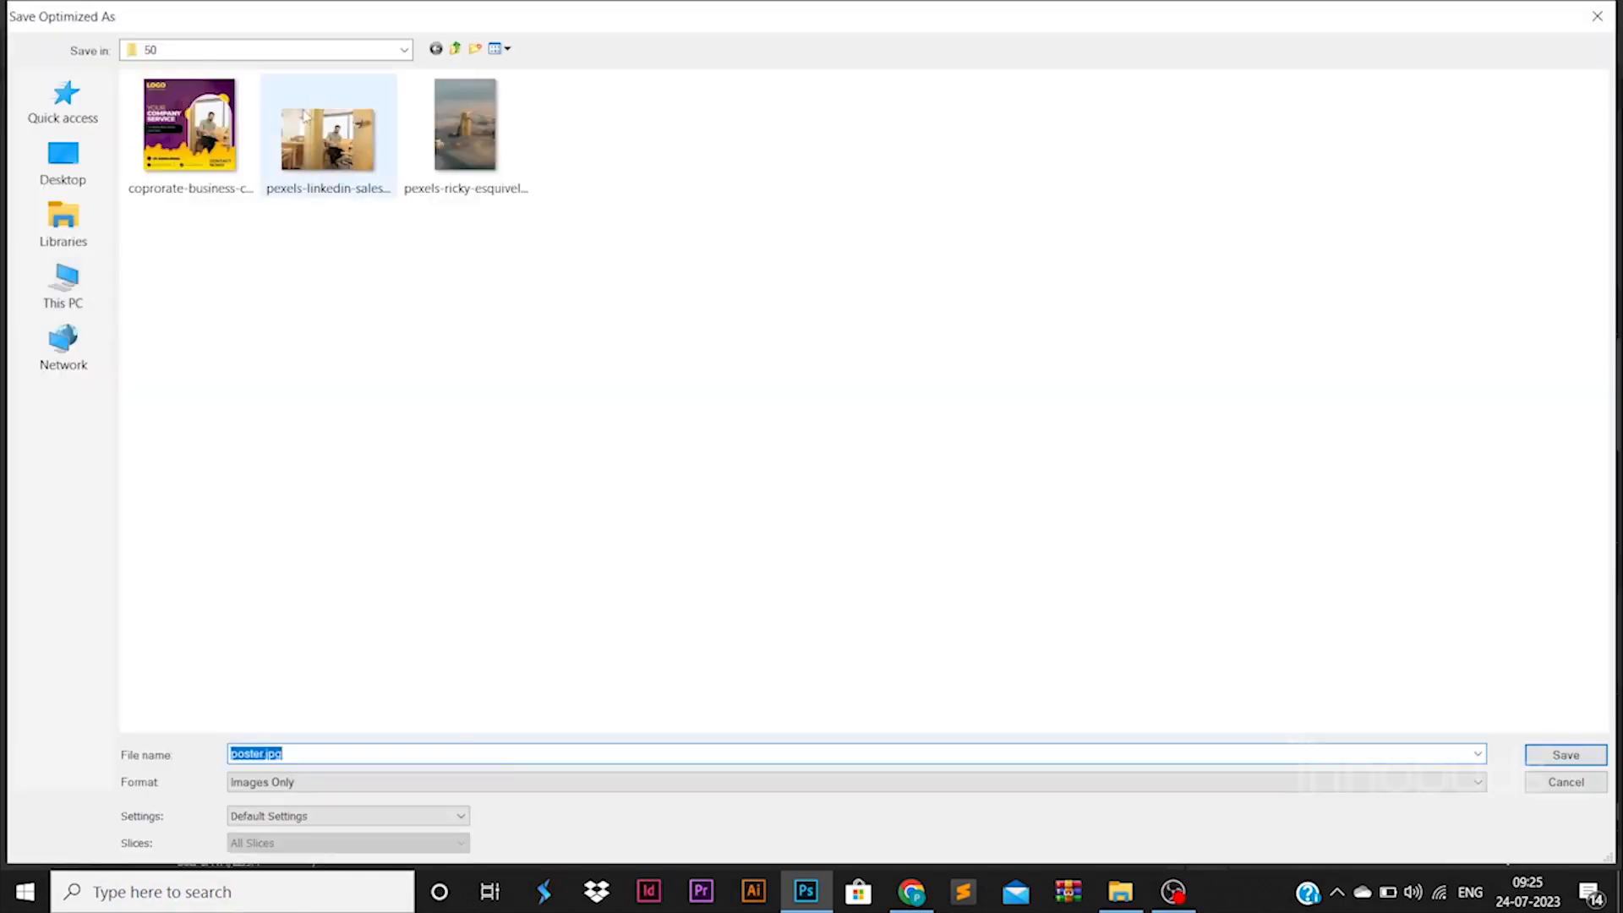
pyautogui.click(279, 50)
pyautogui.click(261, 391)
pyautogui.doubleClick(999, 333)
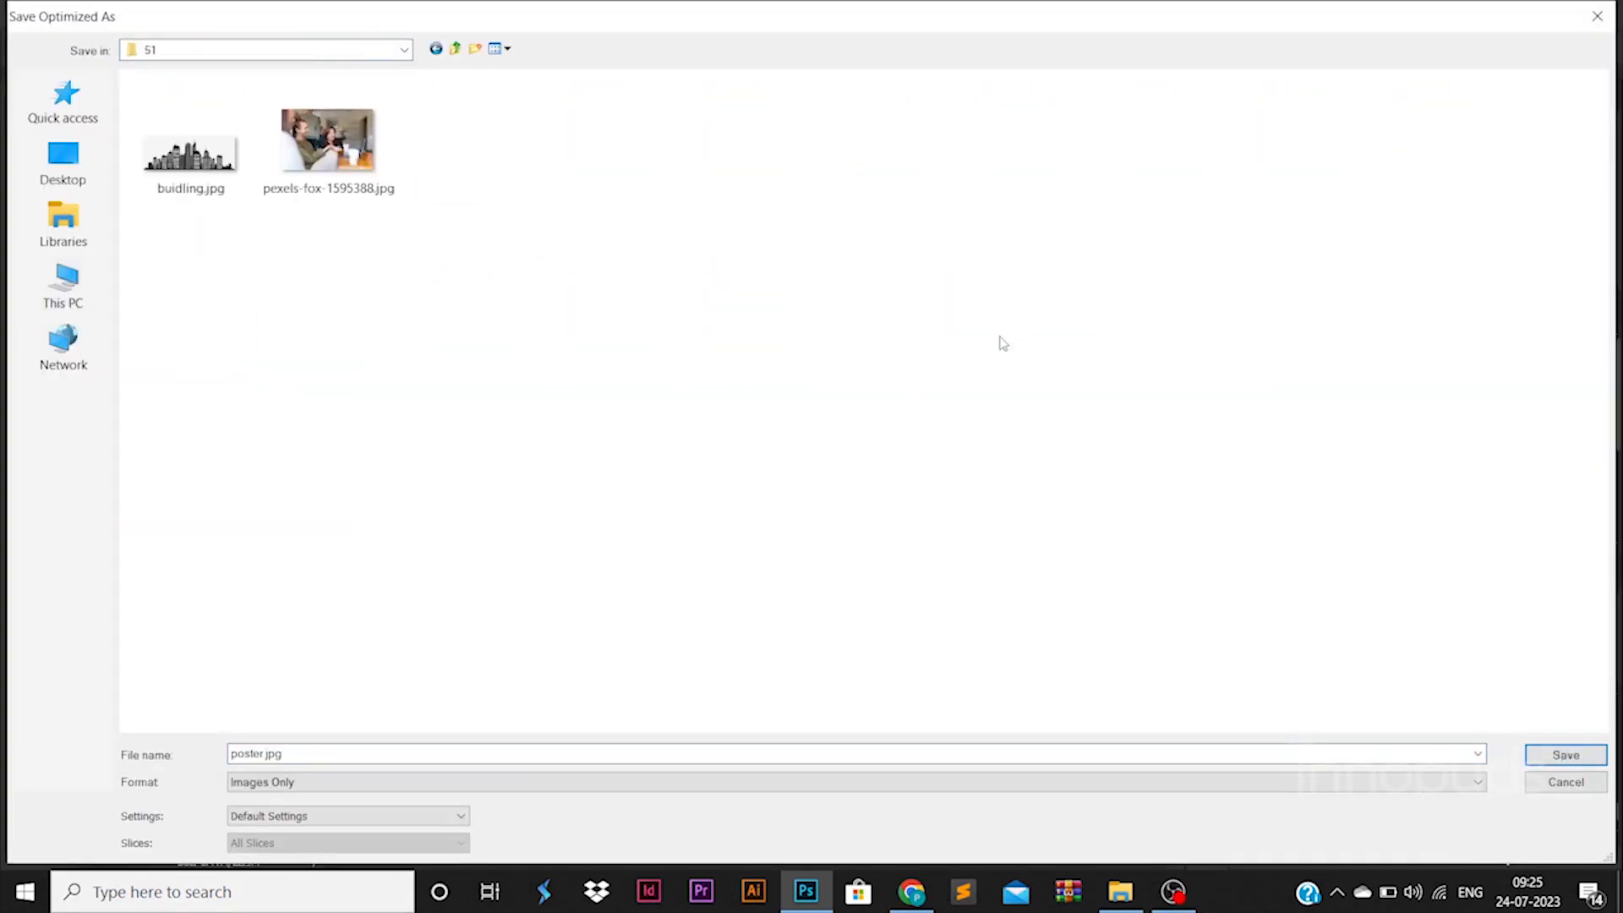
pyautogui.doubleClick(491, 751)
pyautogui.press('Return')
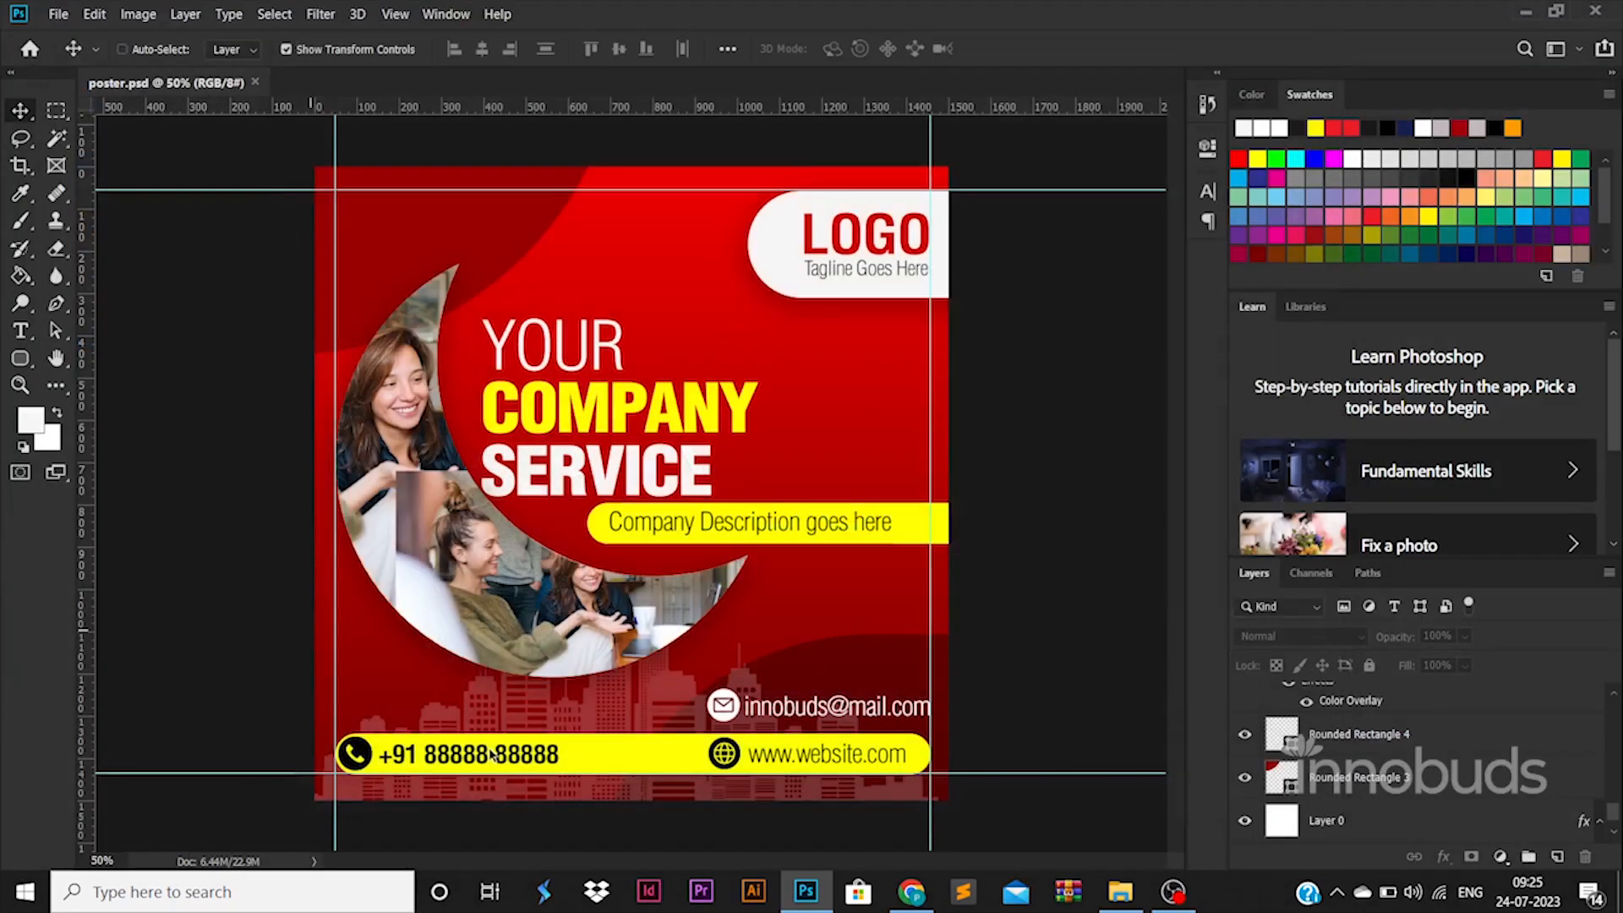
# Step: Switch to File Explorer and open the exported poster.jpg from folder 51 to check the finished design
pyautogui.click(1119, 891)
pyautogui.click(519, 69)
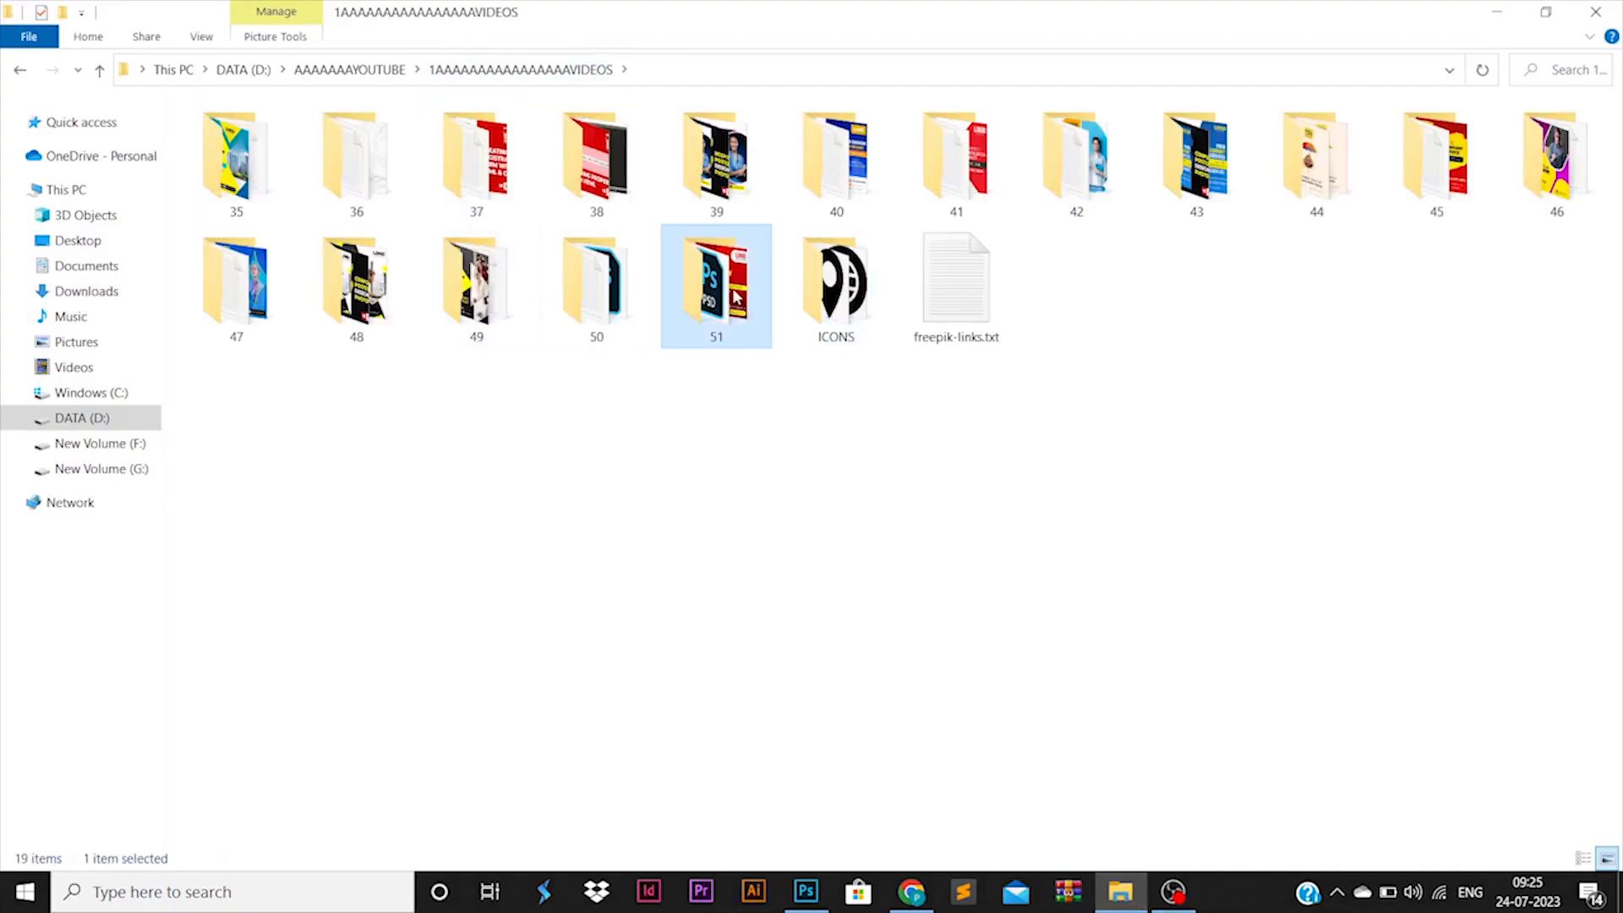
pyautogui.doubleClick(716, 279)
pyautogui.click(575, 157)
pyautogui.rightClick(575, 157)
pyautogui.click(592, 149)
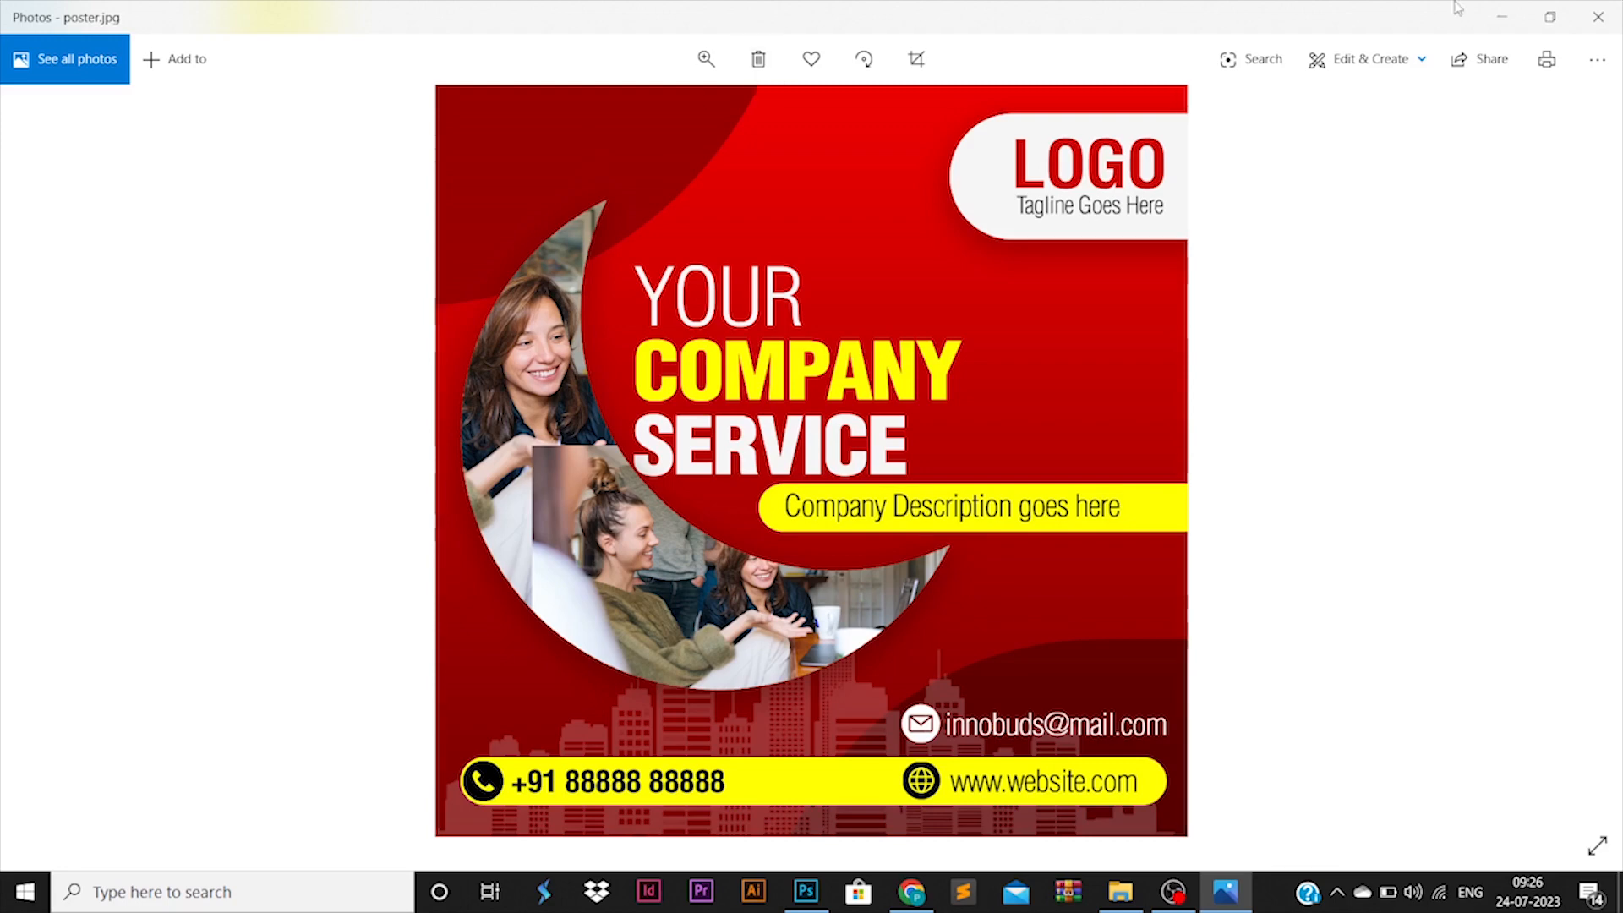
# Step: Close the poster.jpg preview, return to Photoshop and save poster.psd again
pyautogui.click(1596, 16)
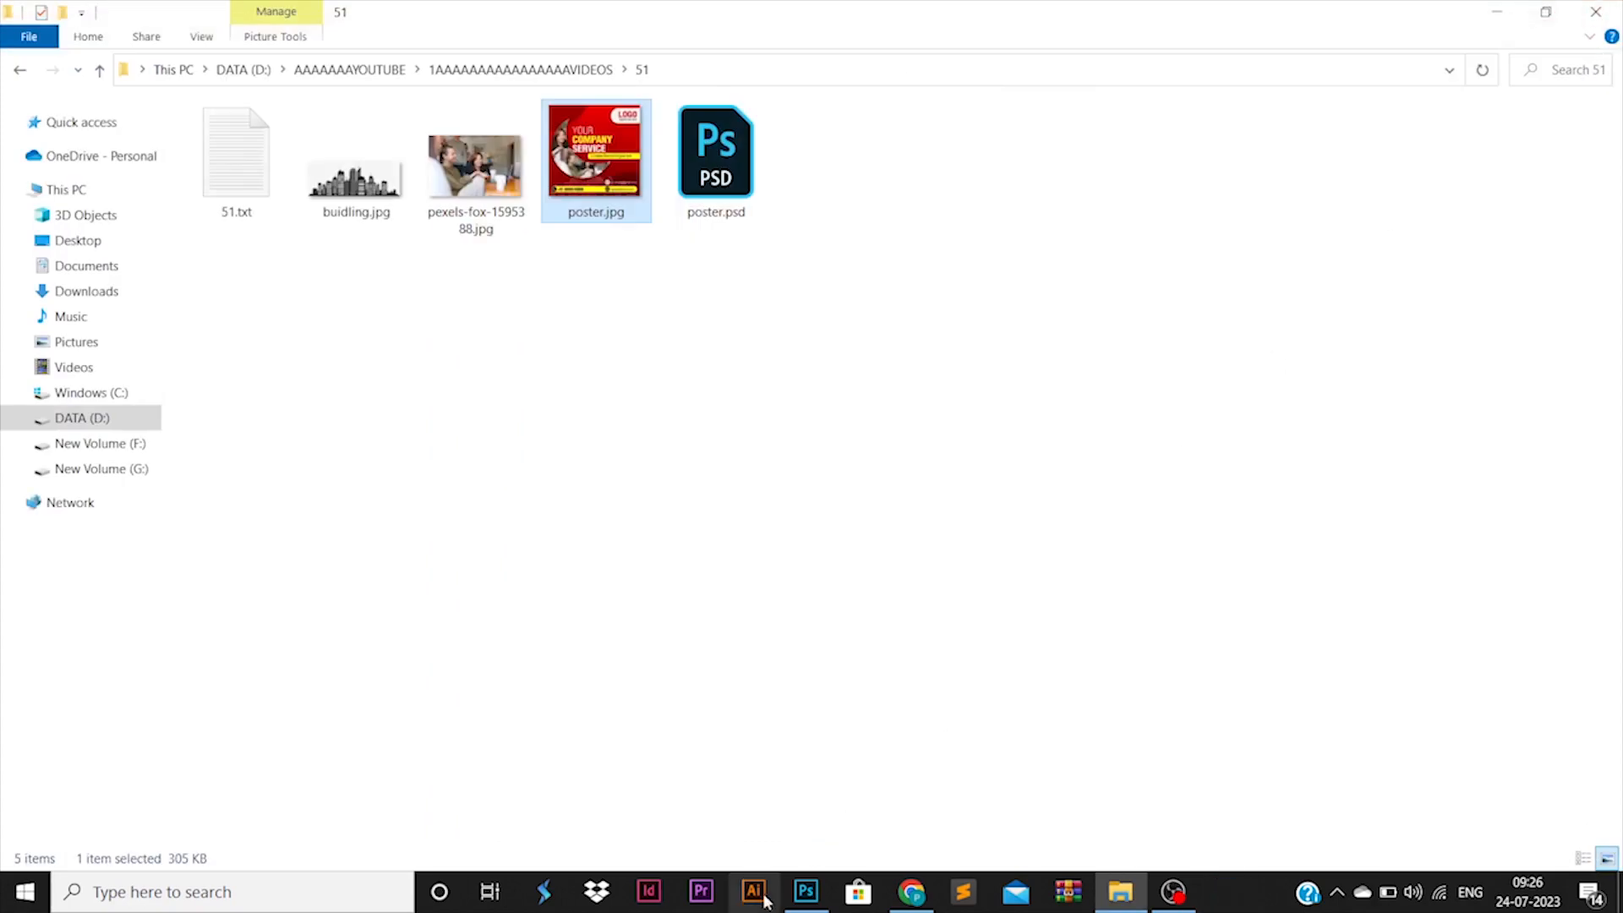
pyautogui.click(805, 890)
pyautogui.hotkey('ctrl', 's')
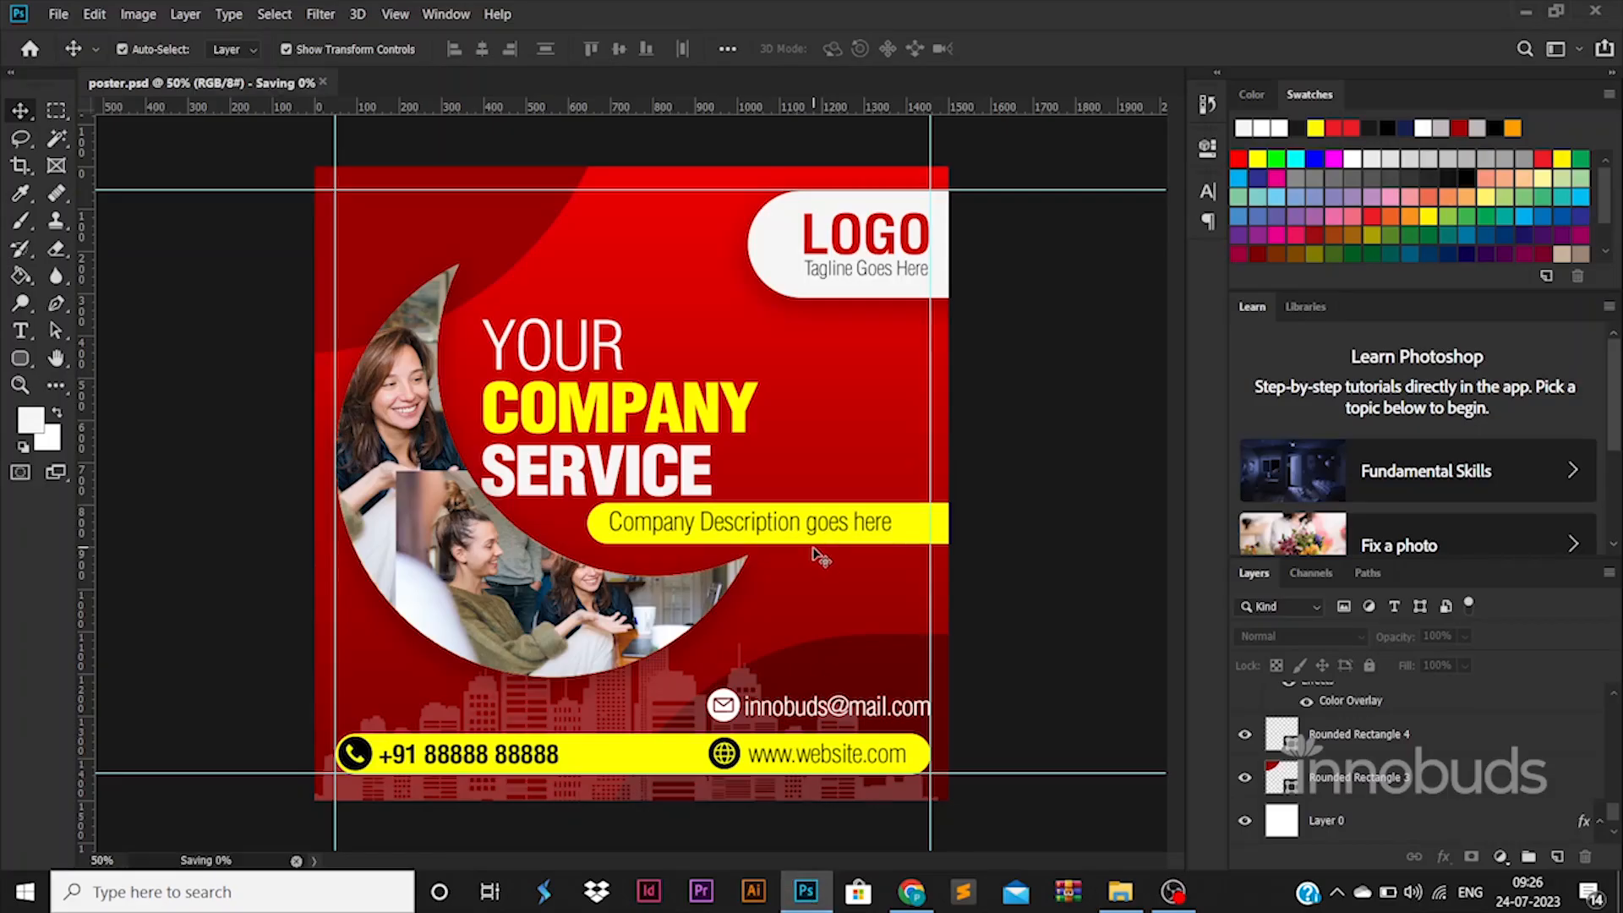